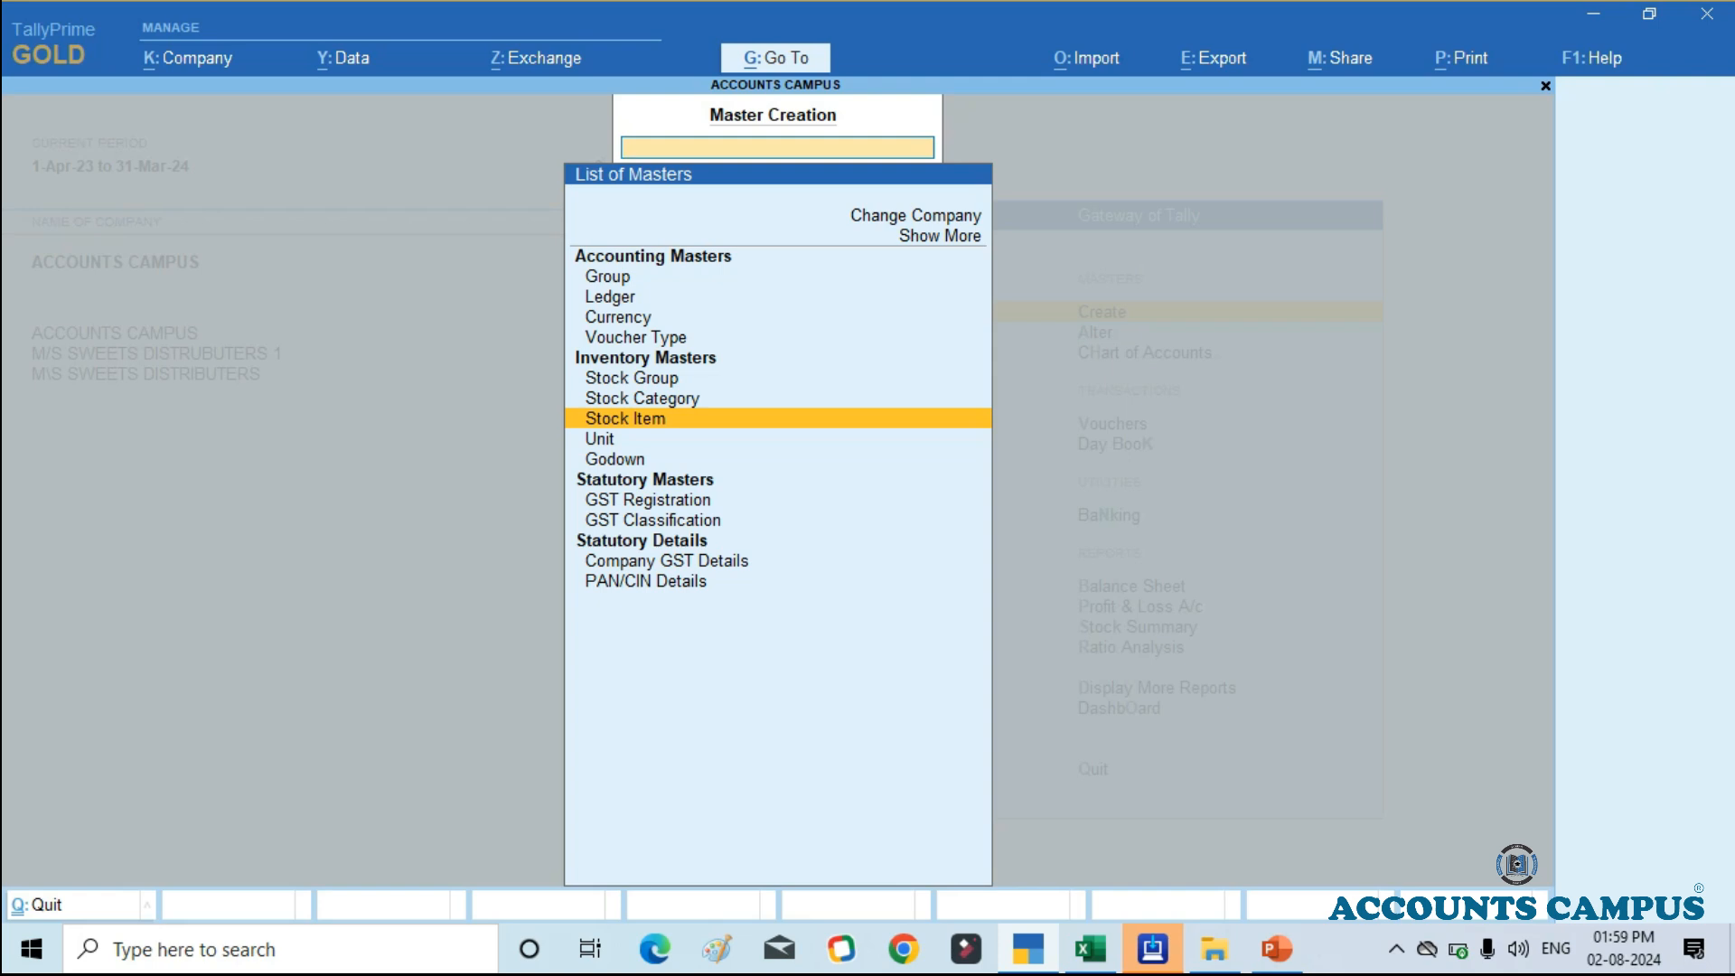
Step: Switch to the STOCK CREATION workbook in Excel and examine the opening stock list's products, types, brands, units, prices and quantities
left_click(1090, 949)
scroll(669, 480, "up", 4)
scroll(669, 481, "down", 3)
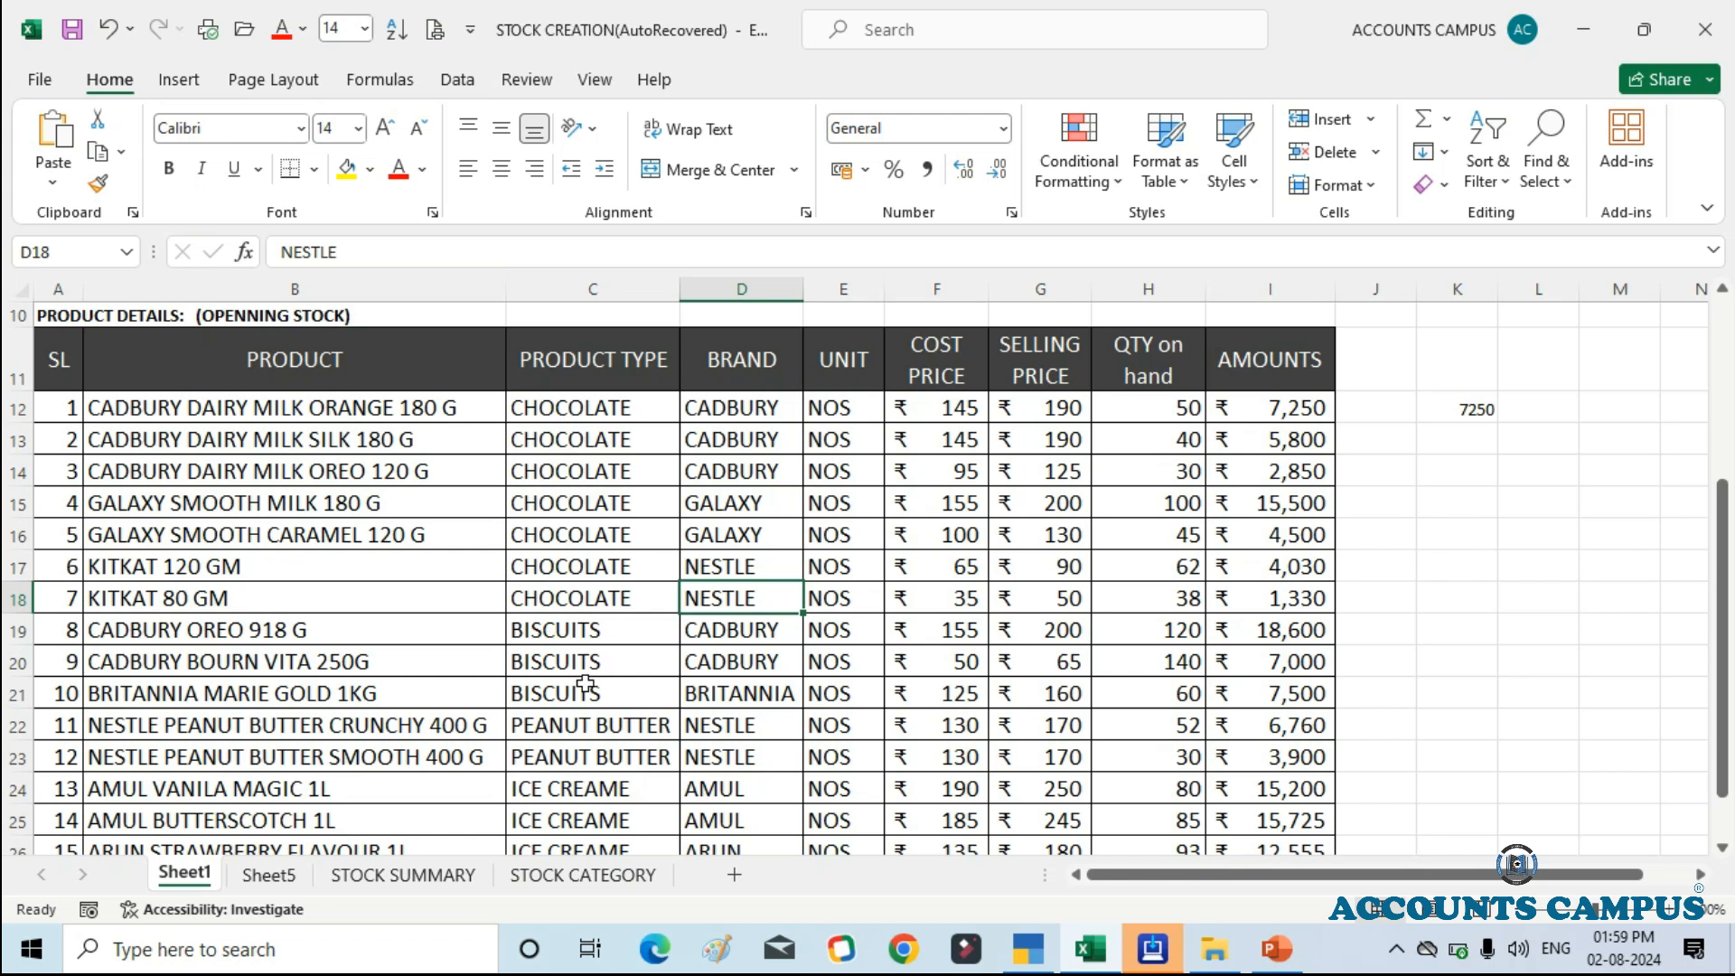
scroll(589, 656, "down", 1)
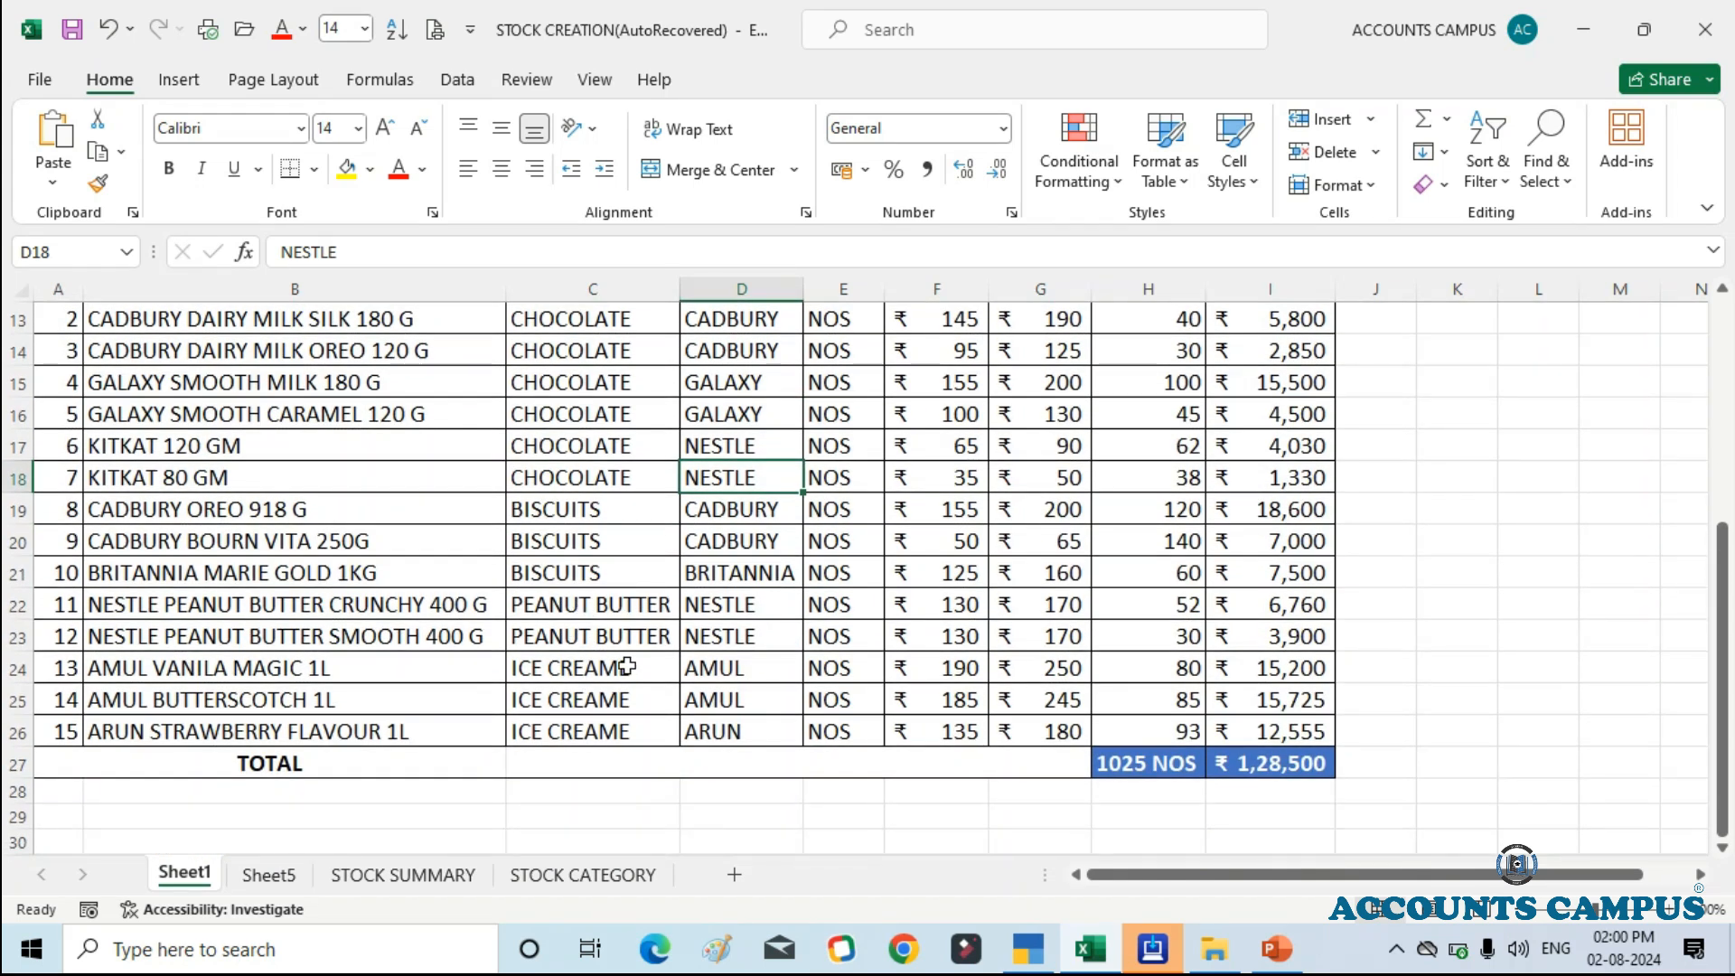
scroll(605, 643, "up", 3)
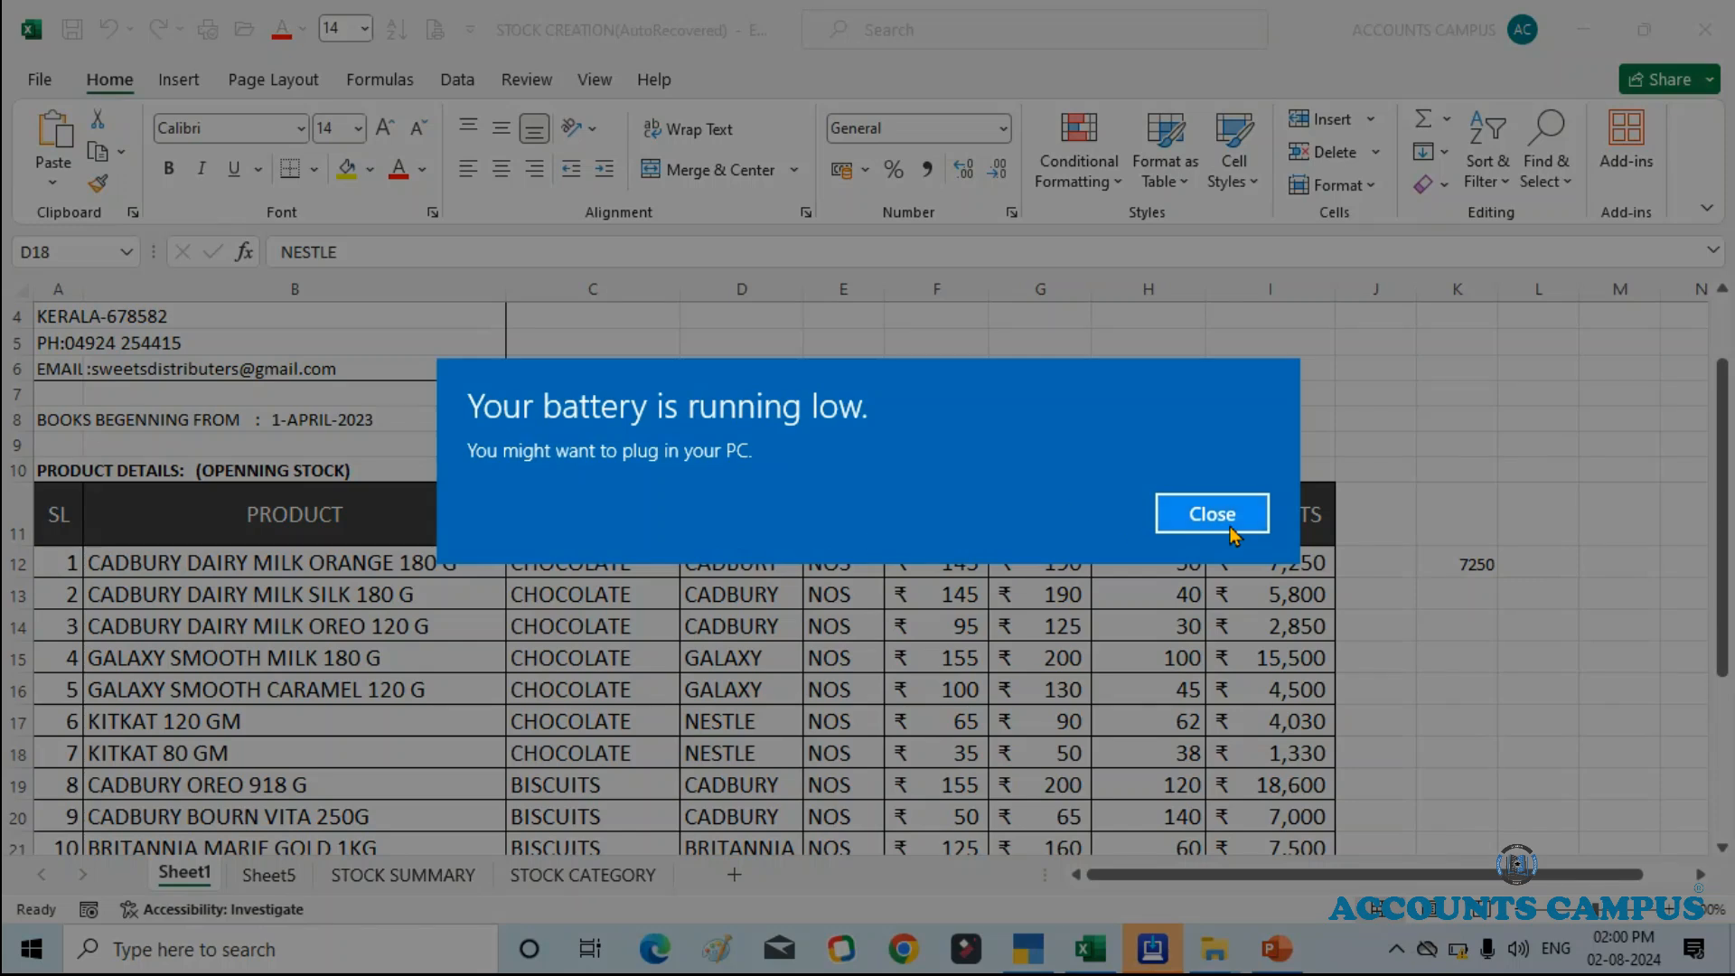
left_click(1211, 511)
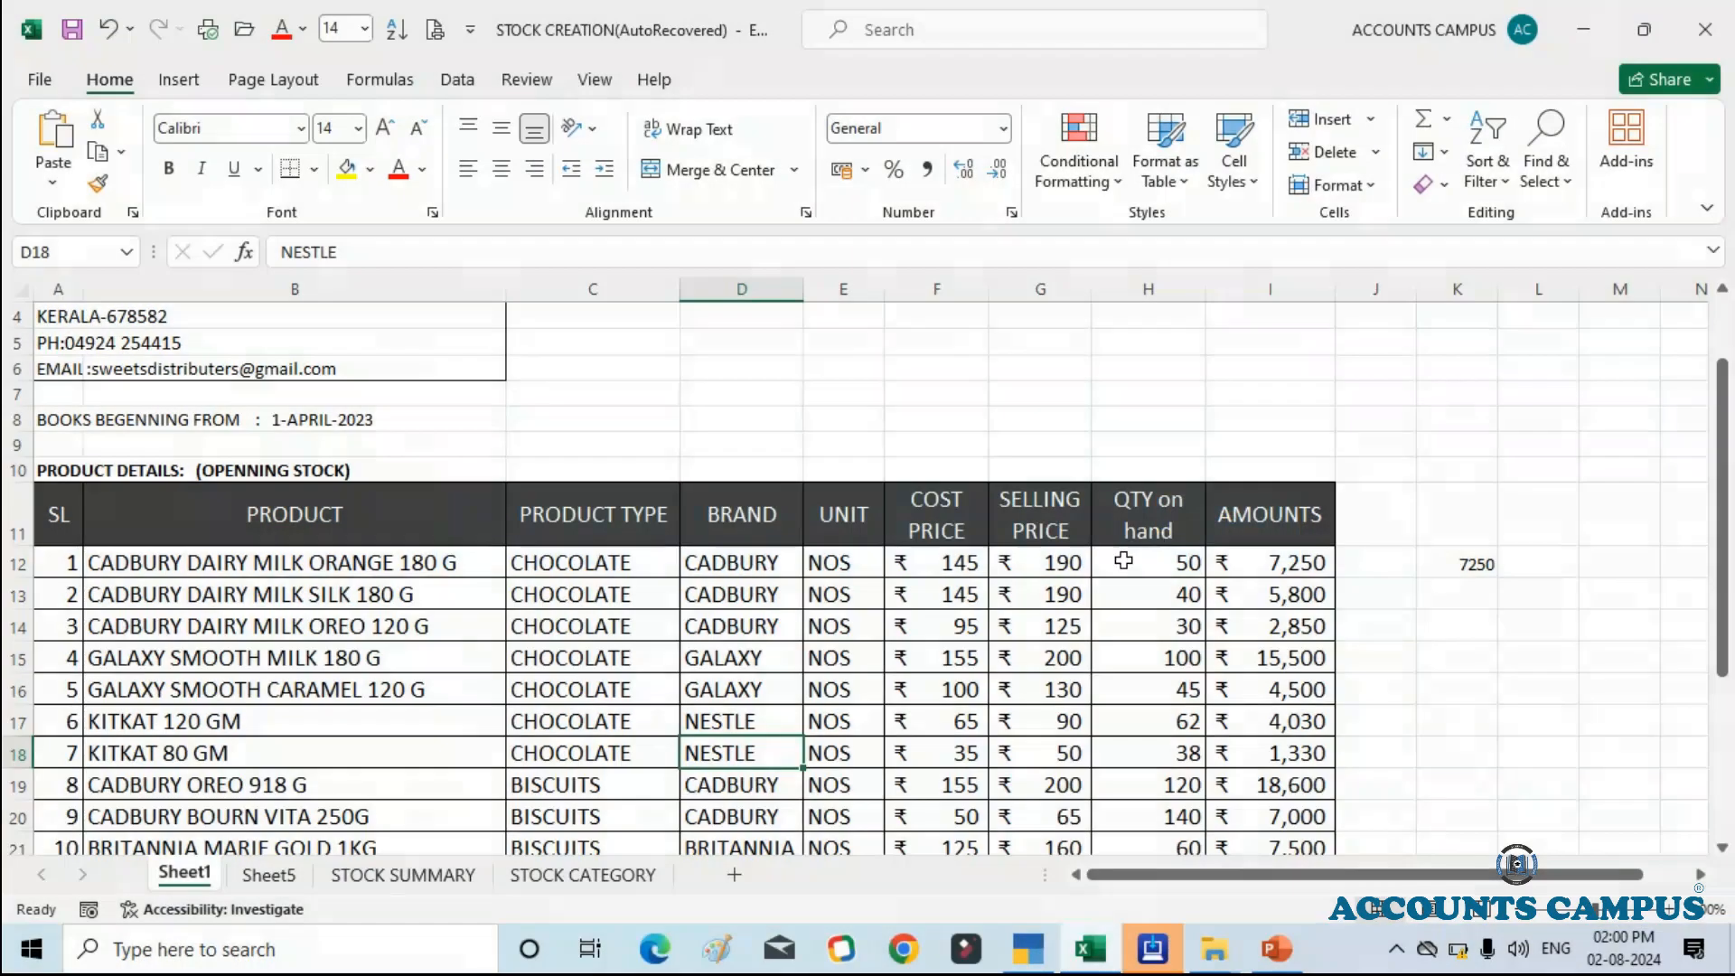
scroll(757, 597, "down", 1)
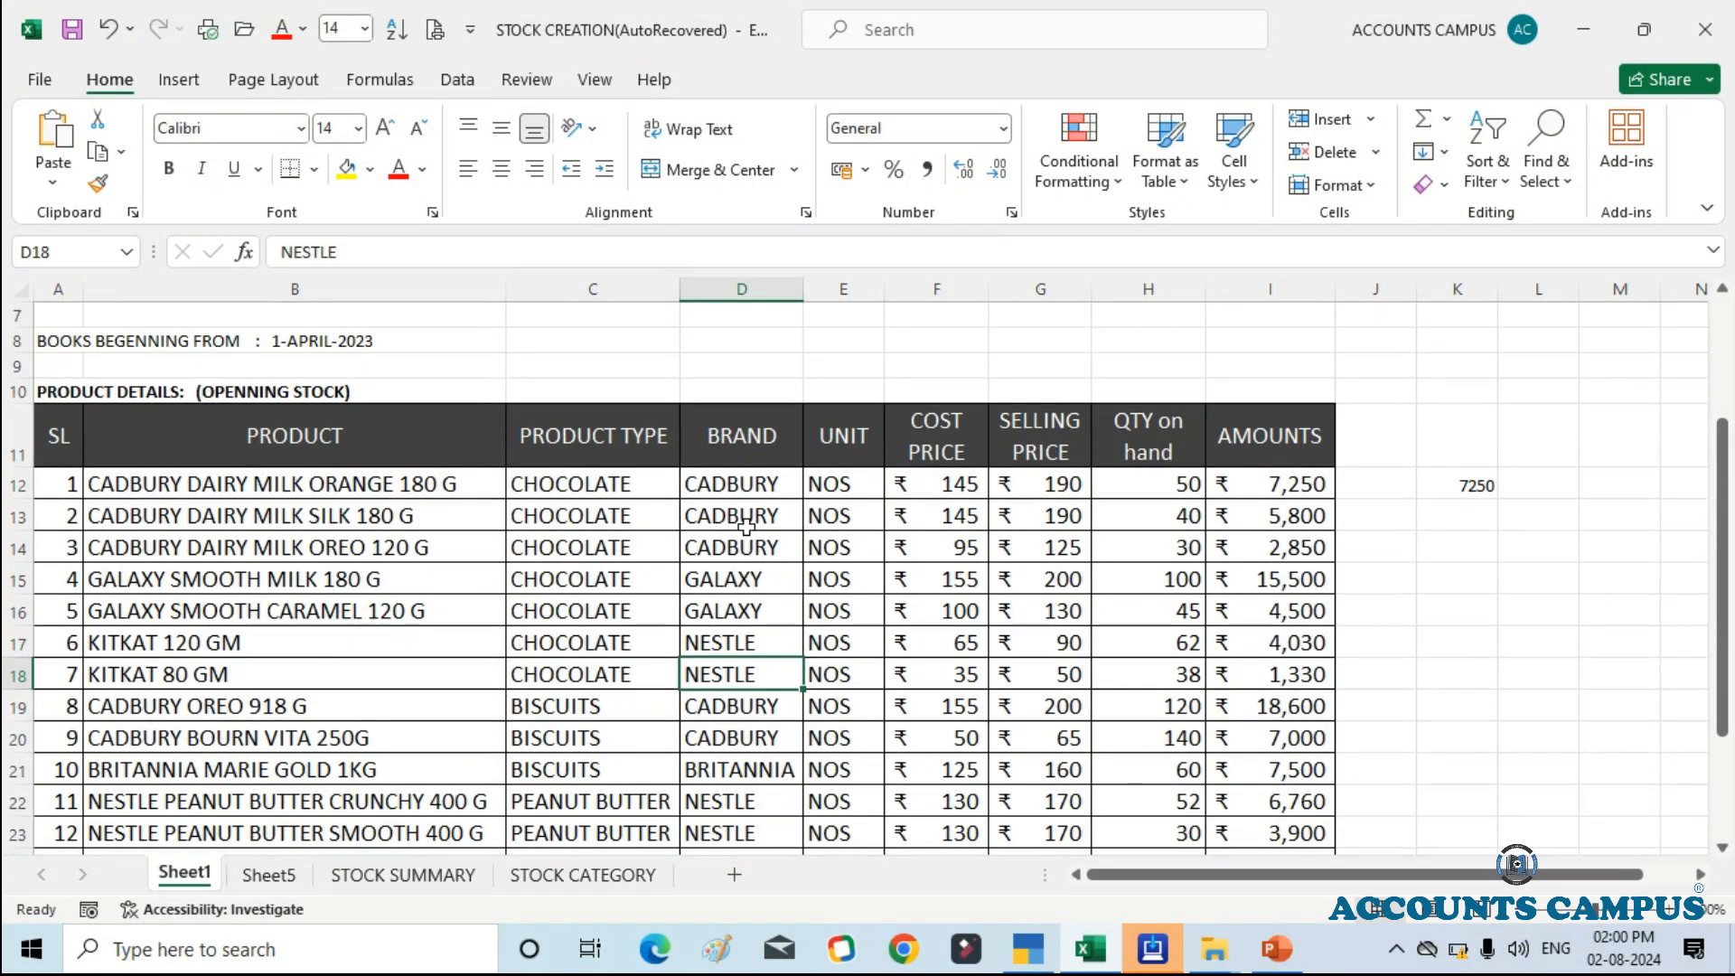
scroll(763, 628, "down", 3)
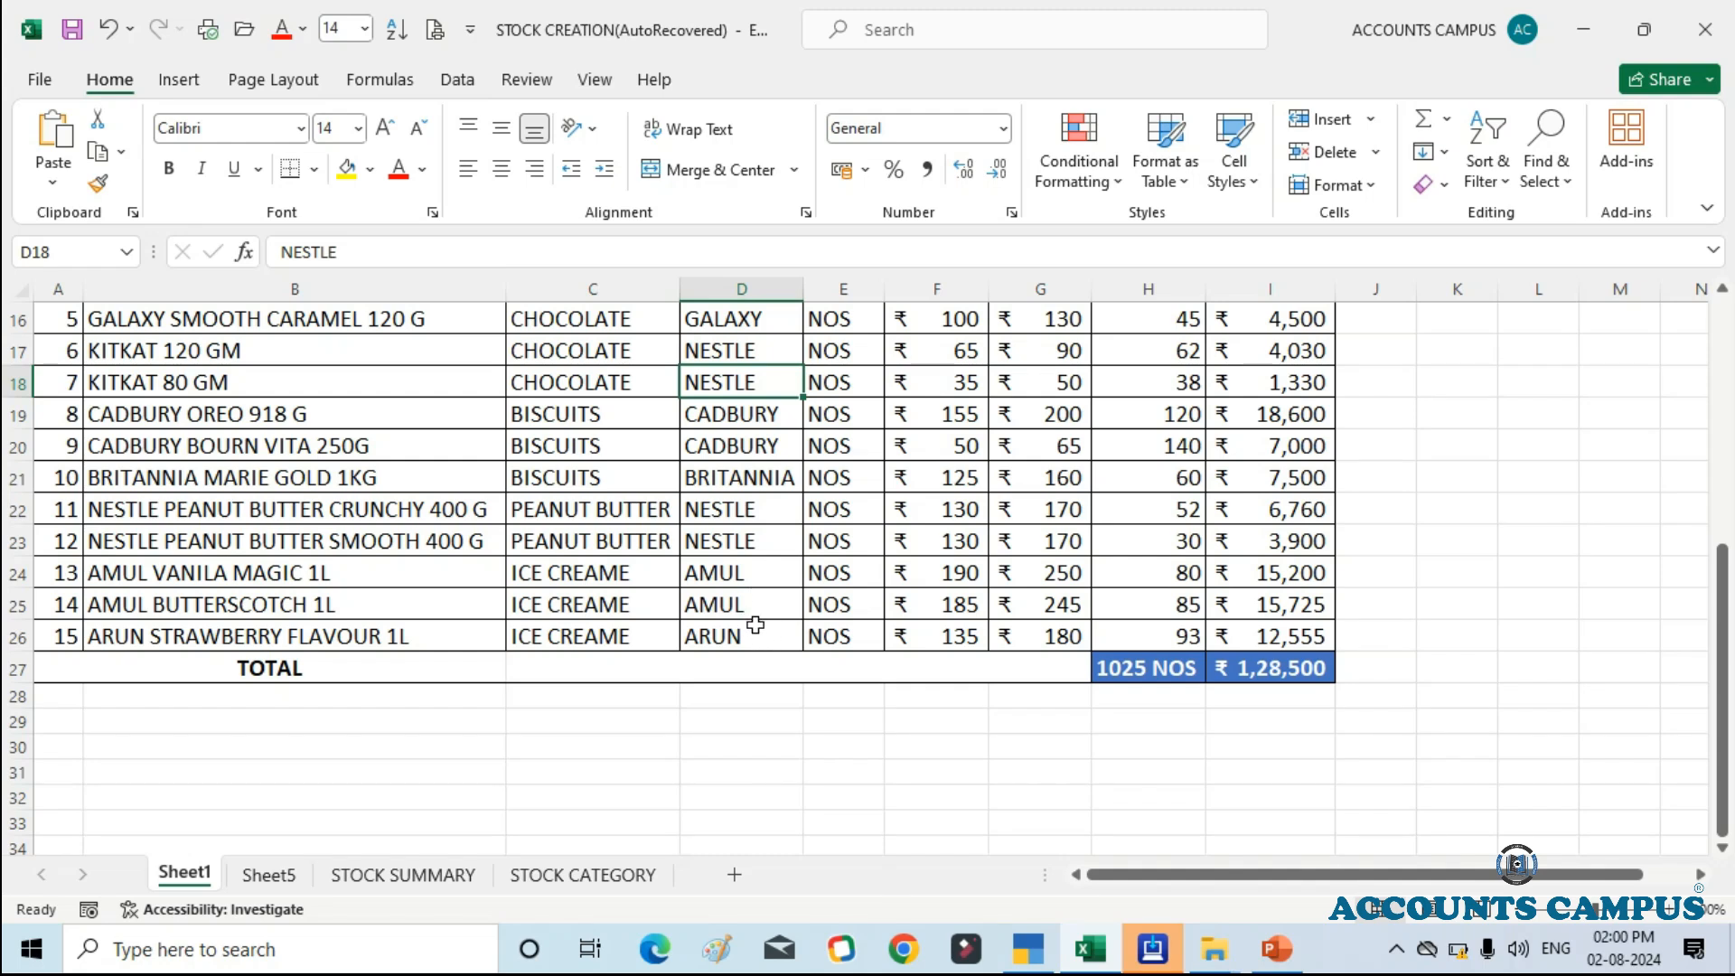
scroll(746, 623, "up", 2)
scroll(733, 614, "up", 2)
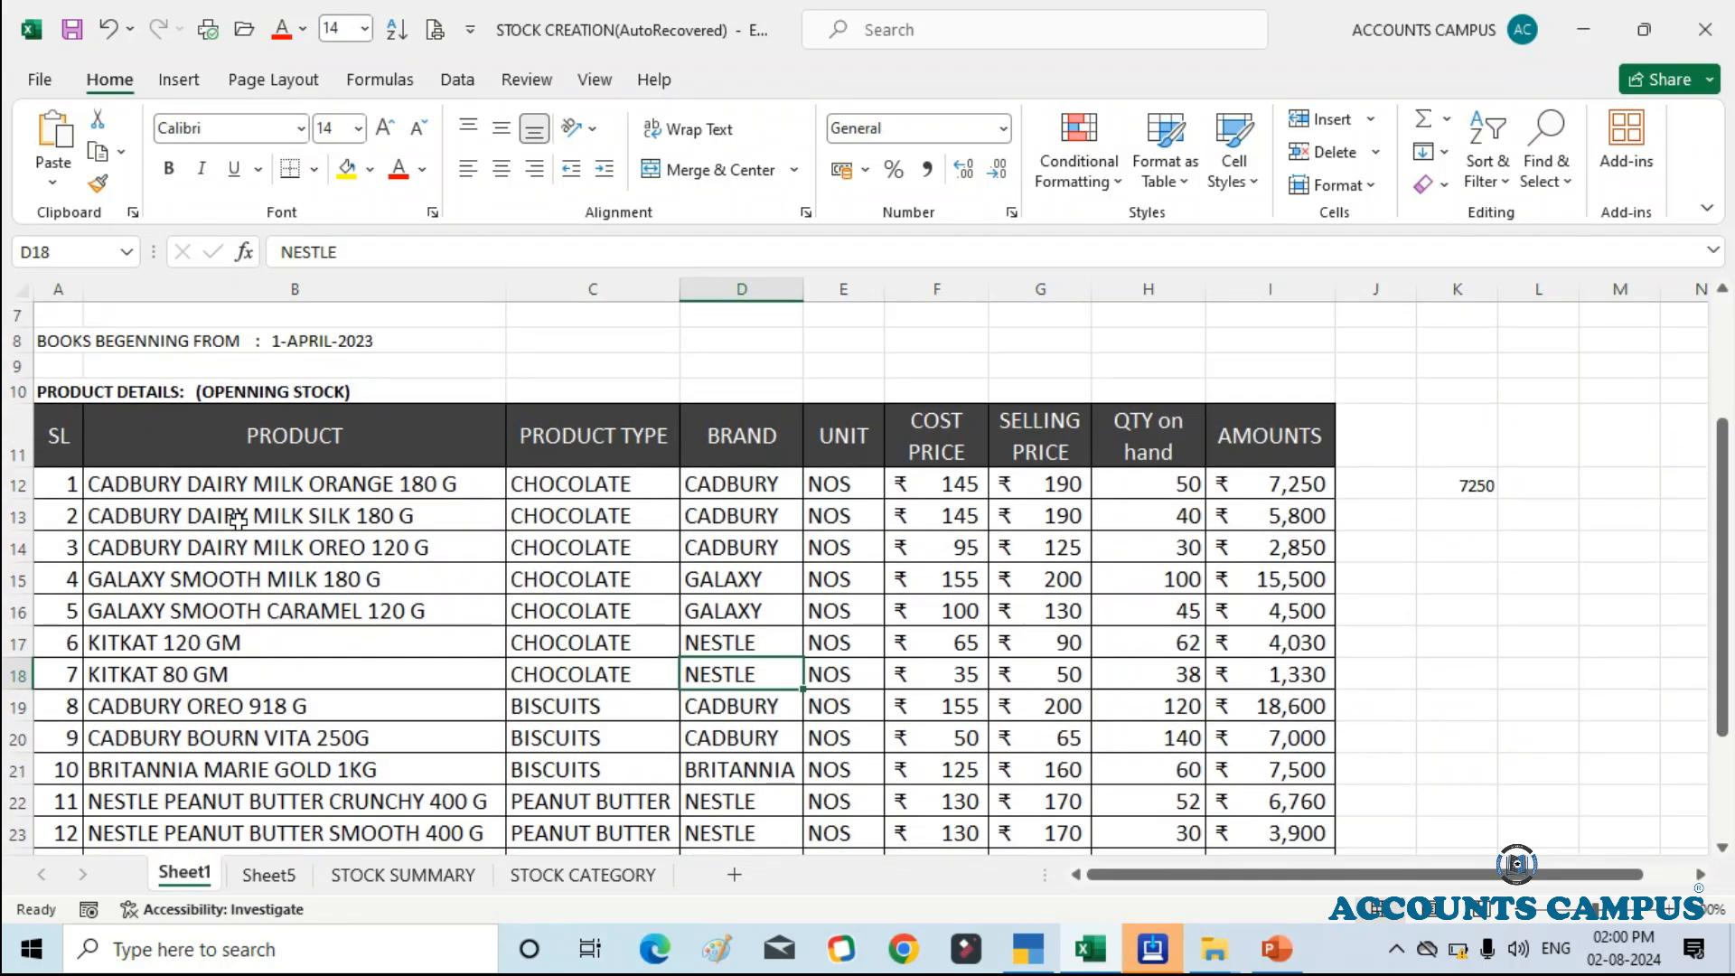
left_click_drag(172, 476, 181, 511)
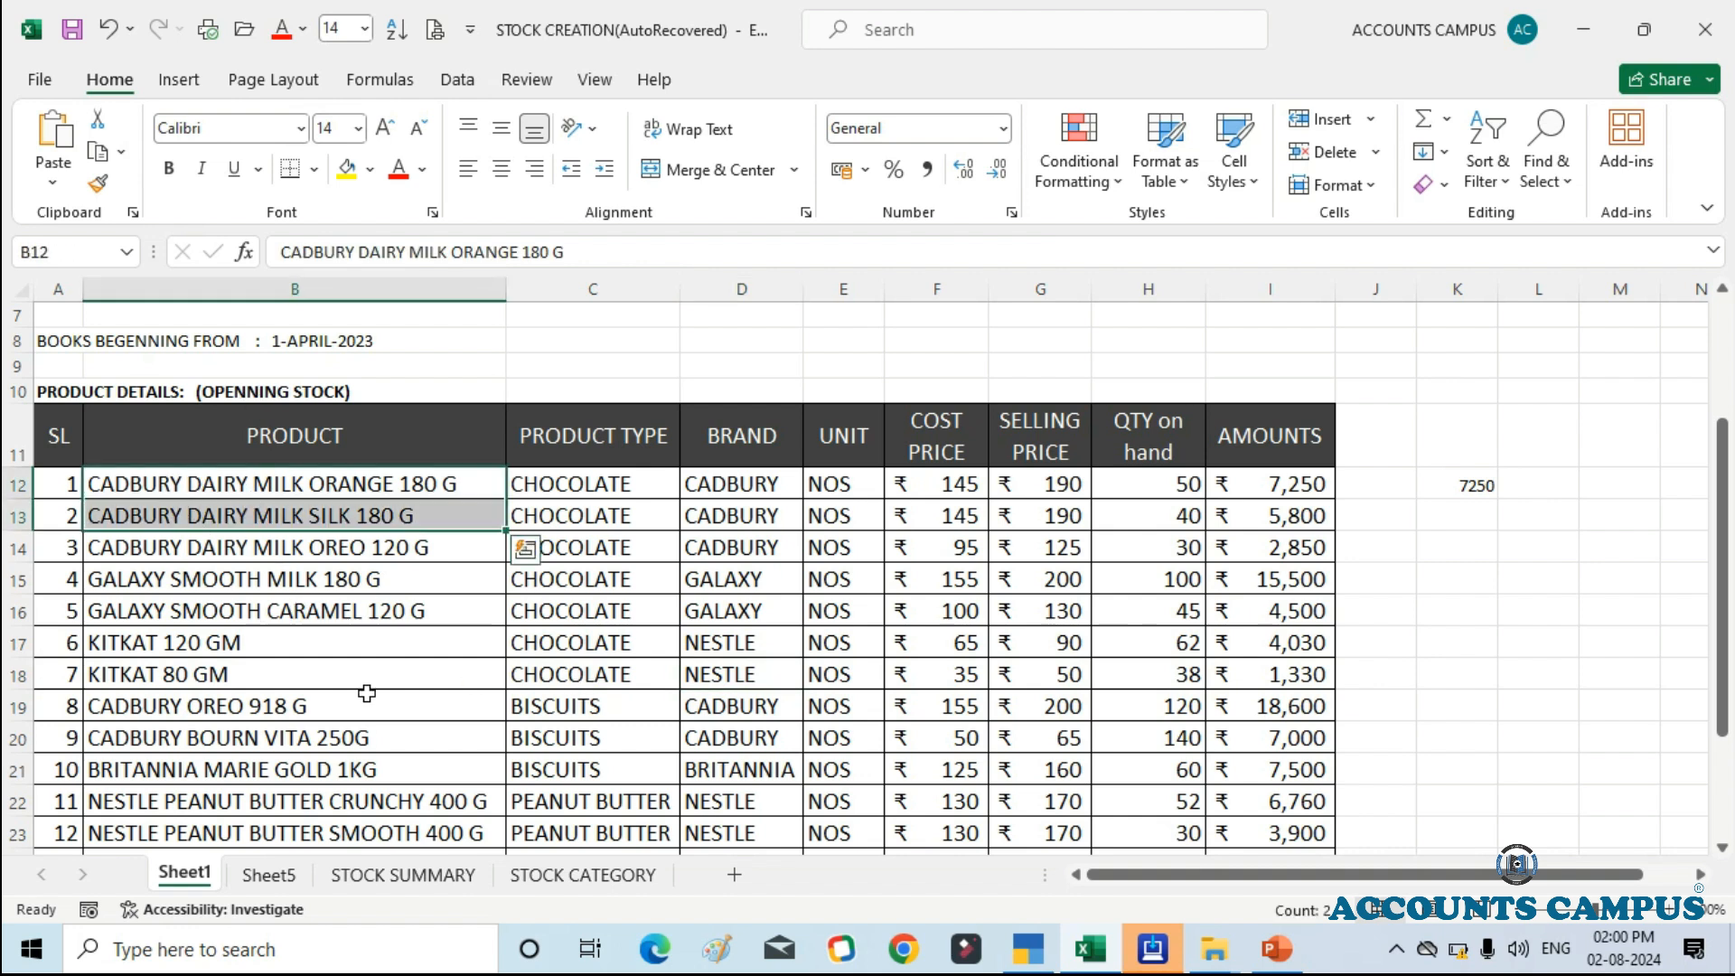
left_click(169, 481)
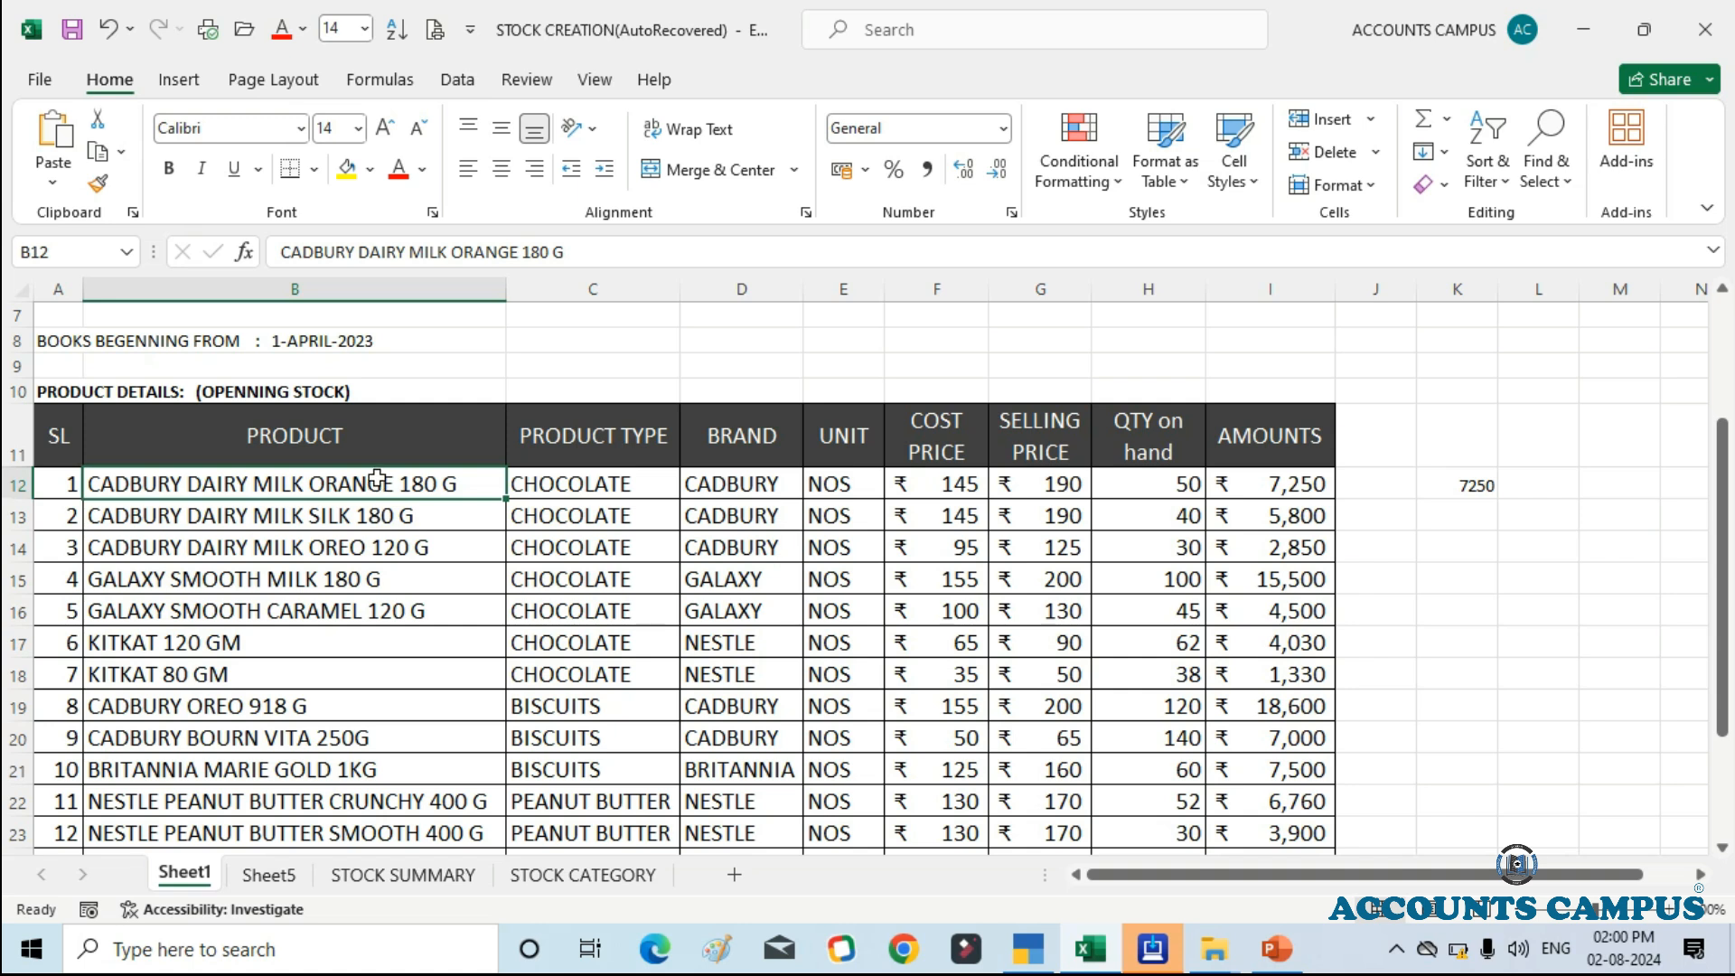
left_click(572, 483)
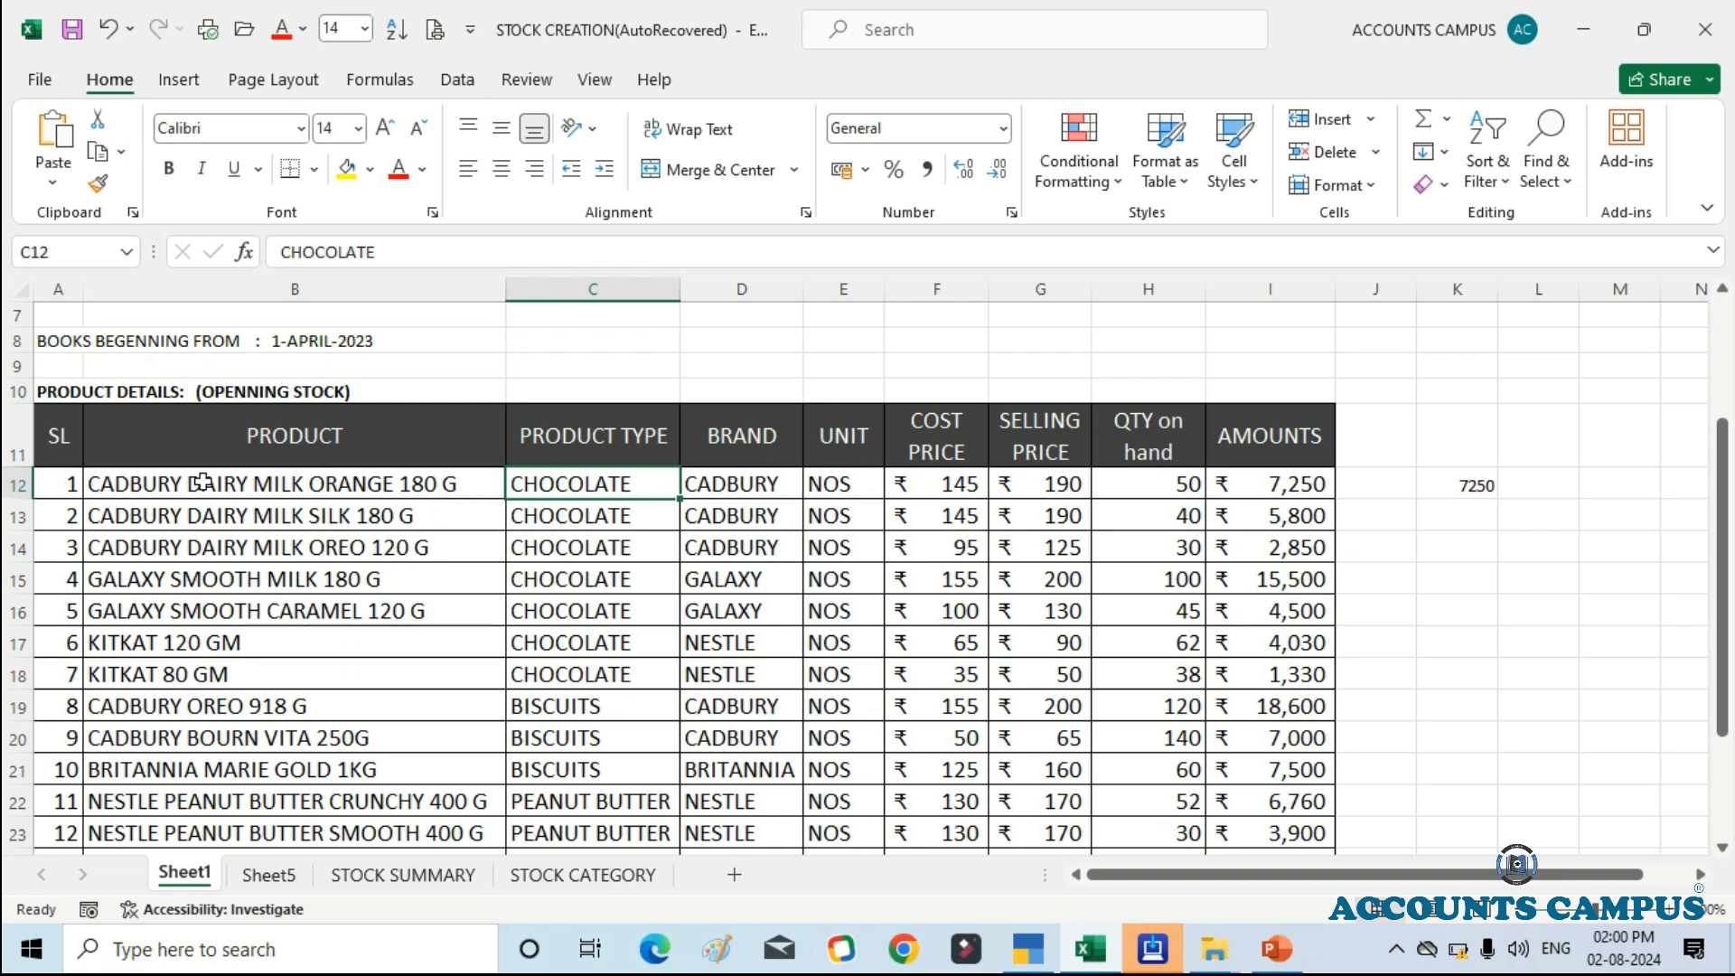
scroll(240, 538, "down", 2)
scroll(240, 538, "up", 1)
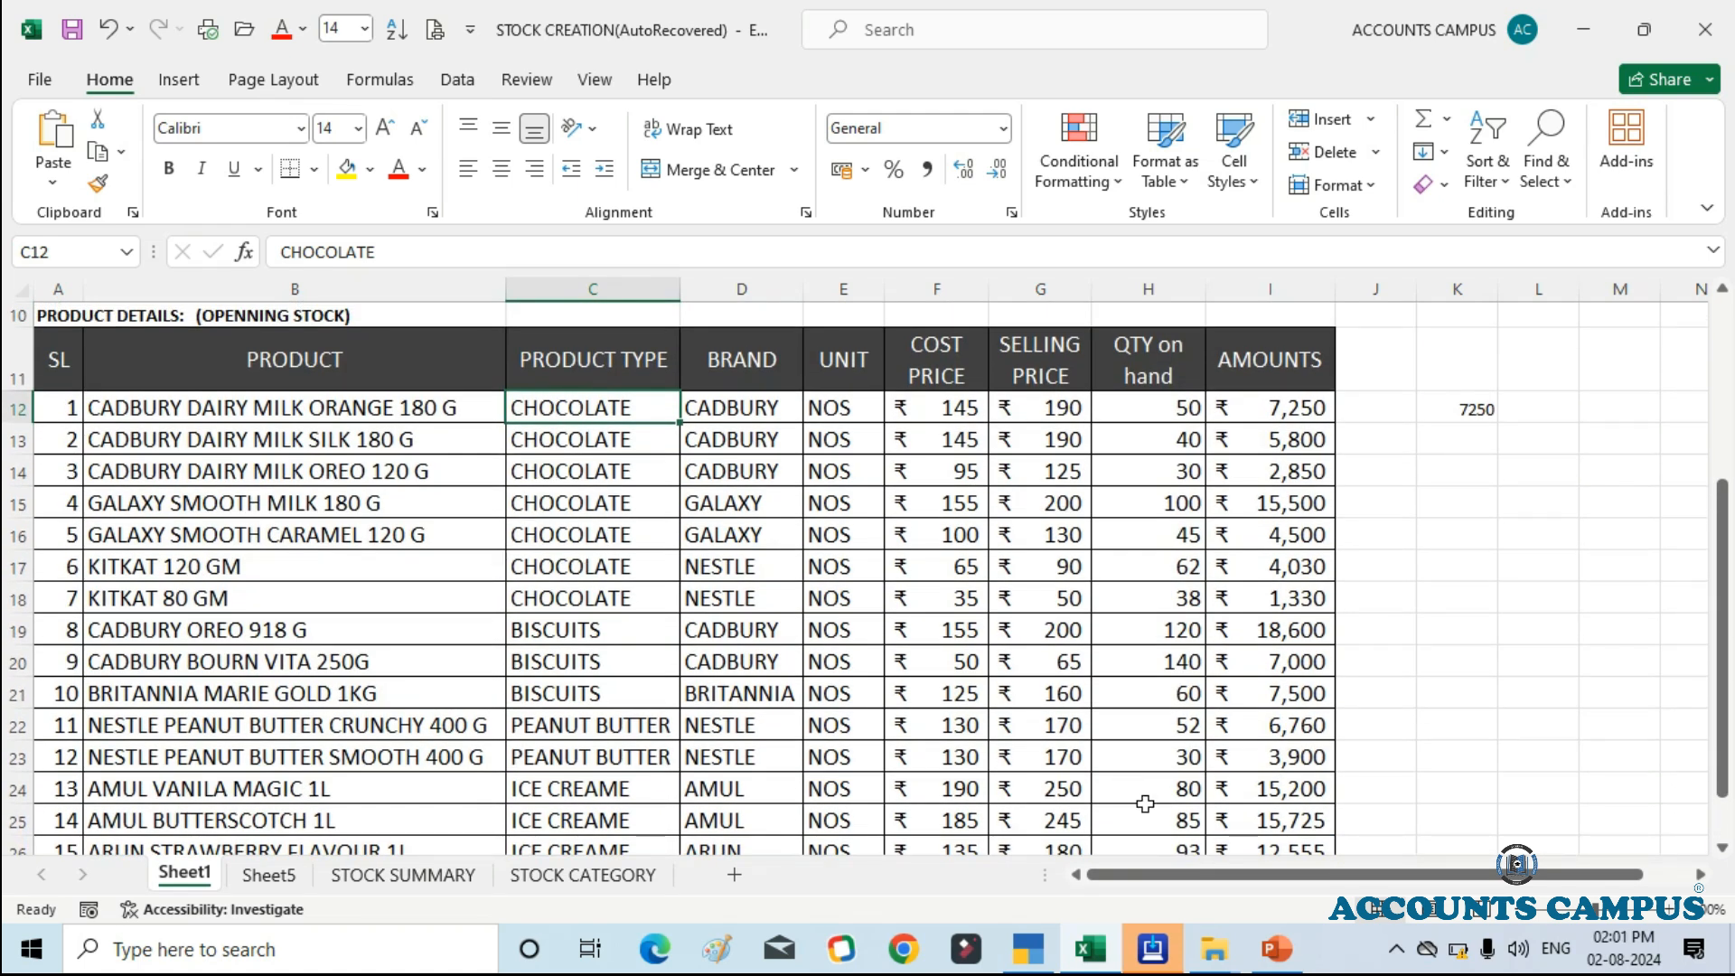
left_click(1152, 948)
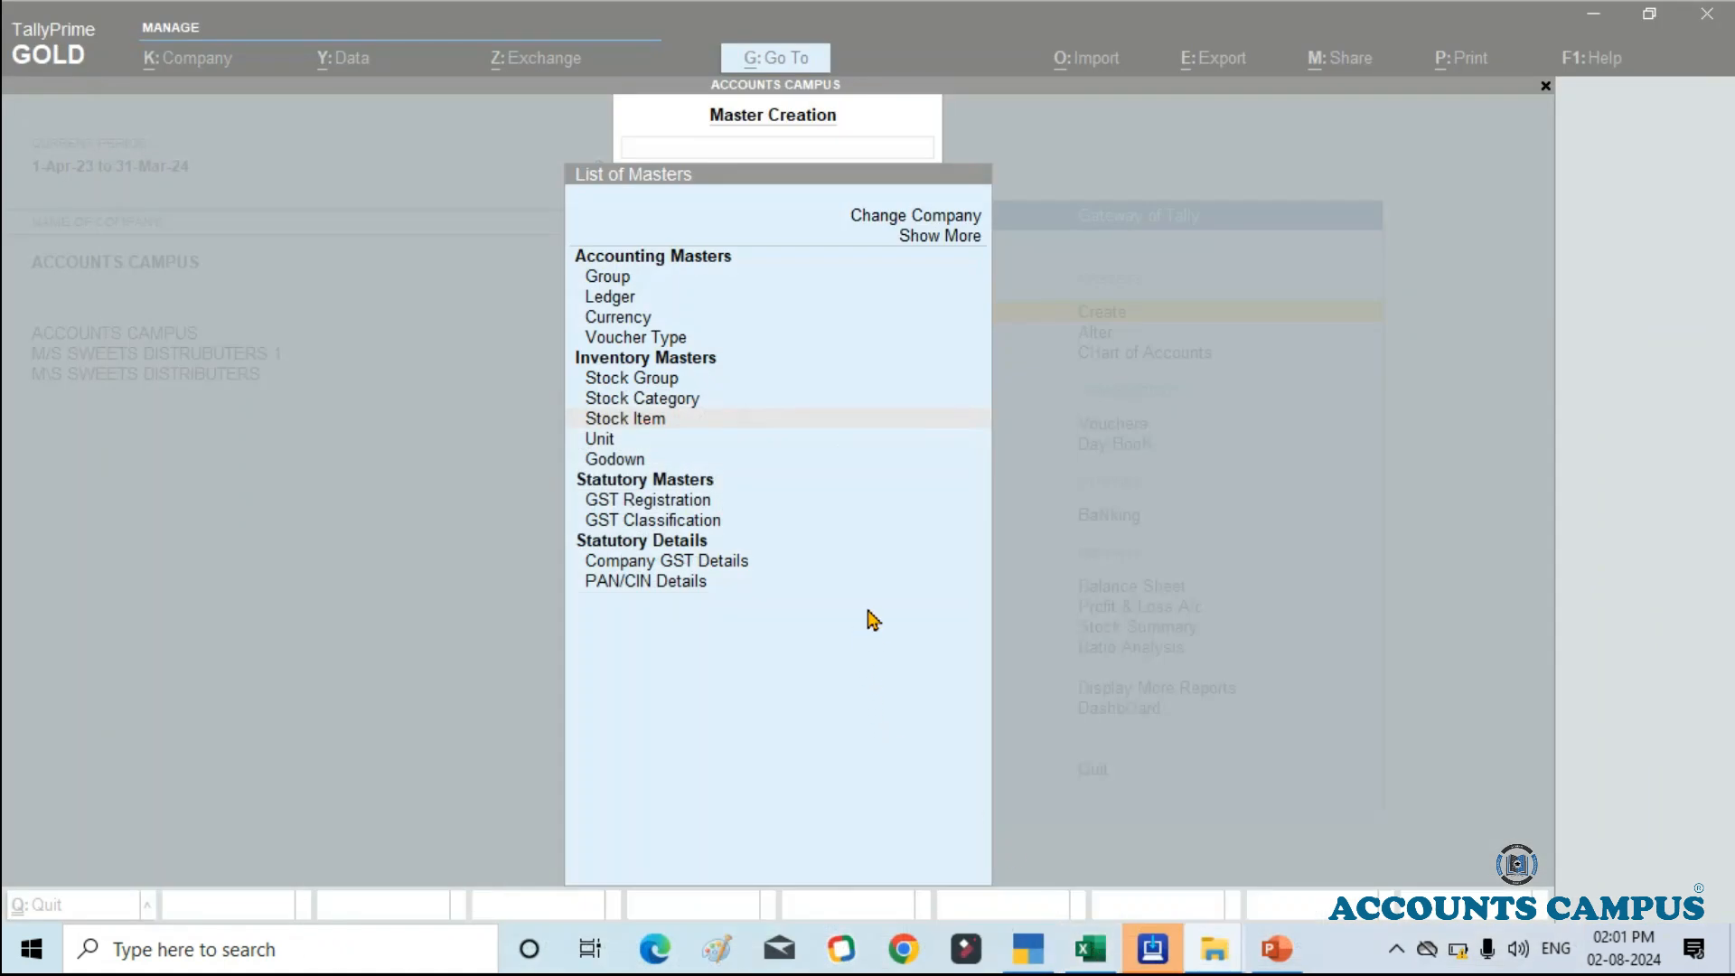
left_click(689, 429)
left_click(691, 429)
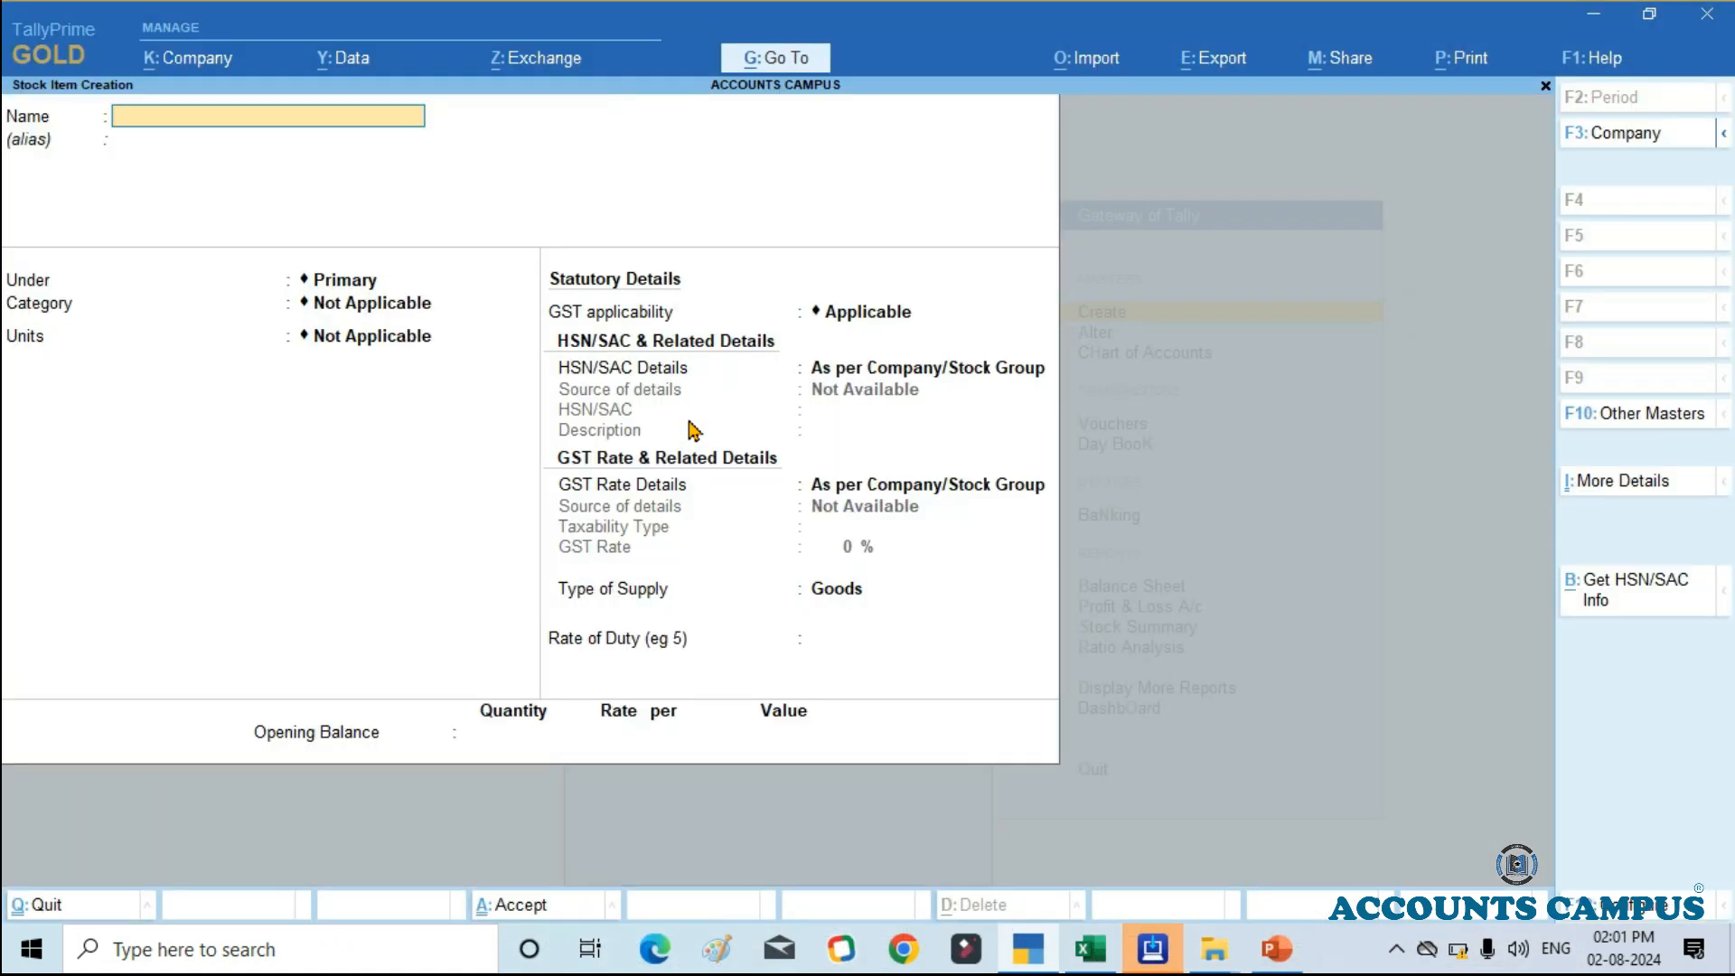
key("Escape")
Step: Try to create a stock group named CHOCOLATE under Primary, checking the product type against the Excel stock list
key("Up")
key("Up")
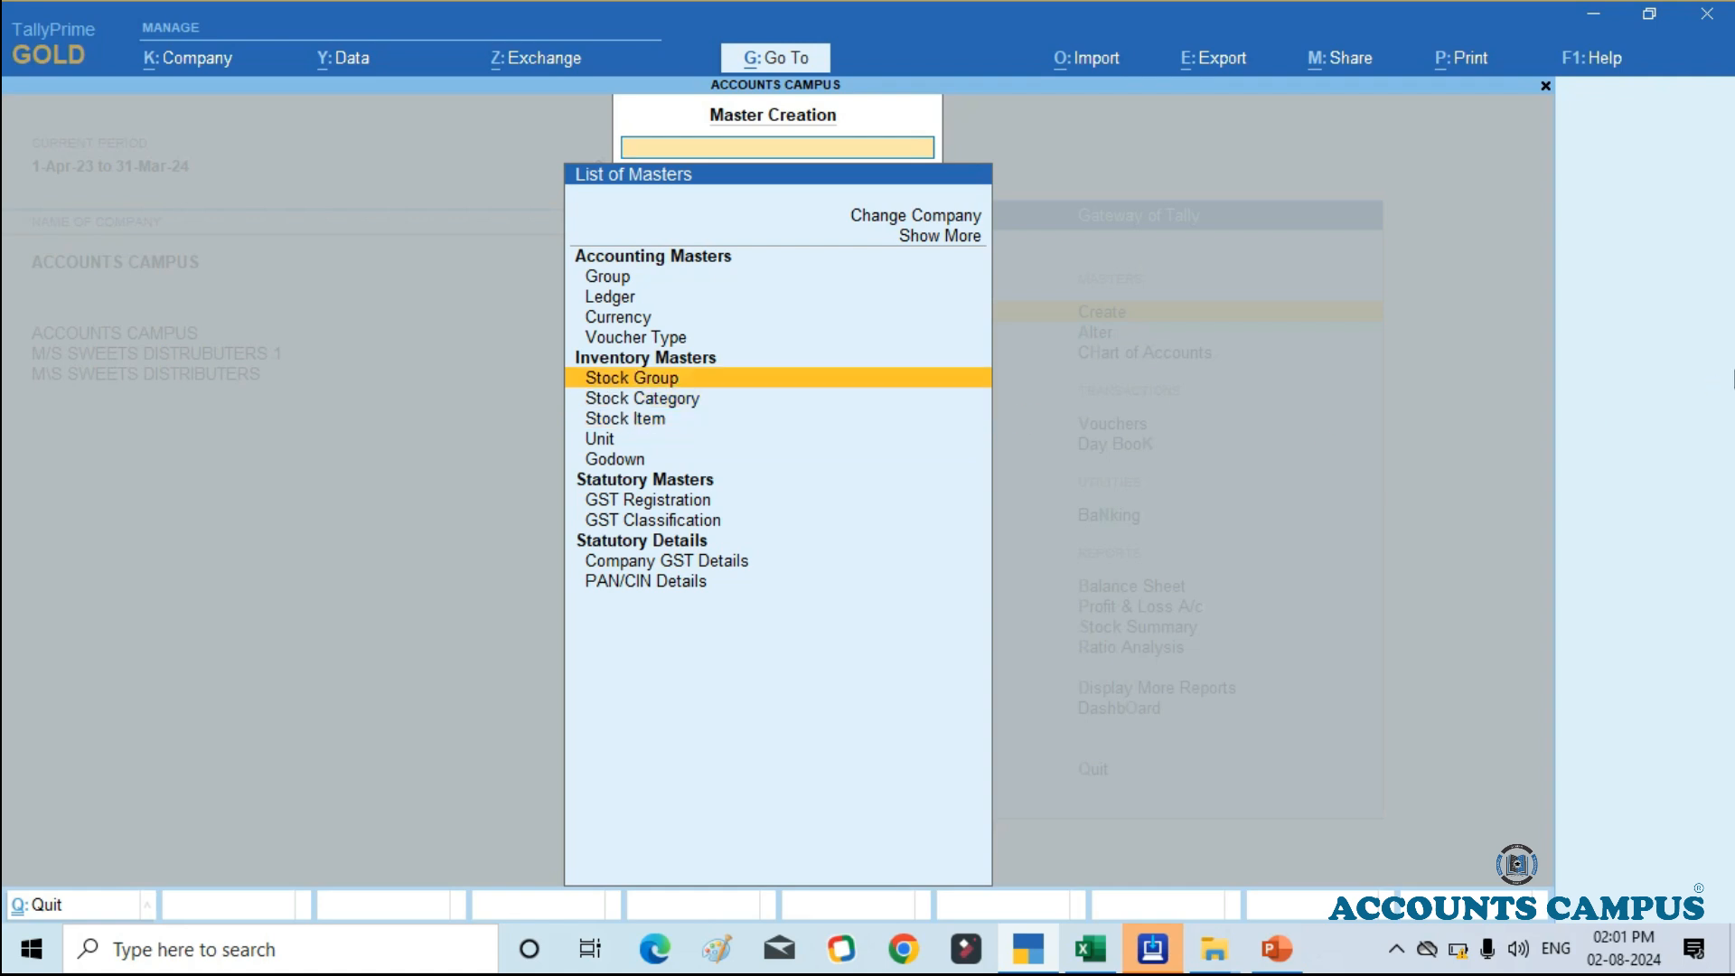
key("Return")
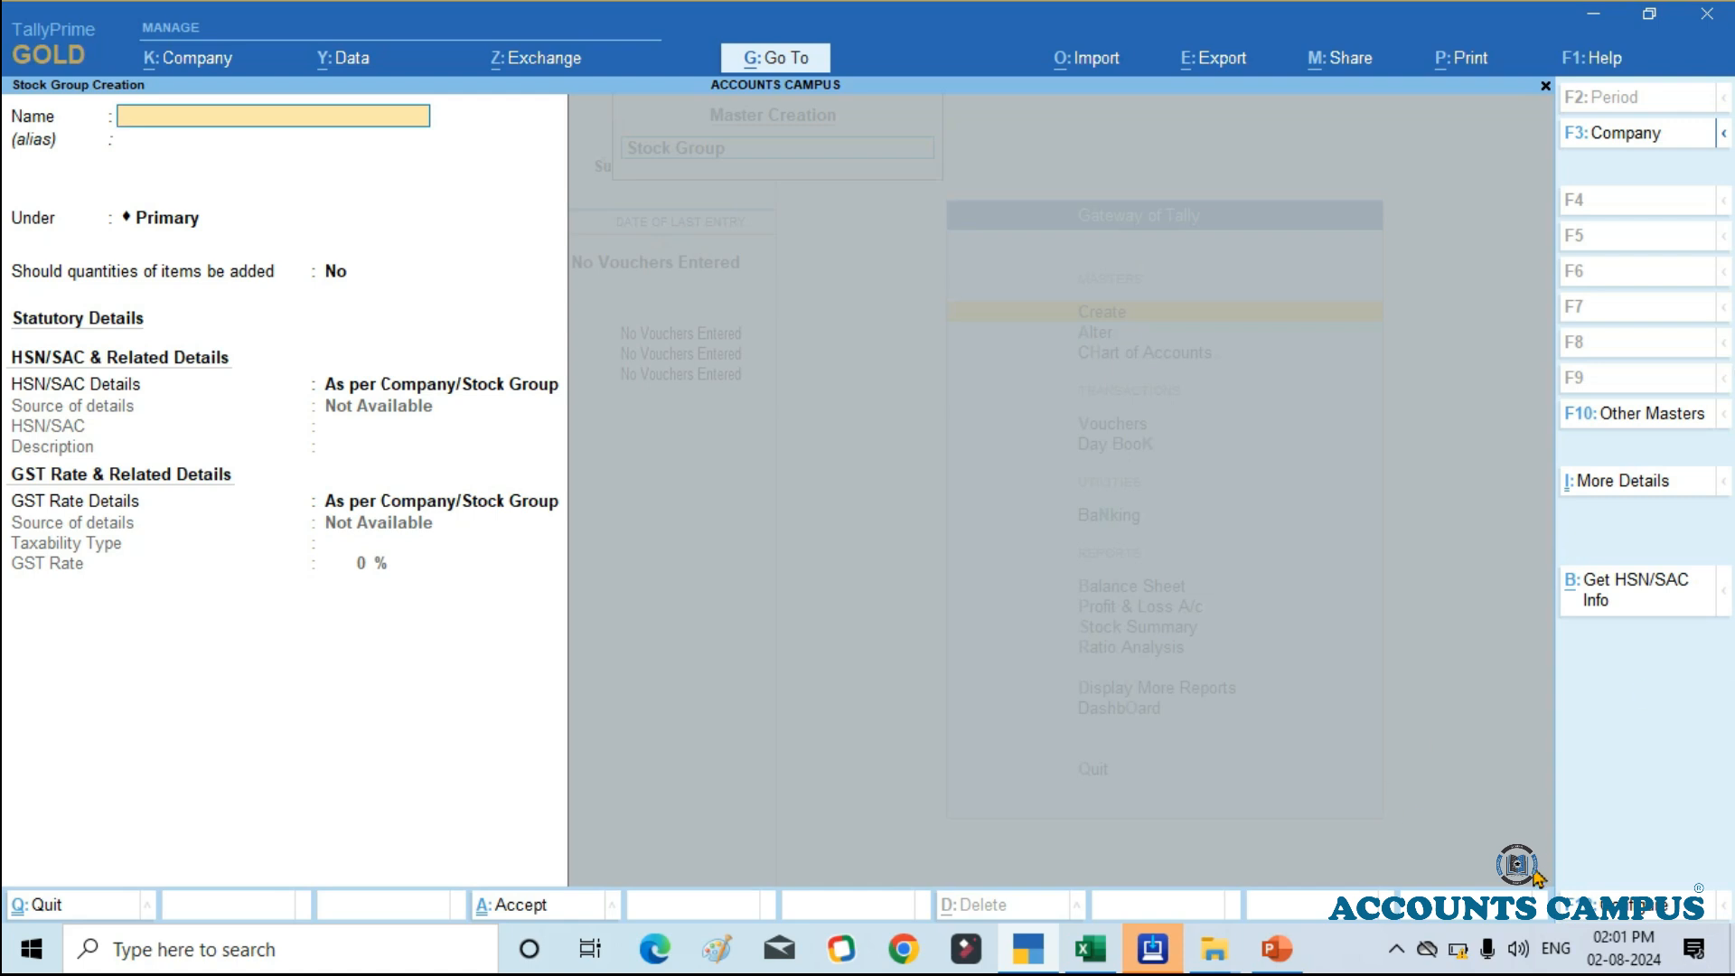
left_click(1095, 957)
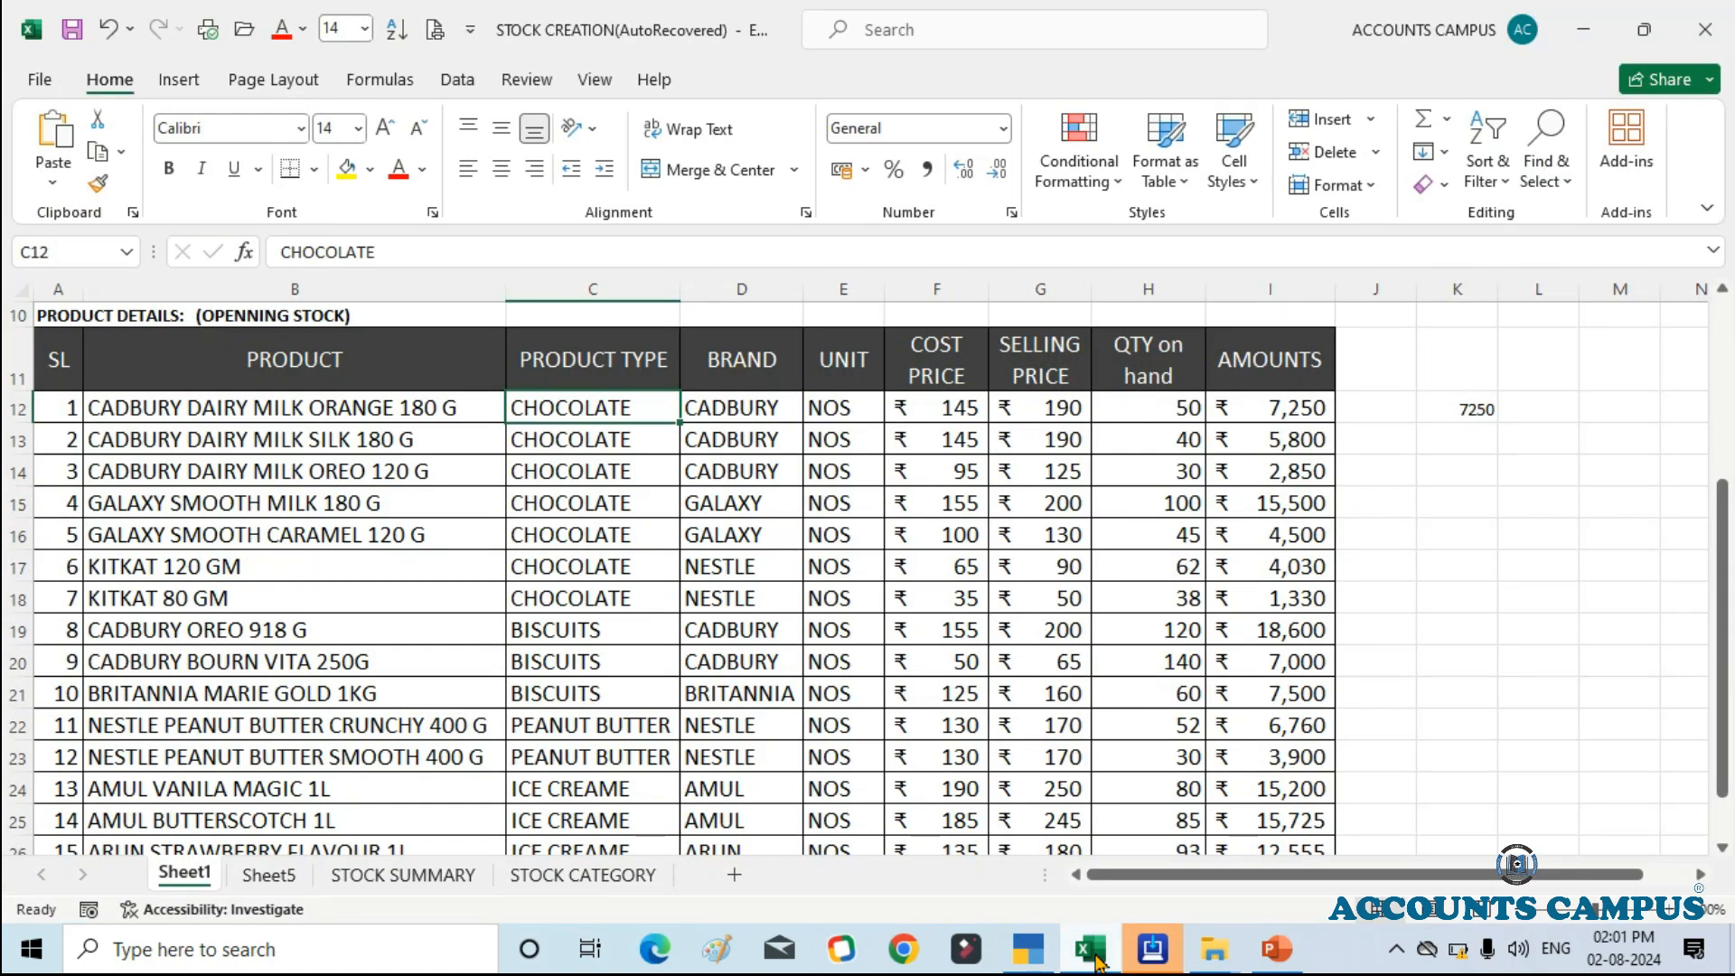
left_click(1096, 953)
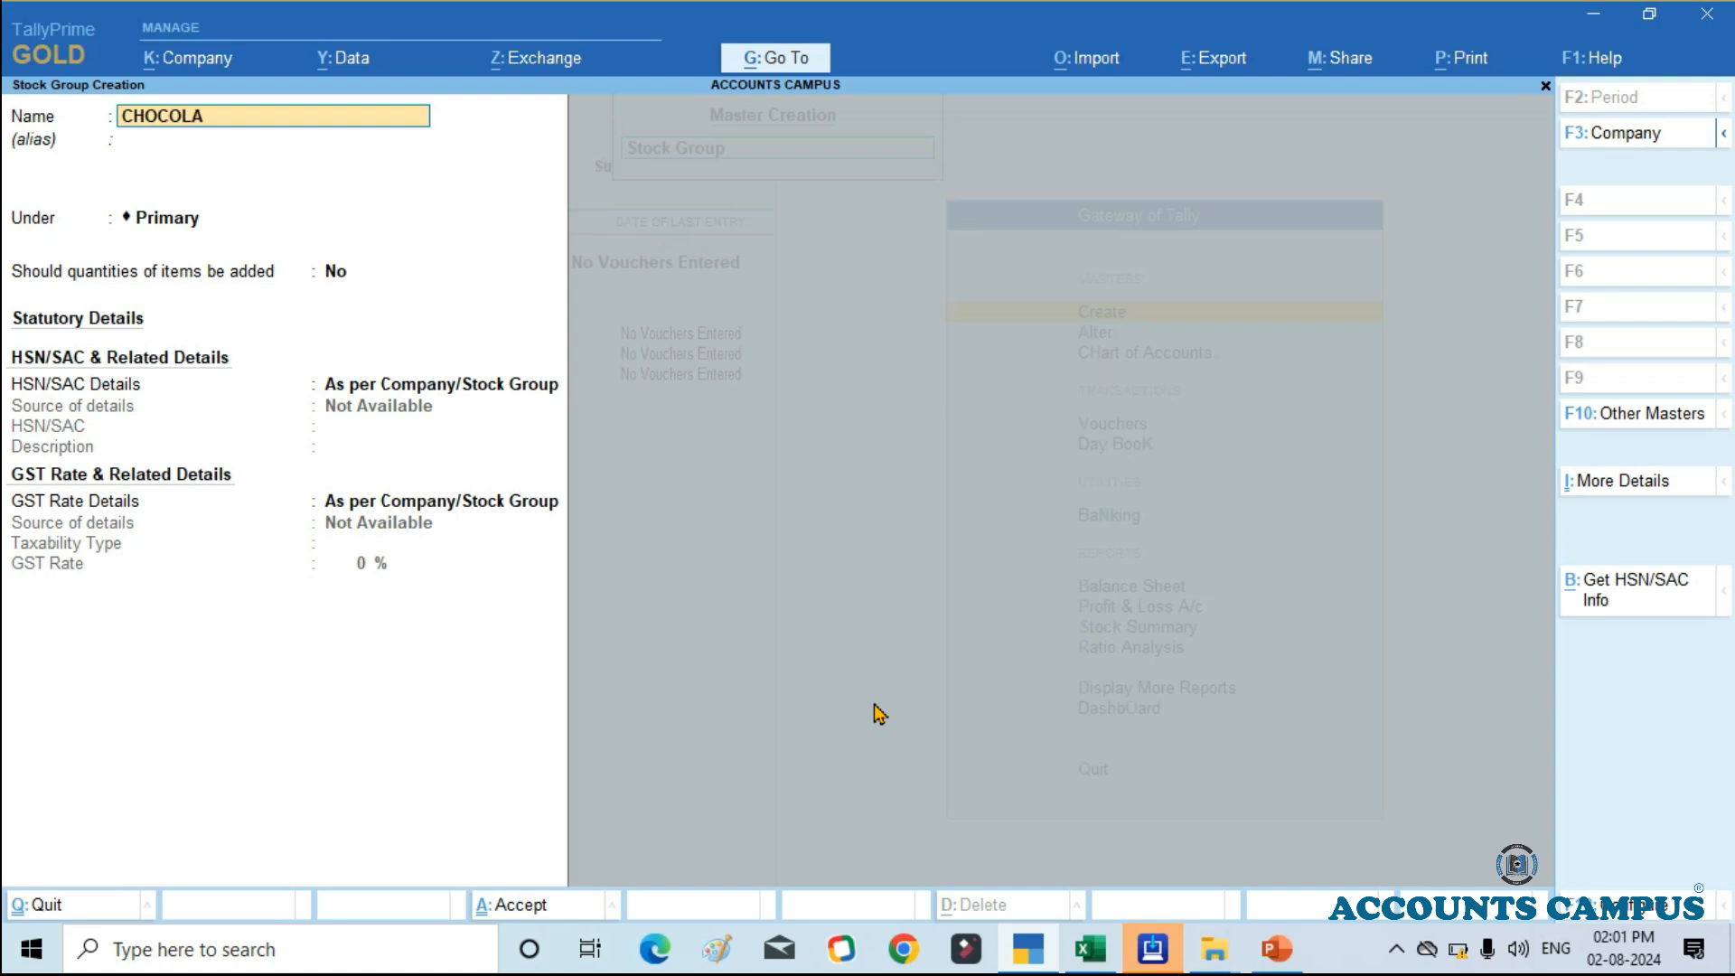
key("Return")
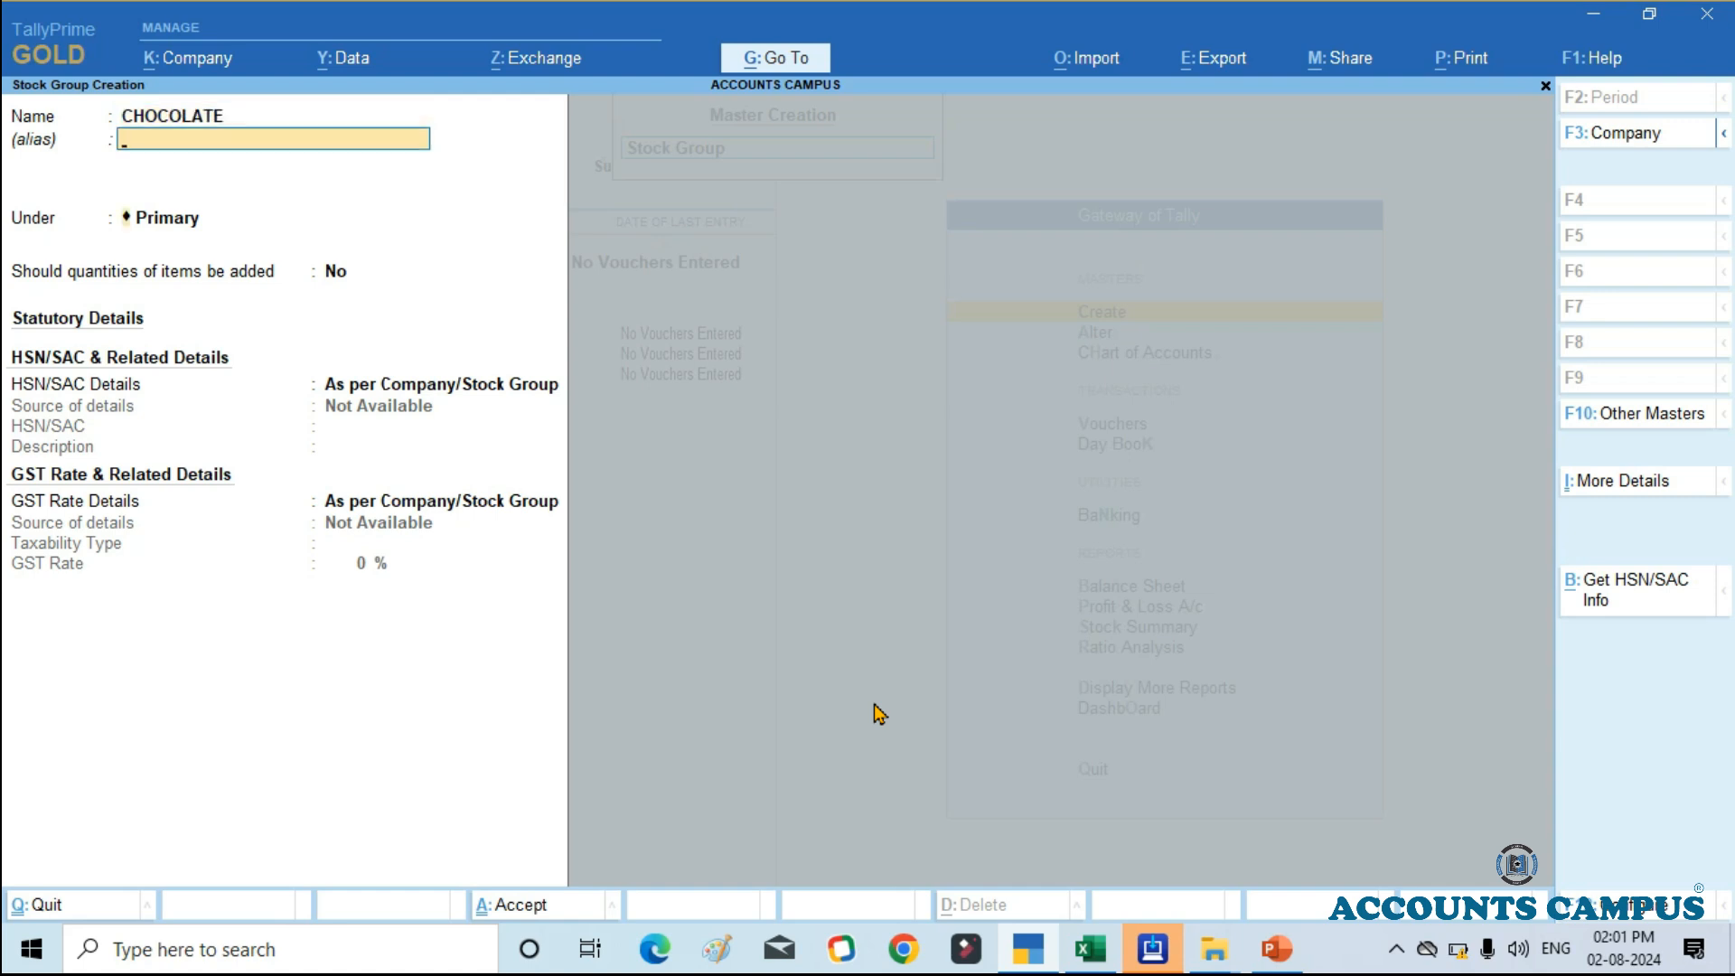
key("Return")
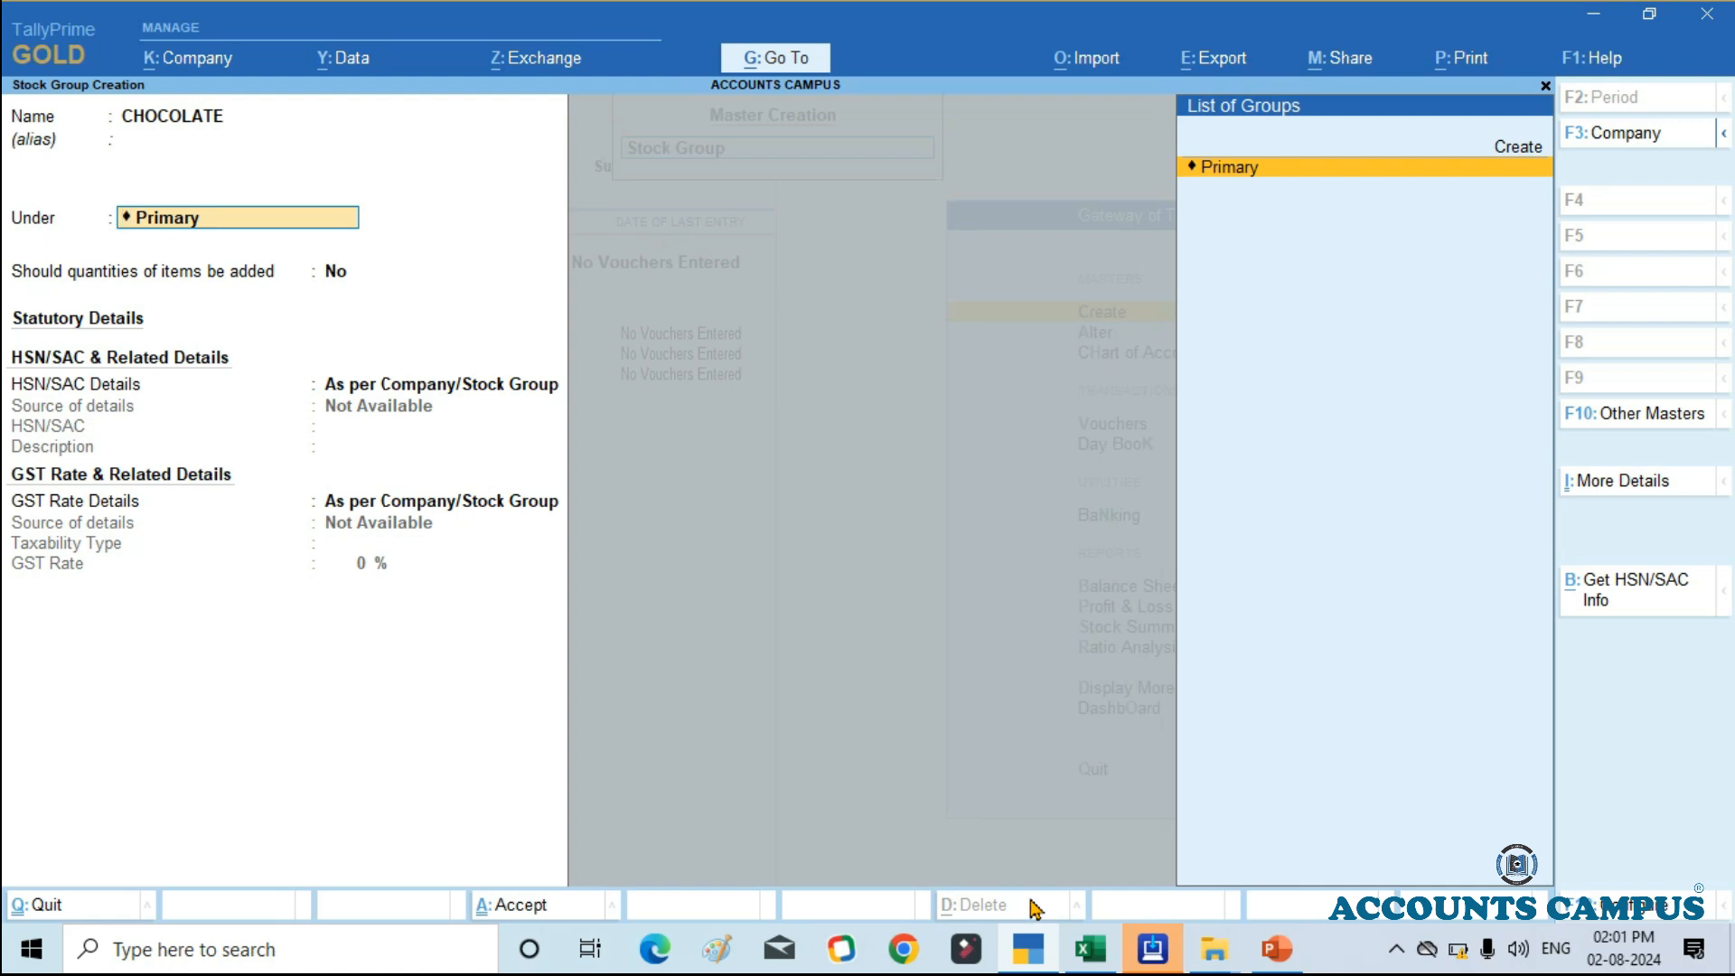
left_click(1090, 948)
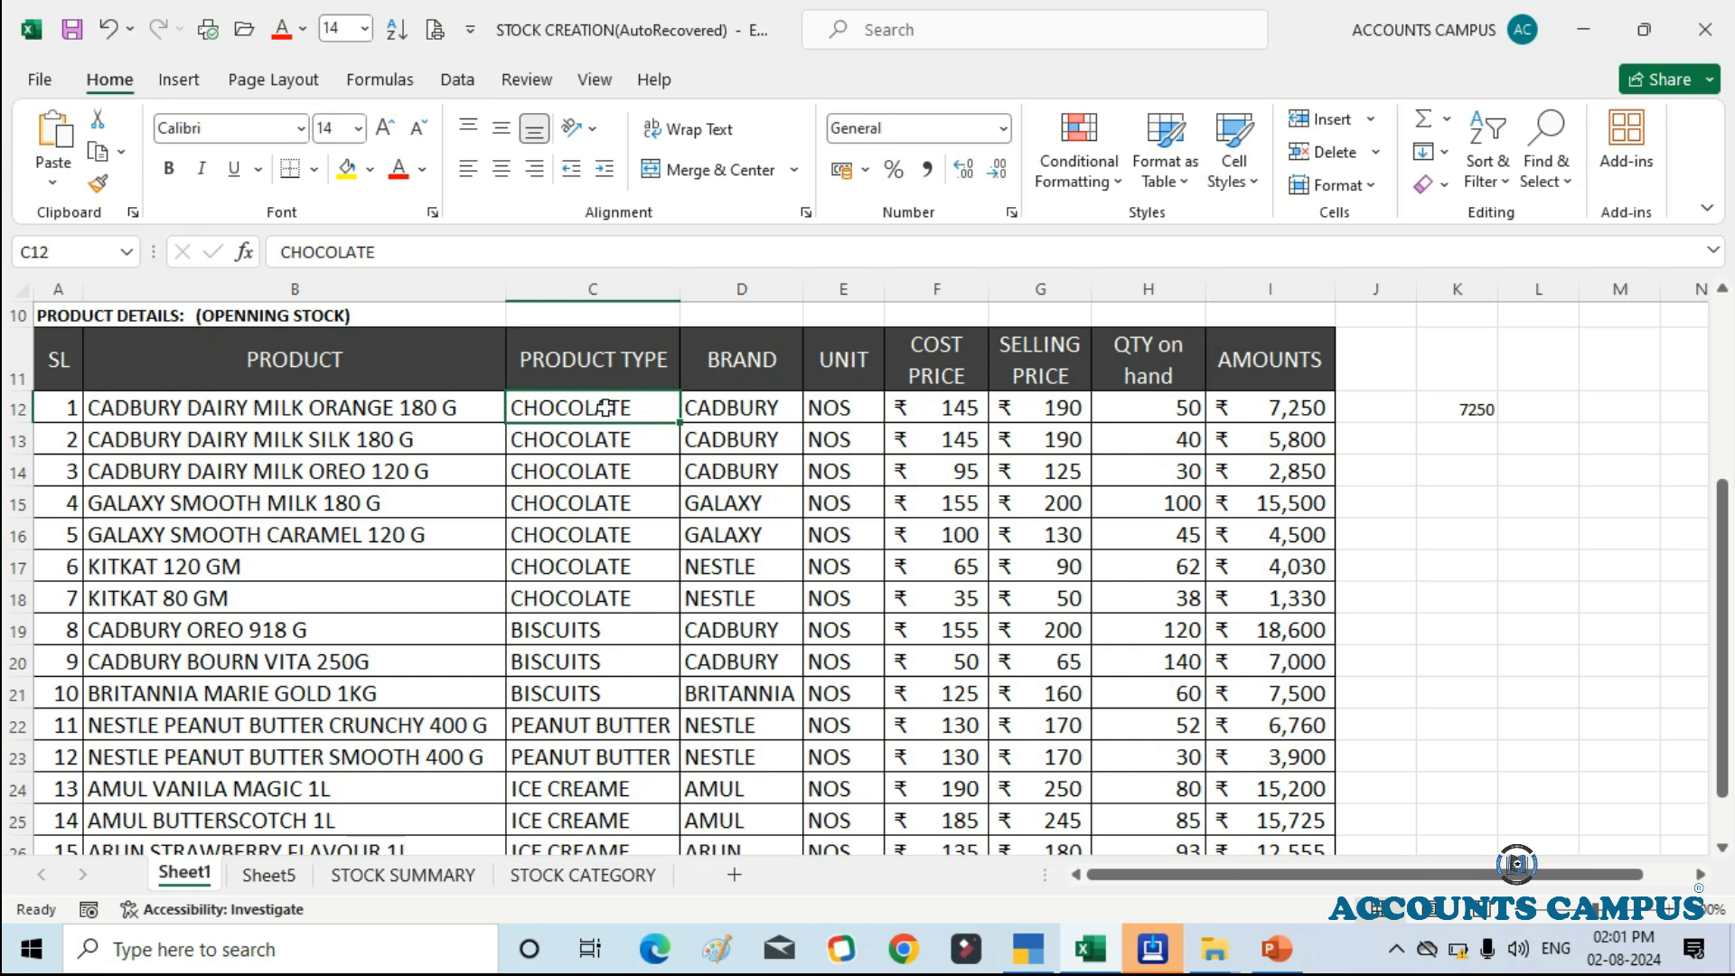
left_click(1091, 953)
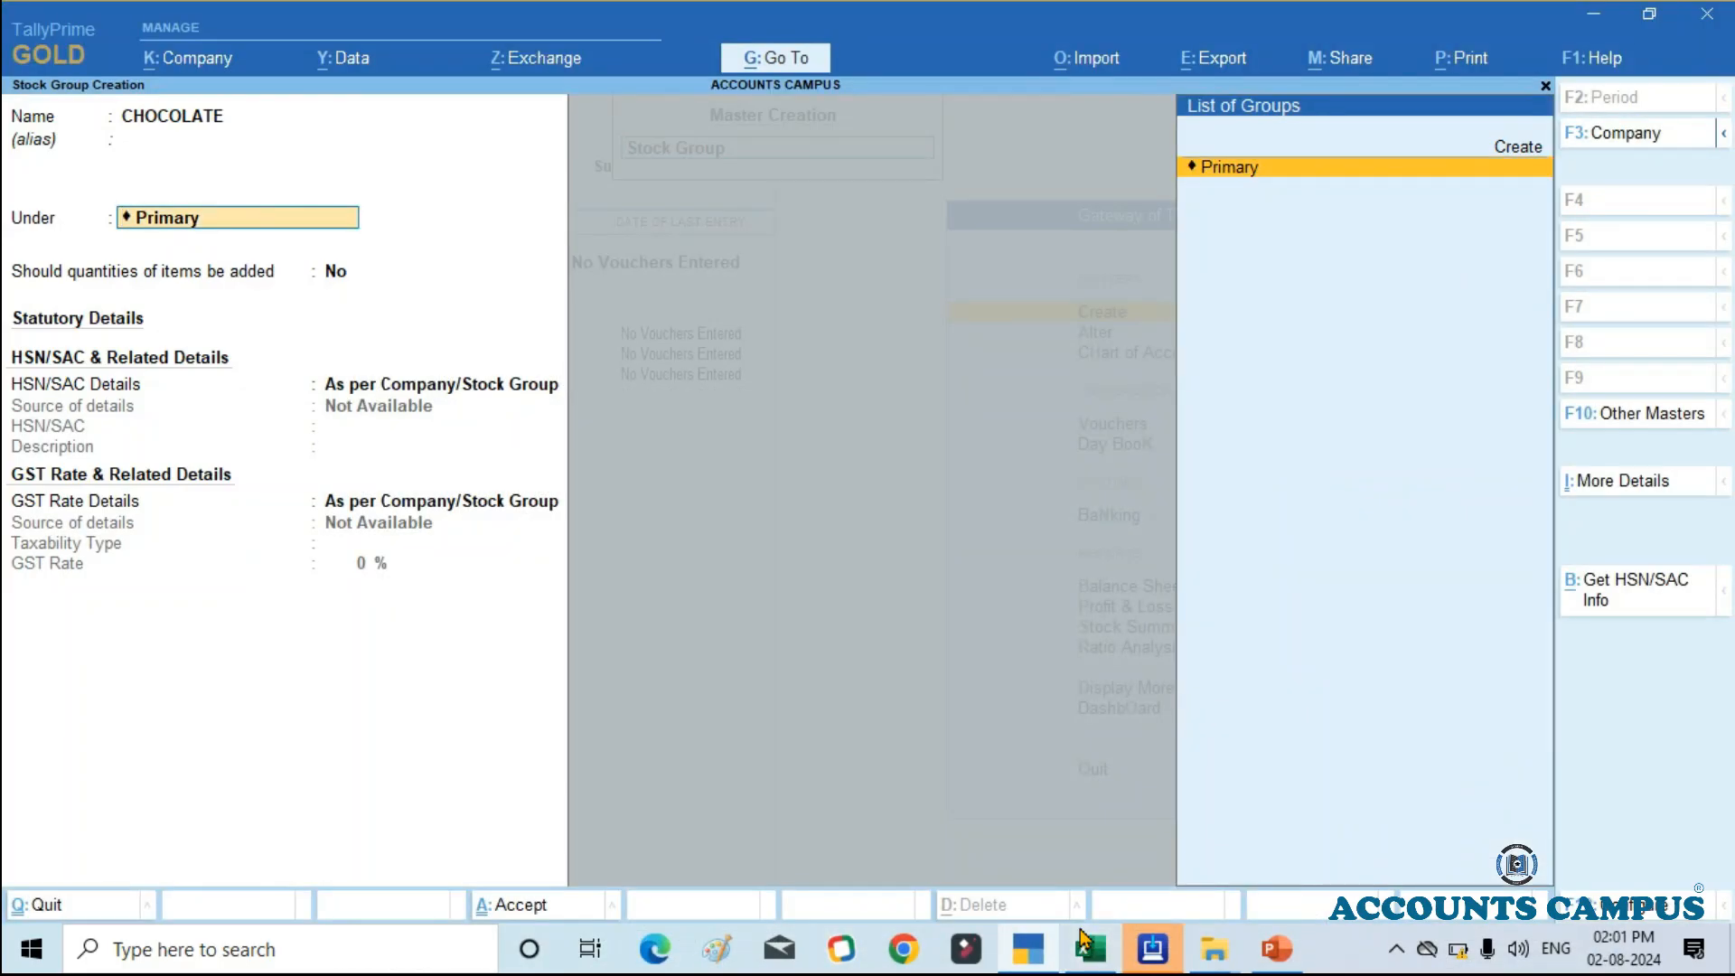
key("Return")
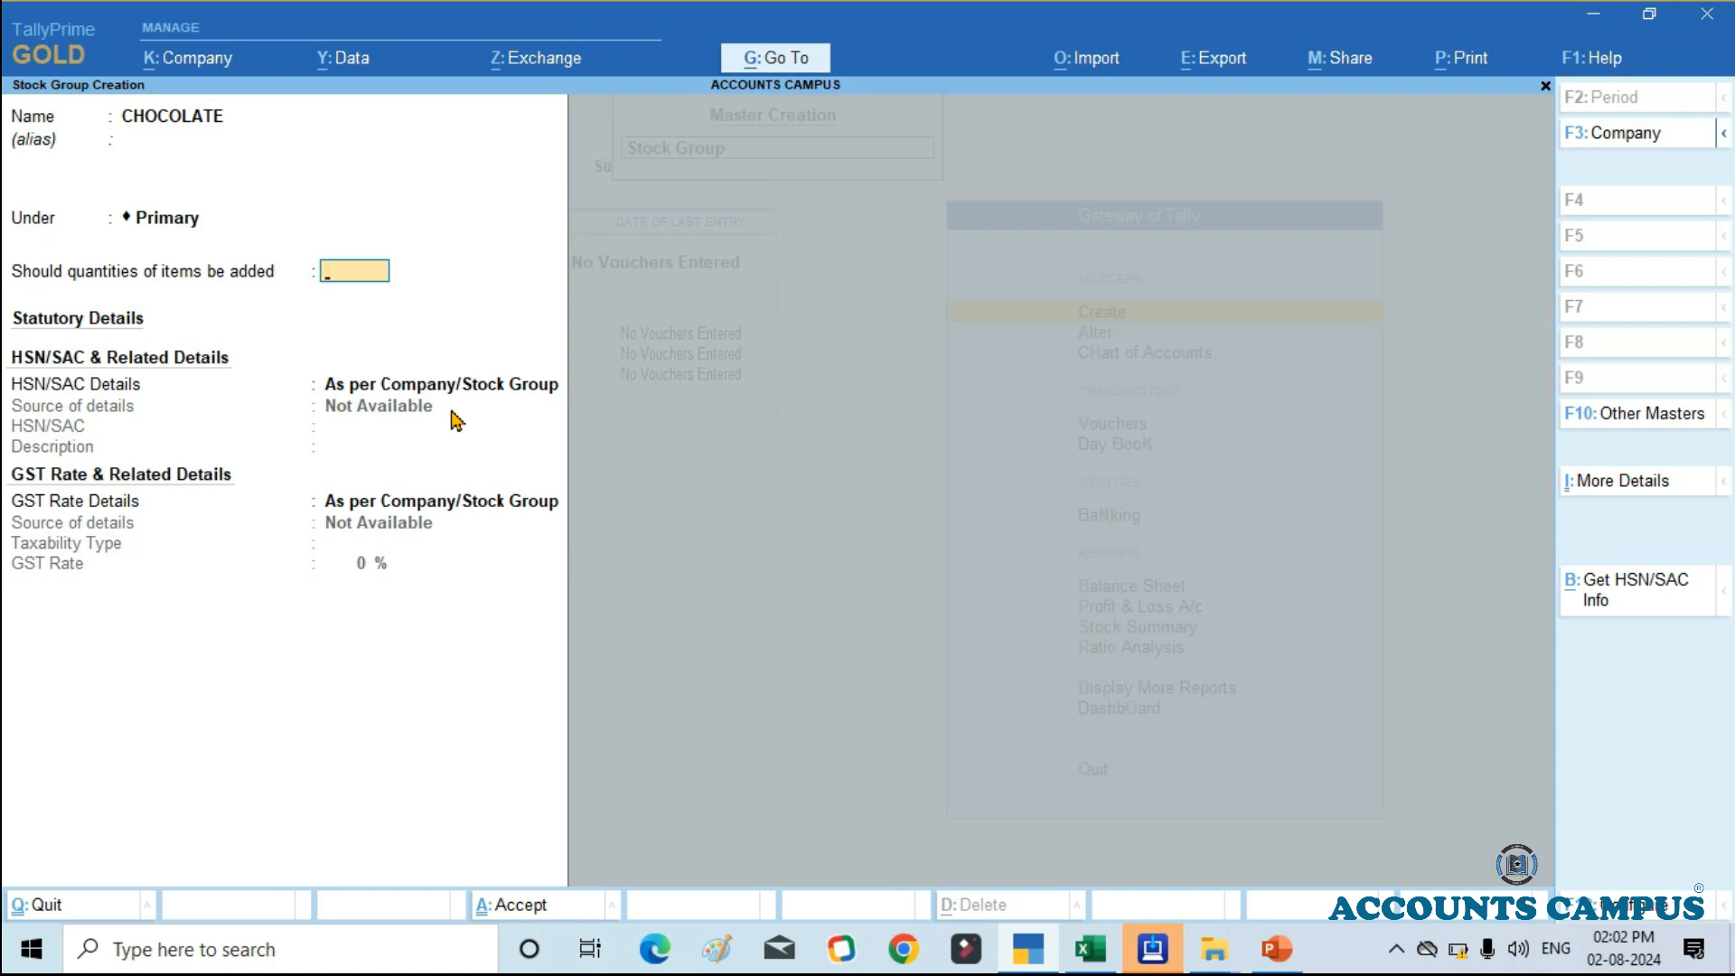
key("Escape")
key("y")
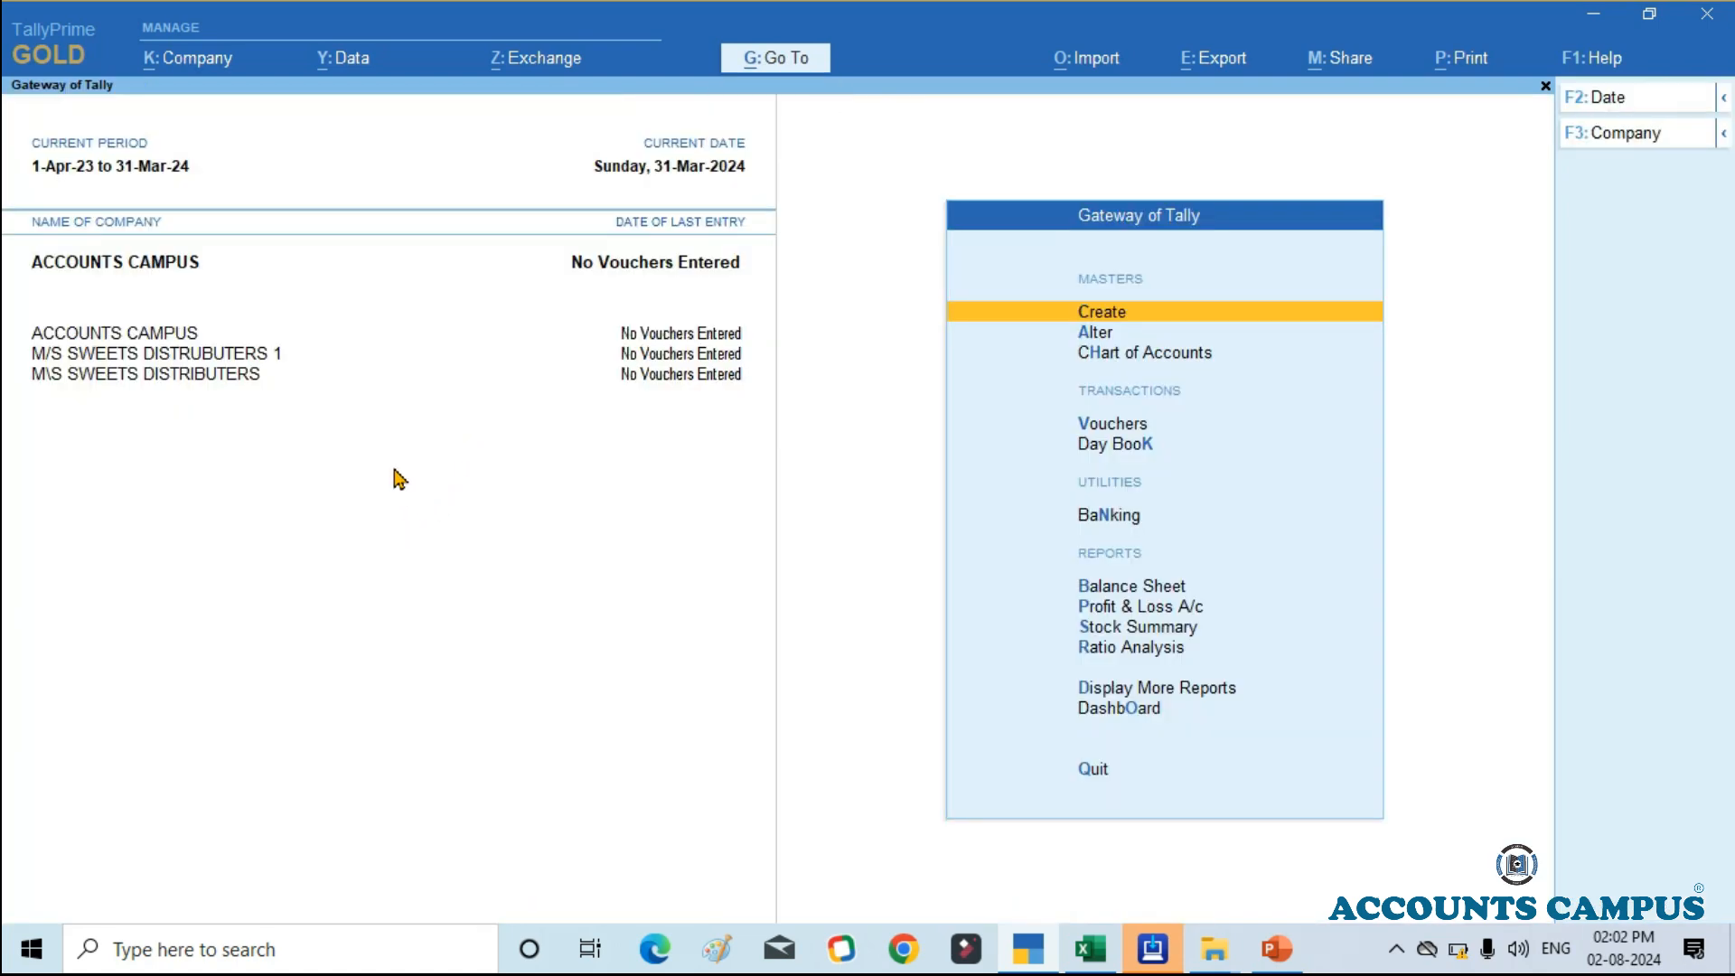
Step: Change the active company to M\S SWEETS DISTRIBUTERS
key("alt+F3")
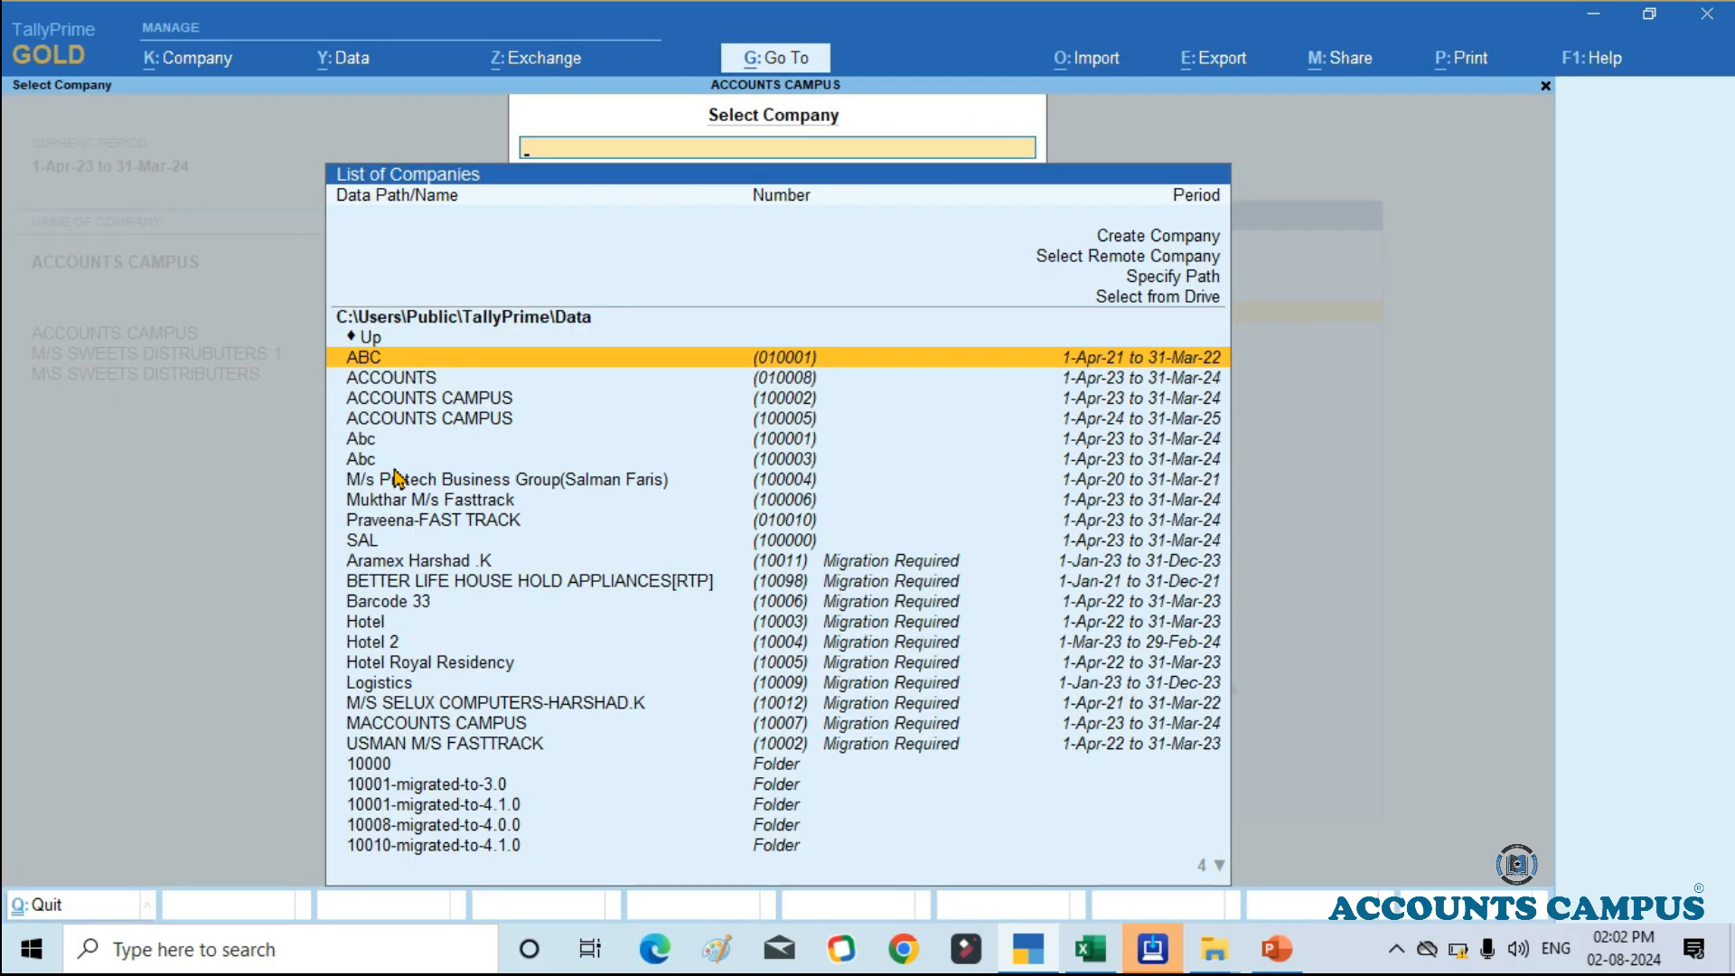
key("Escape")
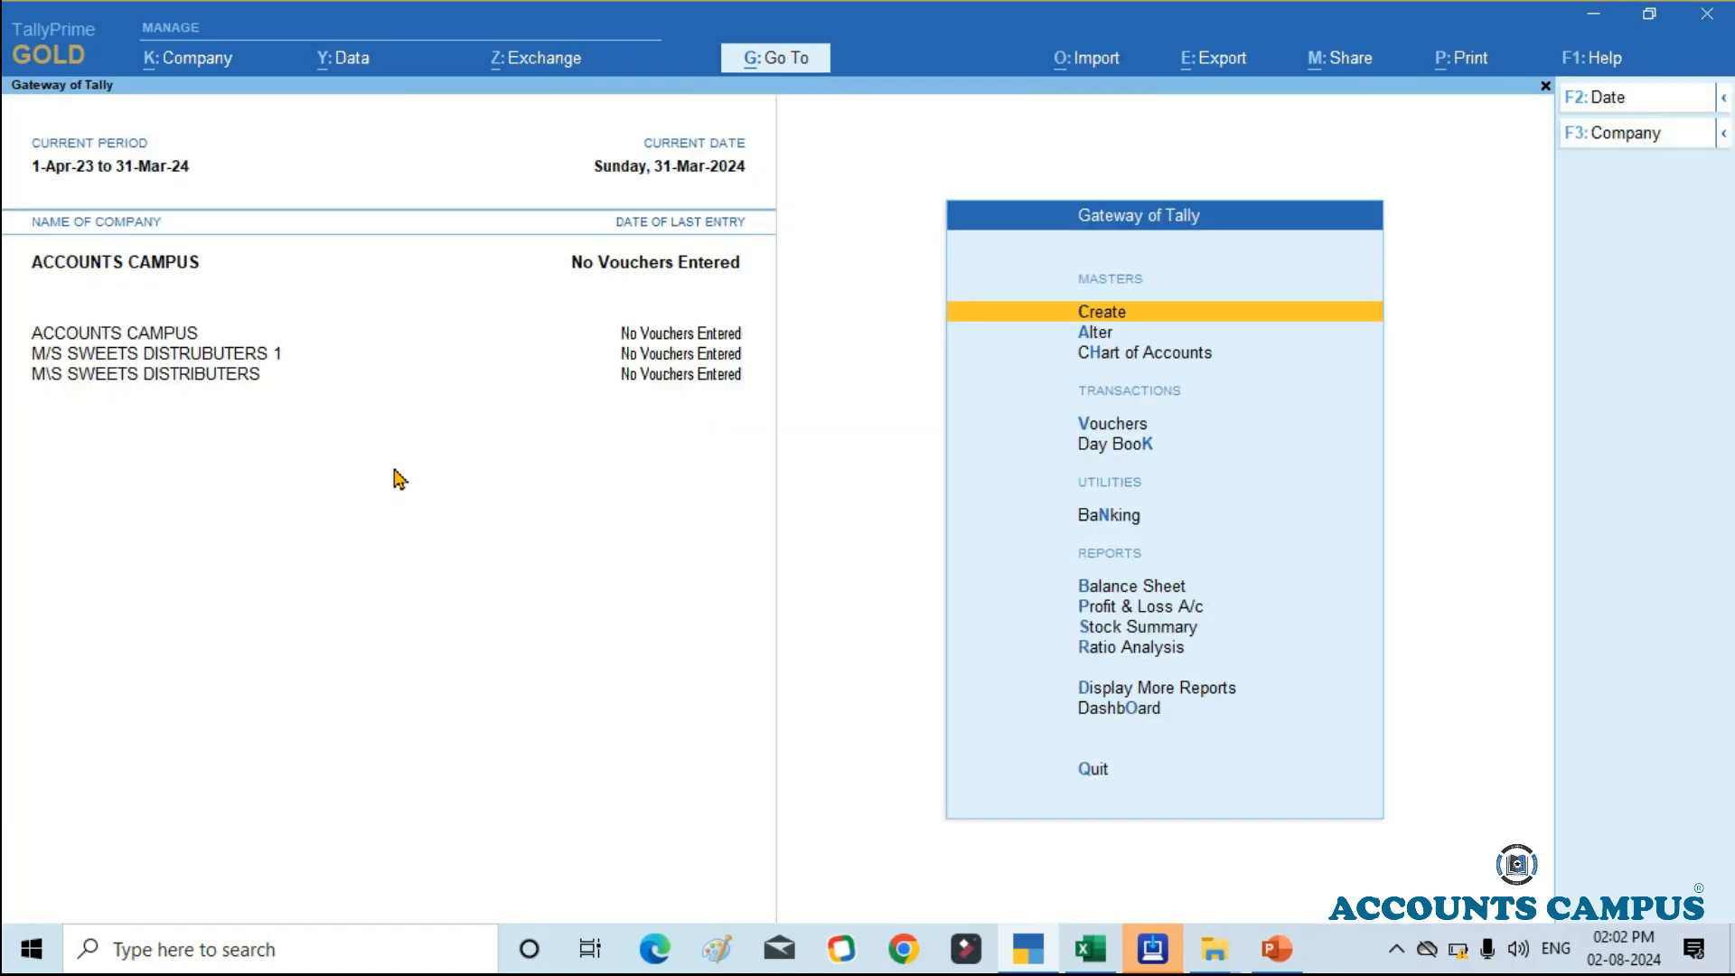
key("F3")
key("Down")
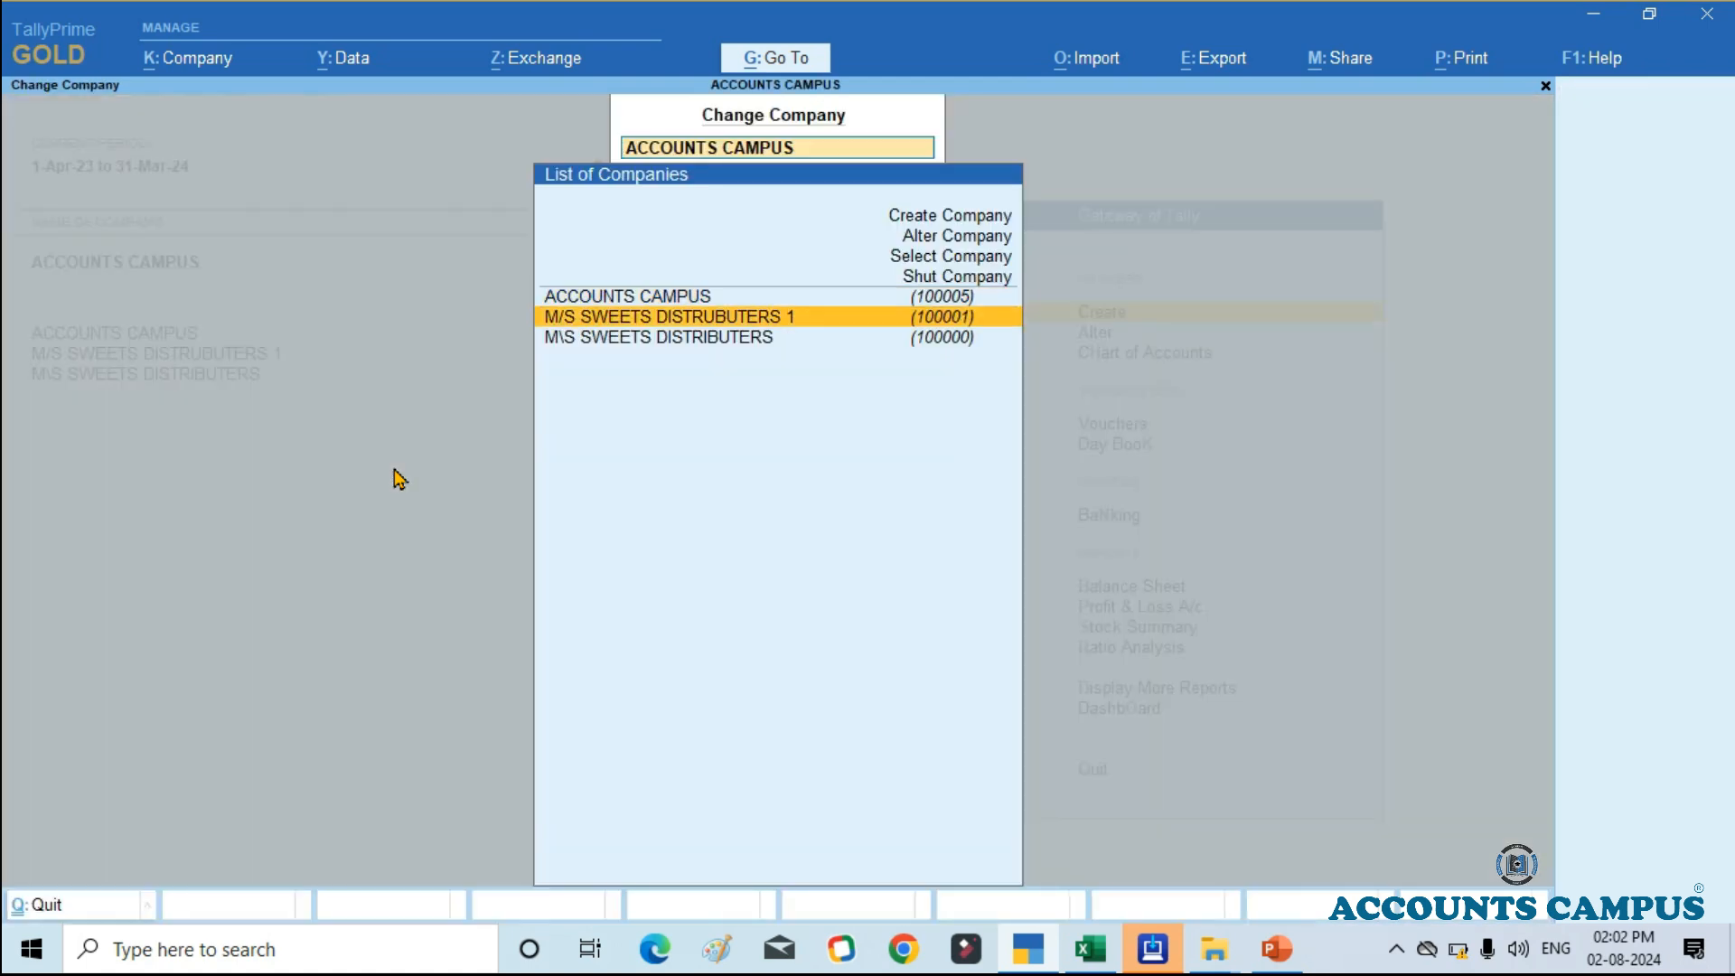
key("Down")
key("Return")
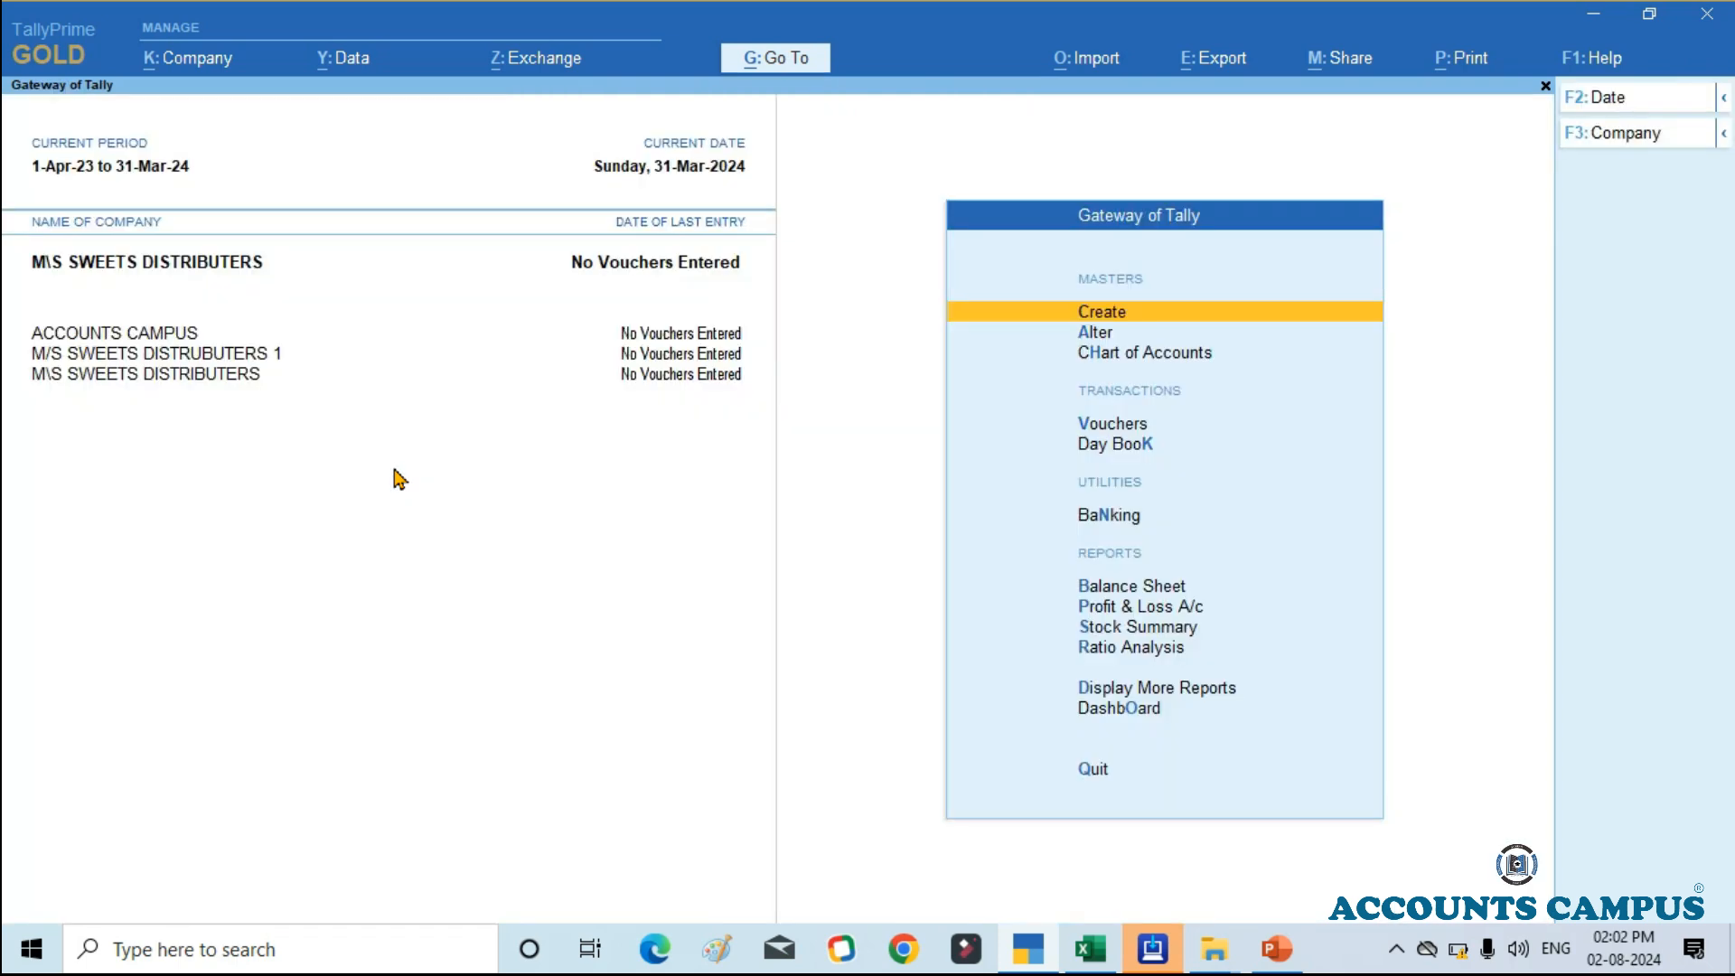
Step: Review the company's Stock Summary in detailed form, with the individual items and quantities under each stock group
left_click(1180, 637)
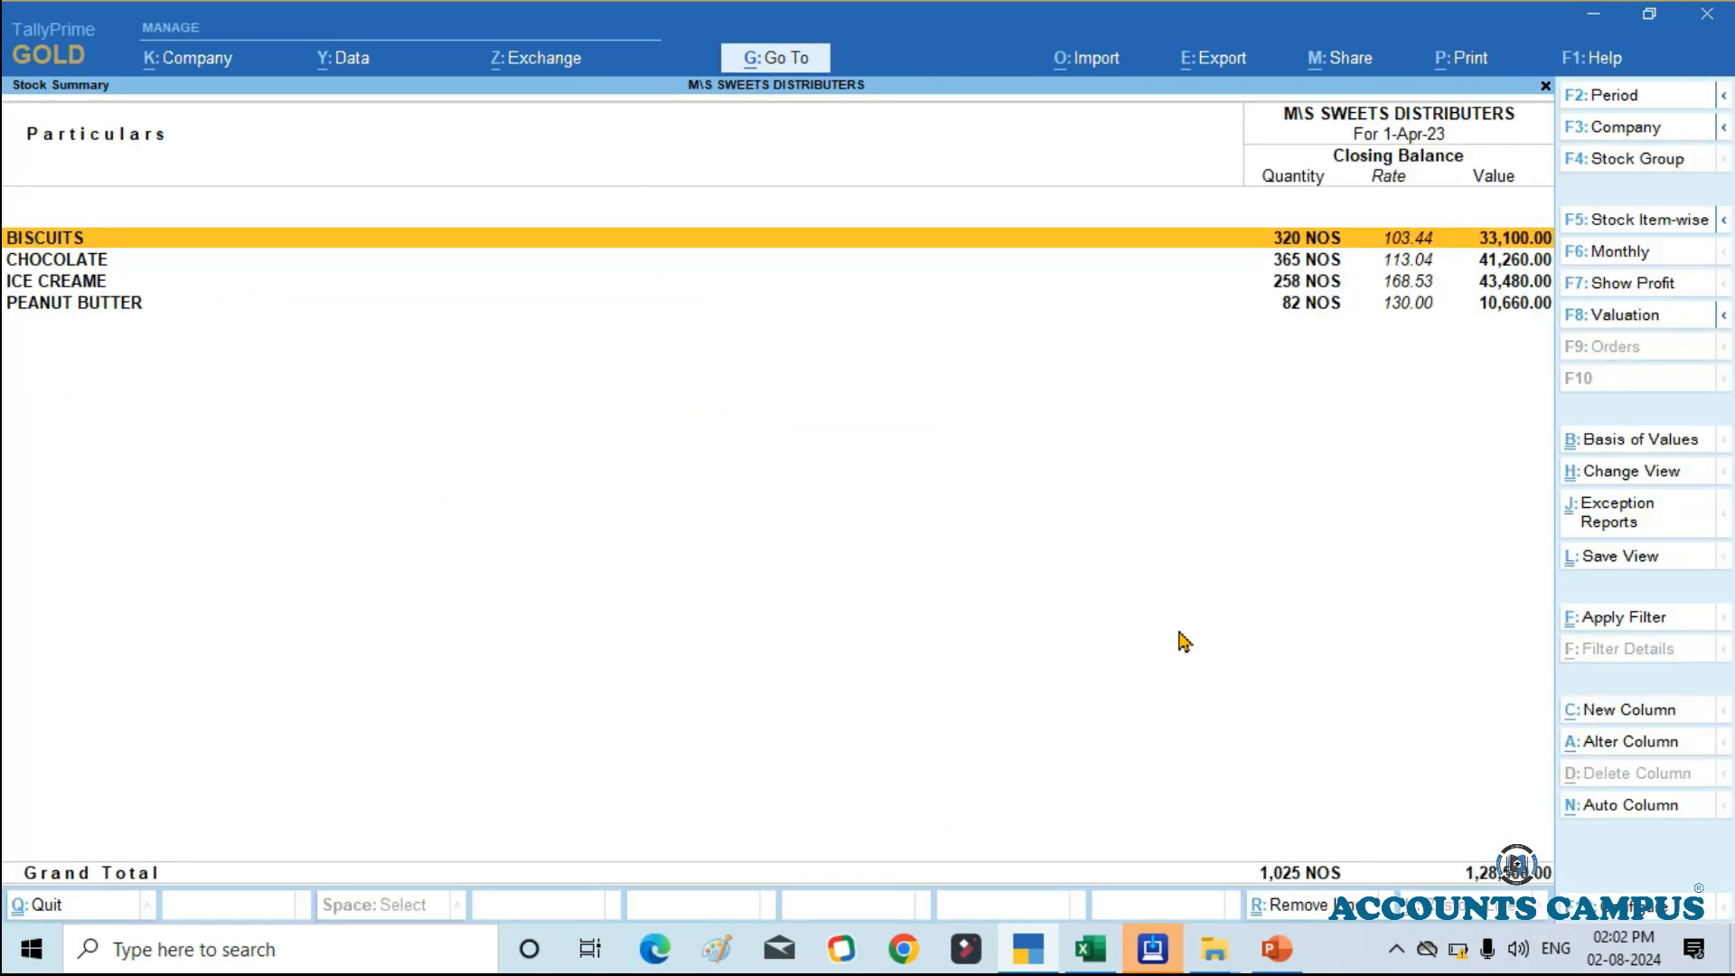
key("alt")
key("alt+F5")
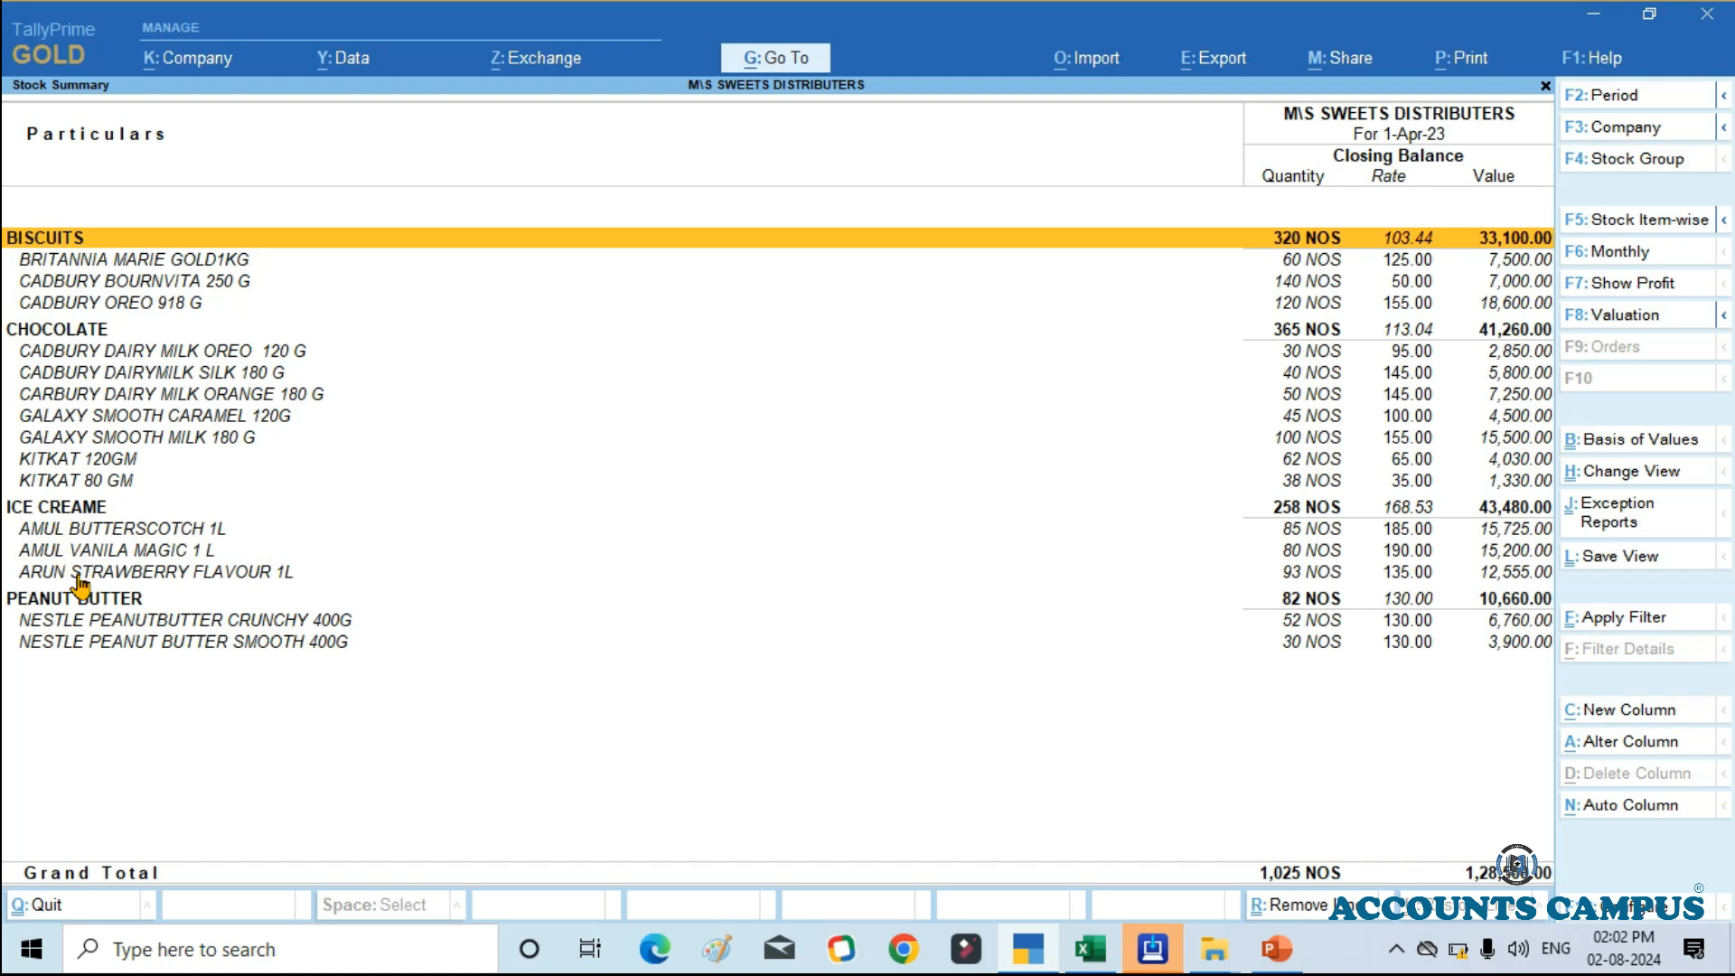
left_click(1310, 508)
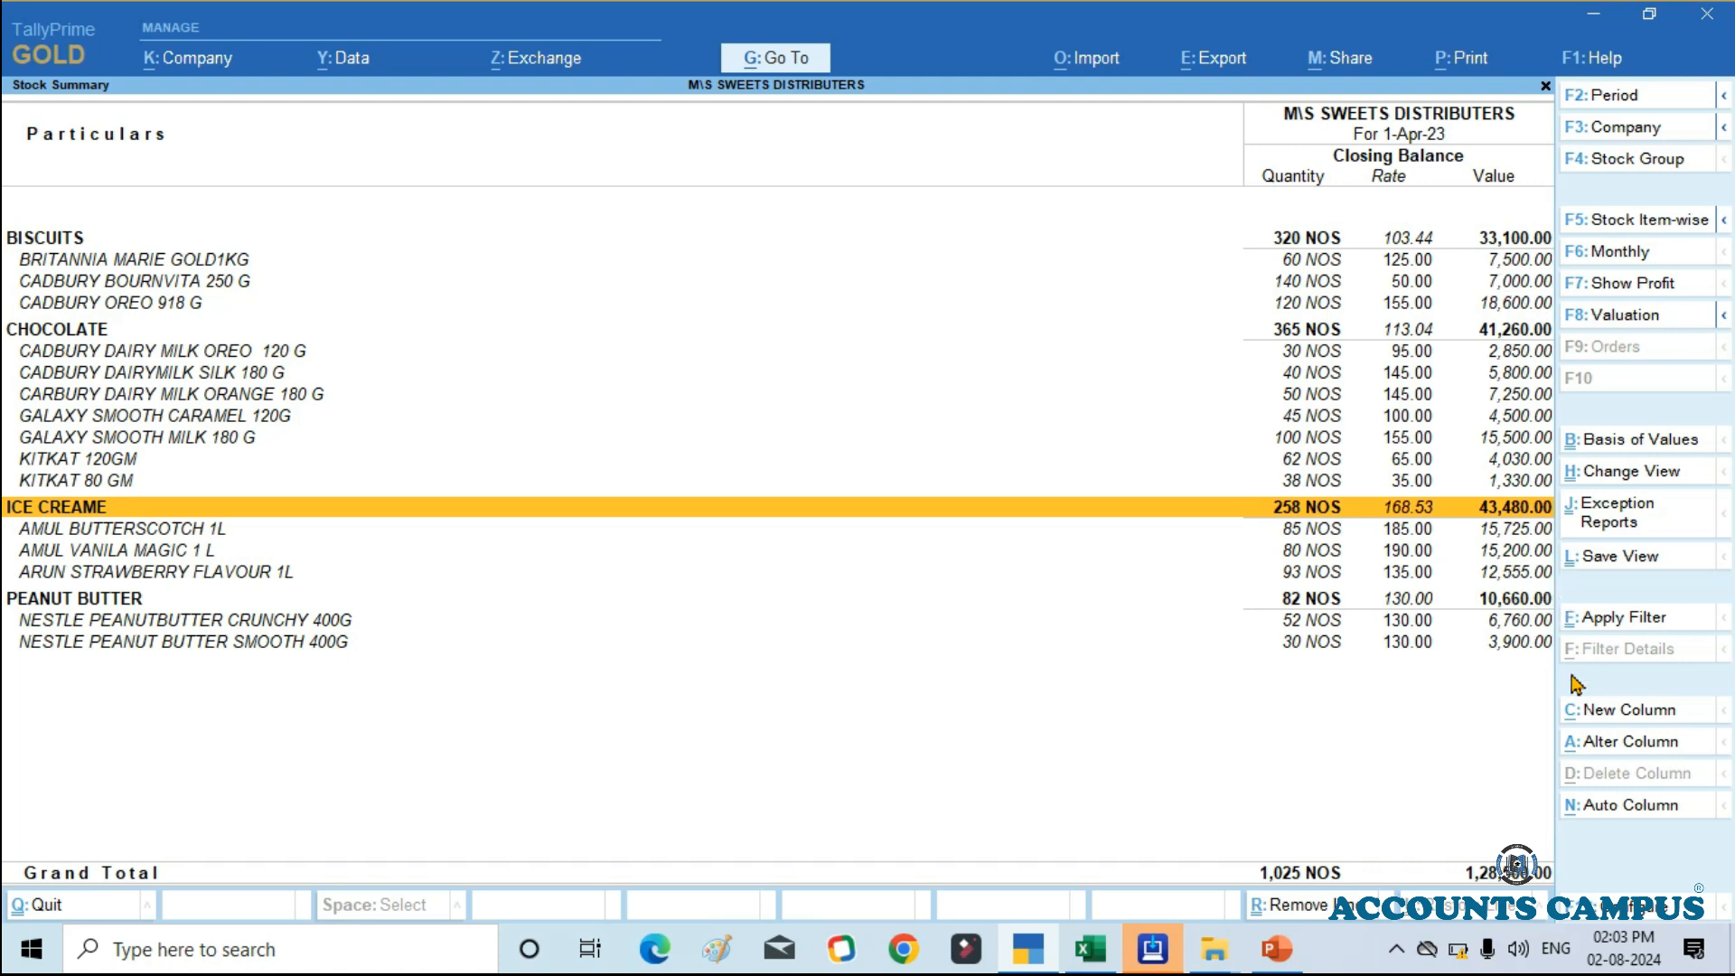
key("Escape")
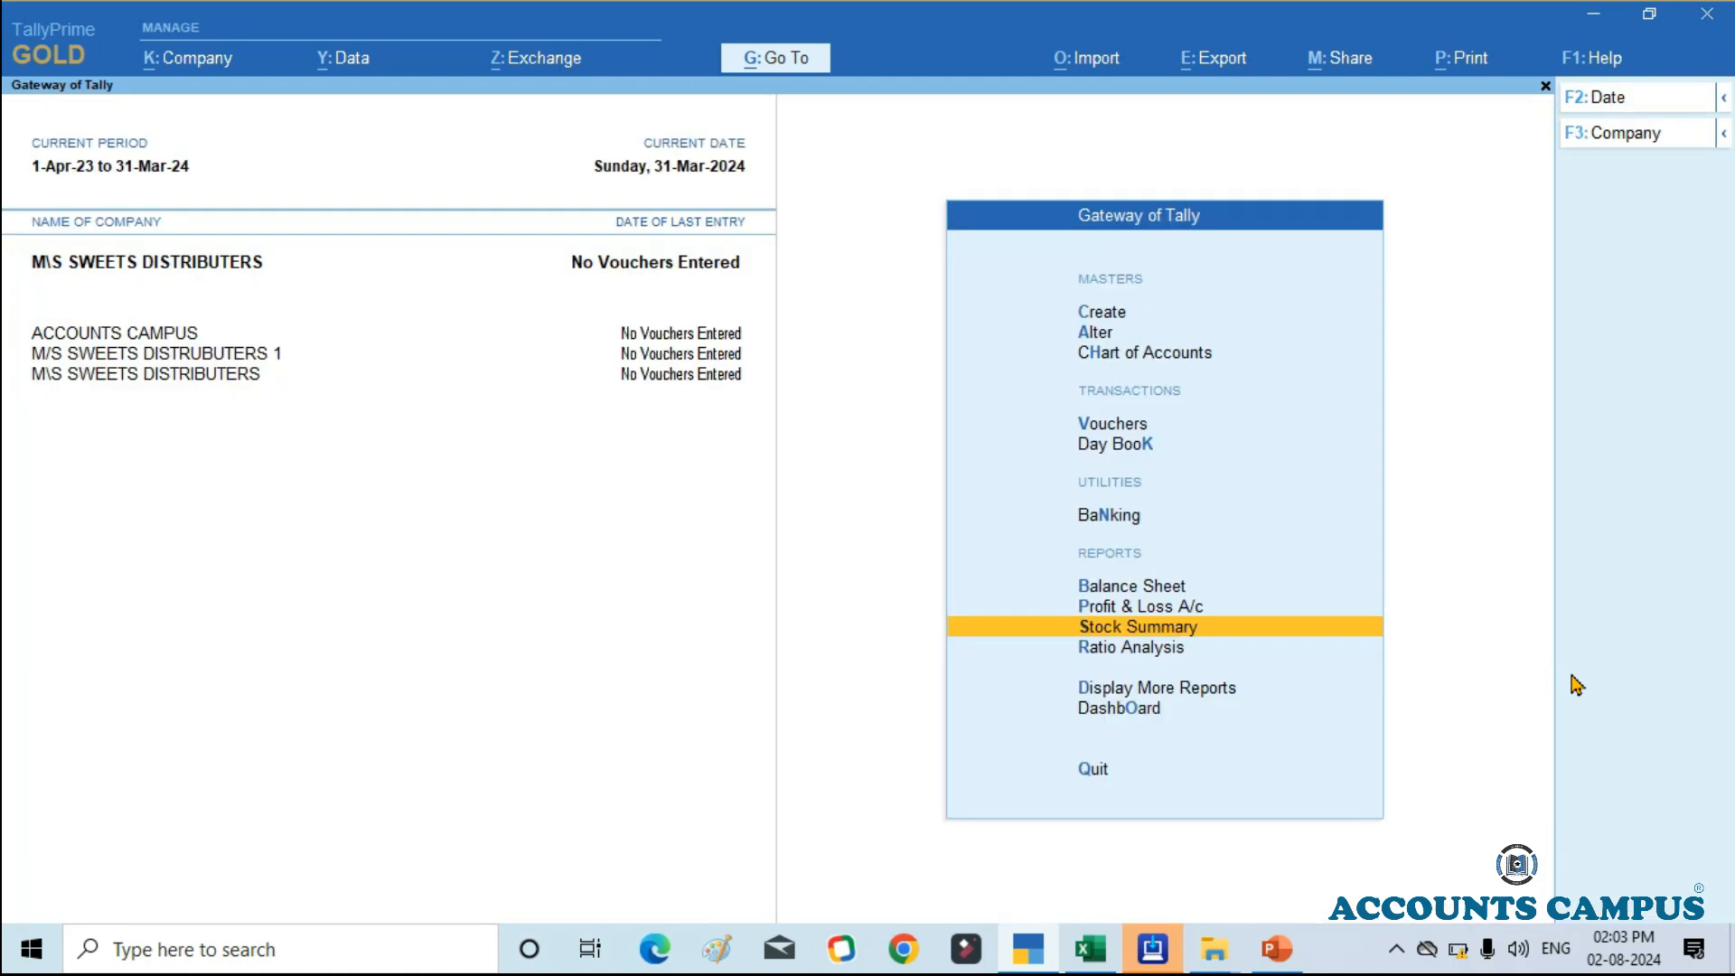
Step: Open the ICE CREAME stock group of M\S SWEETS DISTRIBUTERS for alteration
key("Down")
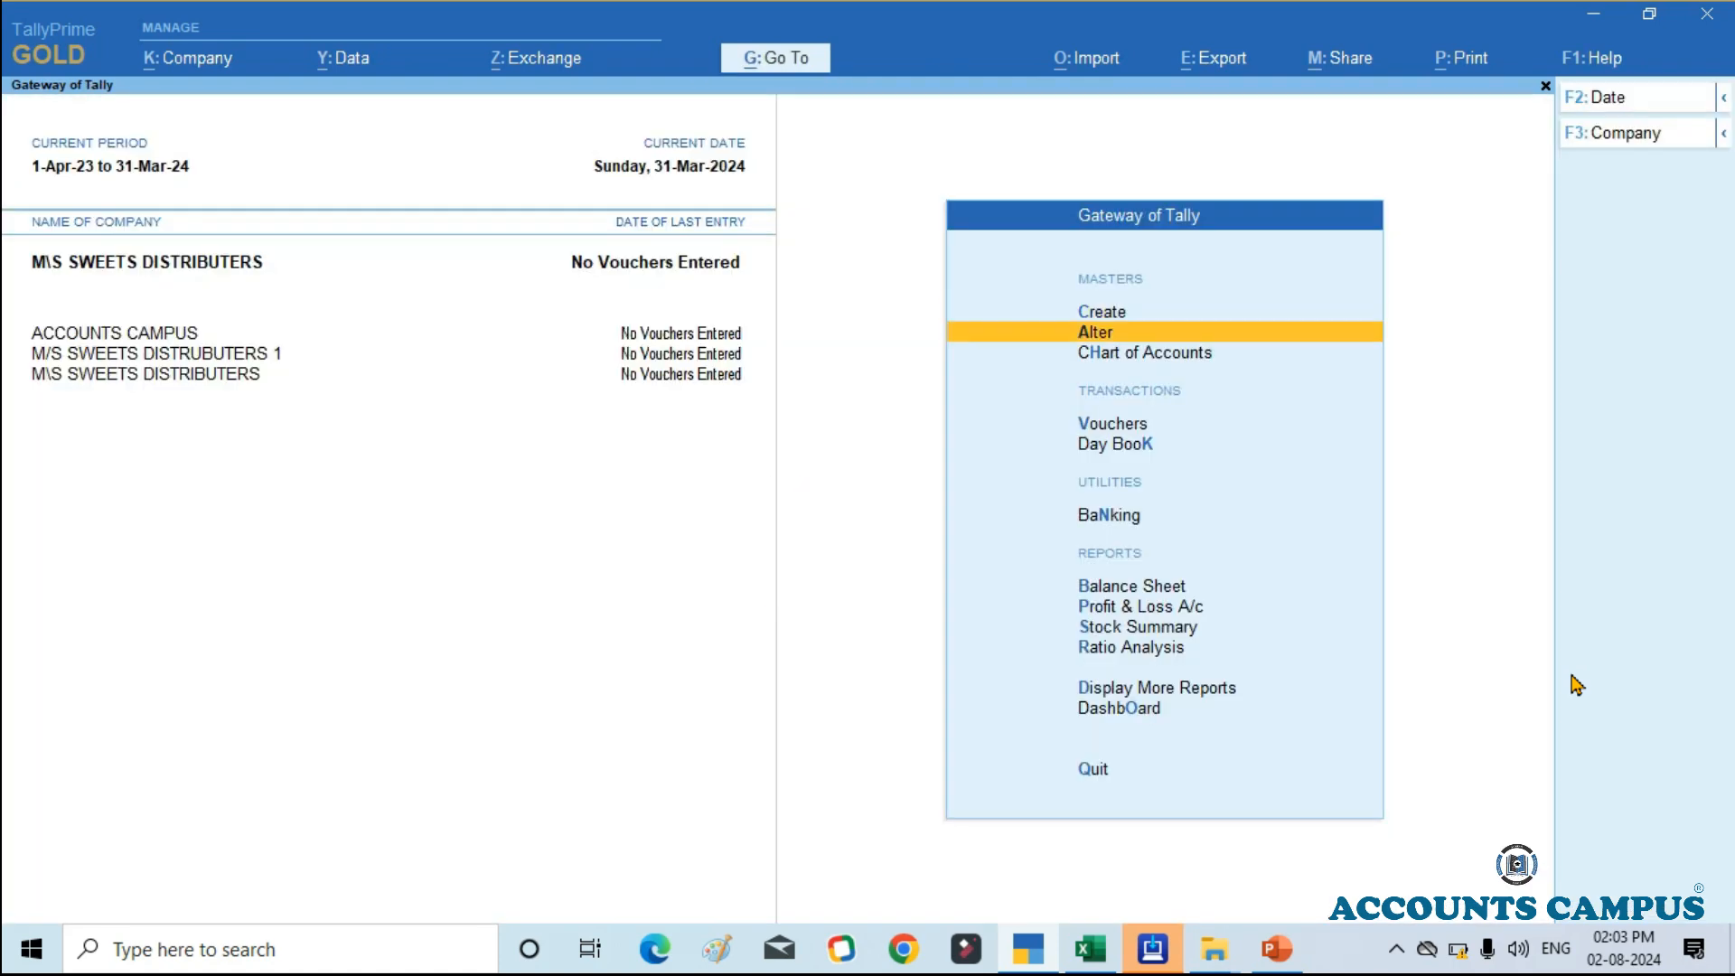
key("Return")
key("Down")
key("Down")
key("Down")
key("Down")
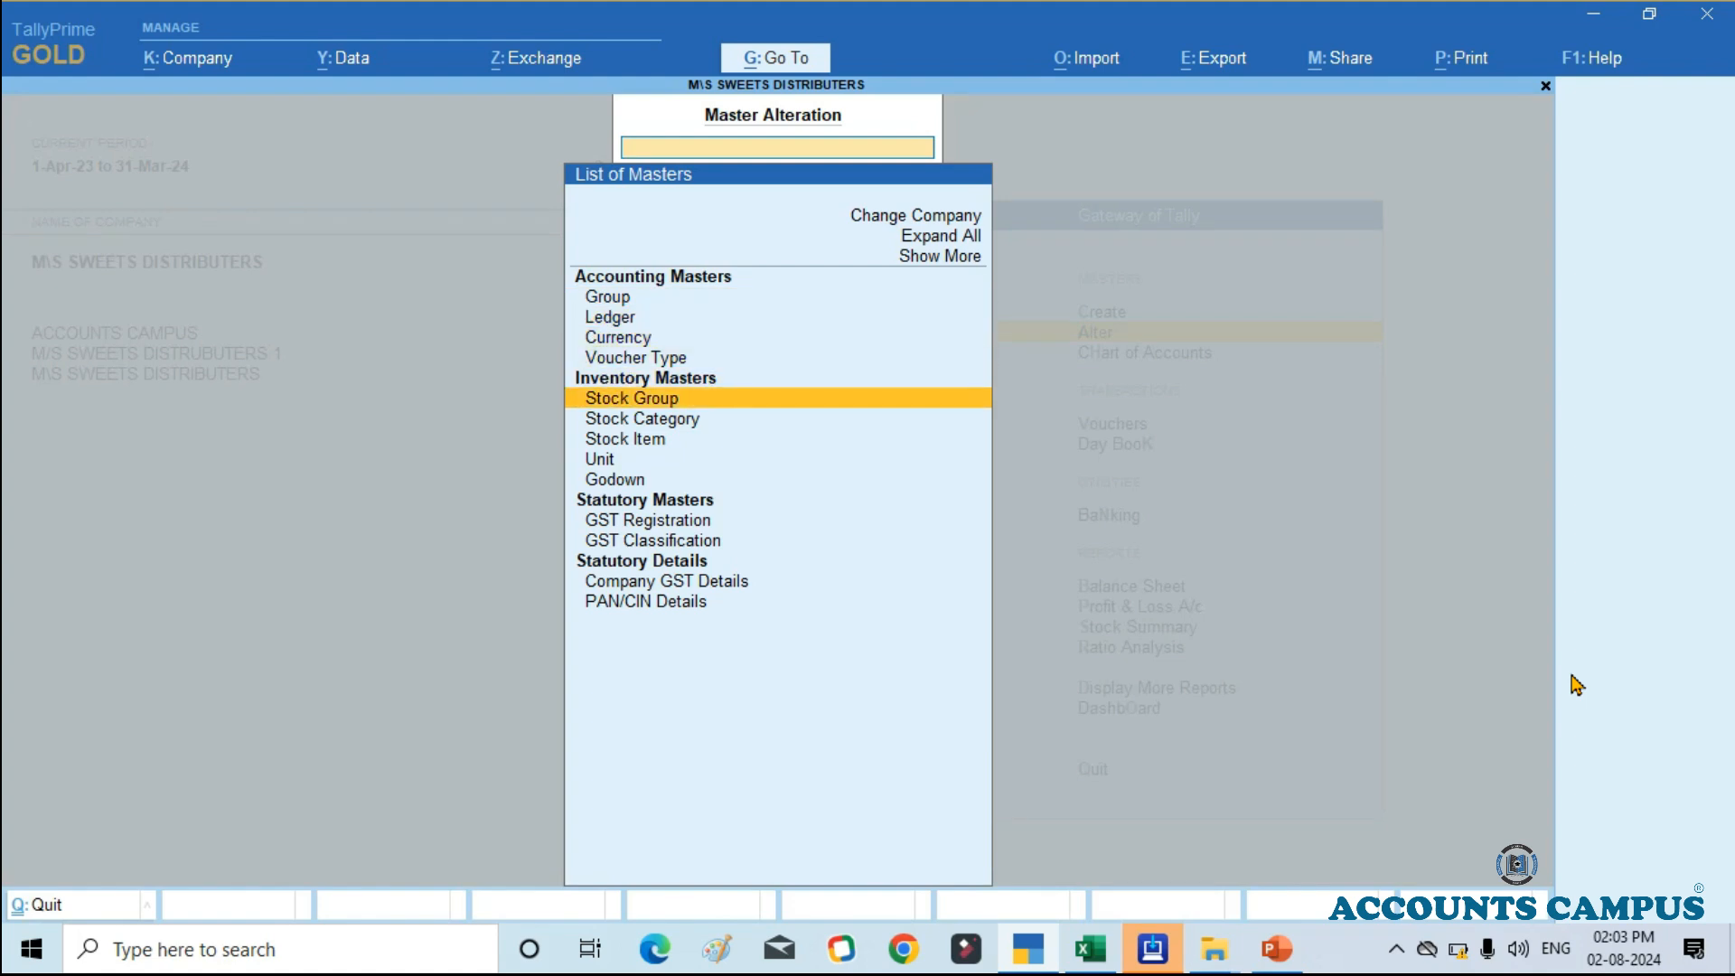
key("Return")
key("Down")
key("Down")
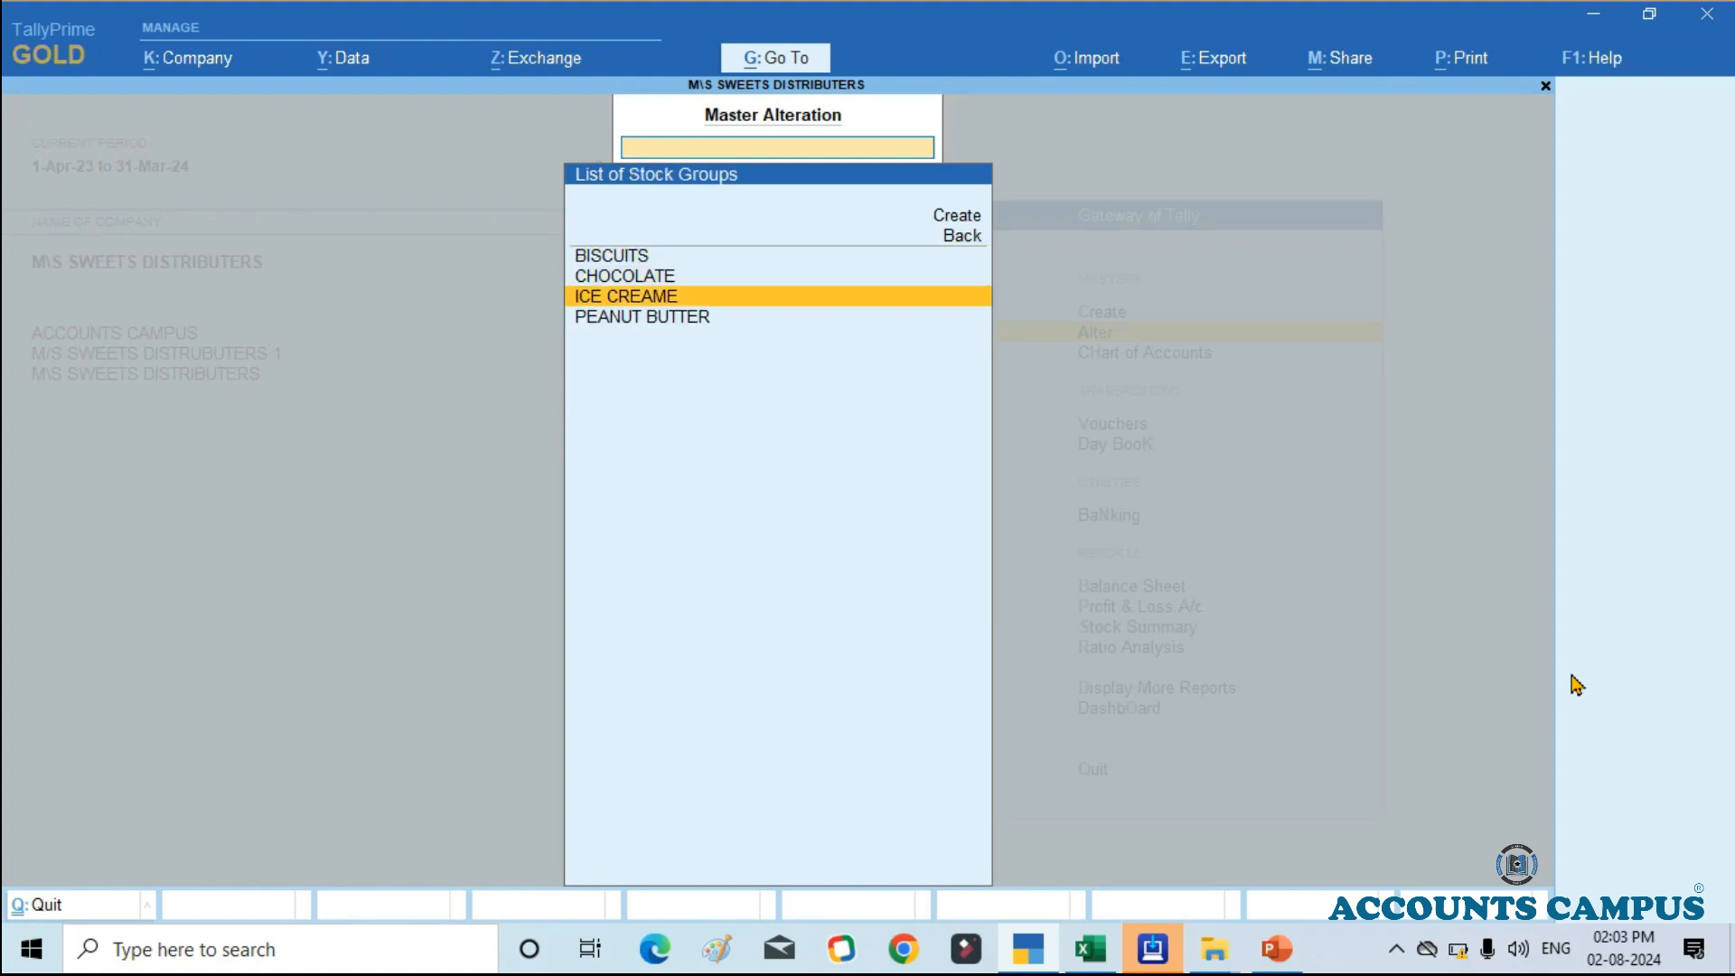
key("Return")
key("Return")
key("Return")
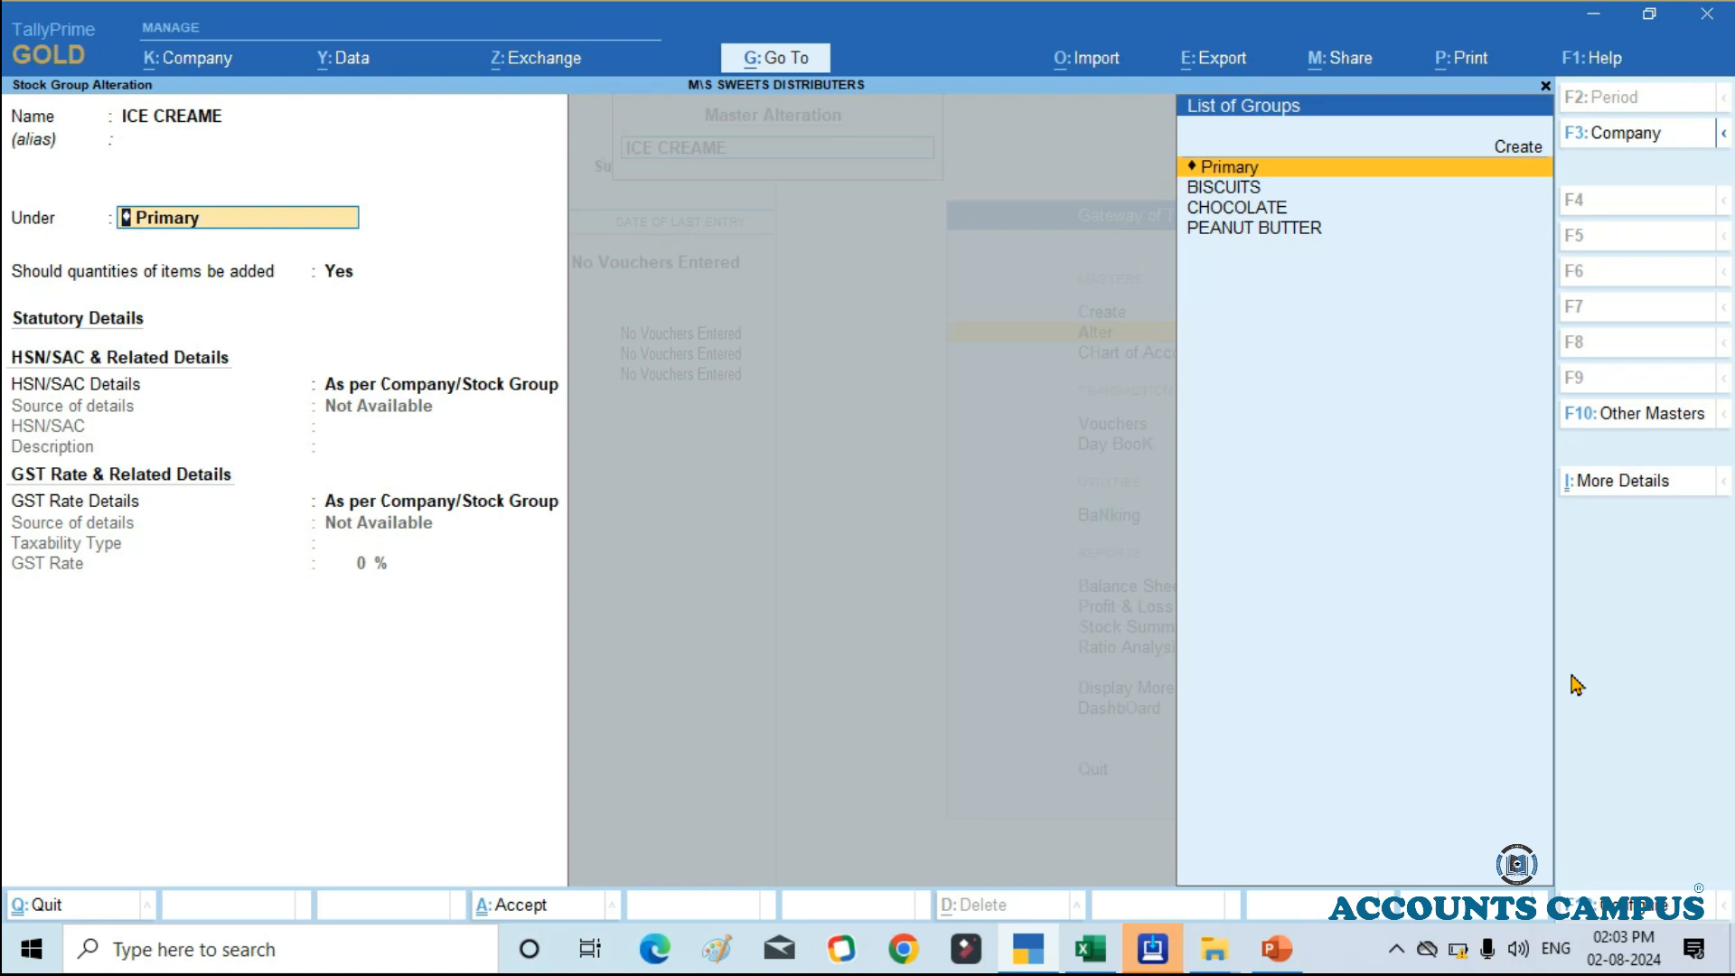
Step: Keep ICE CREAME under Primary, set its option for adding item quantities to No, and save the group
key("Return")
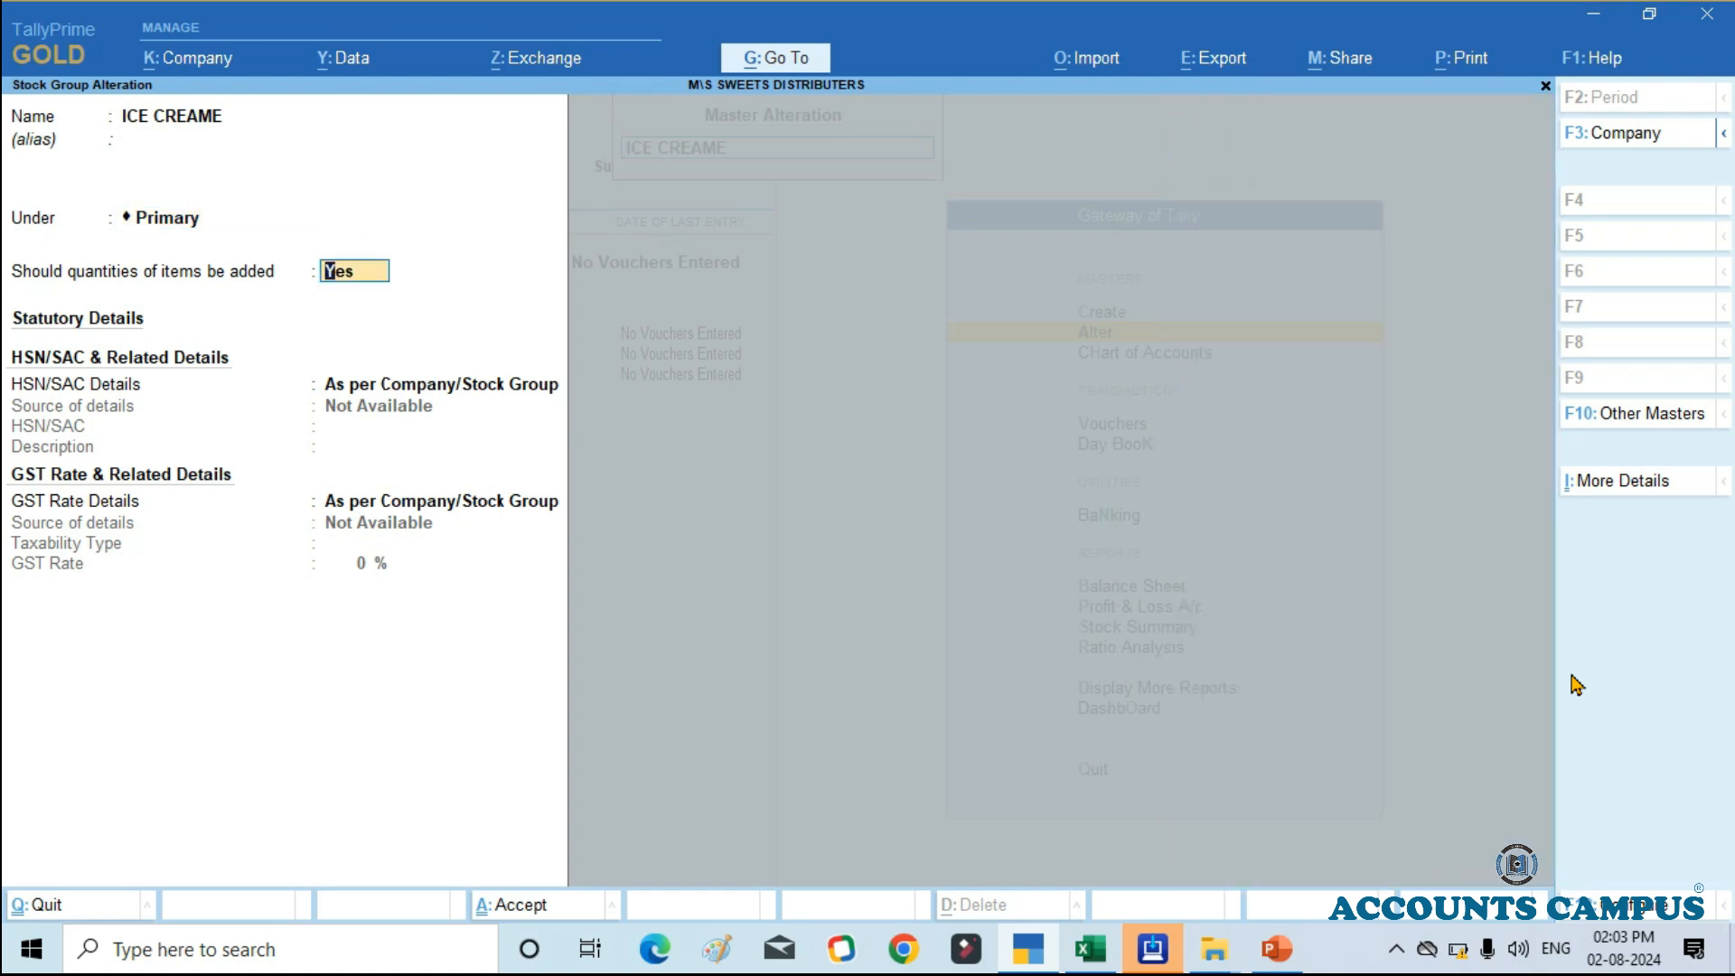
type("N")
key("Return")
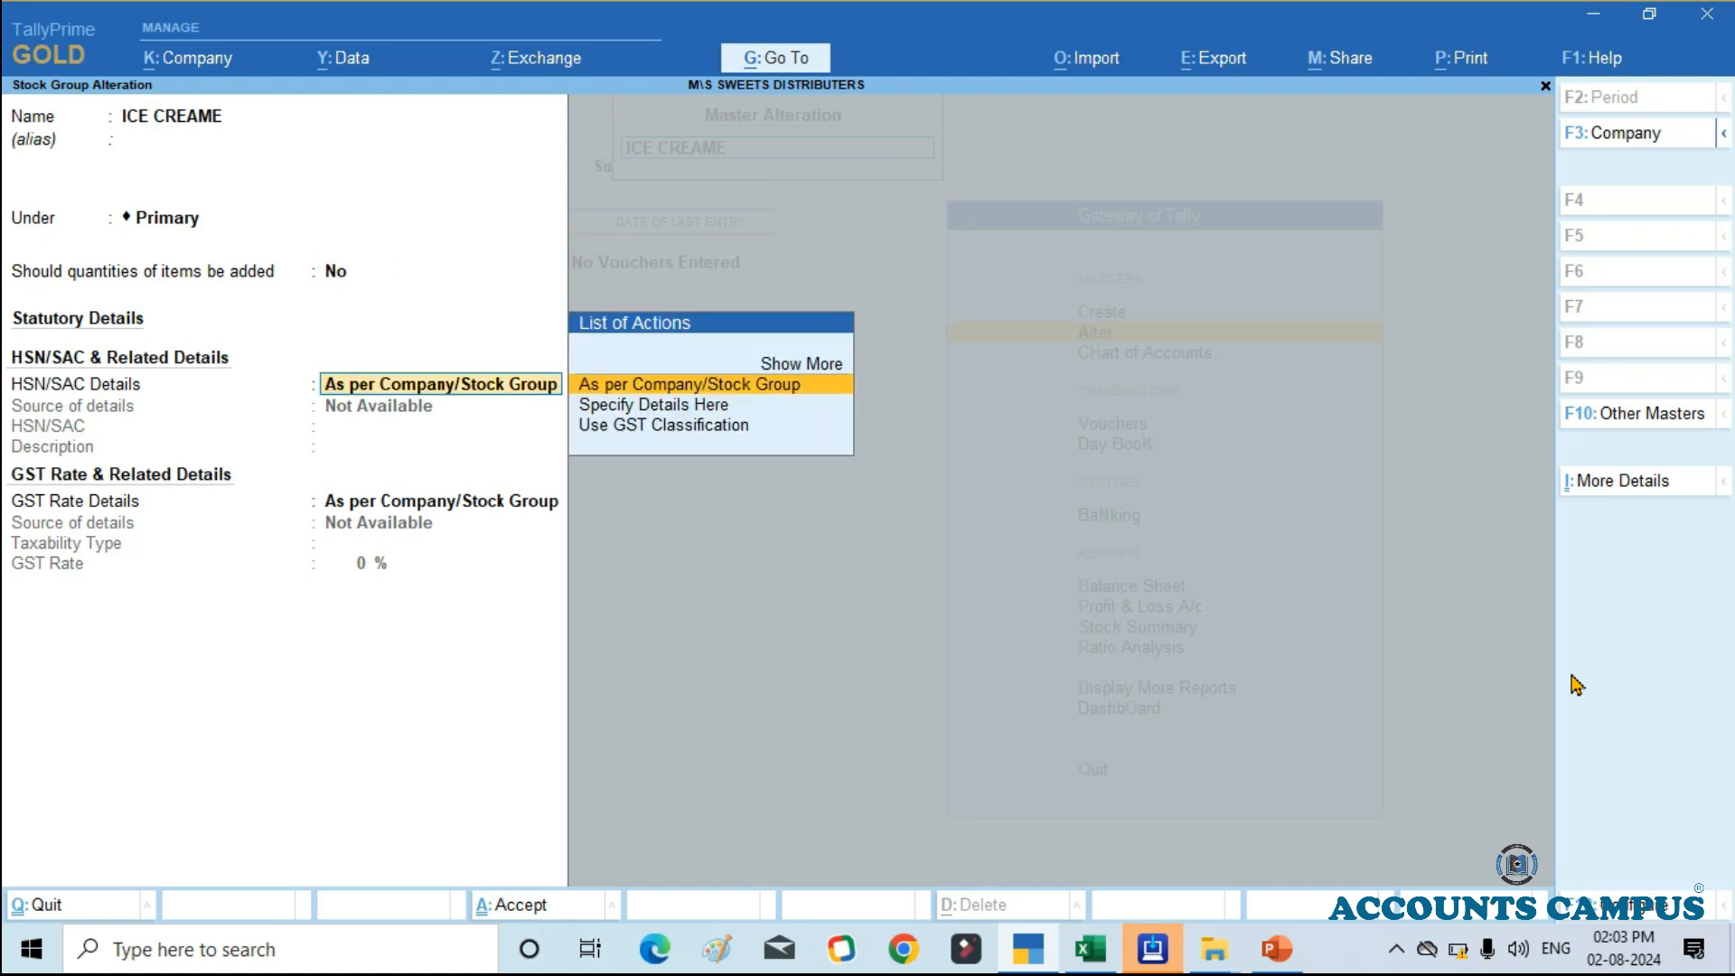
key("ctrl")
key("ctrl+q")
key("Escape")
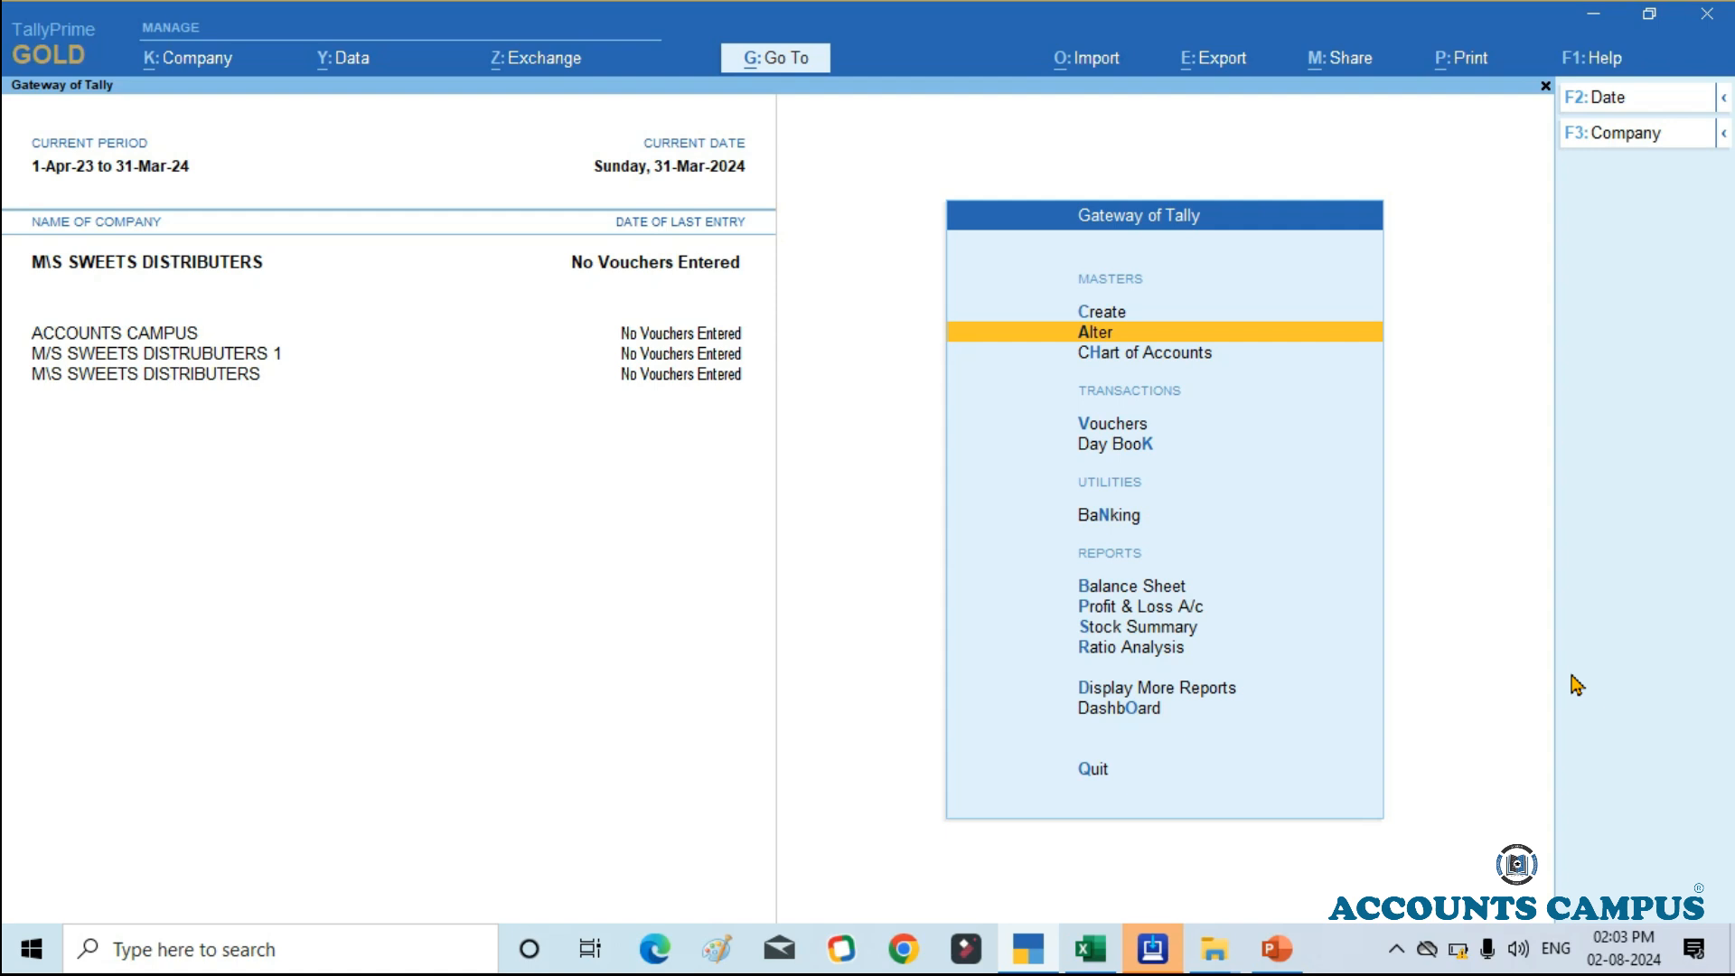
Step: Examine the detailed Stock Summary, comparing the ICE CREAME group's quantity column with those of the other stock groups
key("Down")
key("Down")
key("Down")
key("Down")
key("Down")
key("Down")
key("Down")
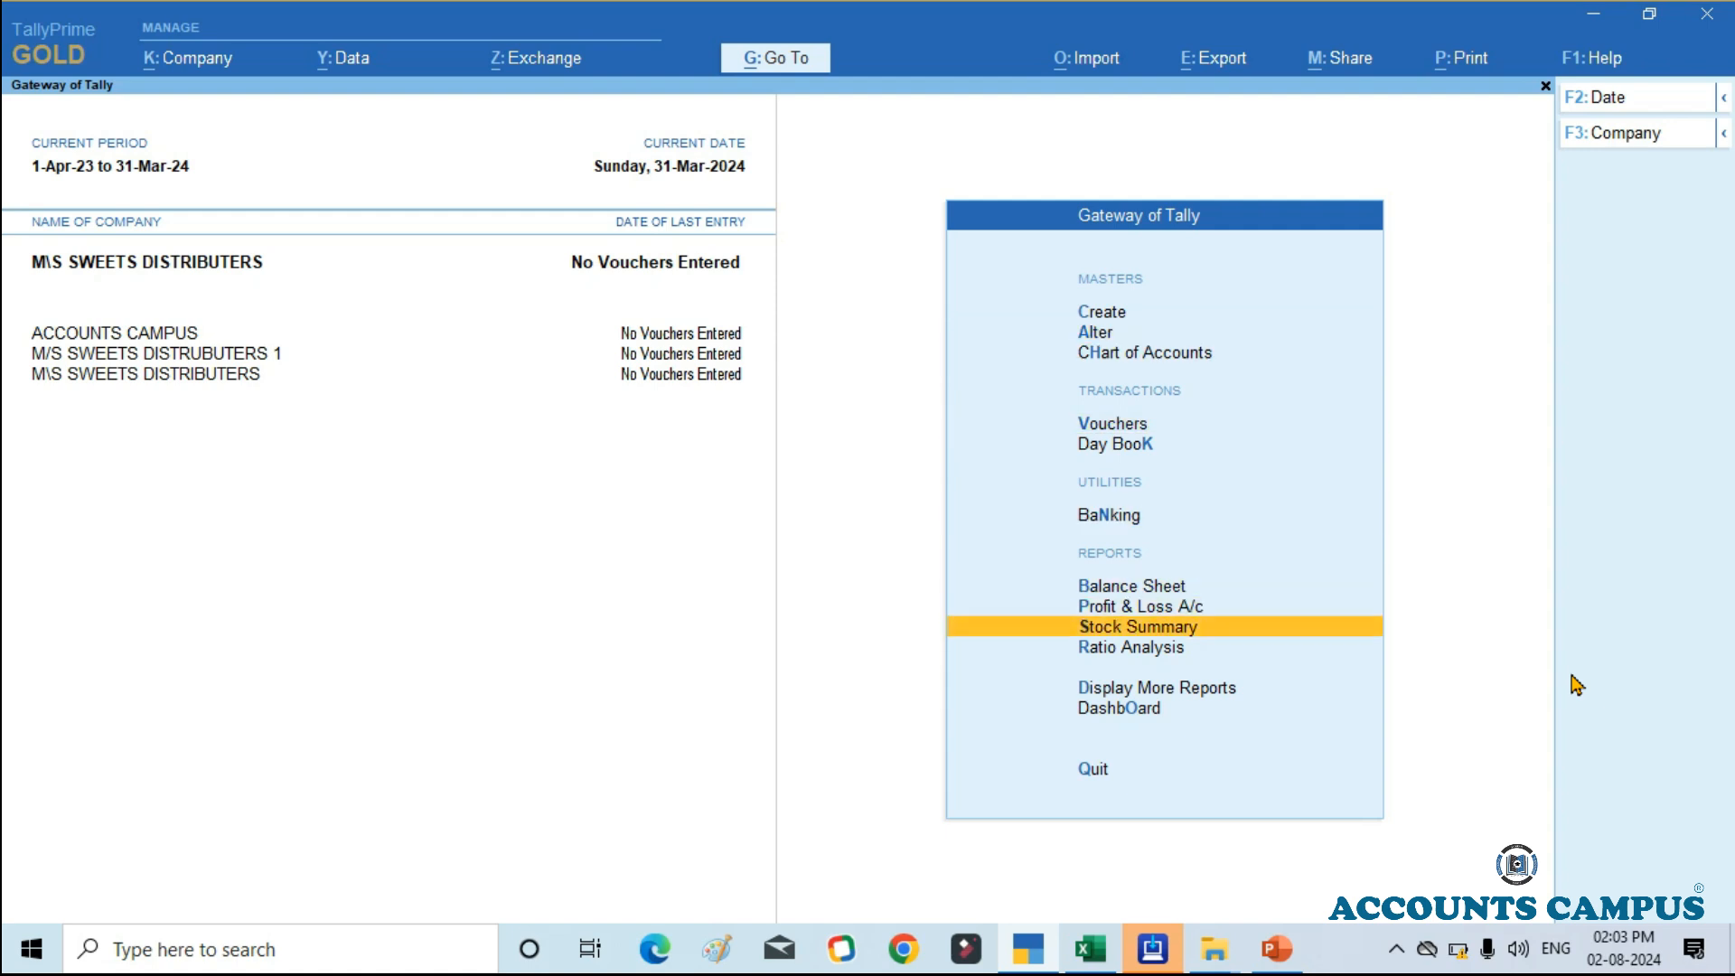
key("Return")
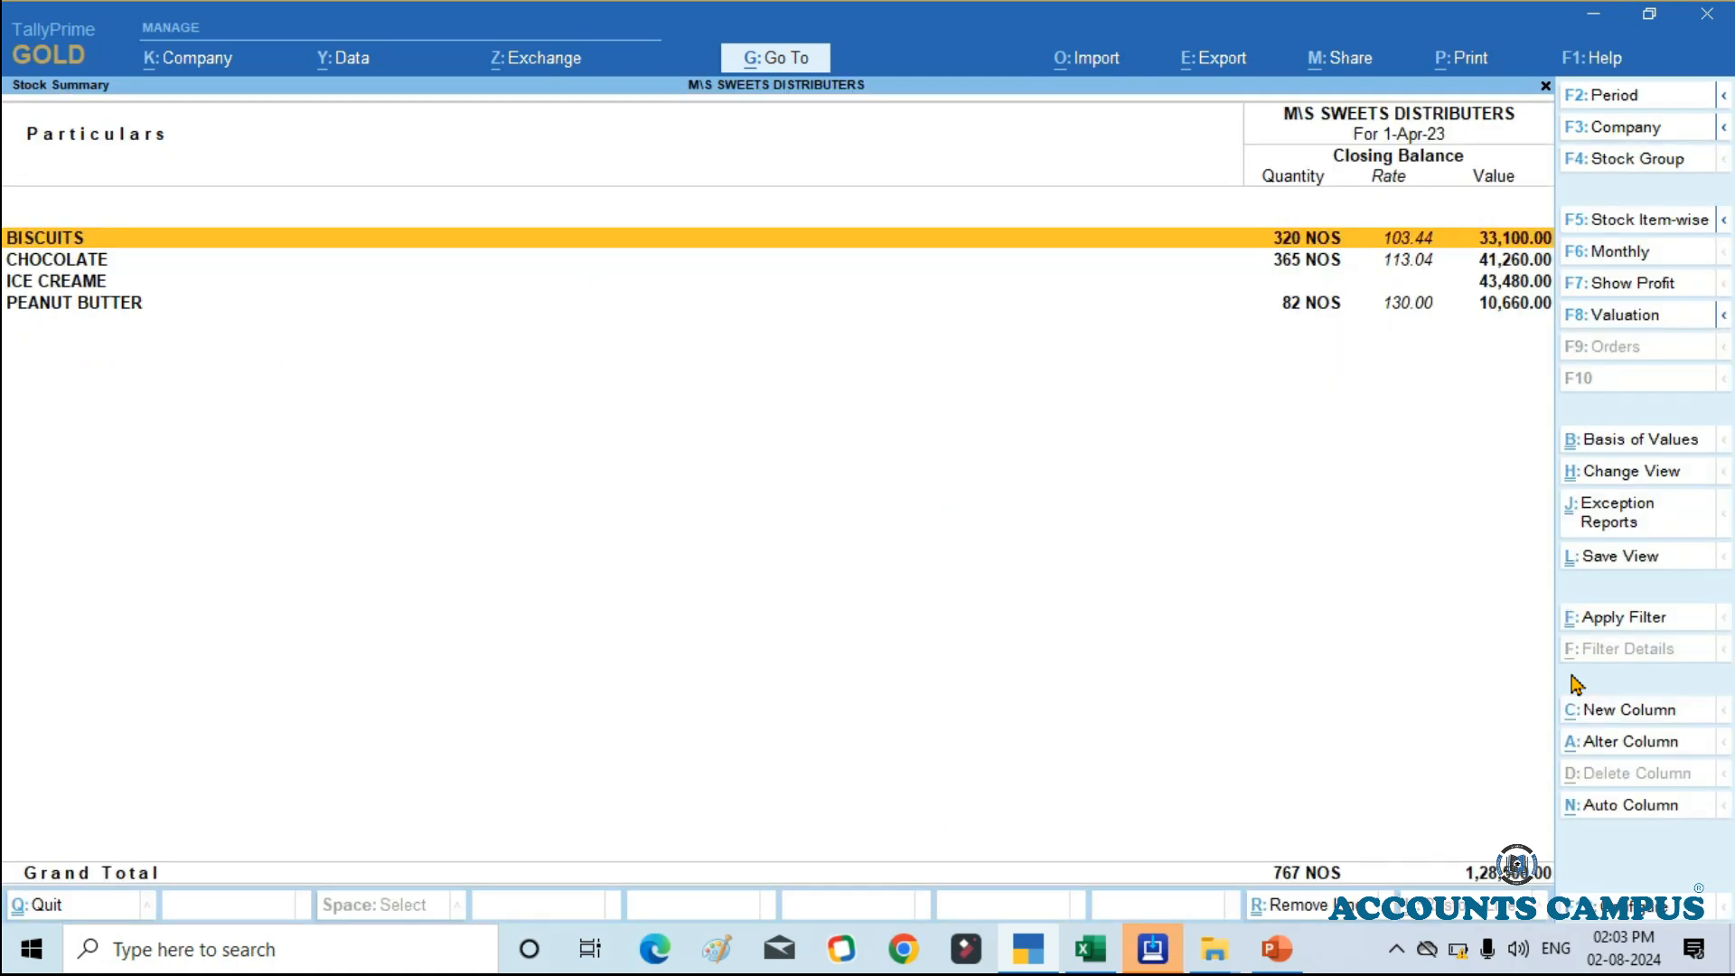
key("alt")
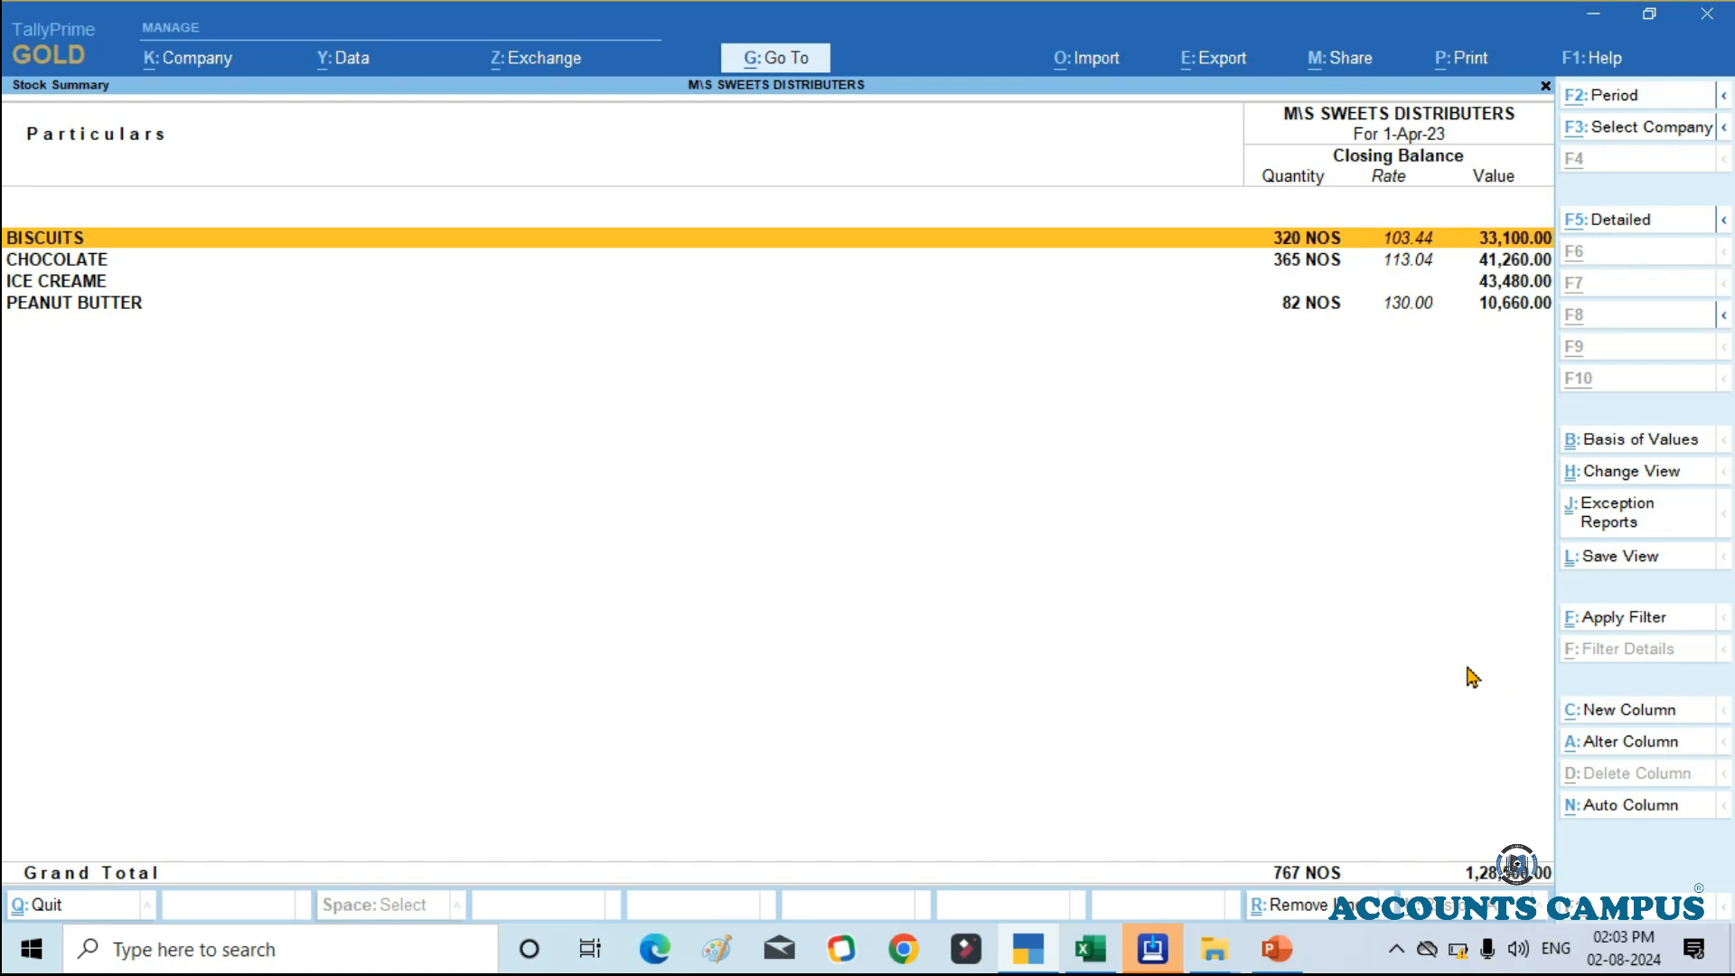
key("alt+F5")
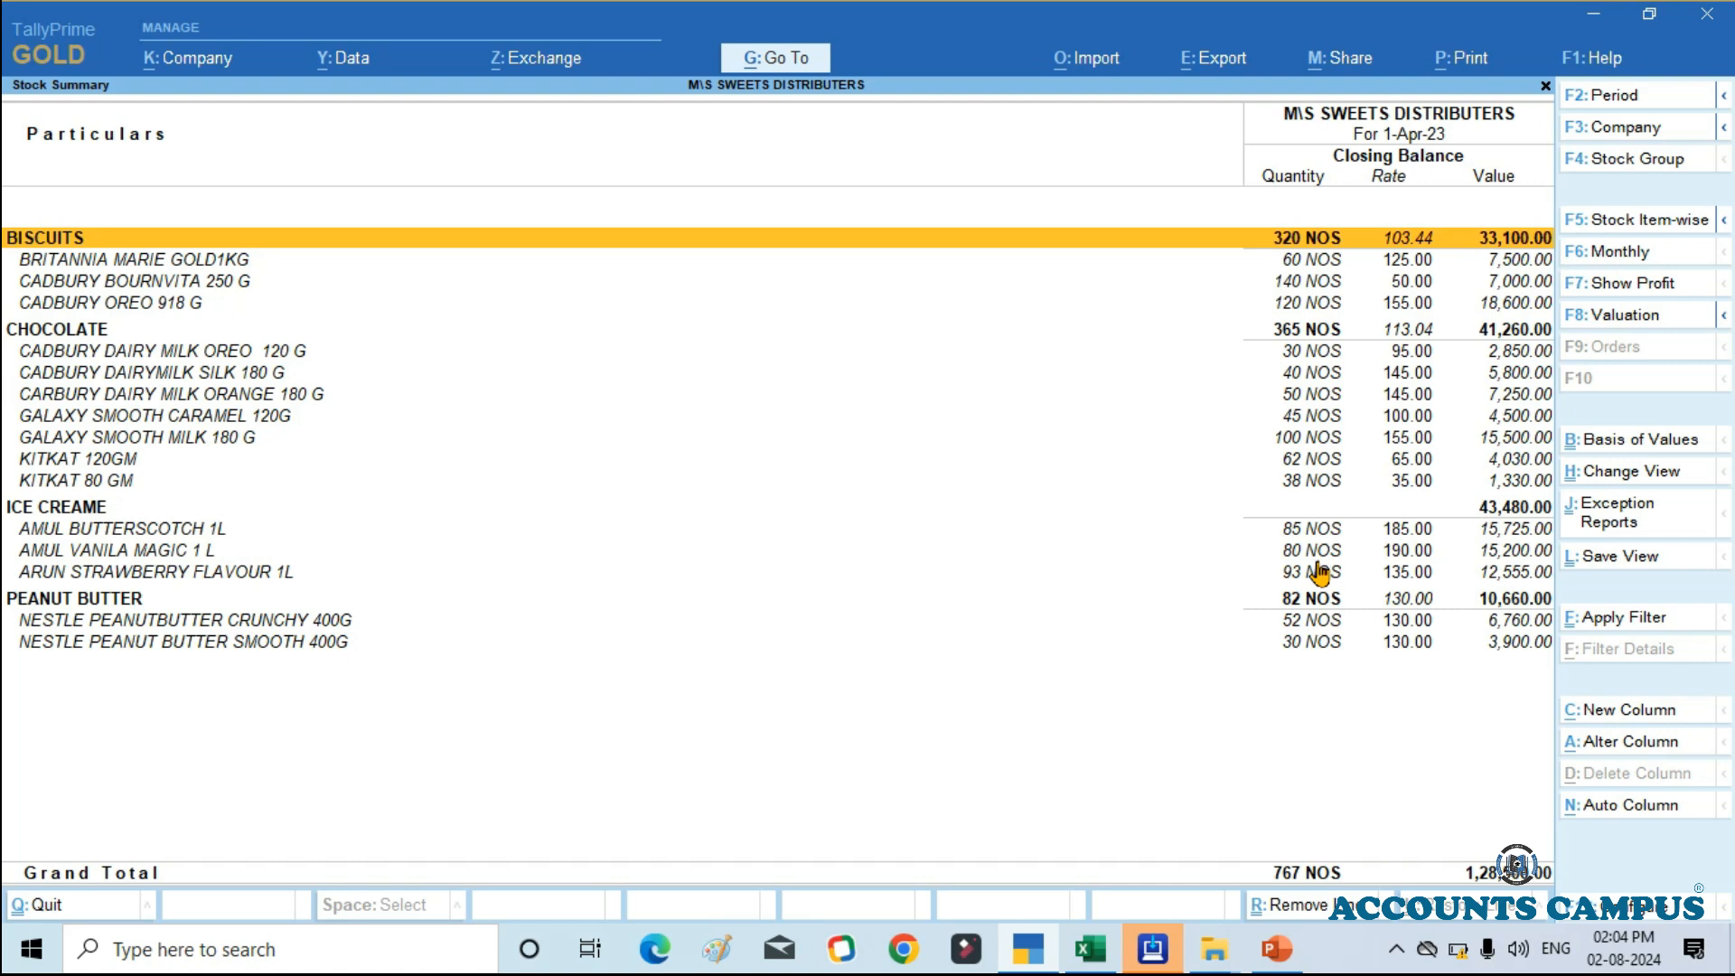
key("Down")
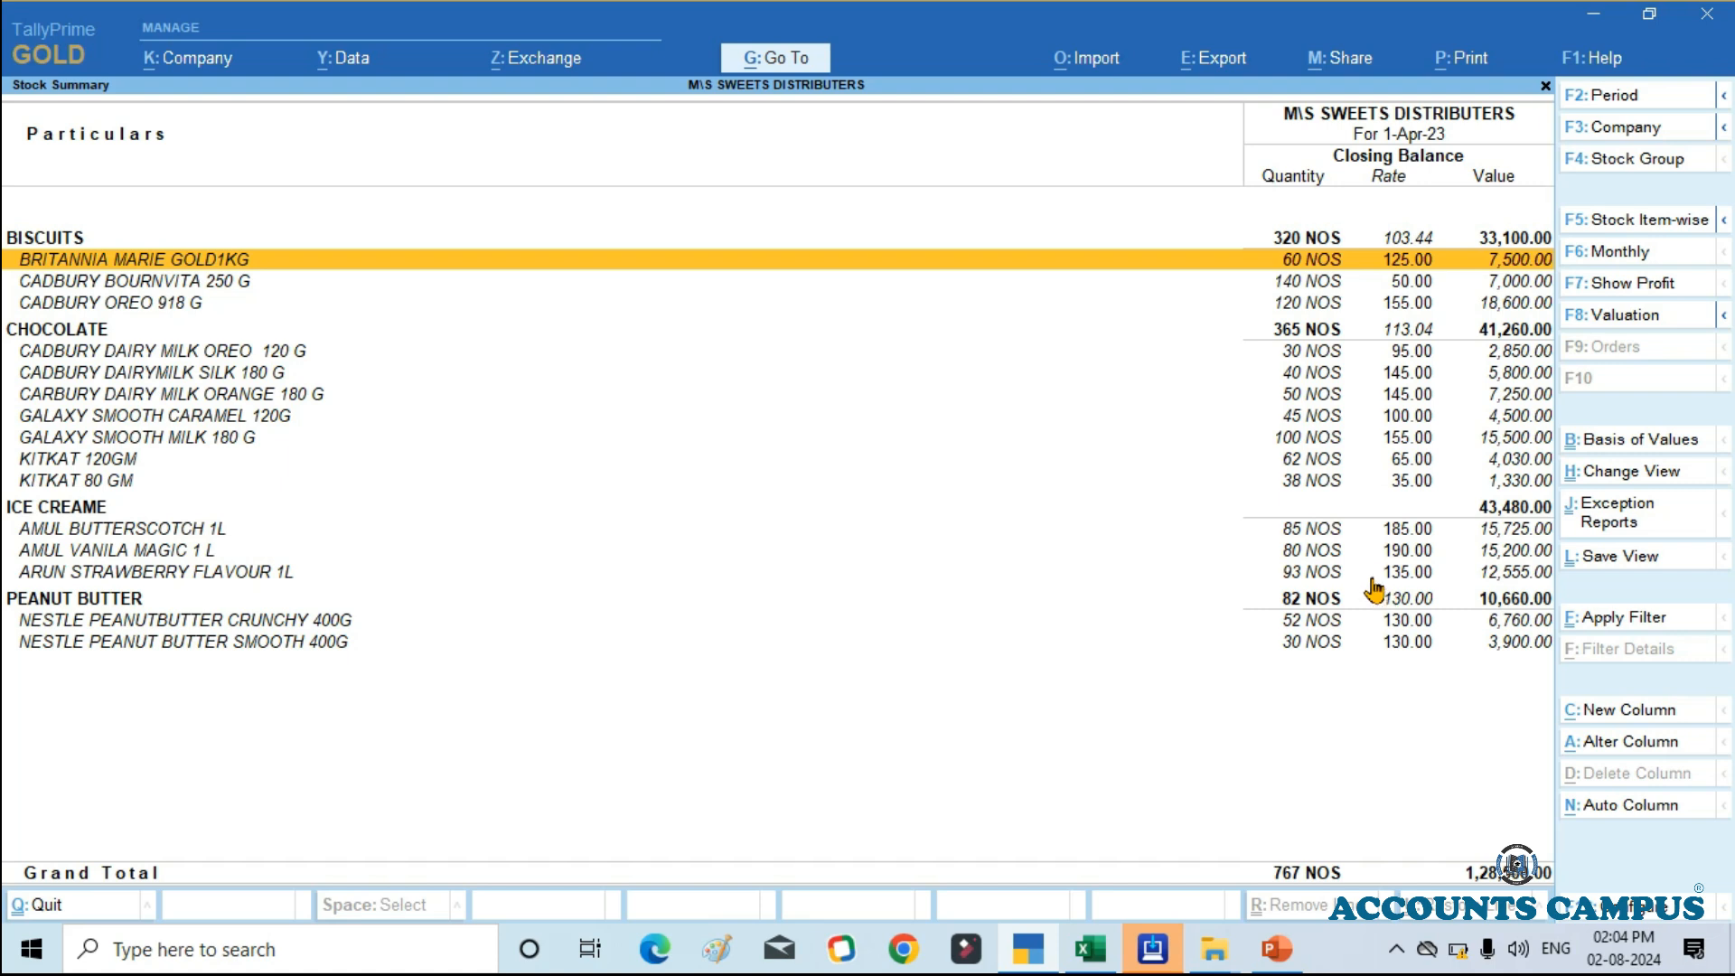
left_click(1089, 944)
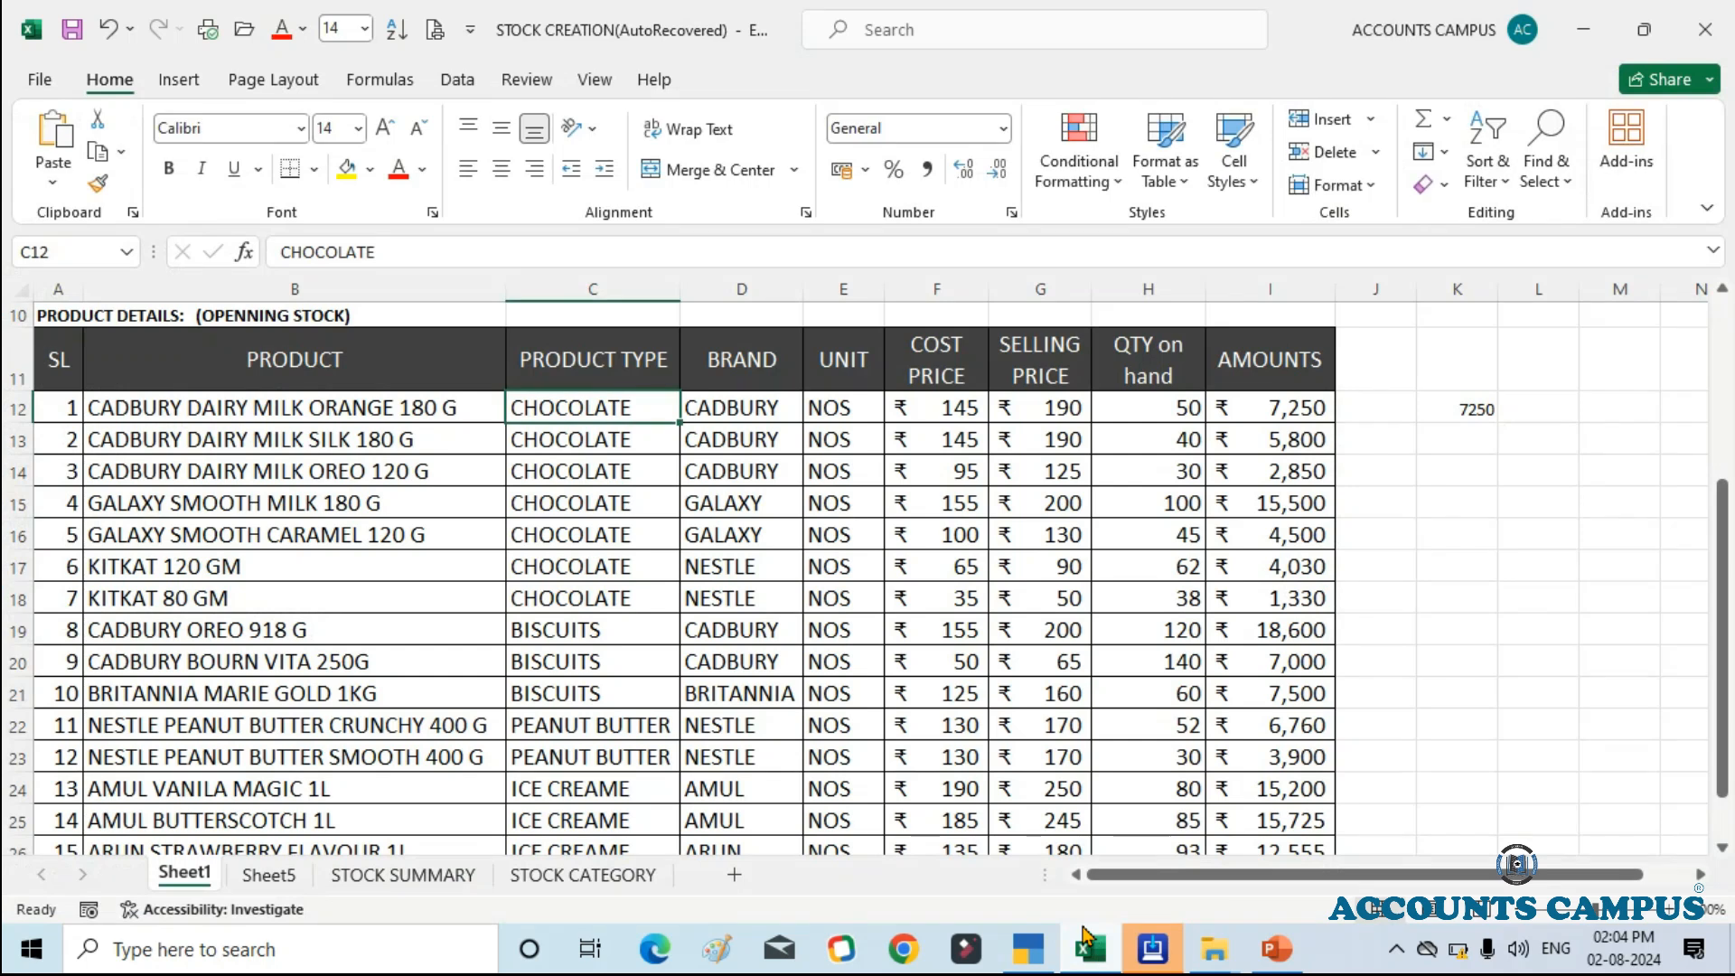
left_click(1036, 950)
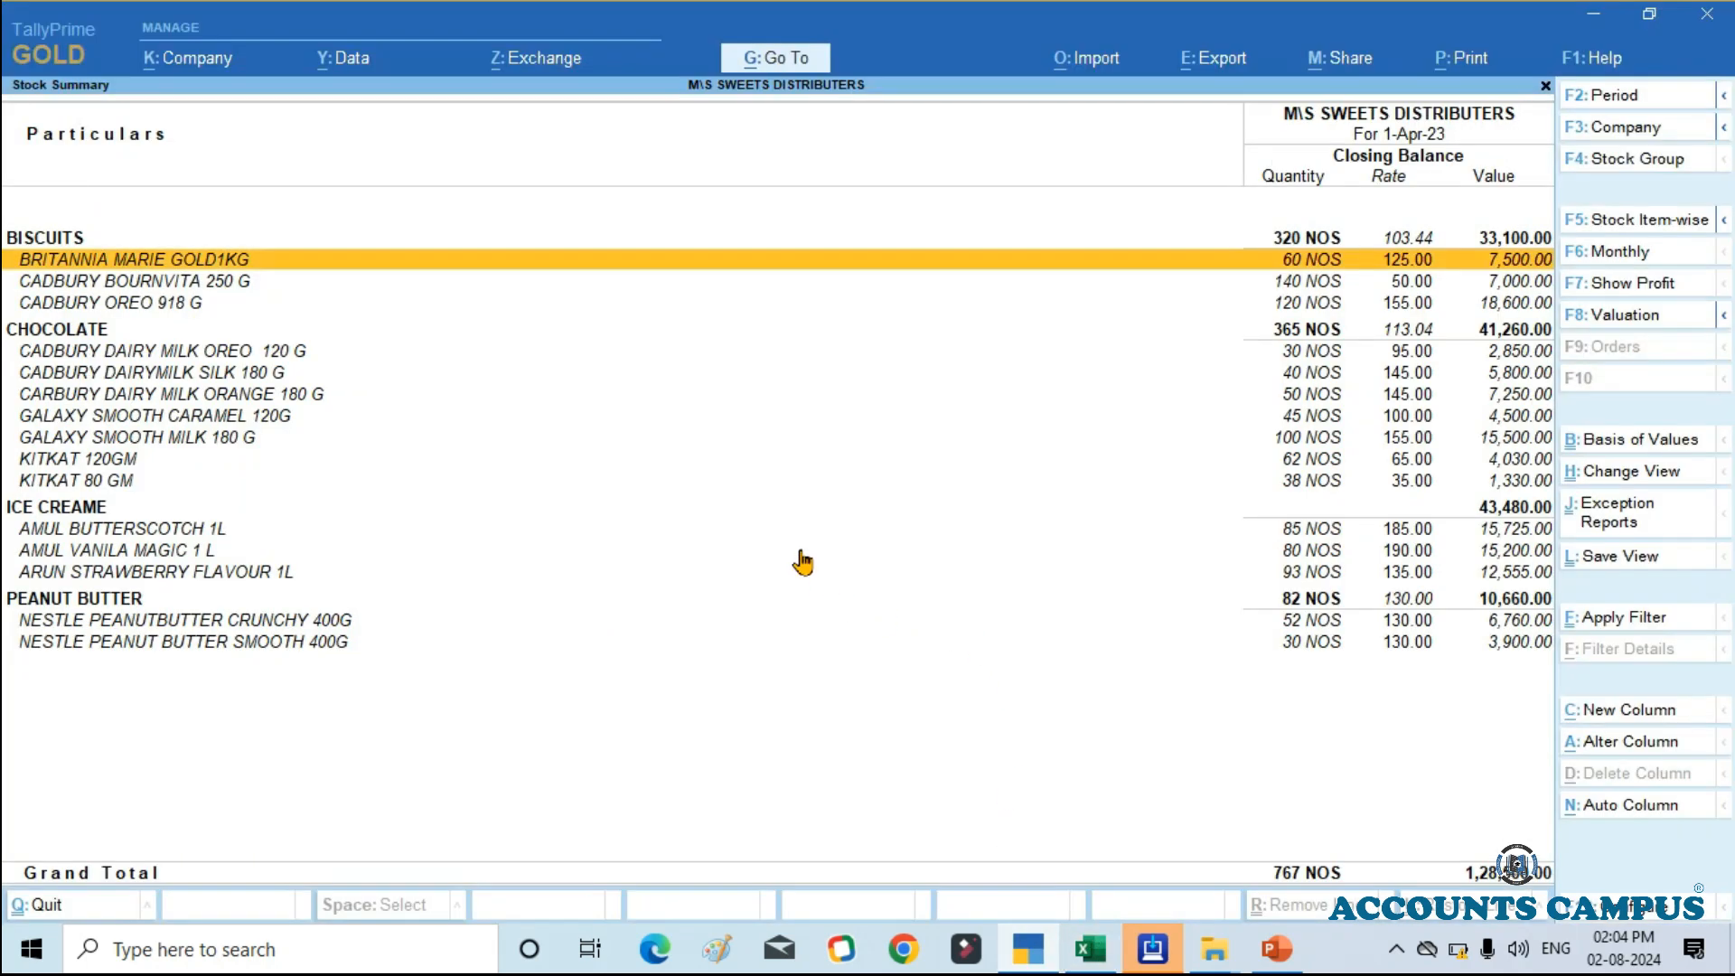
Step: Check the ICE CREAME group's setting for adding item quantities from the Stock Summary, leaving the alteration without changes
left_click(72, 511)
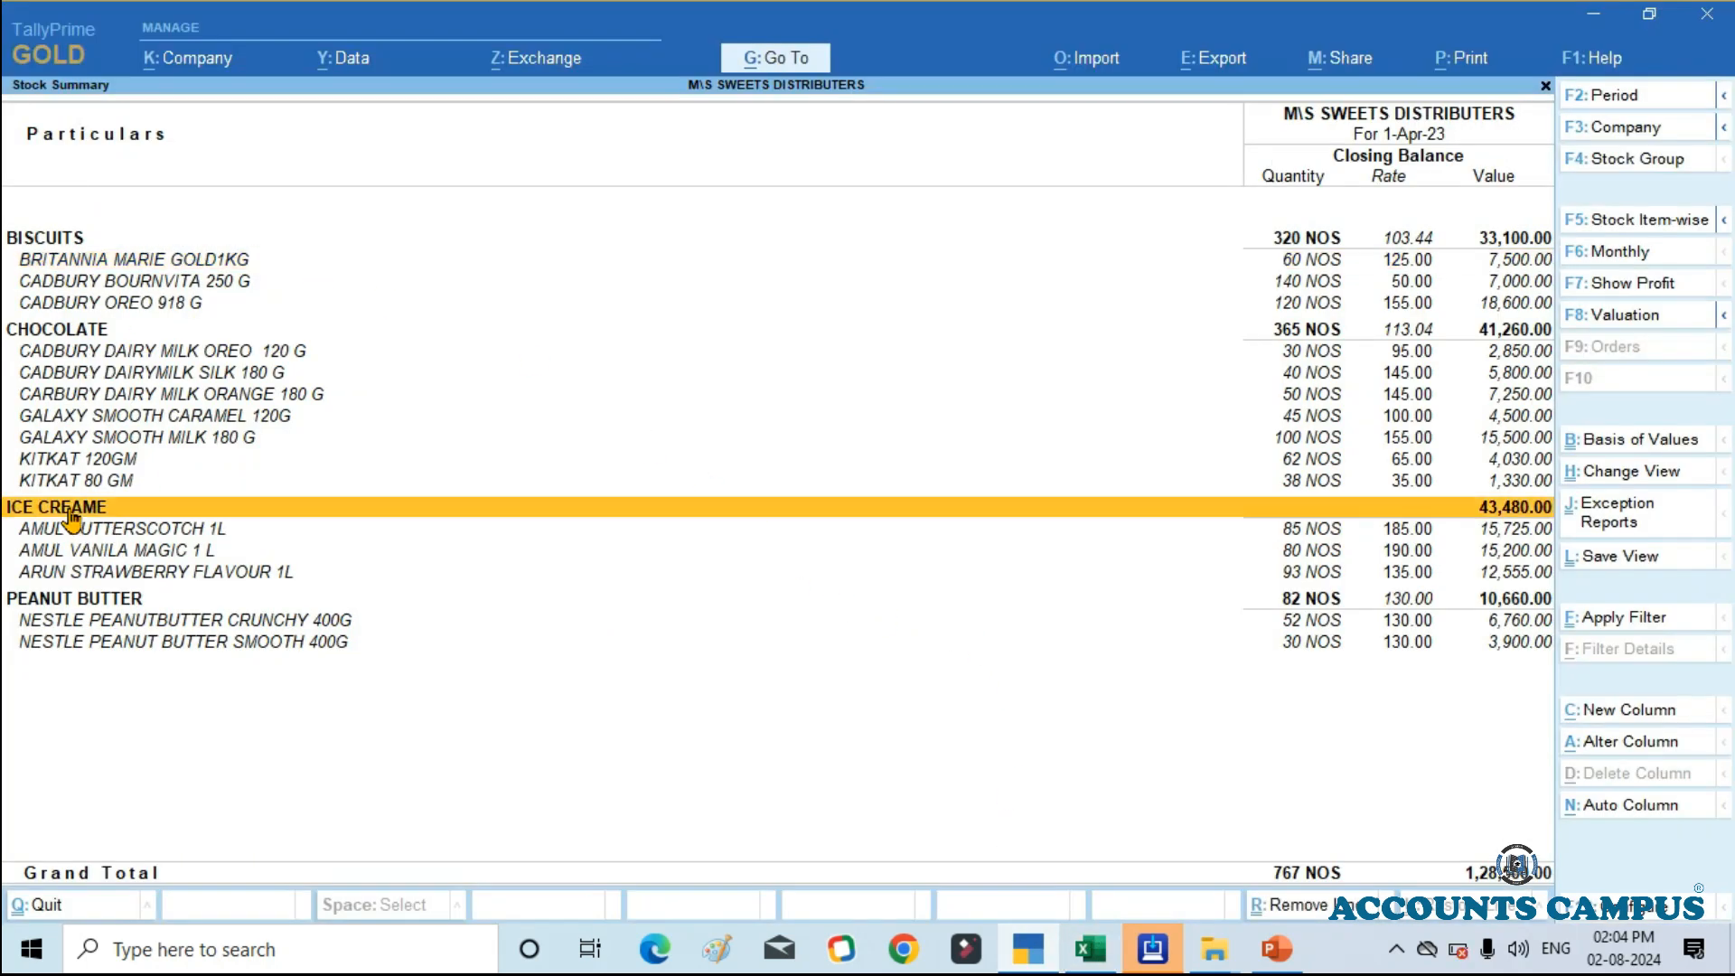
key("ctrl+Return")
key("Return")
key("Return")
key("Return")
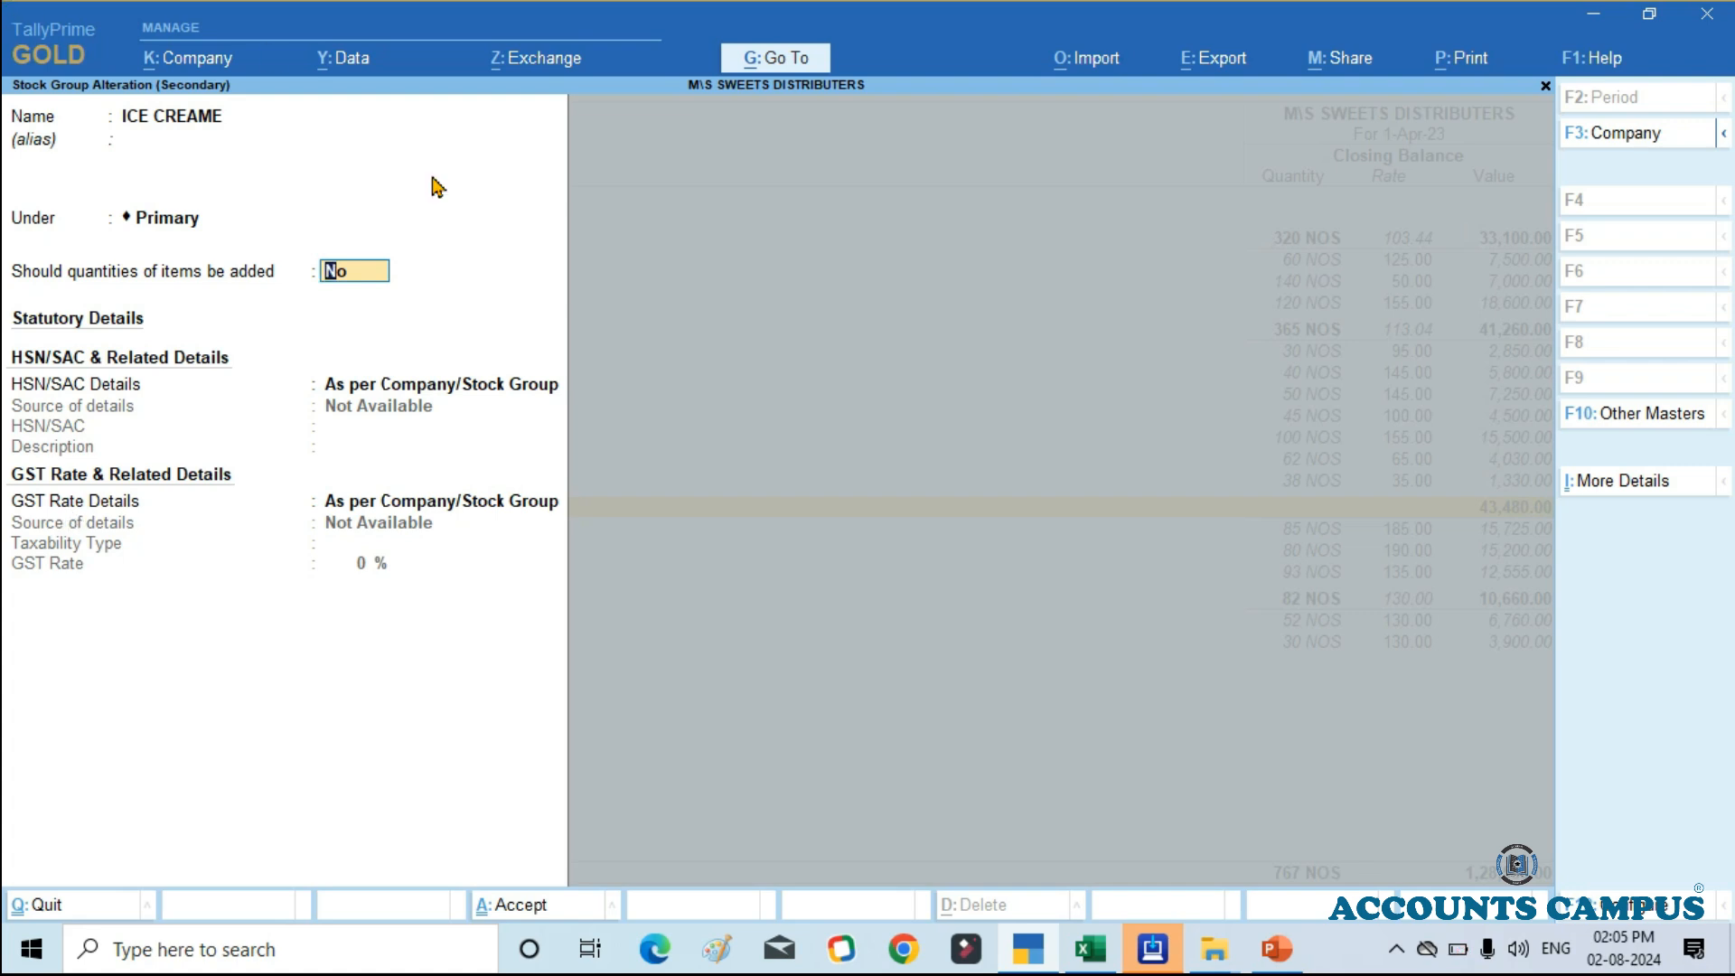
left_click(1089, 949)
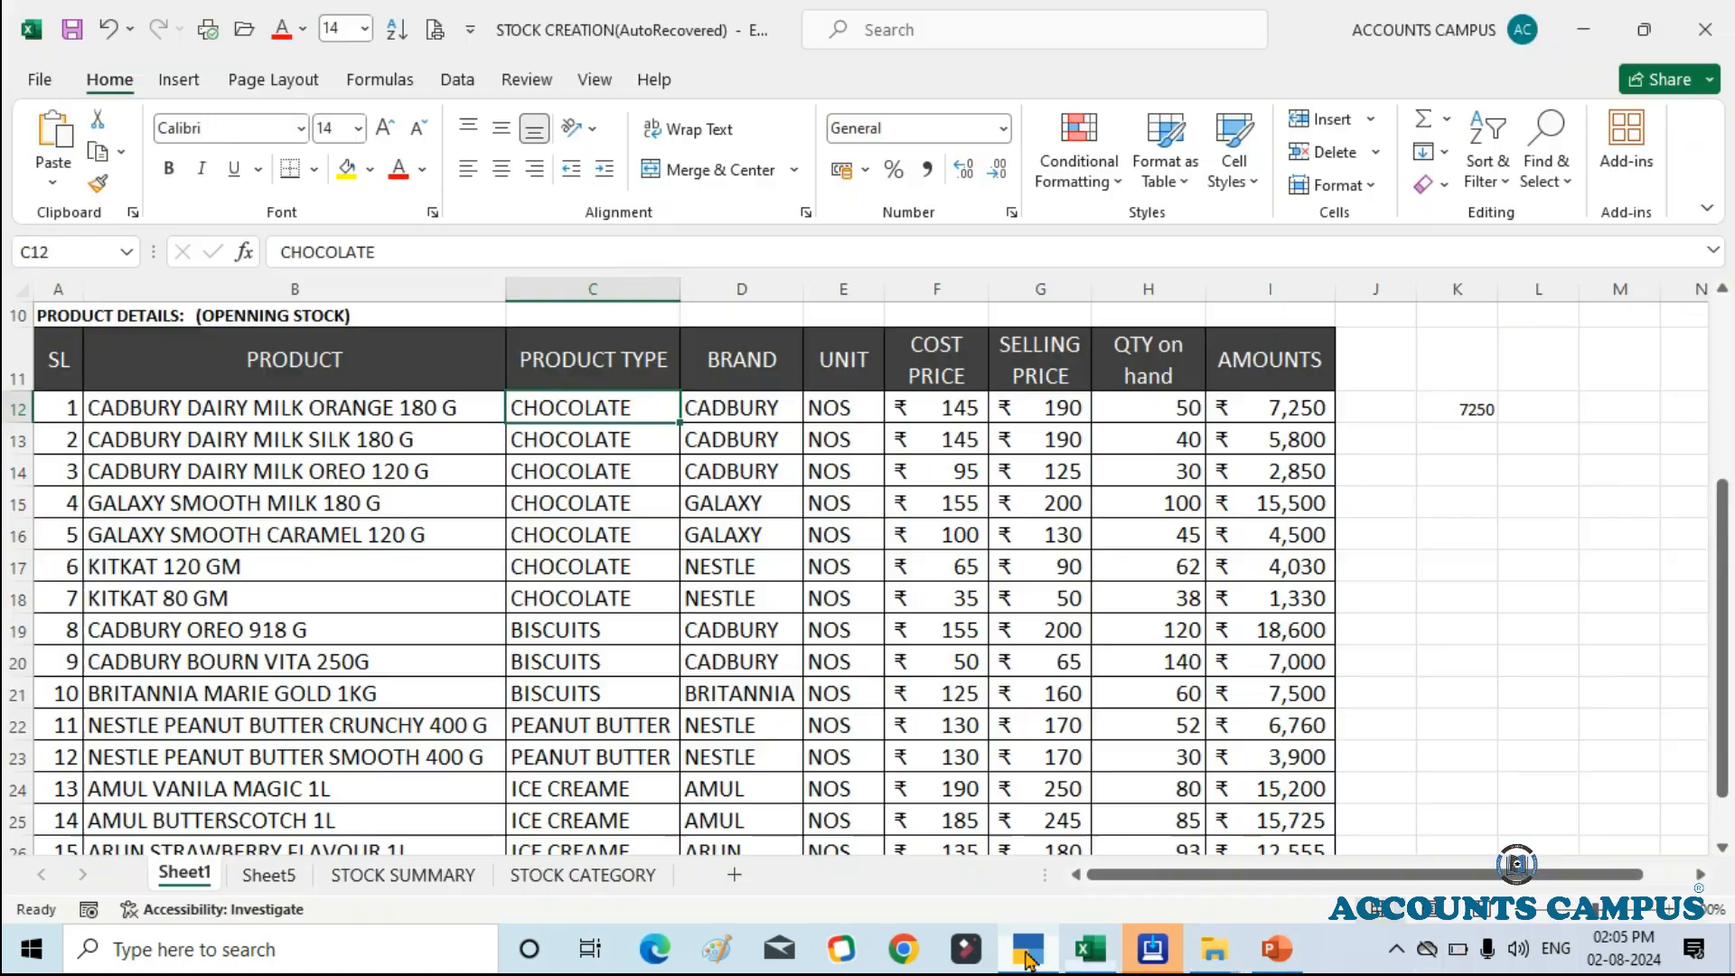
left_click(1033, 947)
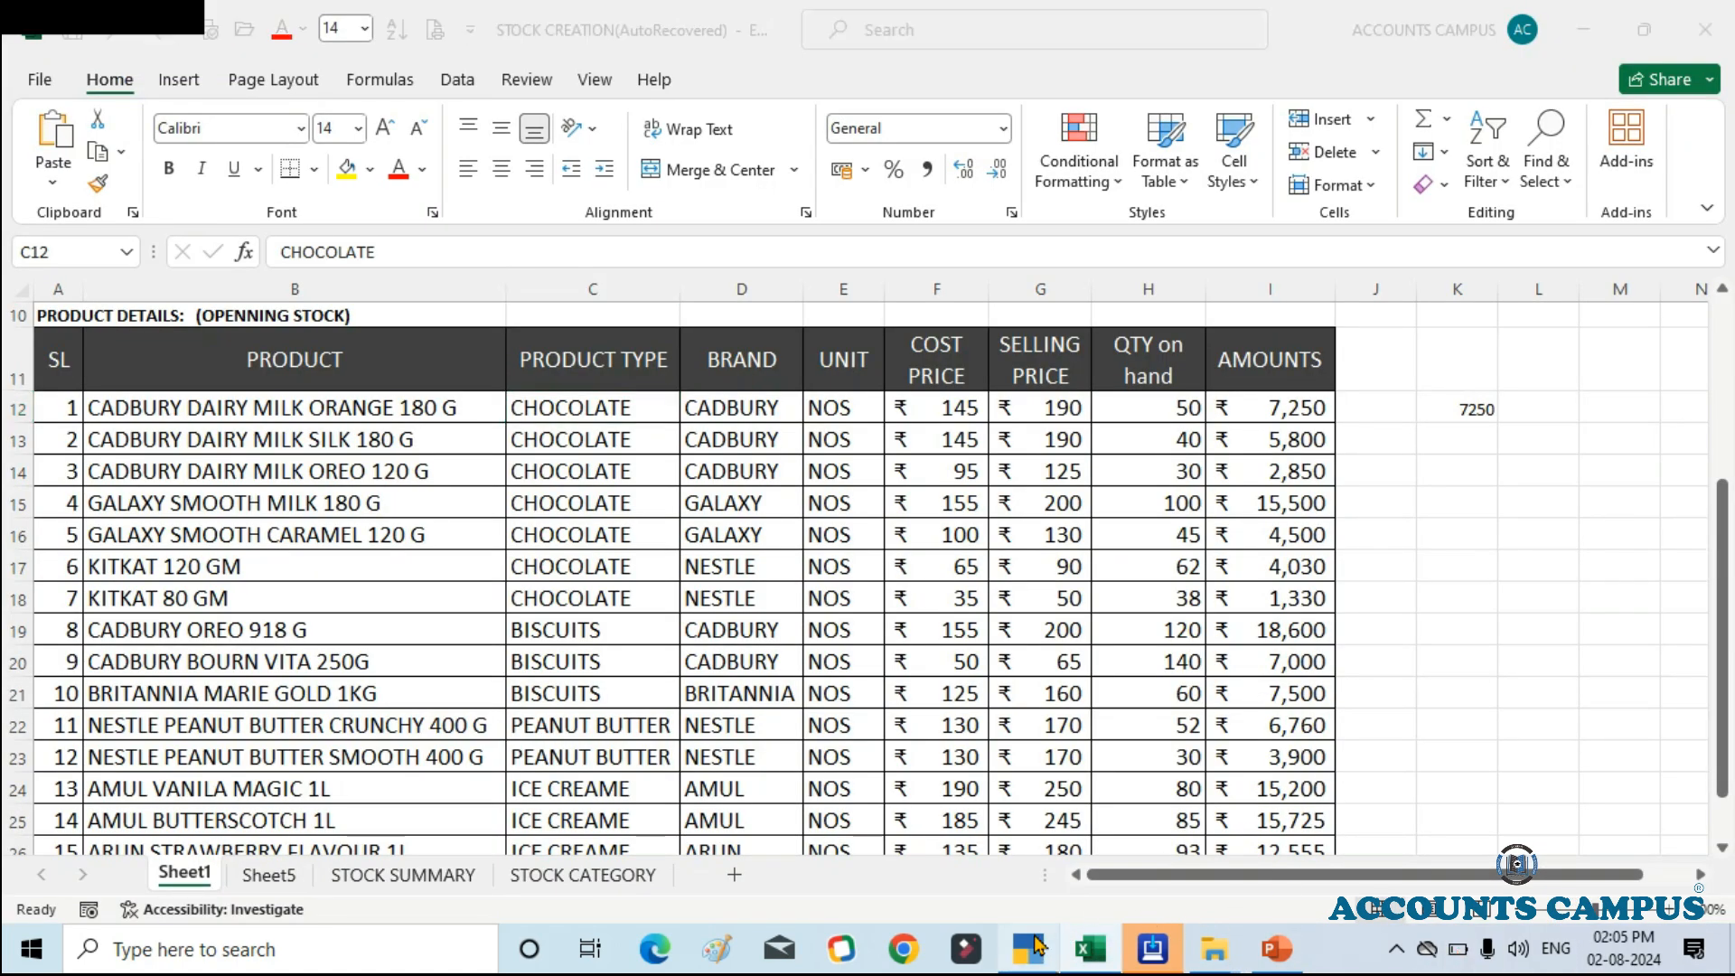
key("Escape")
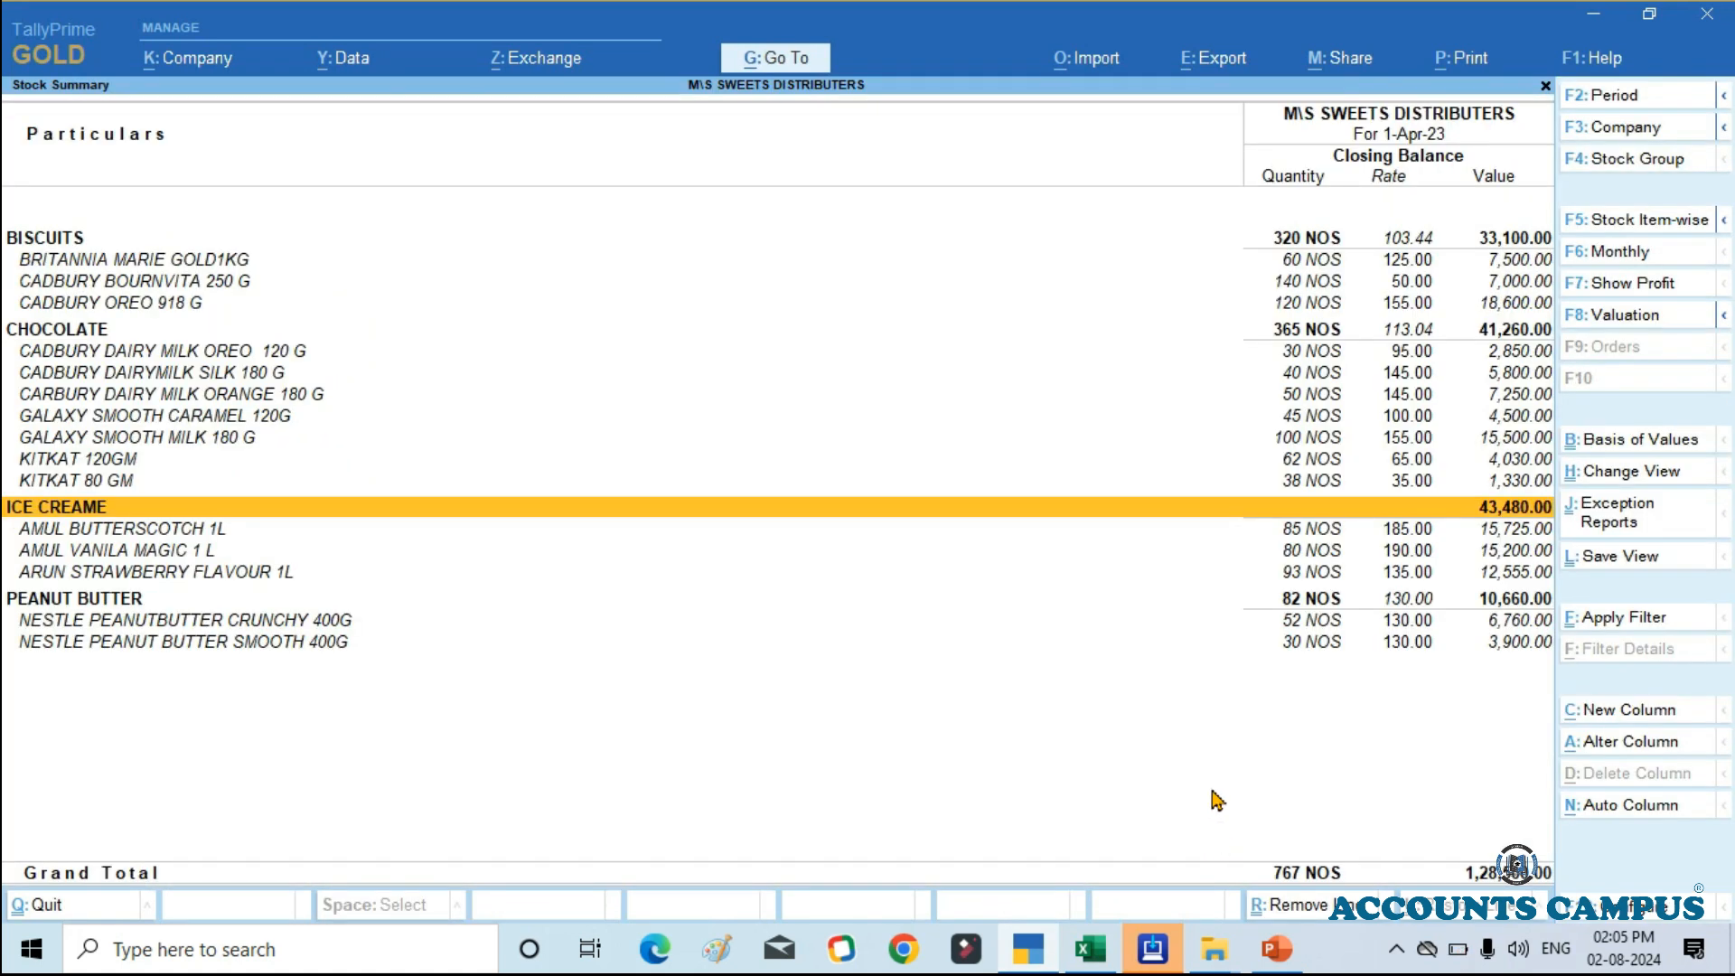
Step: Alter the ICE CREAME group from the condensed Stock Summary, setting the addition of item quantities to Yes, and save it
key("Escape")
key("Return")
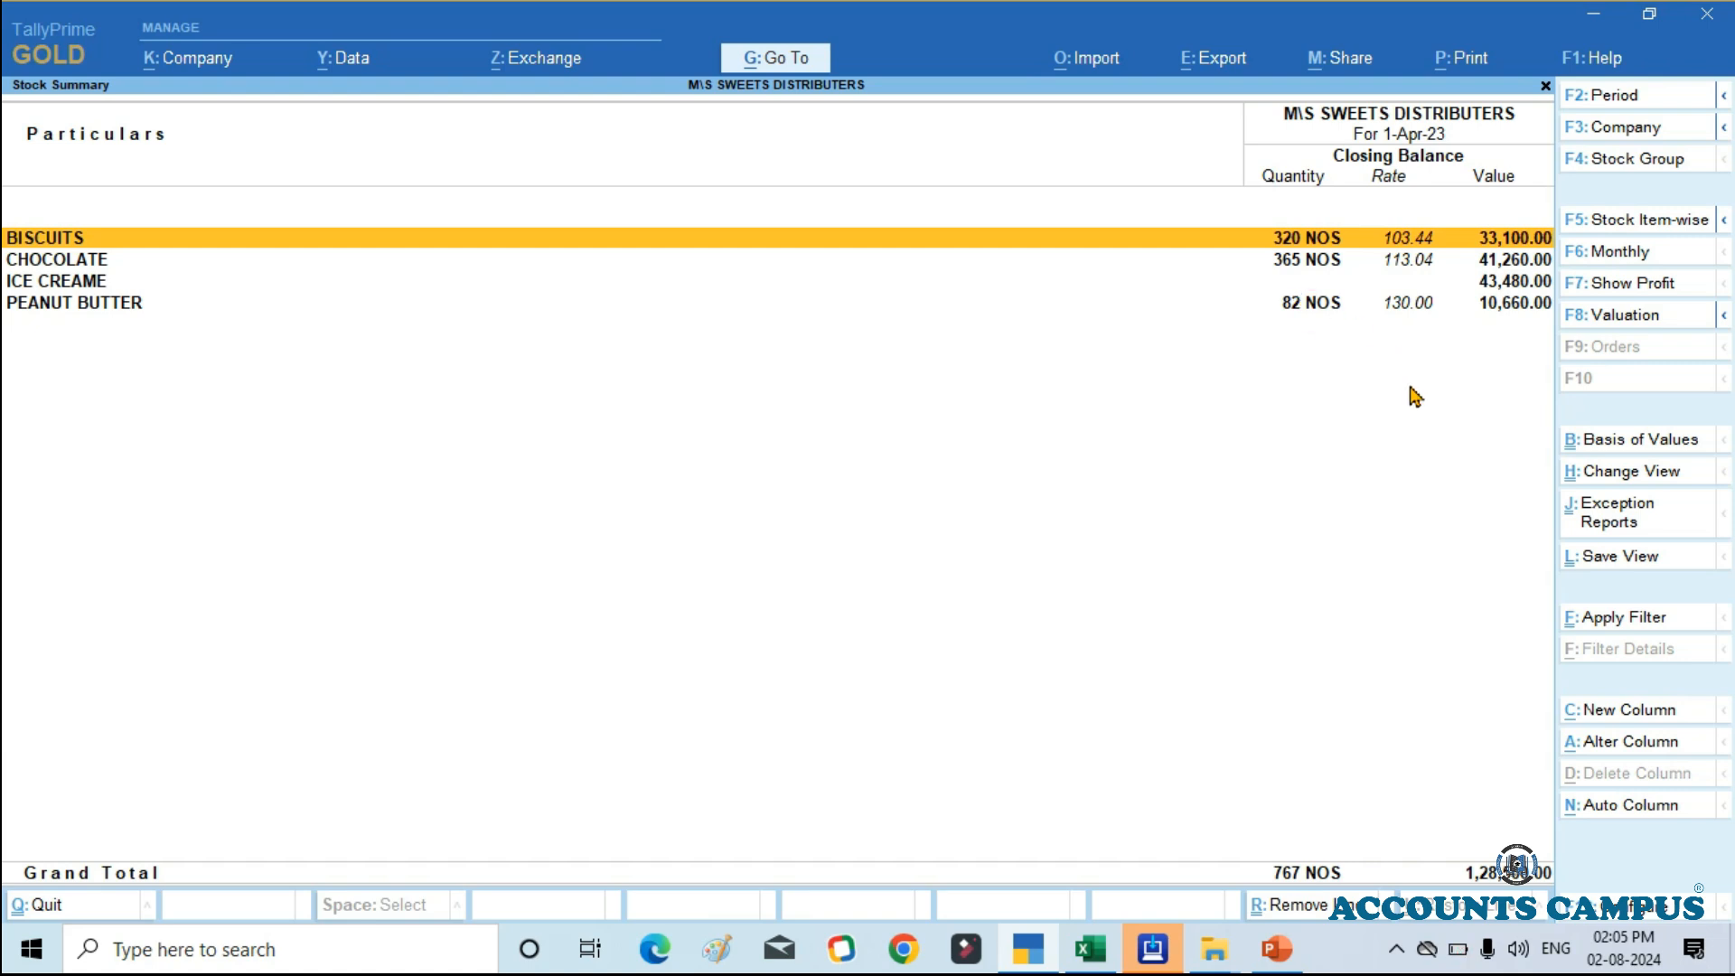
left_click(66, 284)
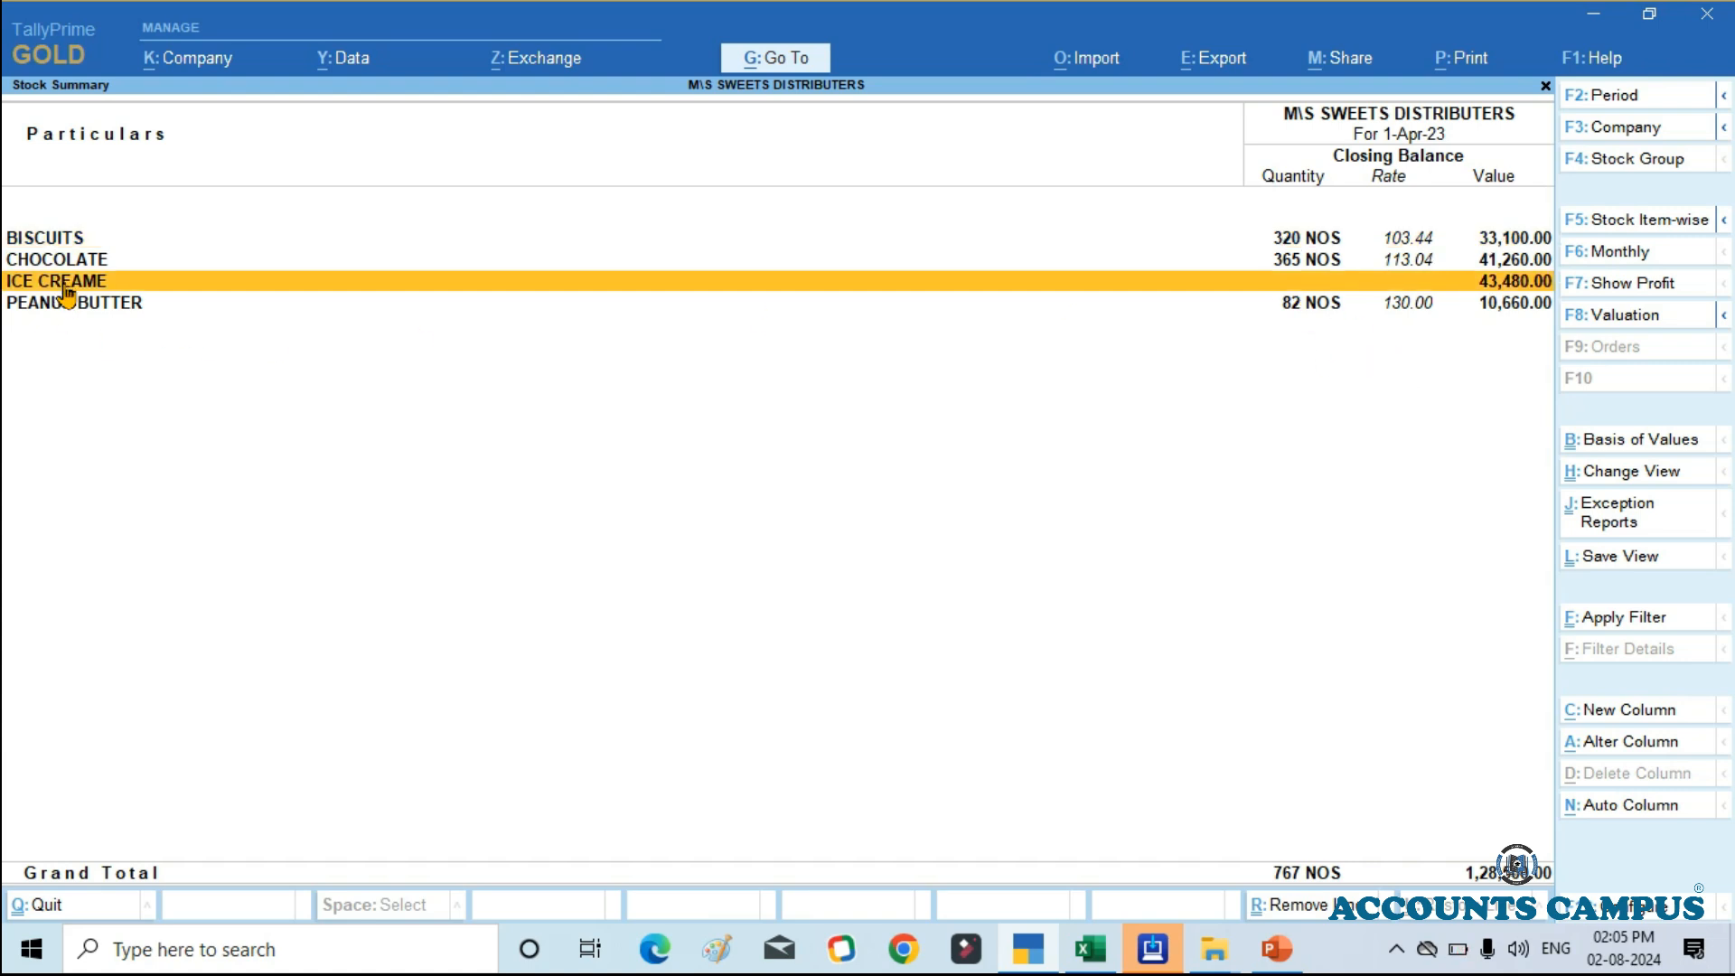
key("ctrl+Return")
key("Return")
key("Return")
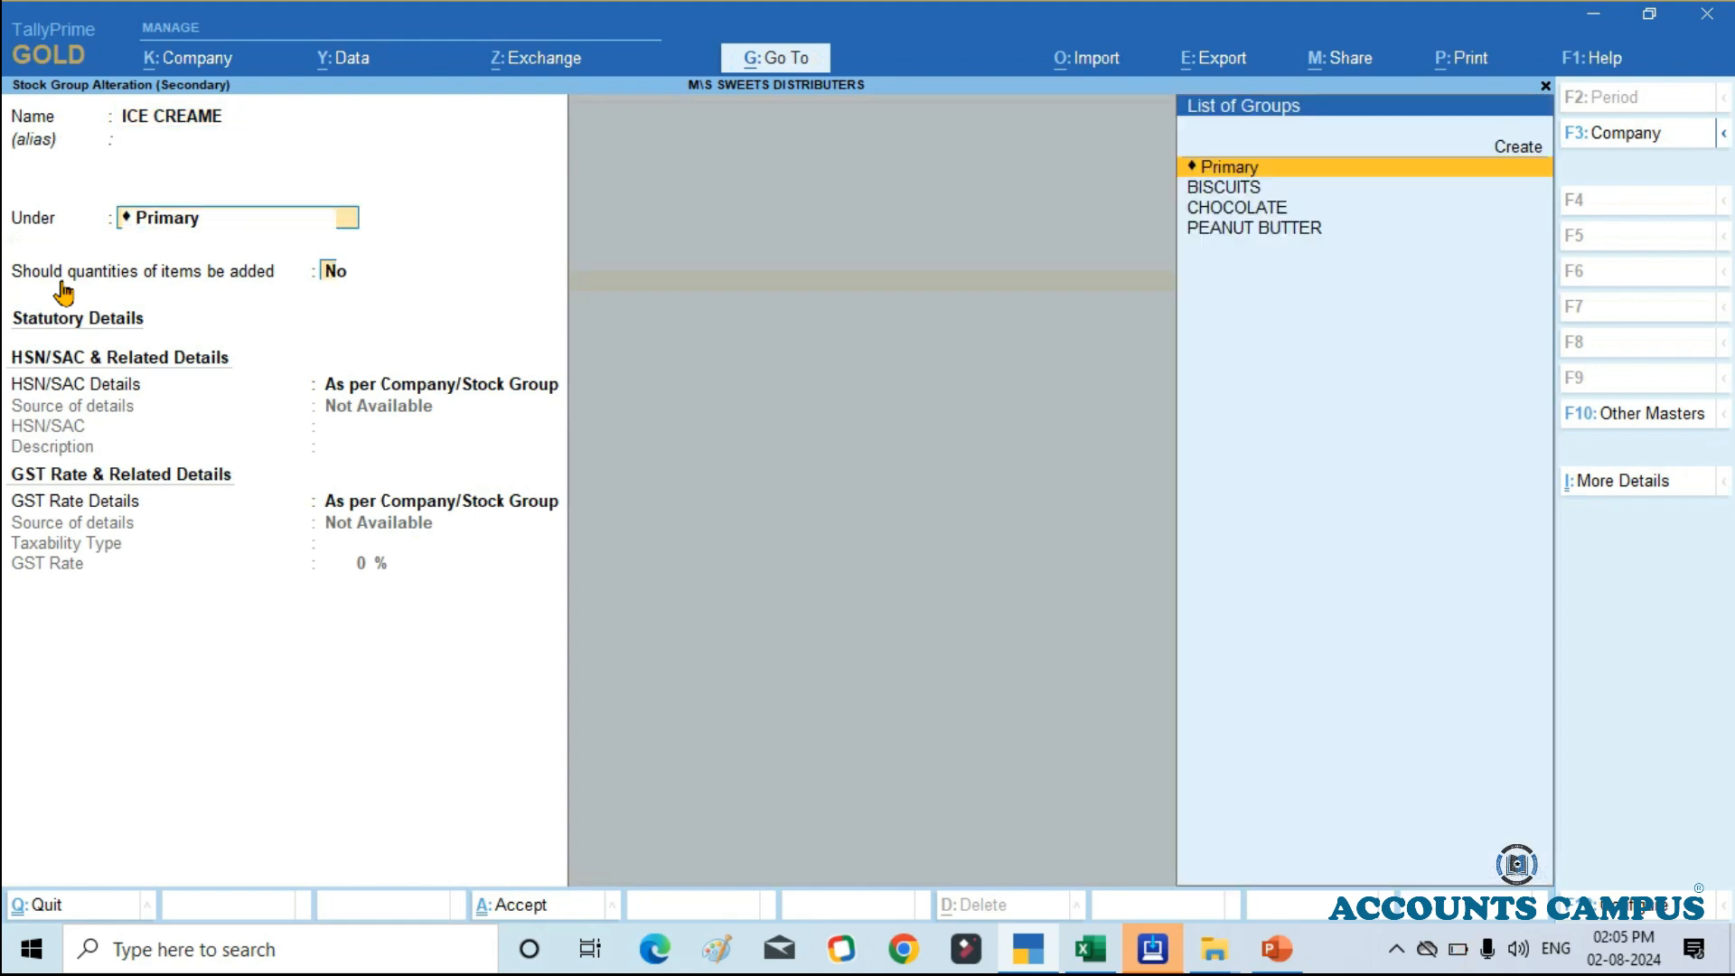
key("Return")
key("y")
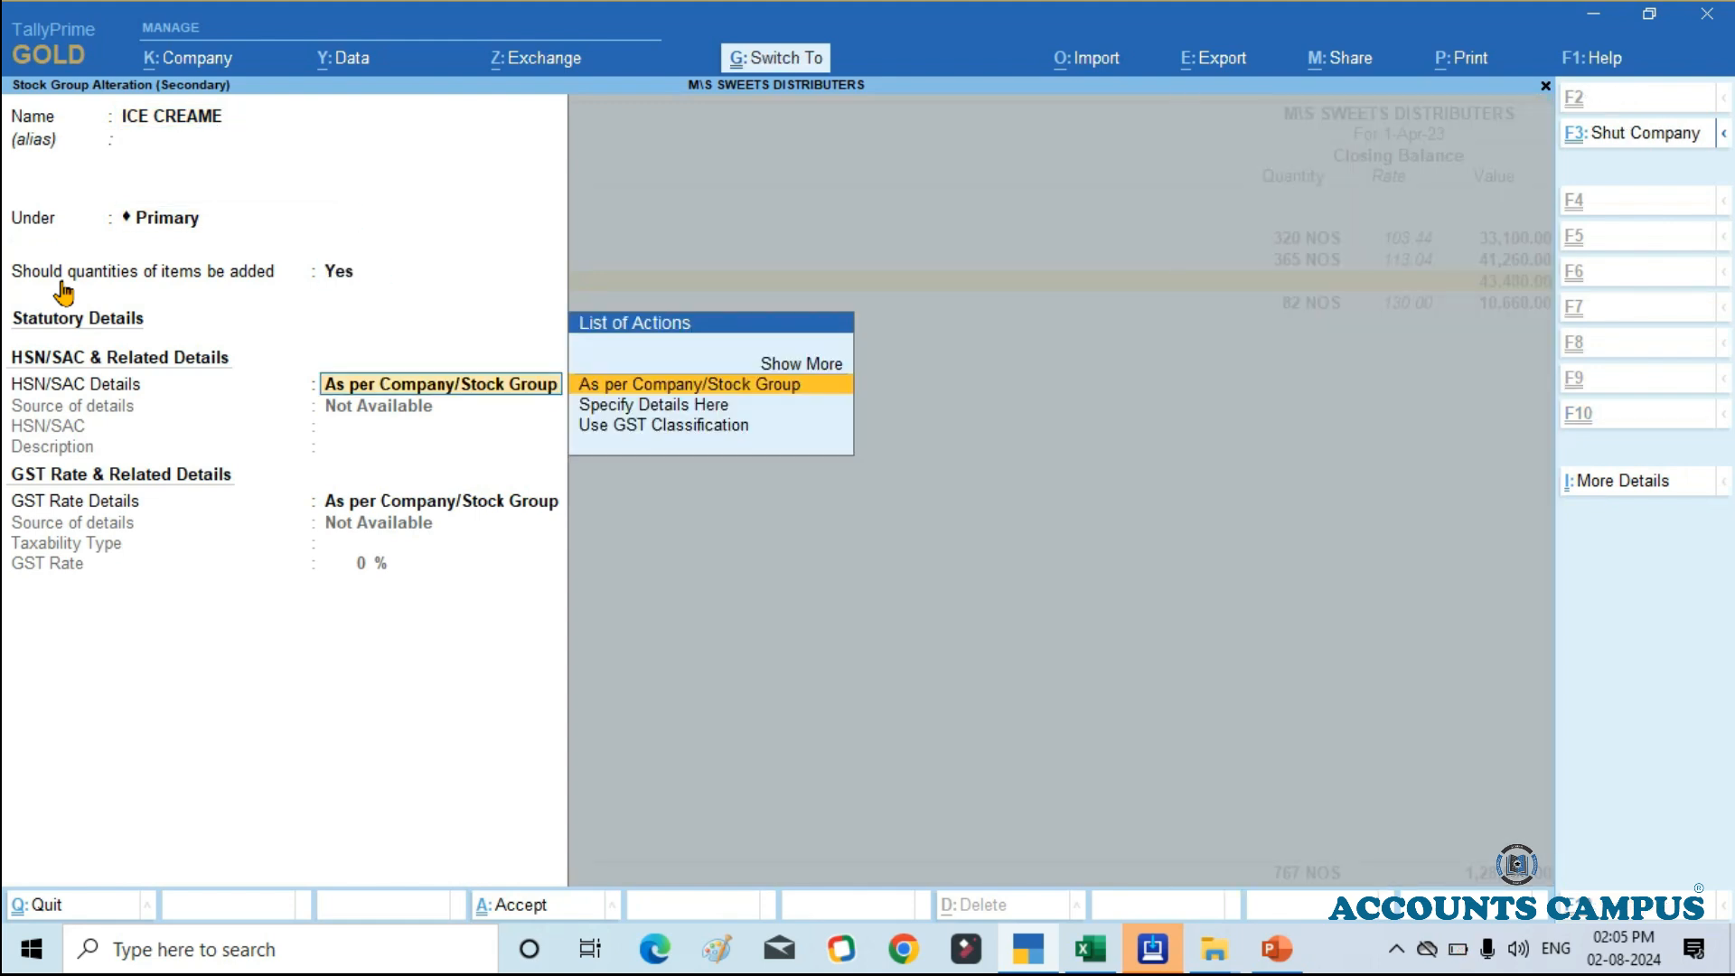
key("ctrl+a")
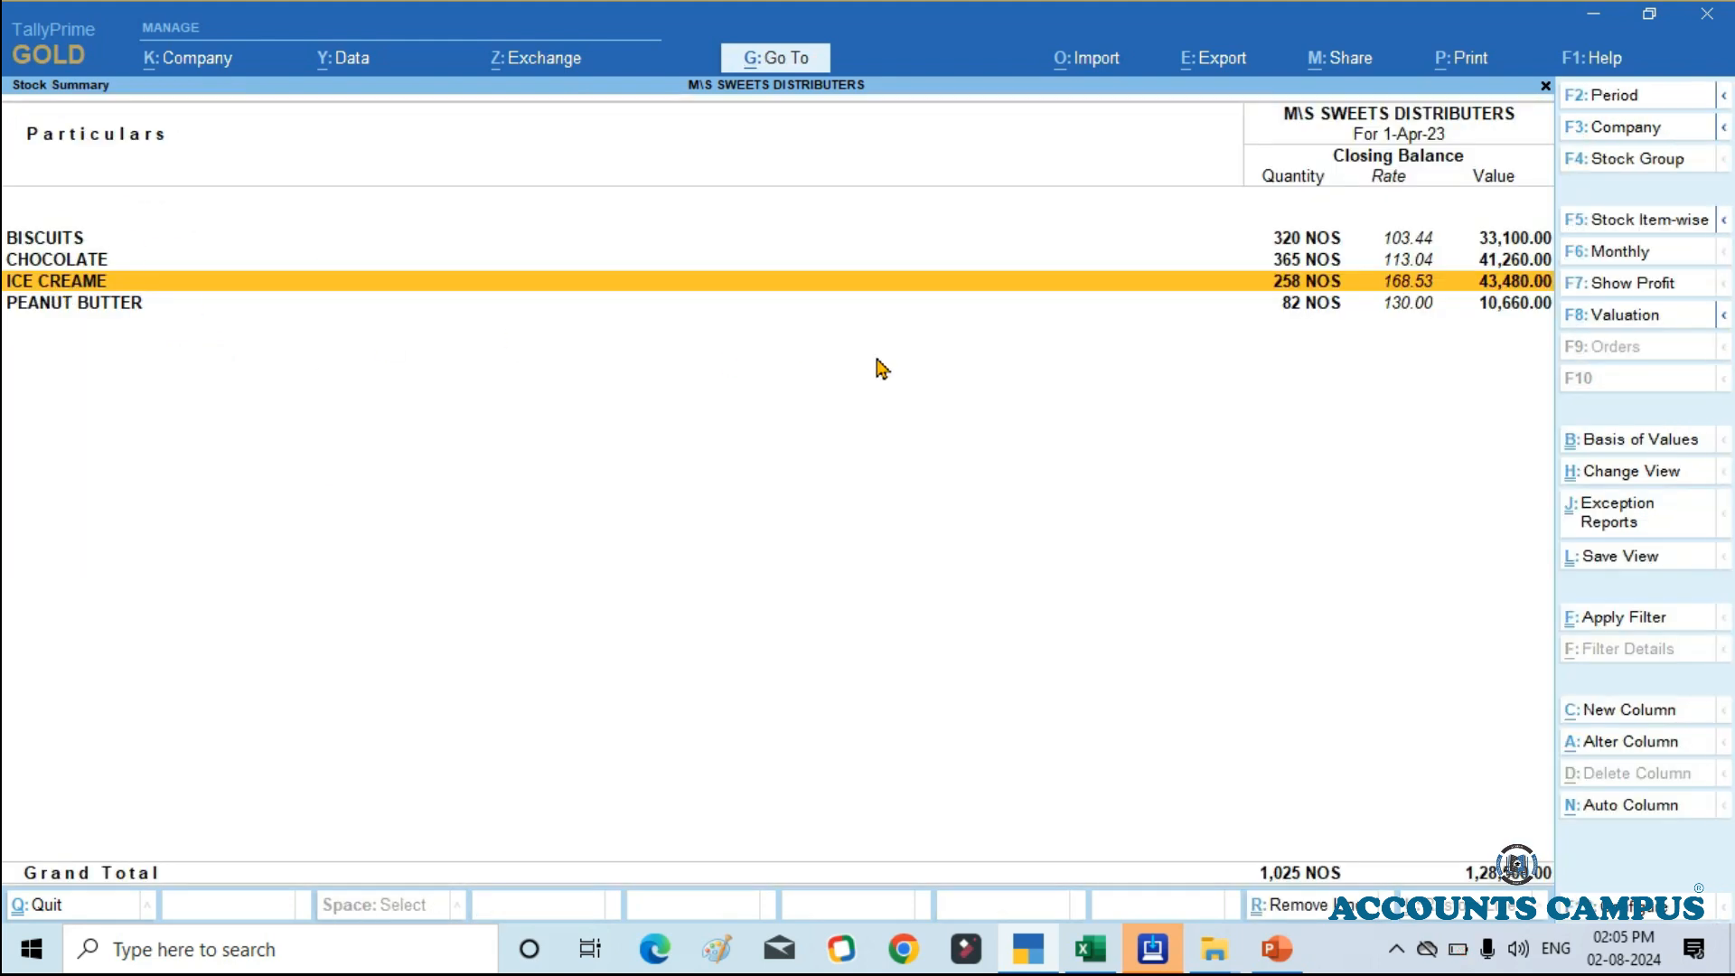
Step: Review the ICE CREAME group's quantity total in the detailed Stock Summary and close the report
key("Up")
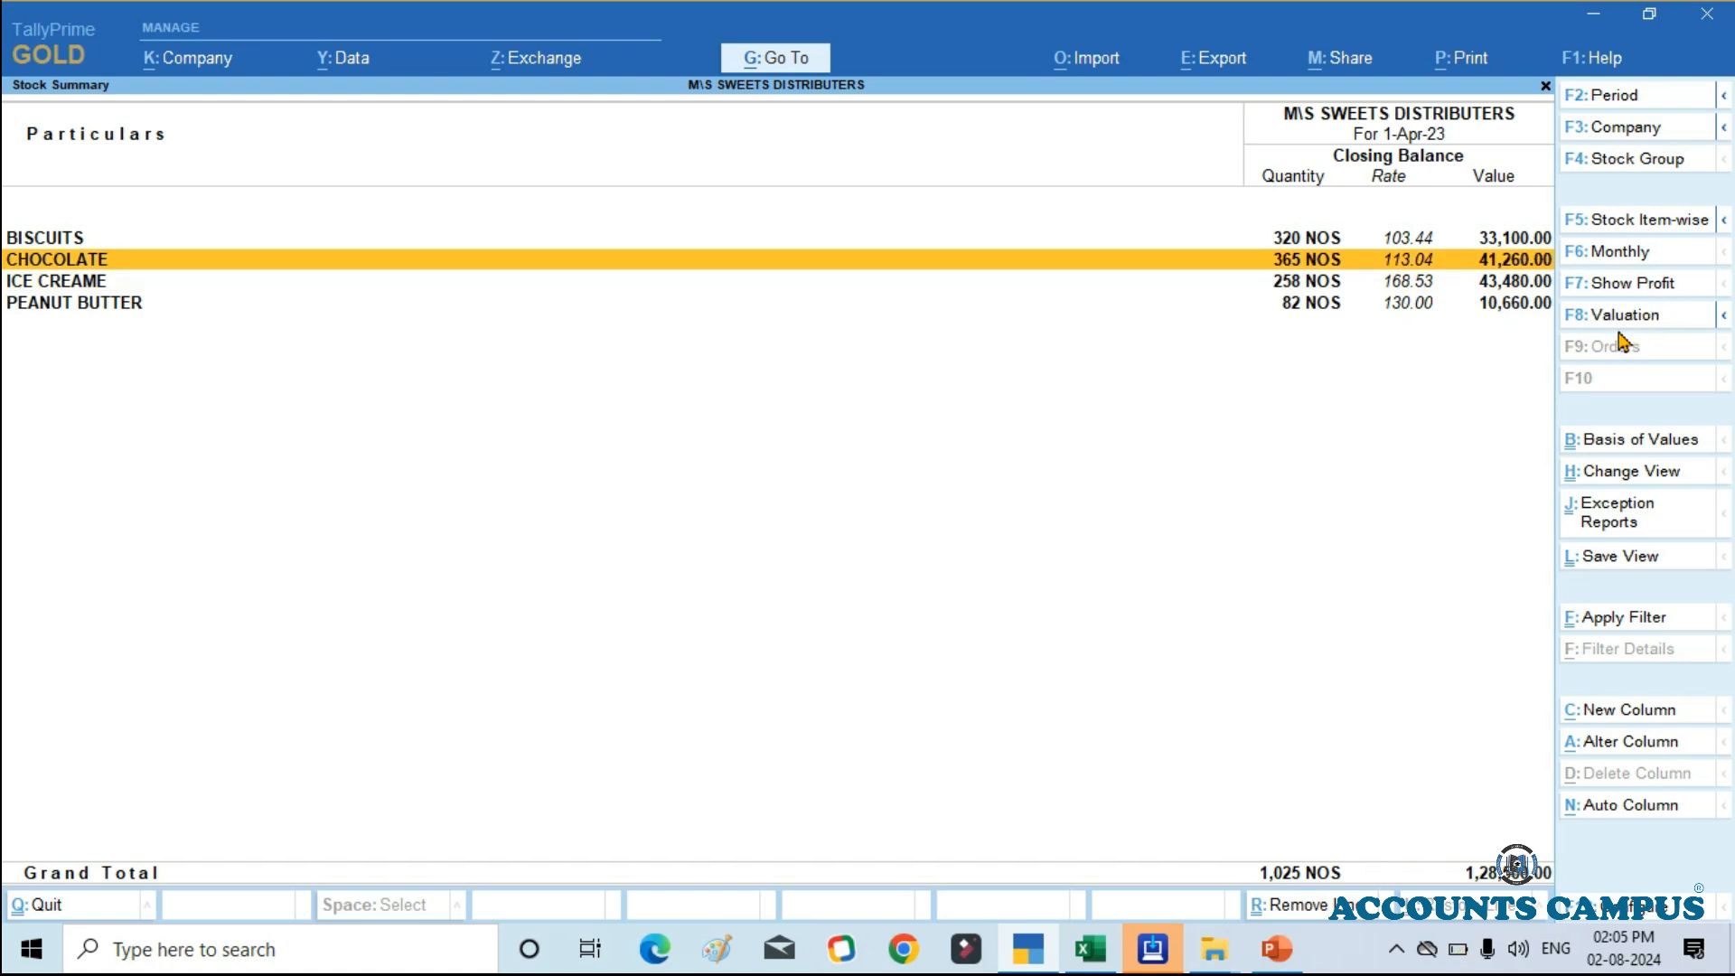
key("alt")
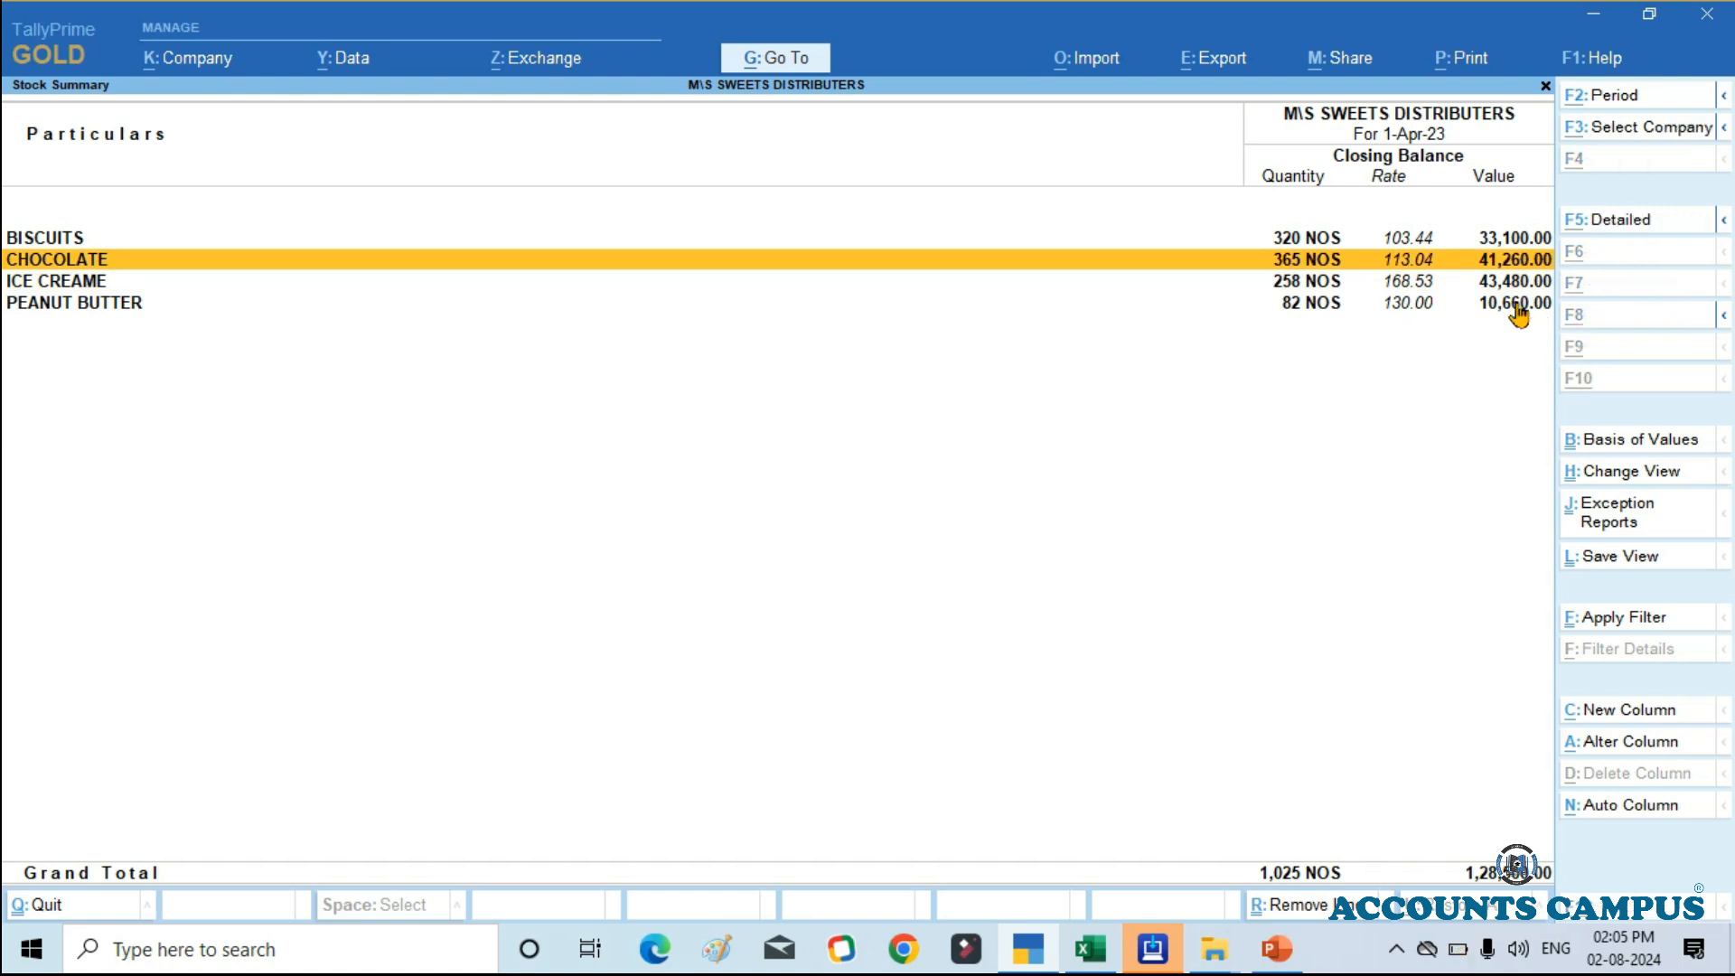
key("alt+F5")
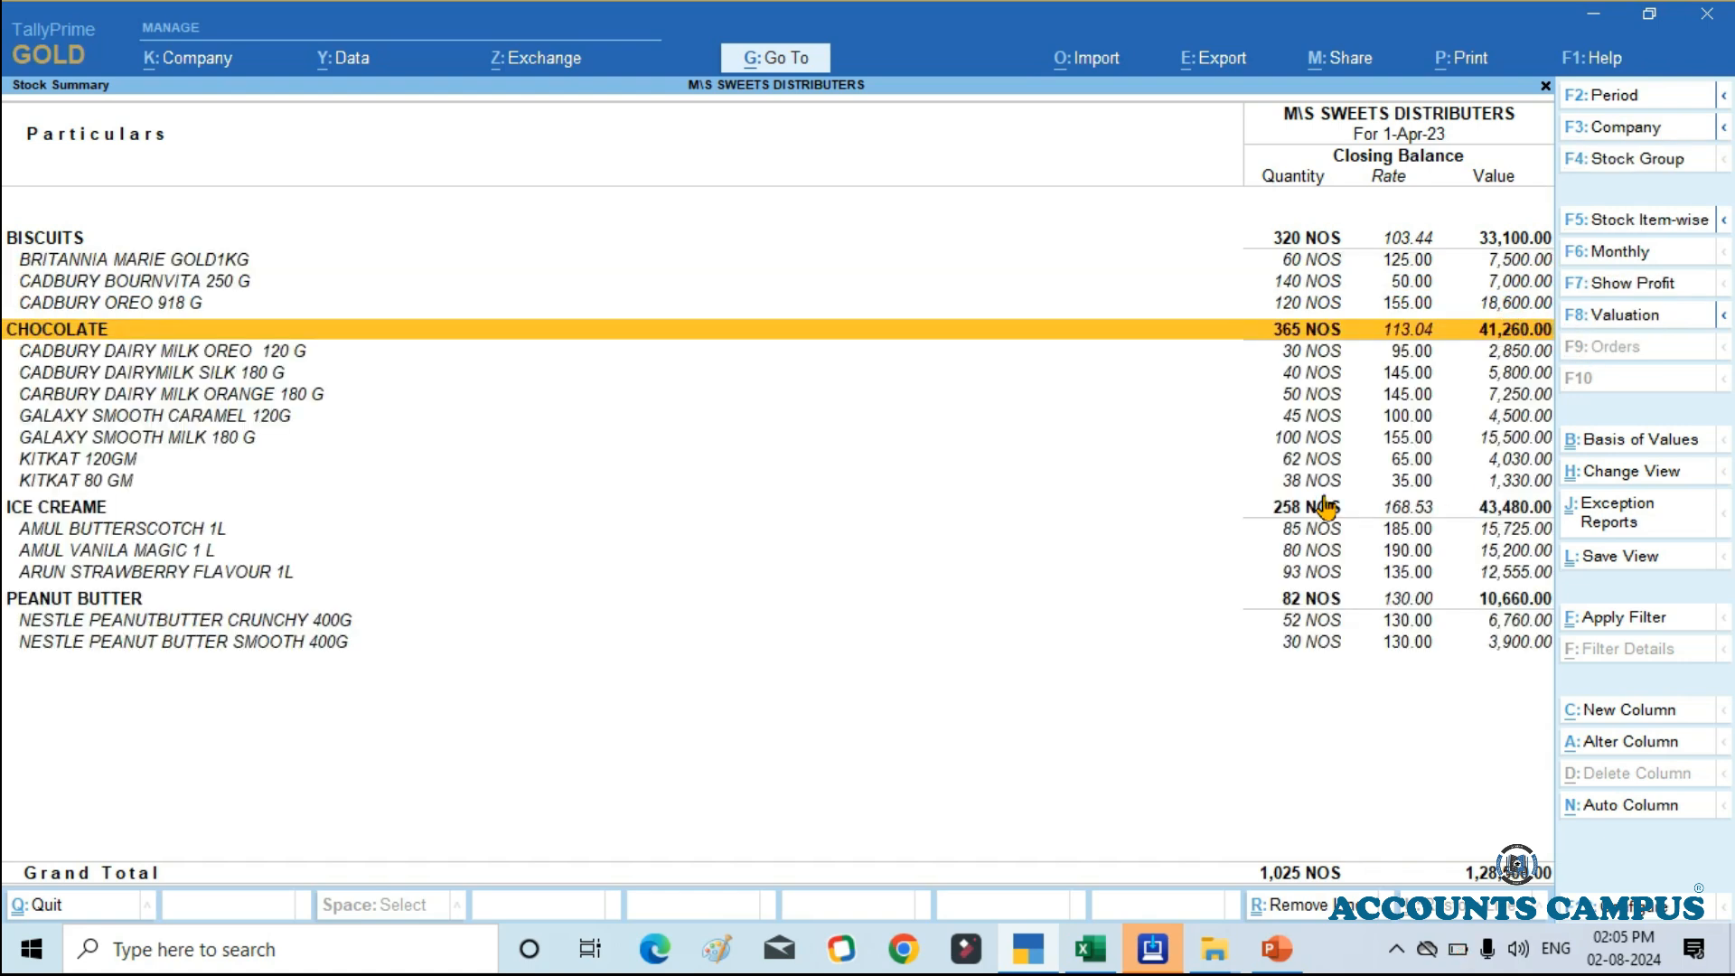
key("Down")
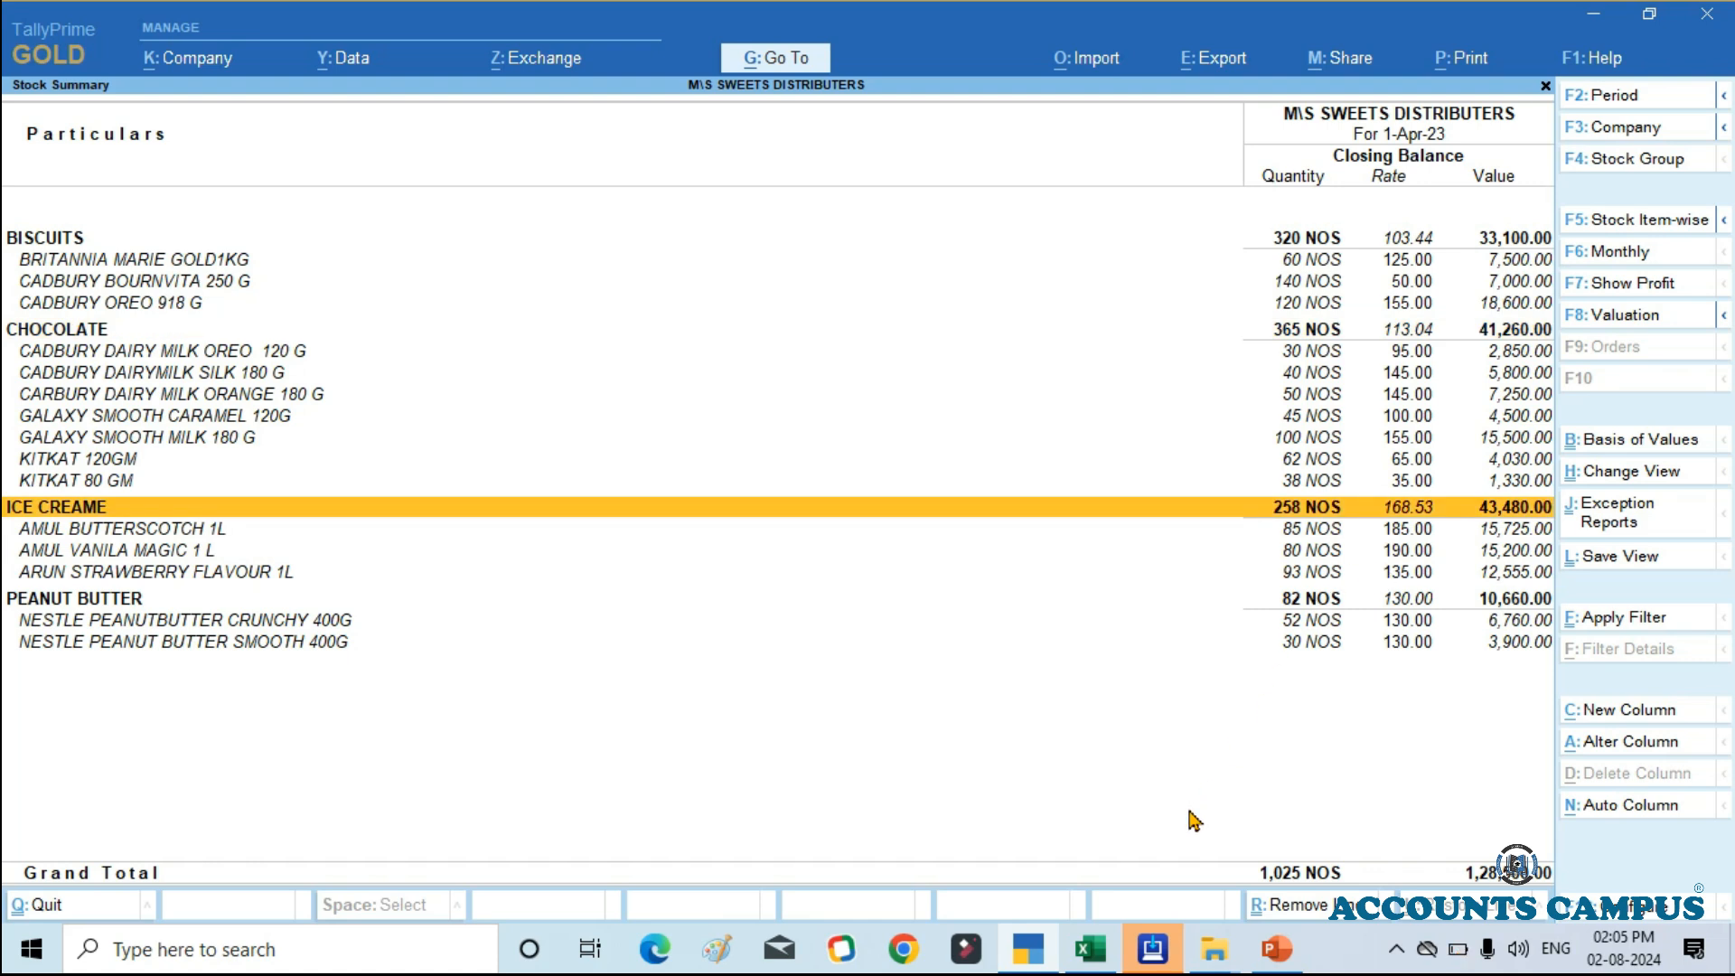
key("Escape")
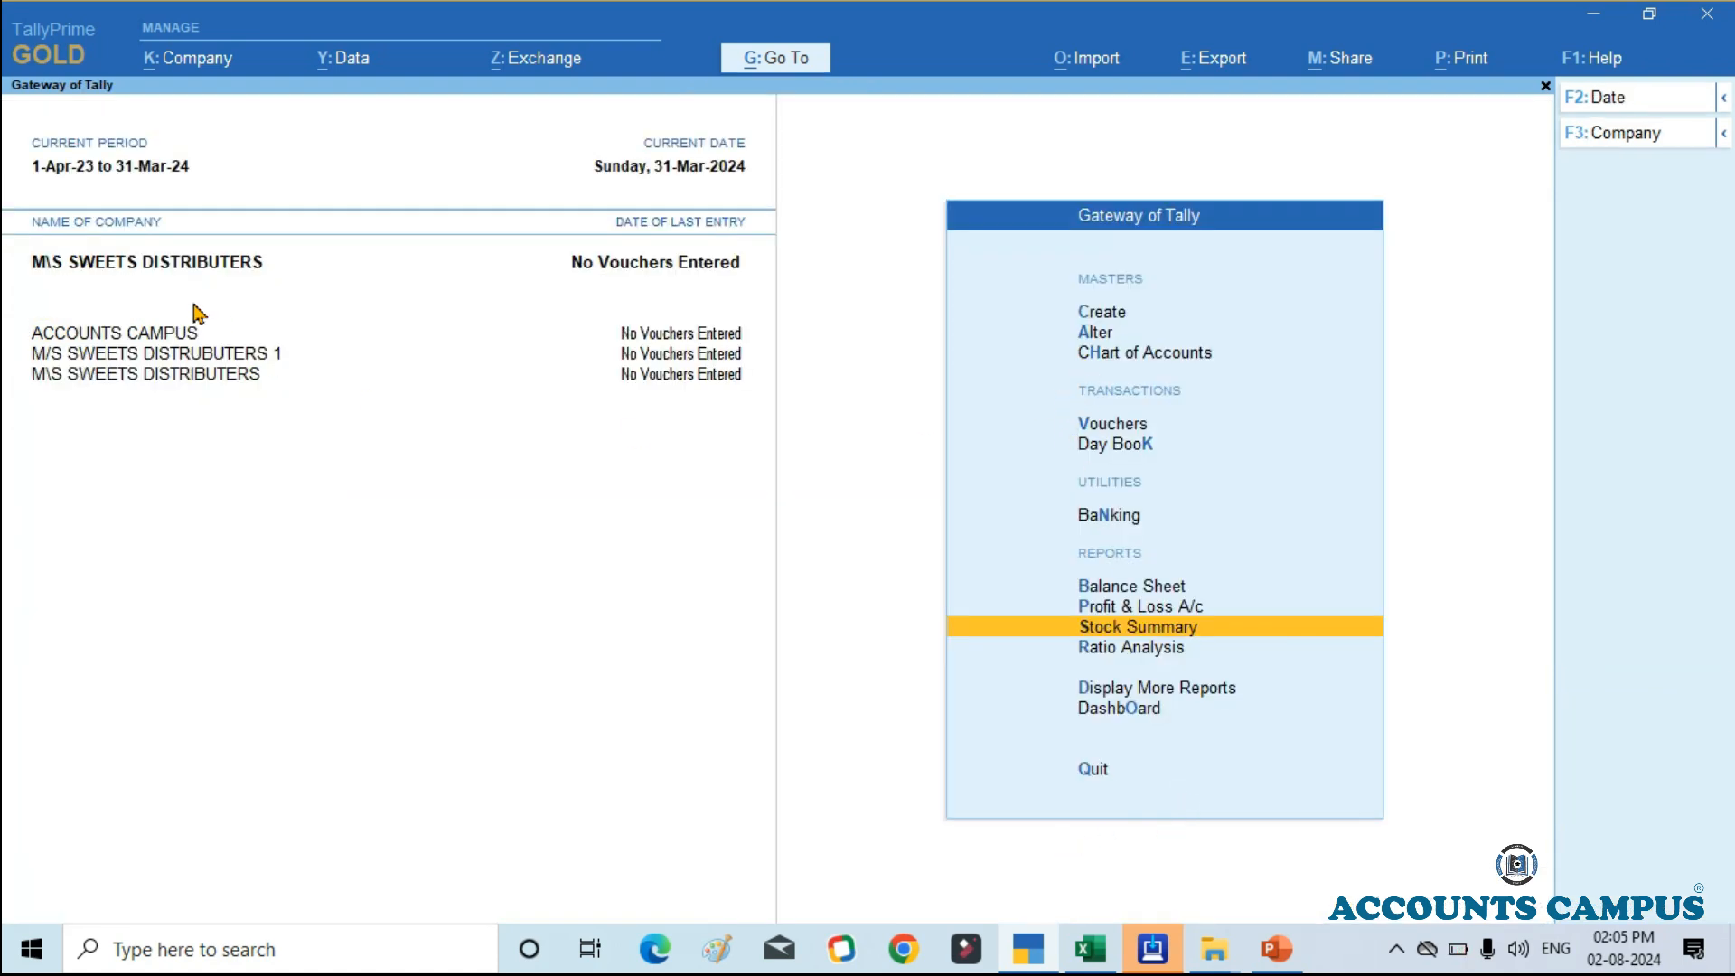
Step: Make ACCOUNTS CAMPUS the active company and open the creation form for a new stock group
left_click(176, 336)
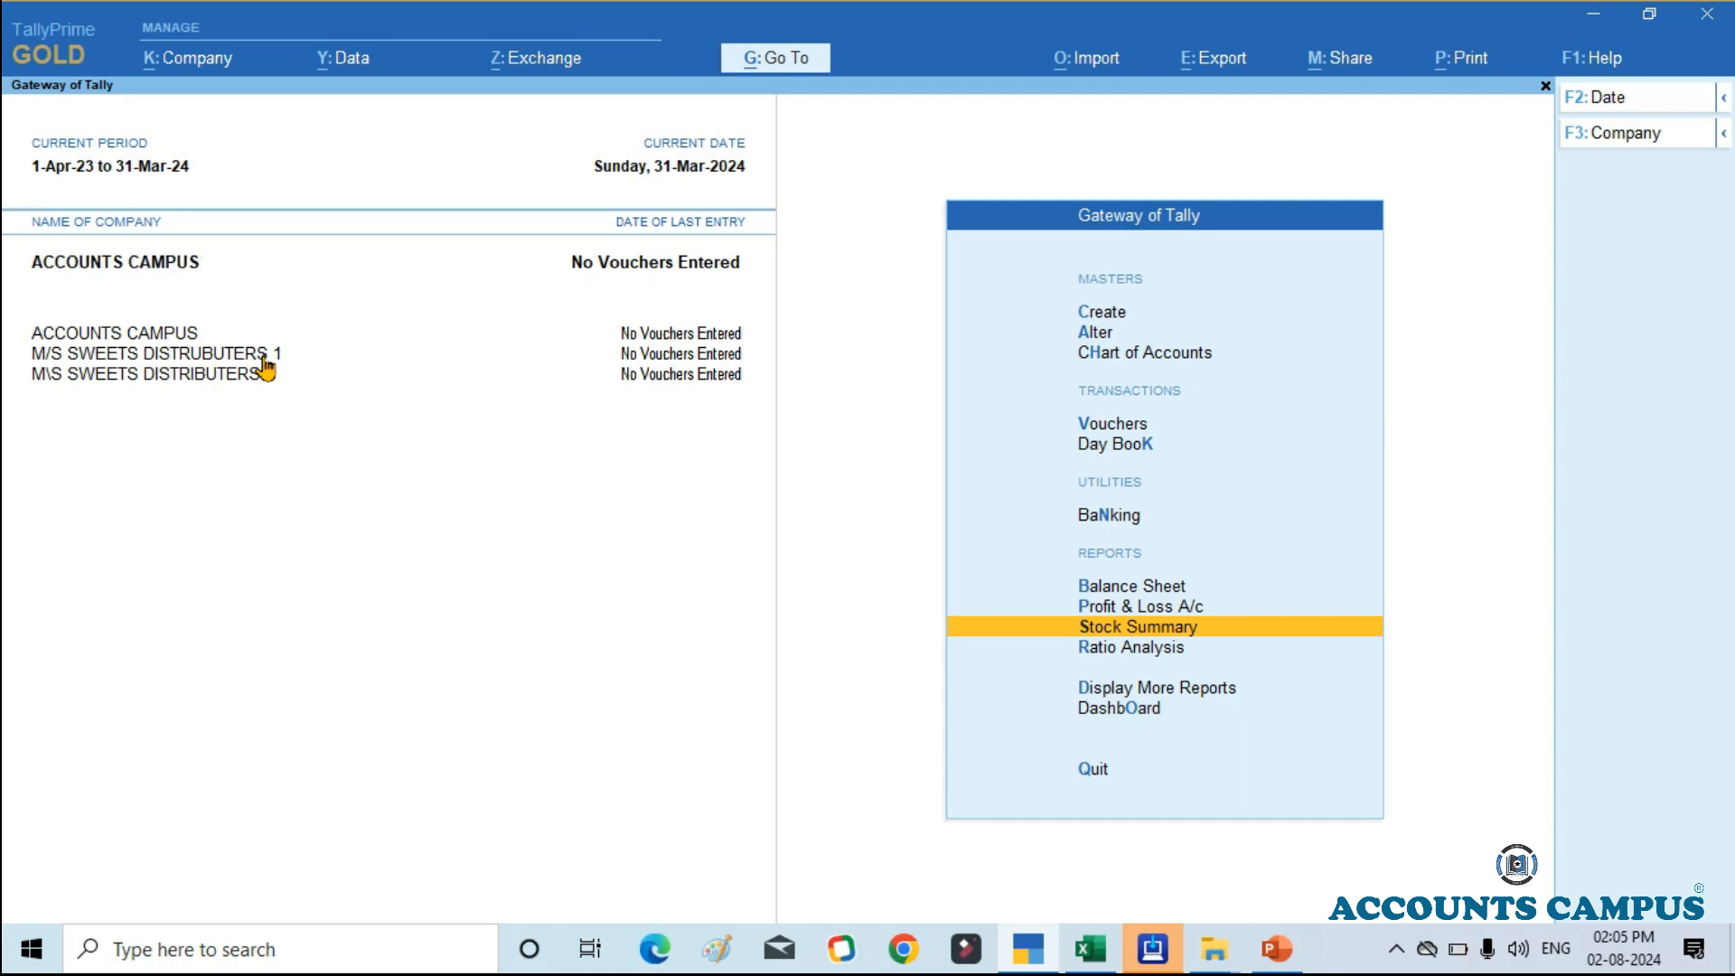
key("Up")
key("Up")
key("Up")
key("Up")
key("Up")
key("Up")
key("Up")
key("Up")
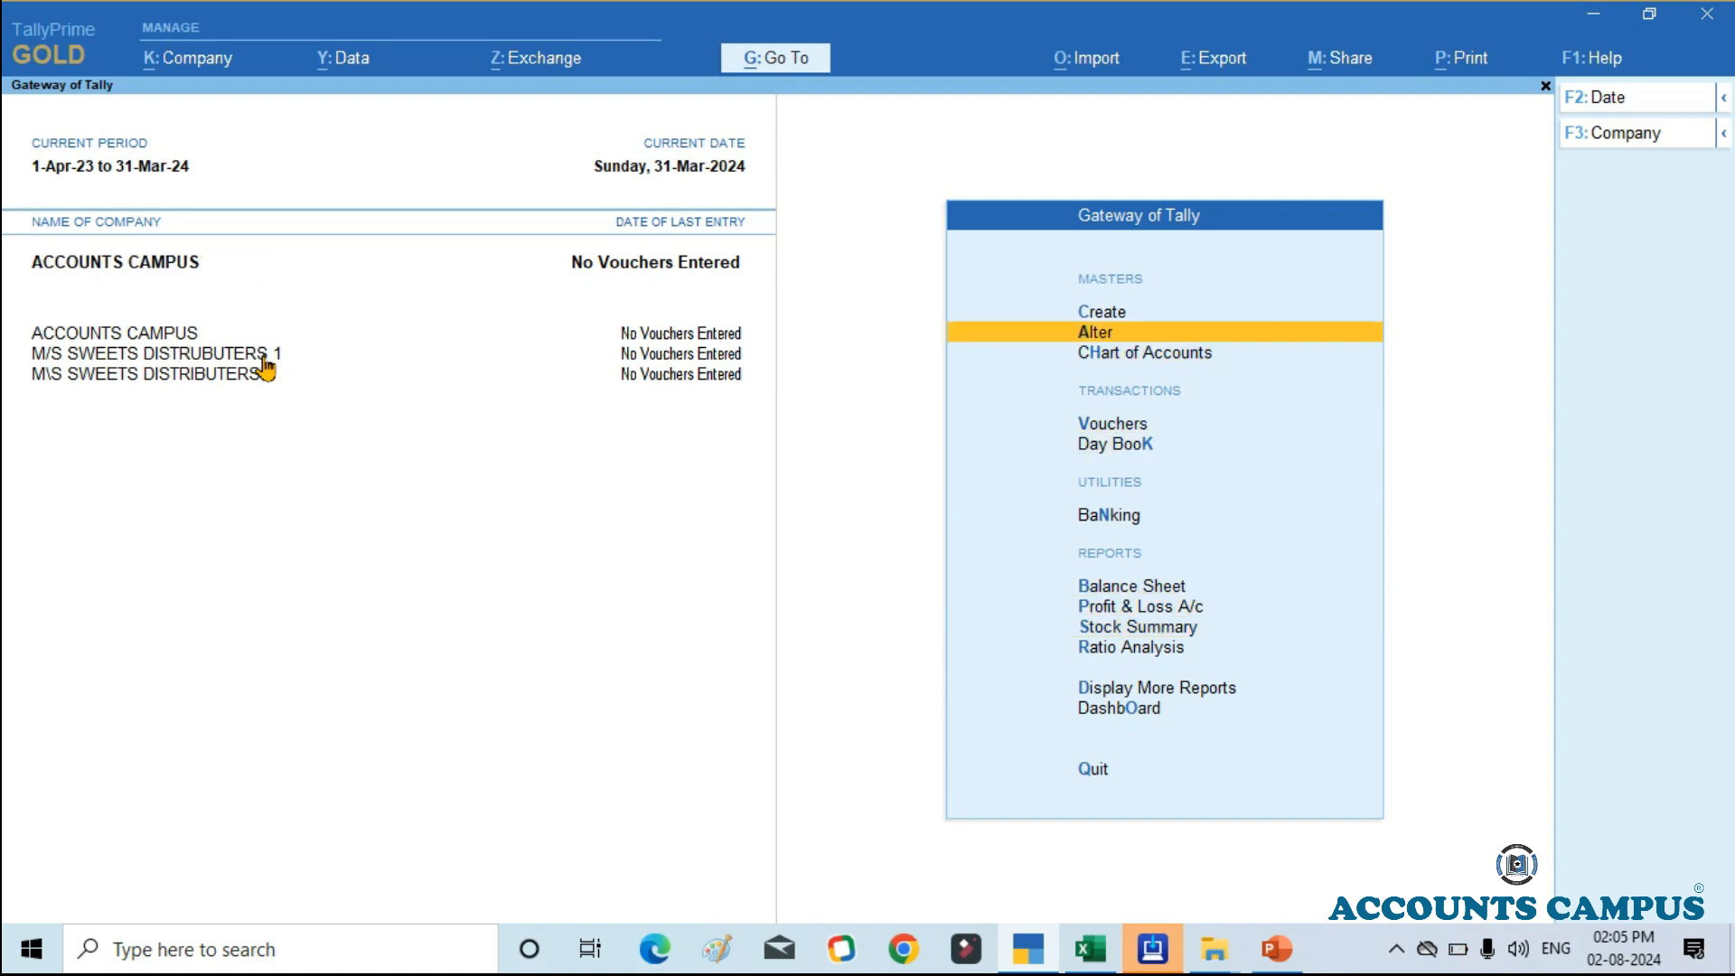
key("Return")
key("Down")
key("Down")
key("Down")
key("Down")
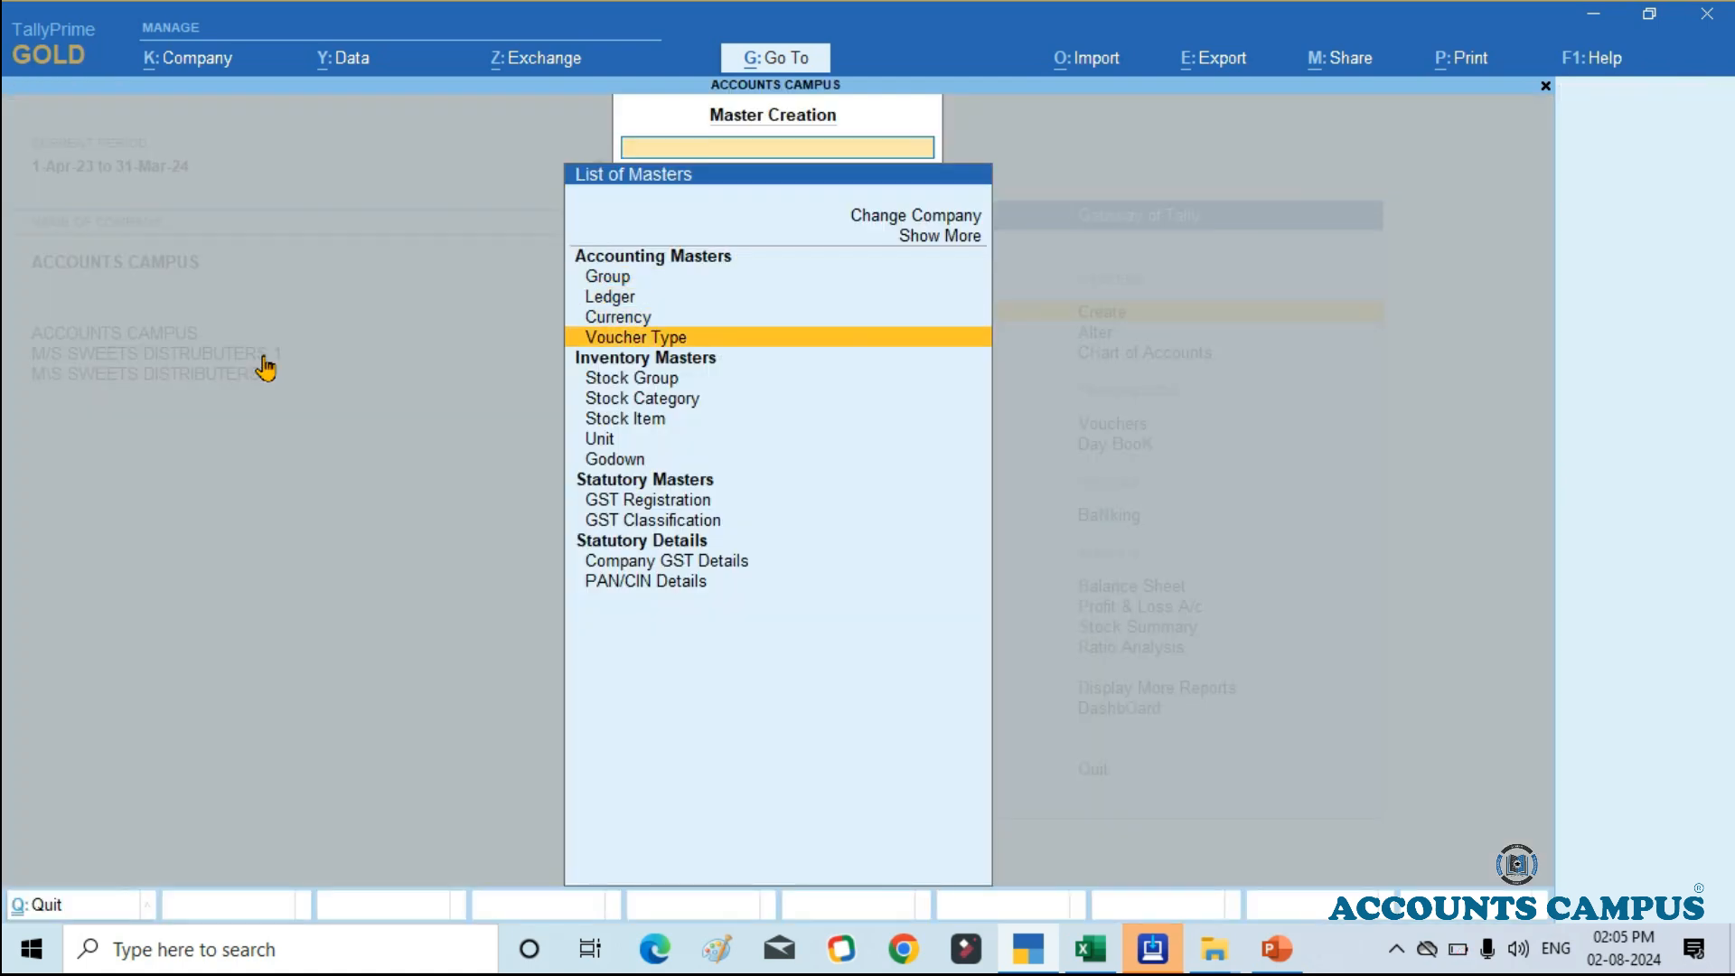
key("Down")
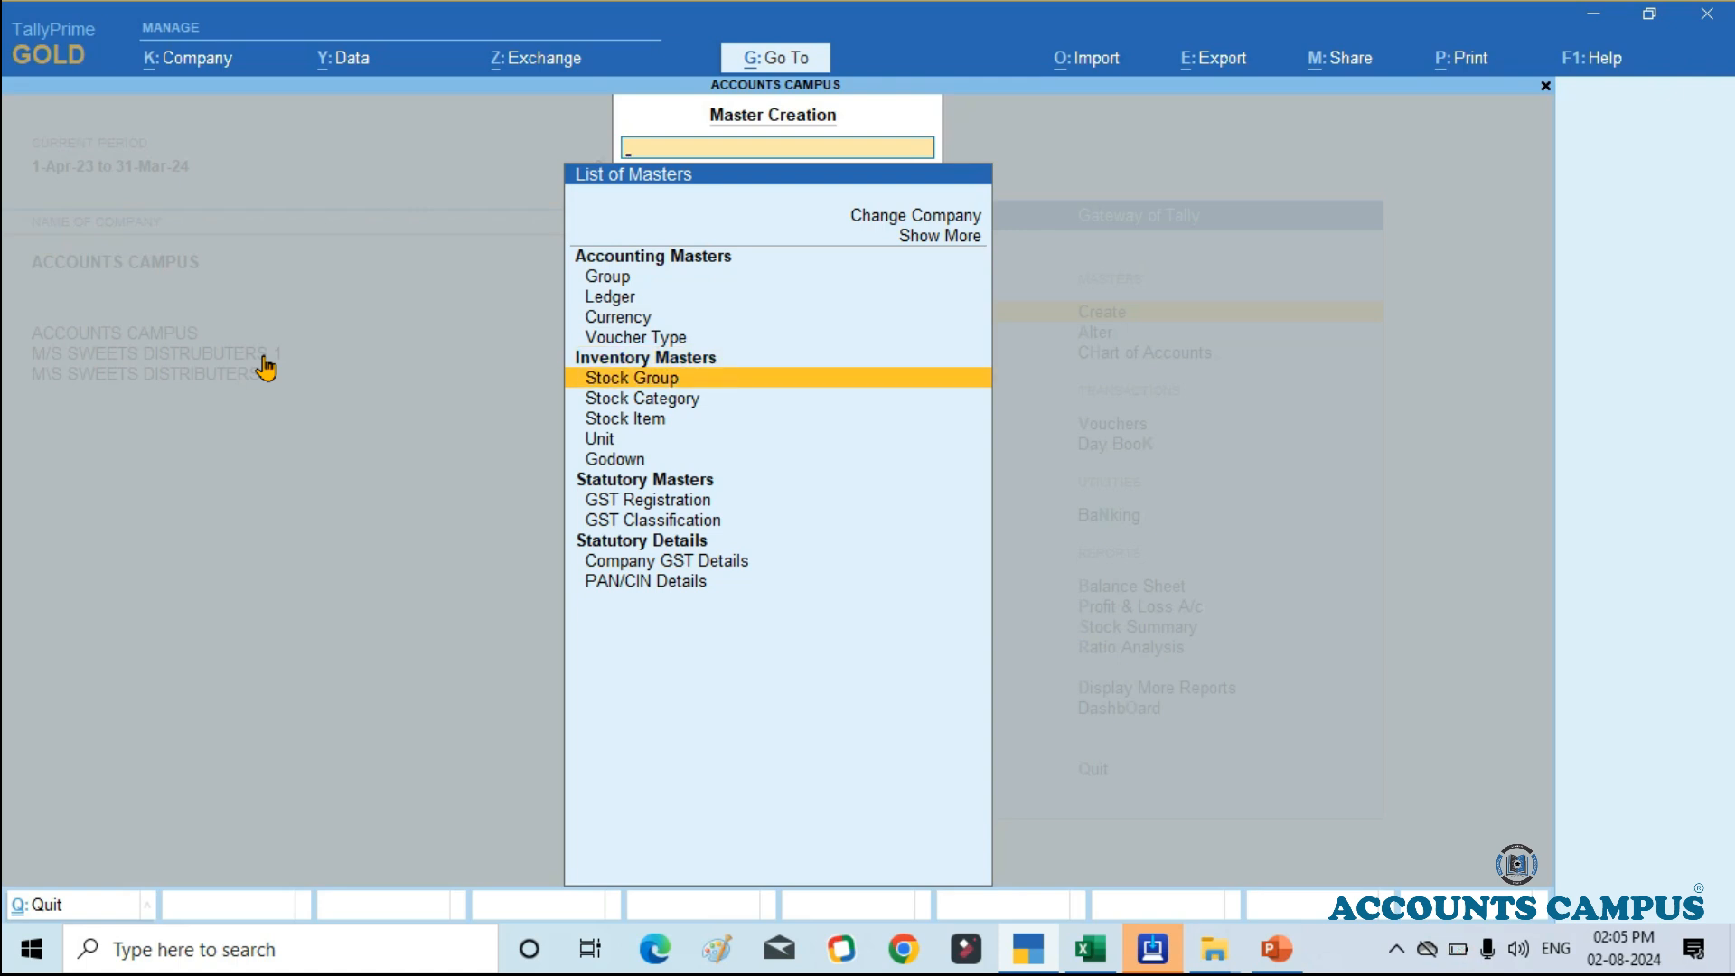
key("Return")
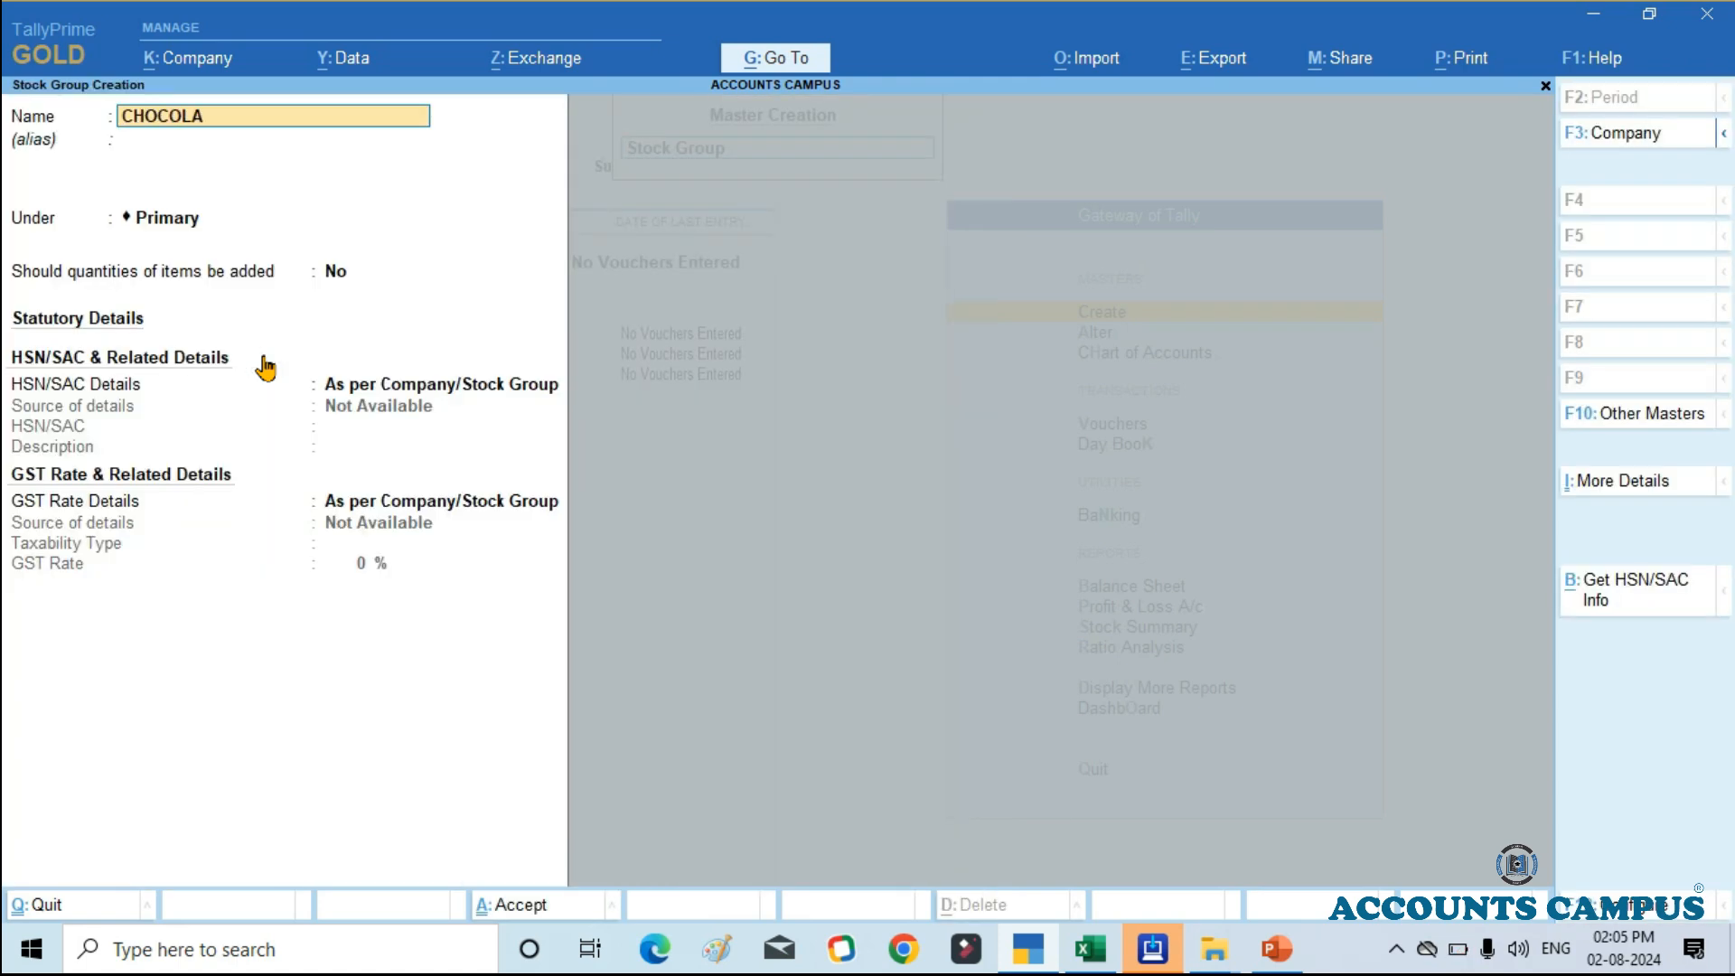
Step: Create the stock group CHOCOLATE under Primary with the addition of item quantities set to Yes, and save it
key("Return")
key("Return")
key("Return")
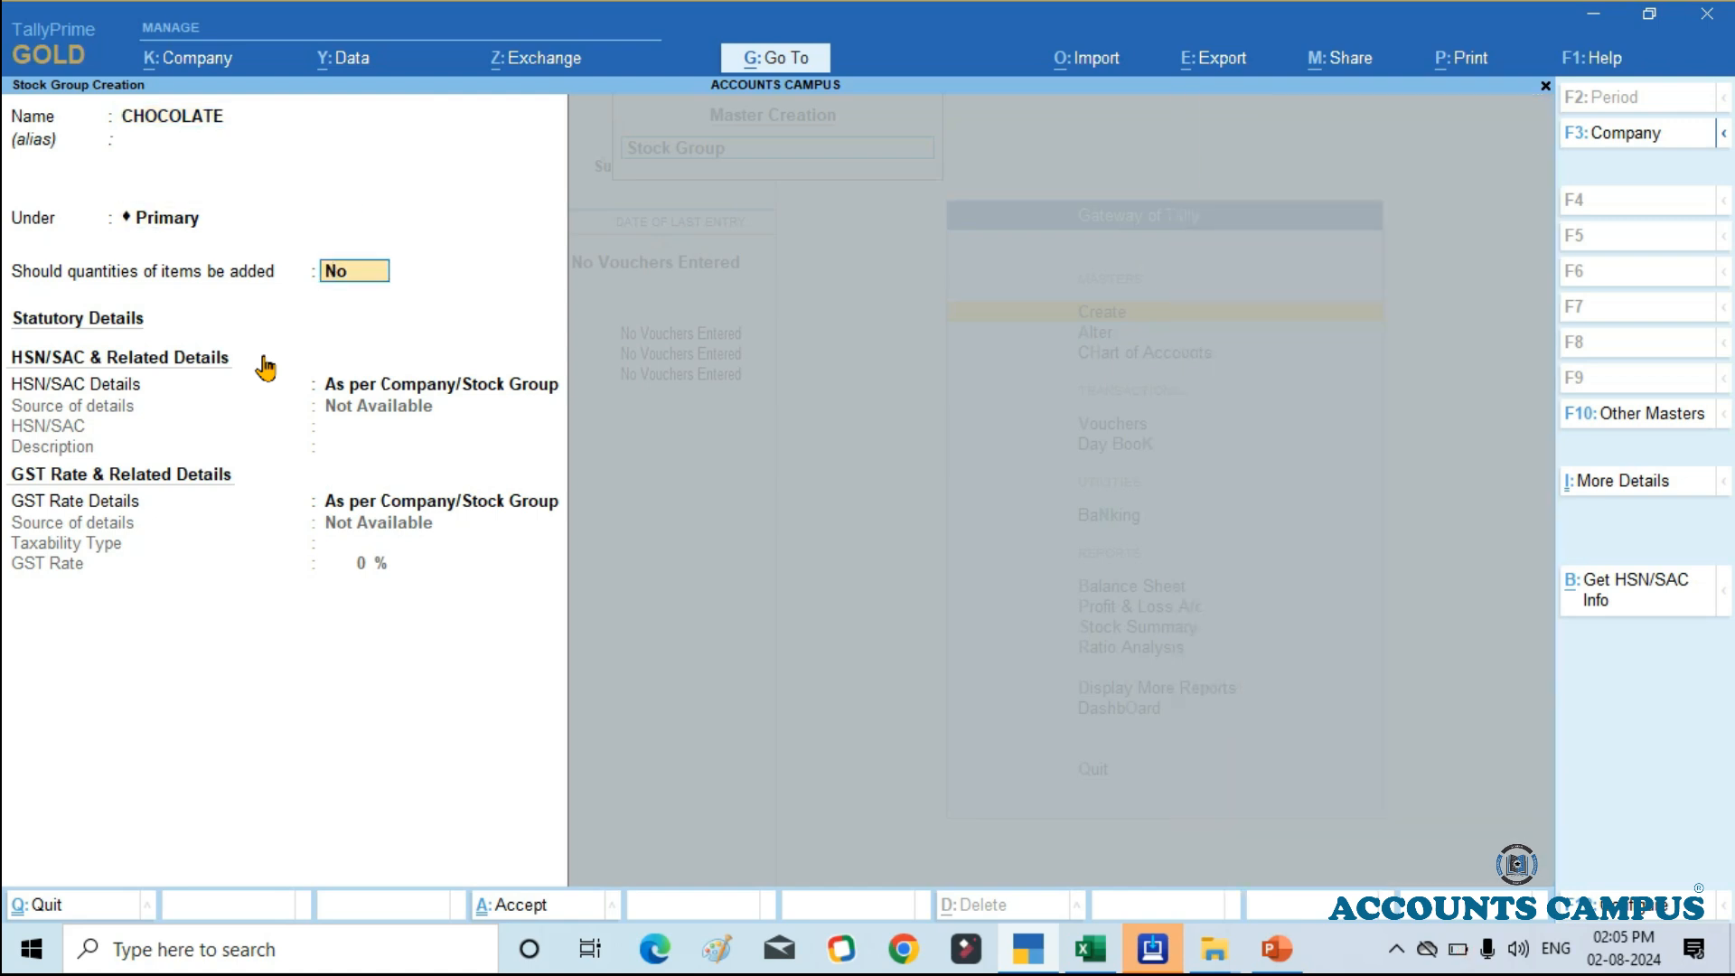
type("Y")
key("Return")
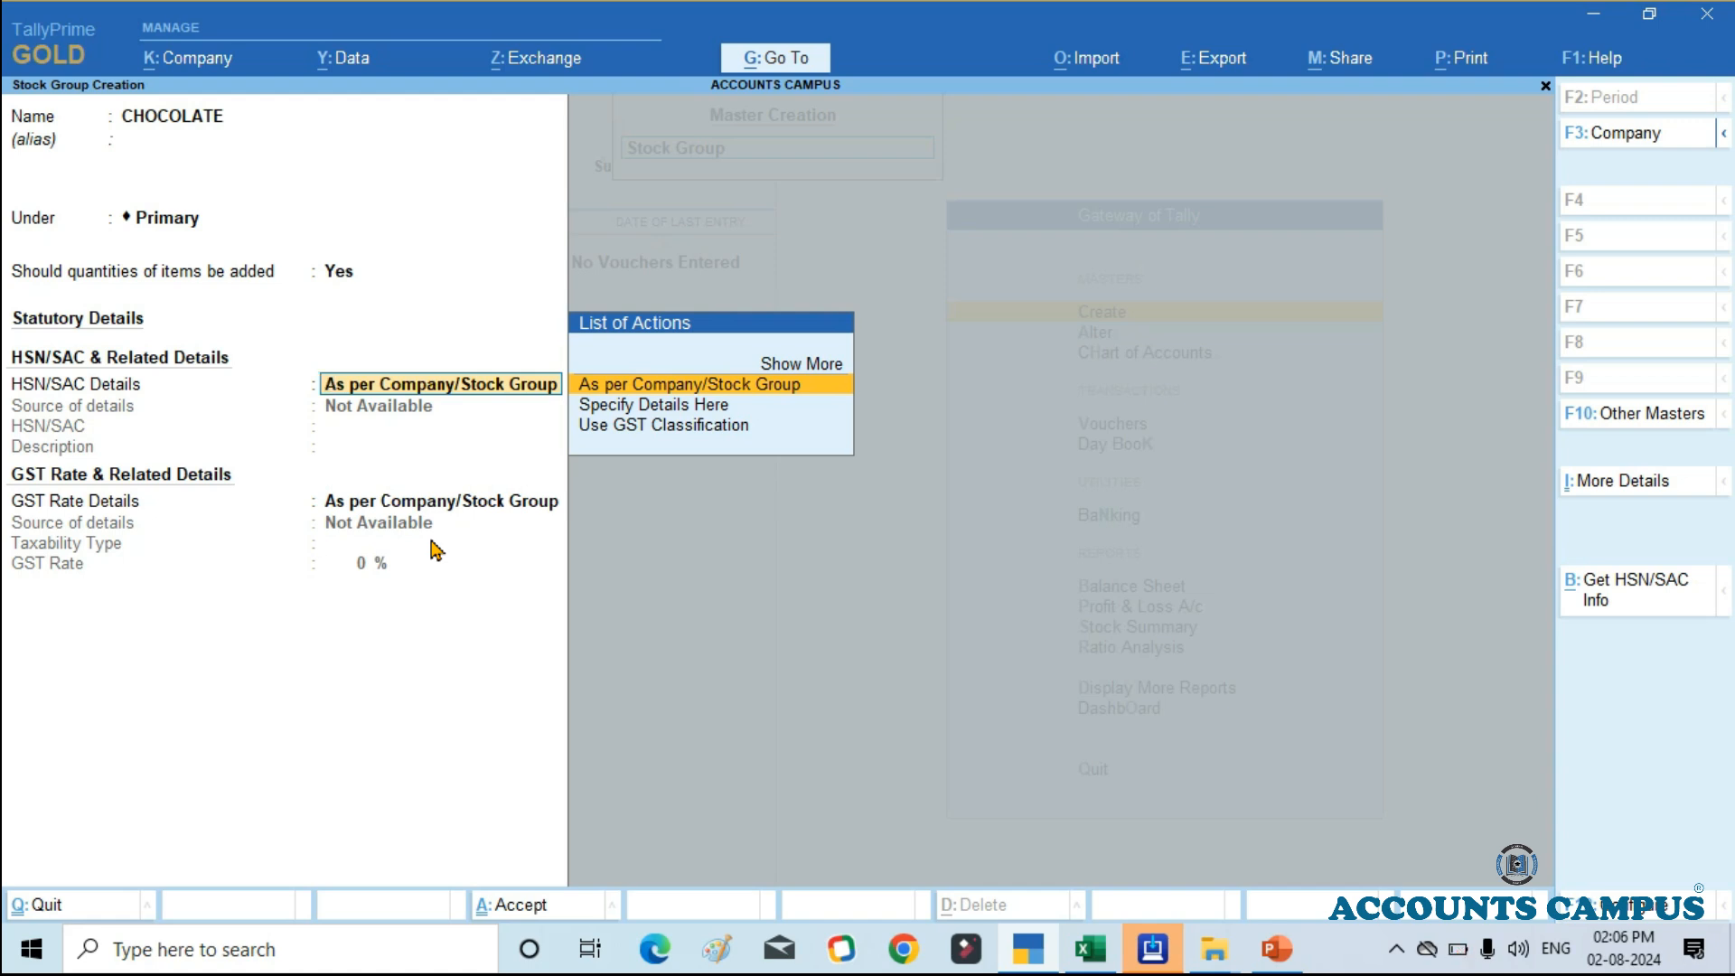
key("ctrl")
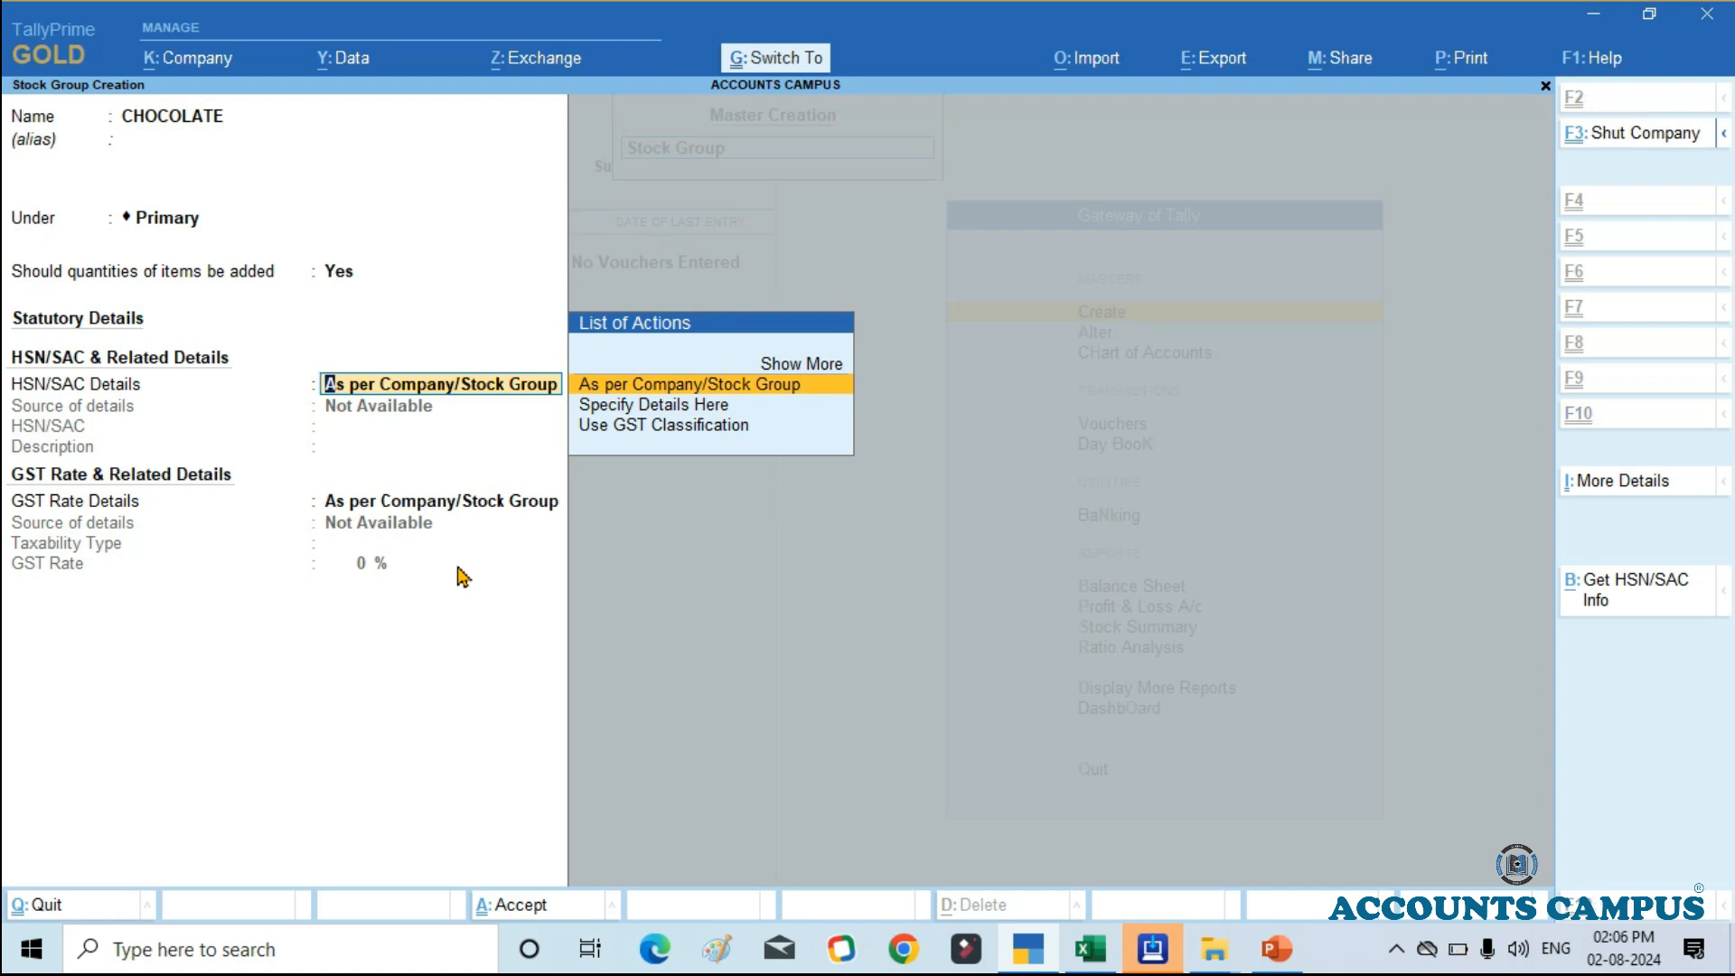
key("ctrl+a")
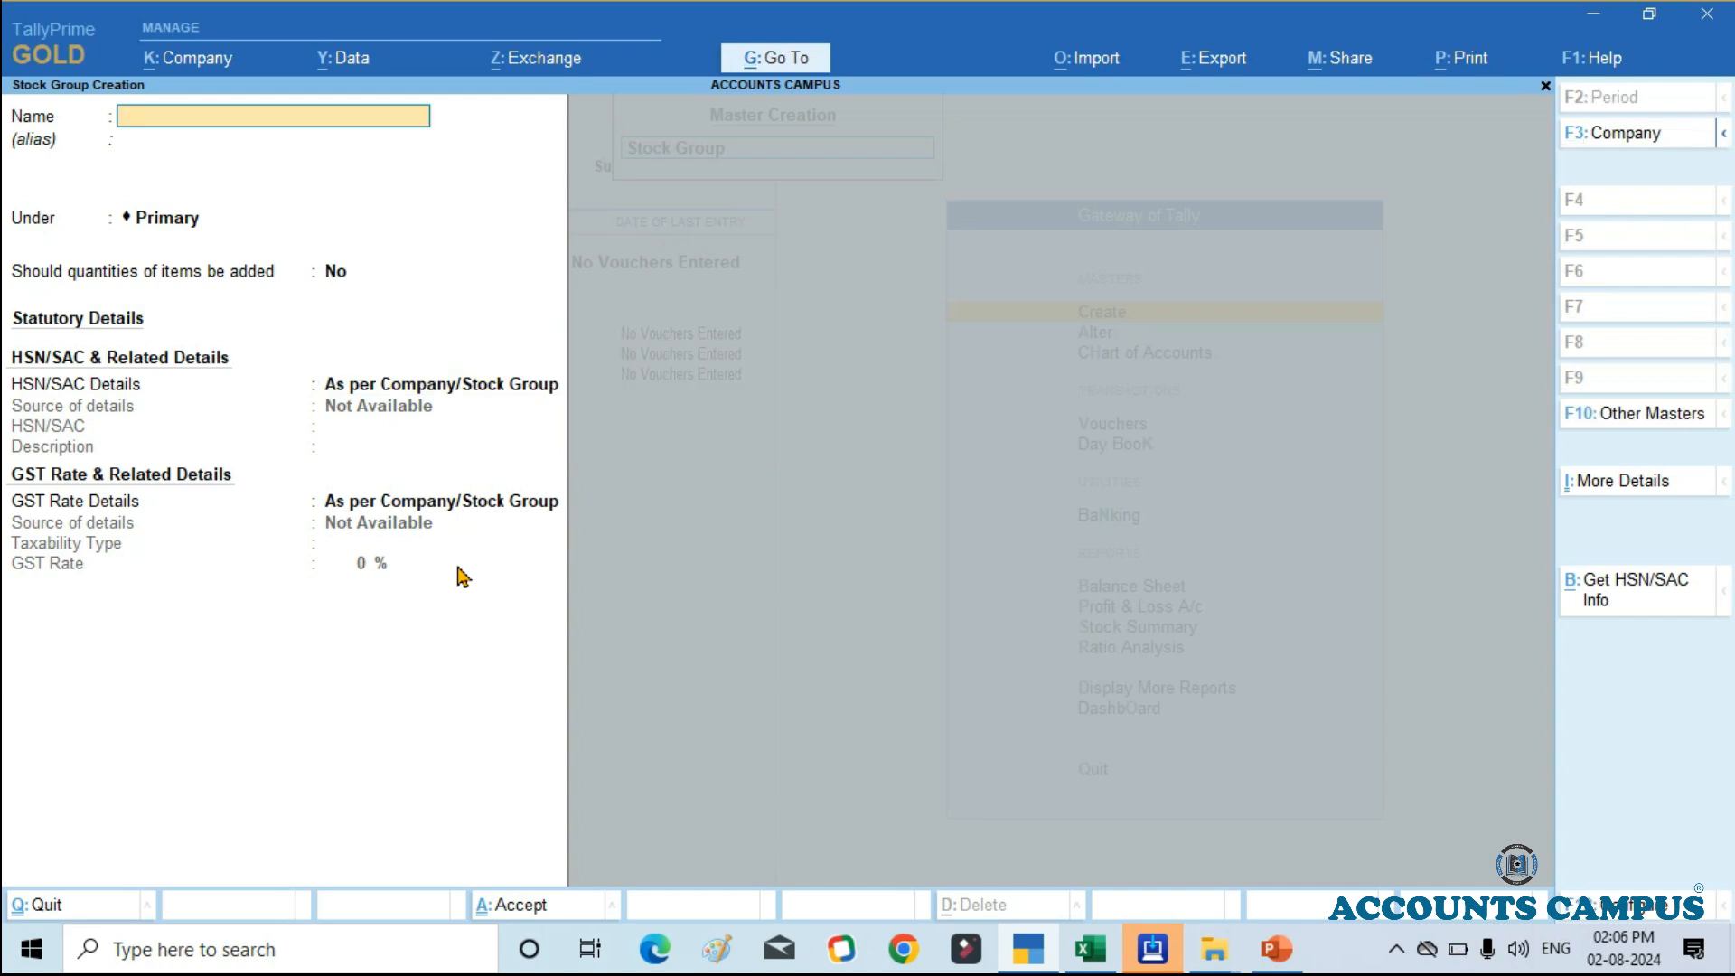
Step: Switch to the Excel stock list and review the product types in the opening stock table
left_click(1091, 951)
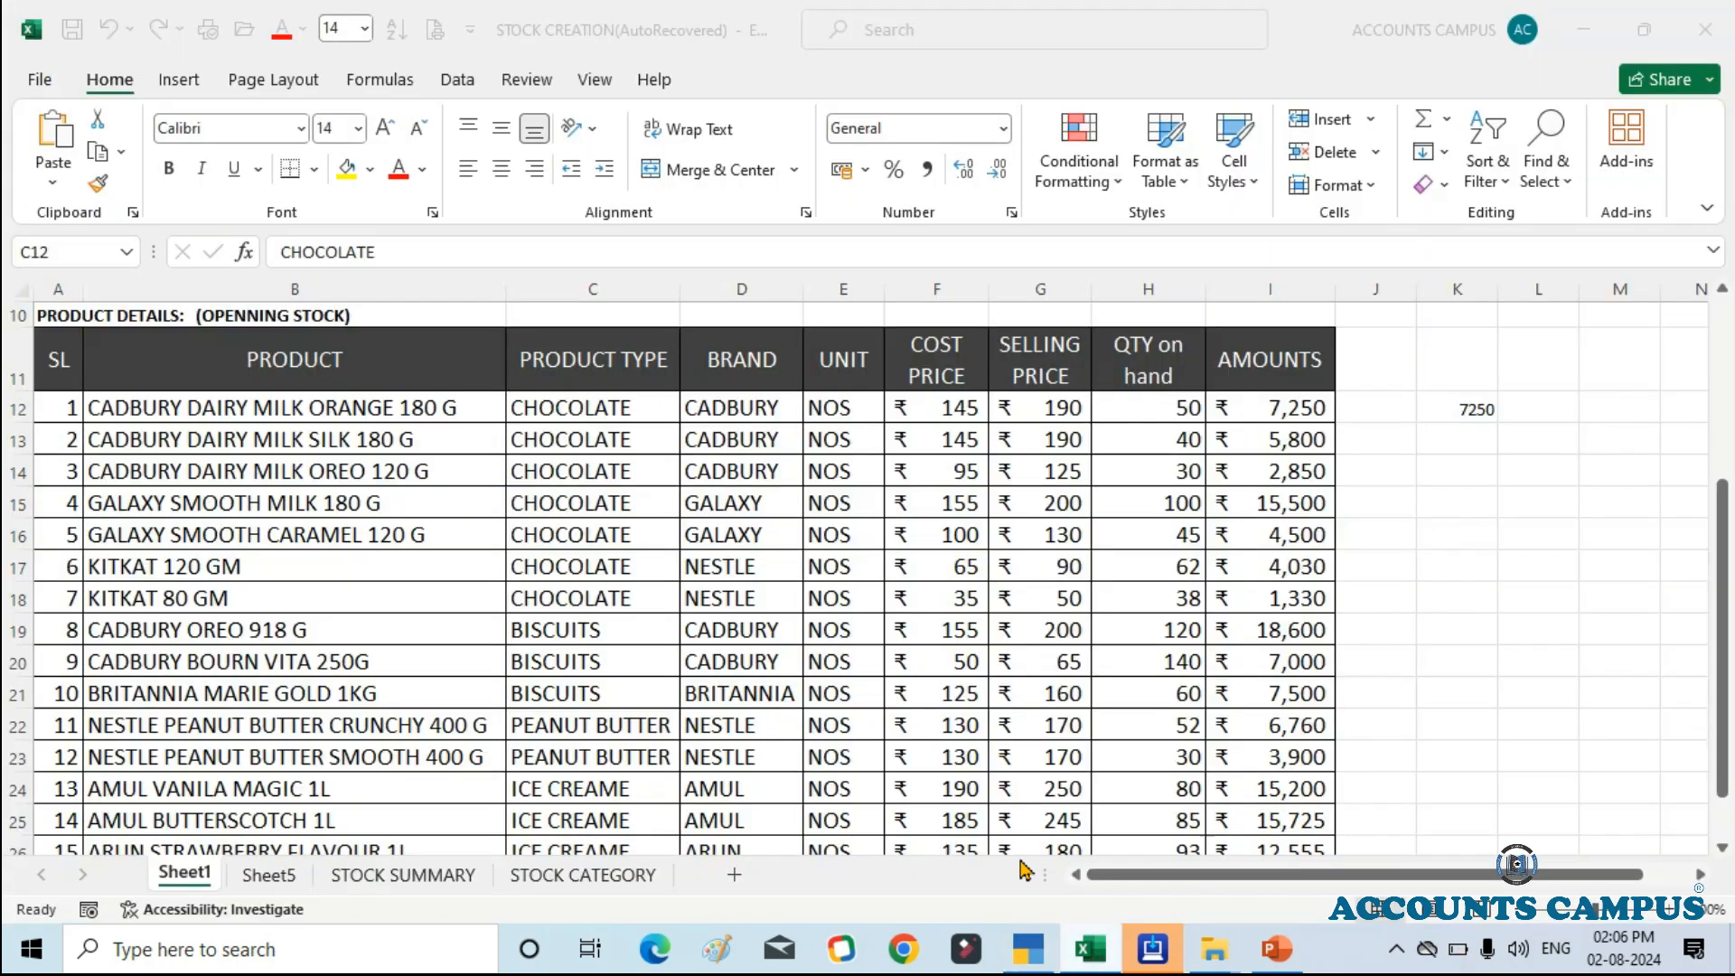
left_click(578, 474)
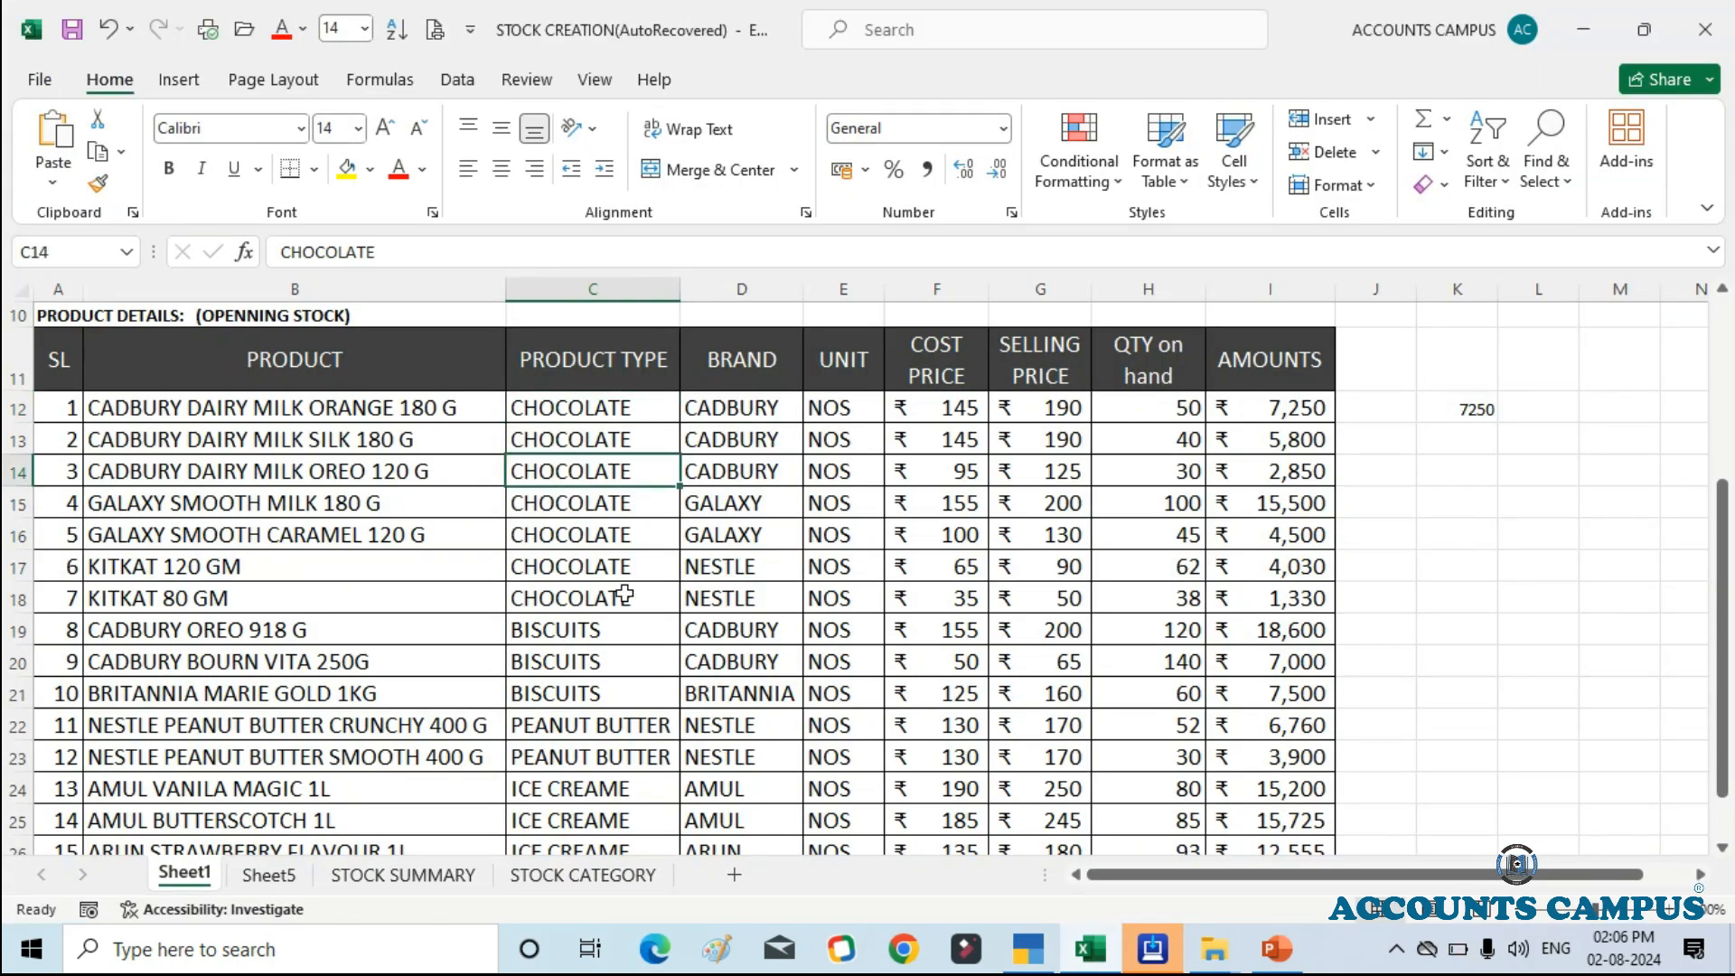
scroll(577, 598, "down", 1)
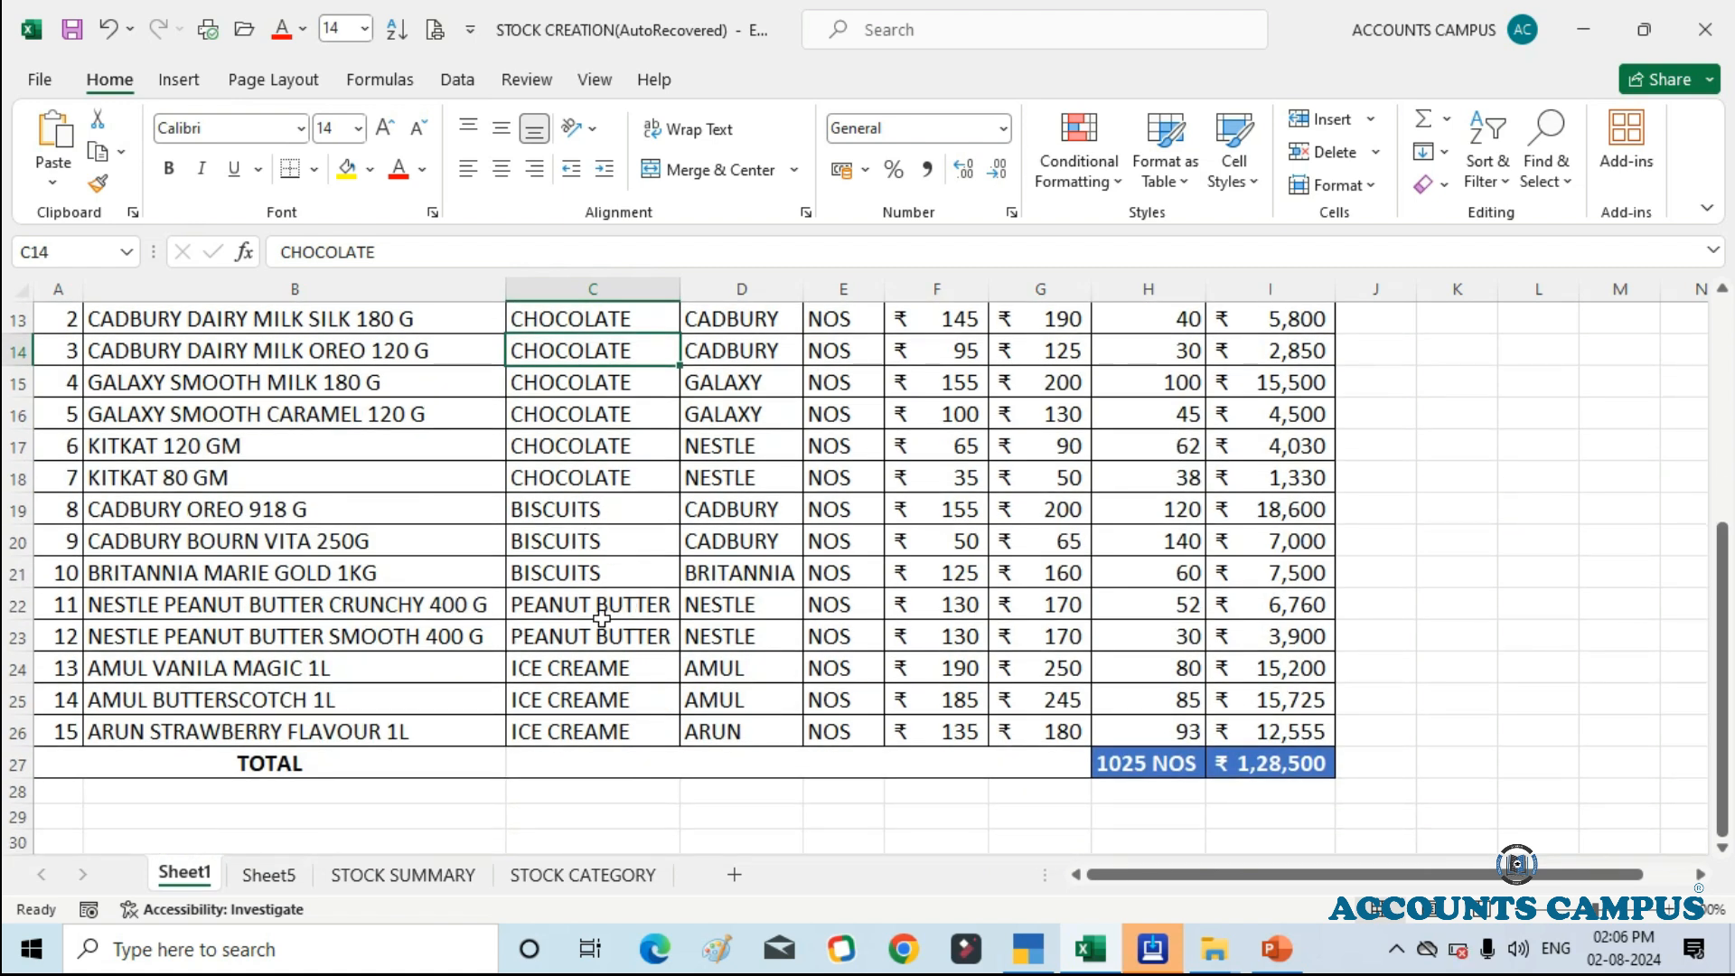
scroll(621, 686, "up", 2)
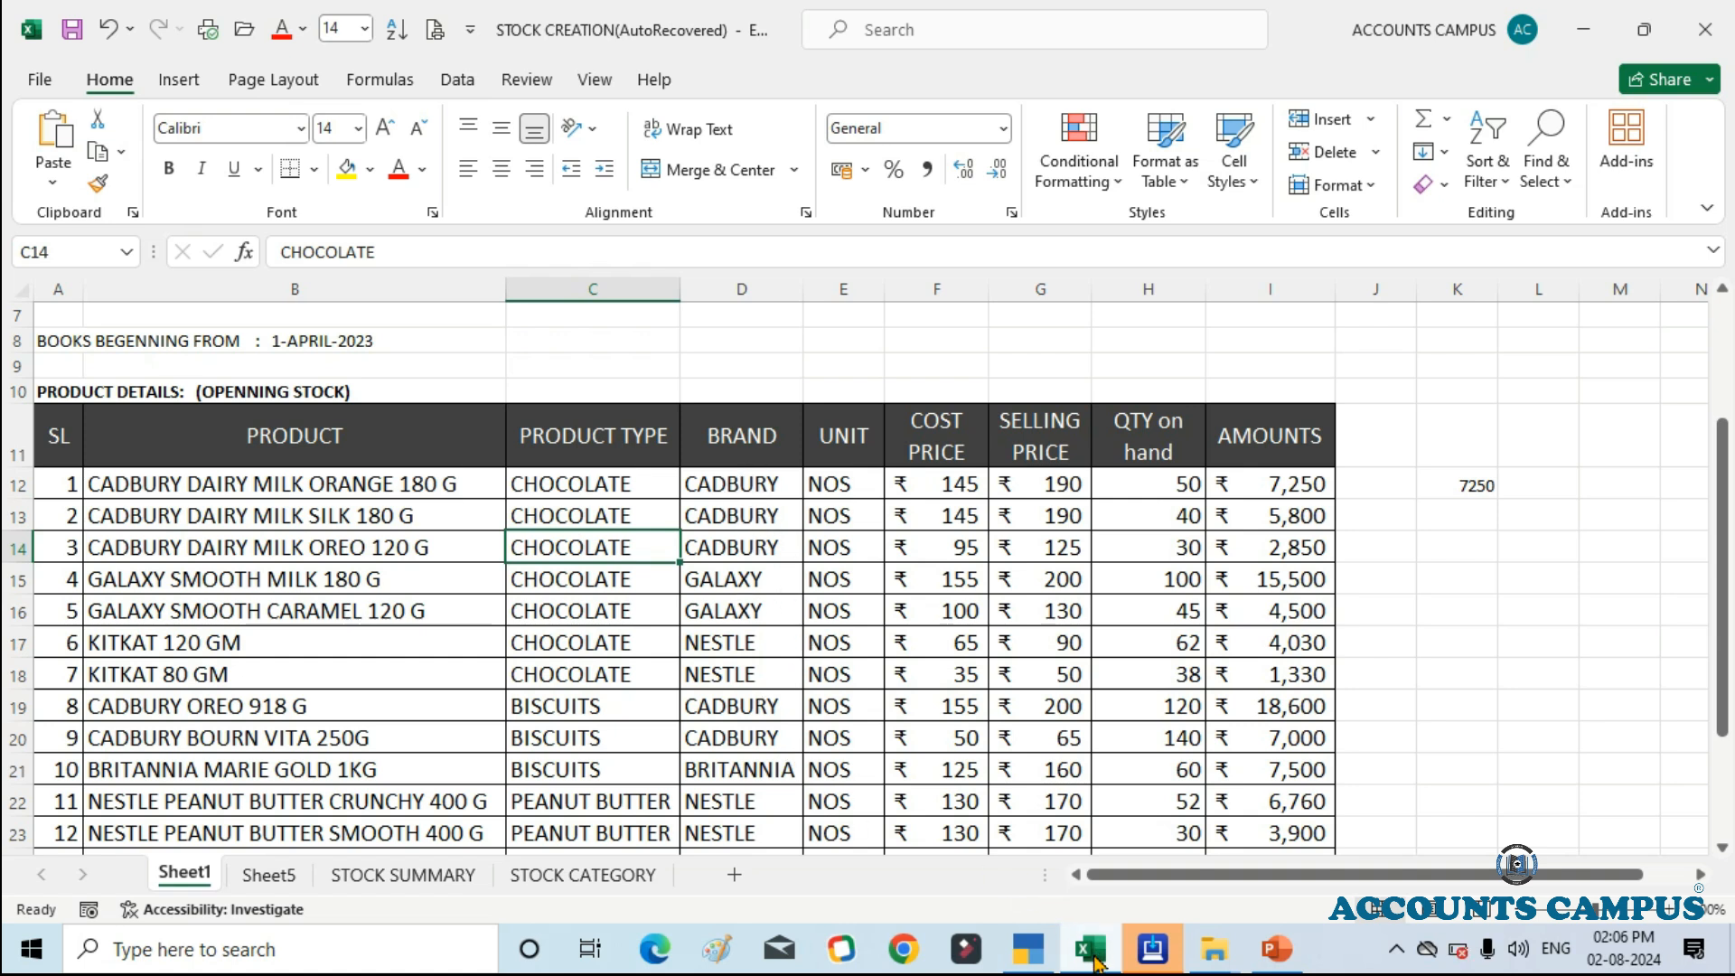
Step: Return to TallyPrime, leave the stock group form and open the creation form for a new stock category
left_click(1014, 929)
key("Escape")
key("y")
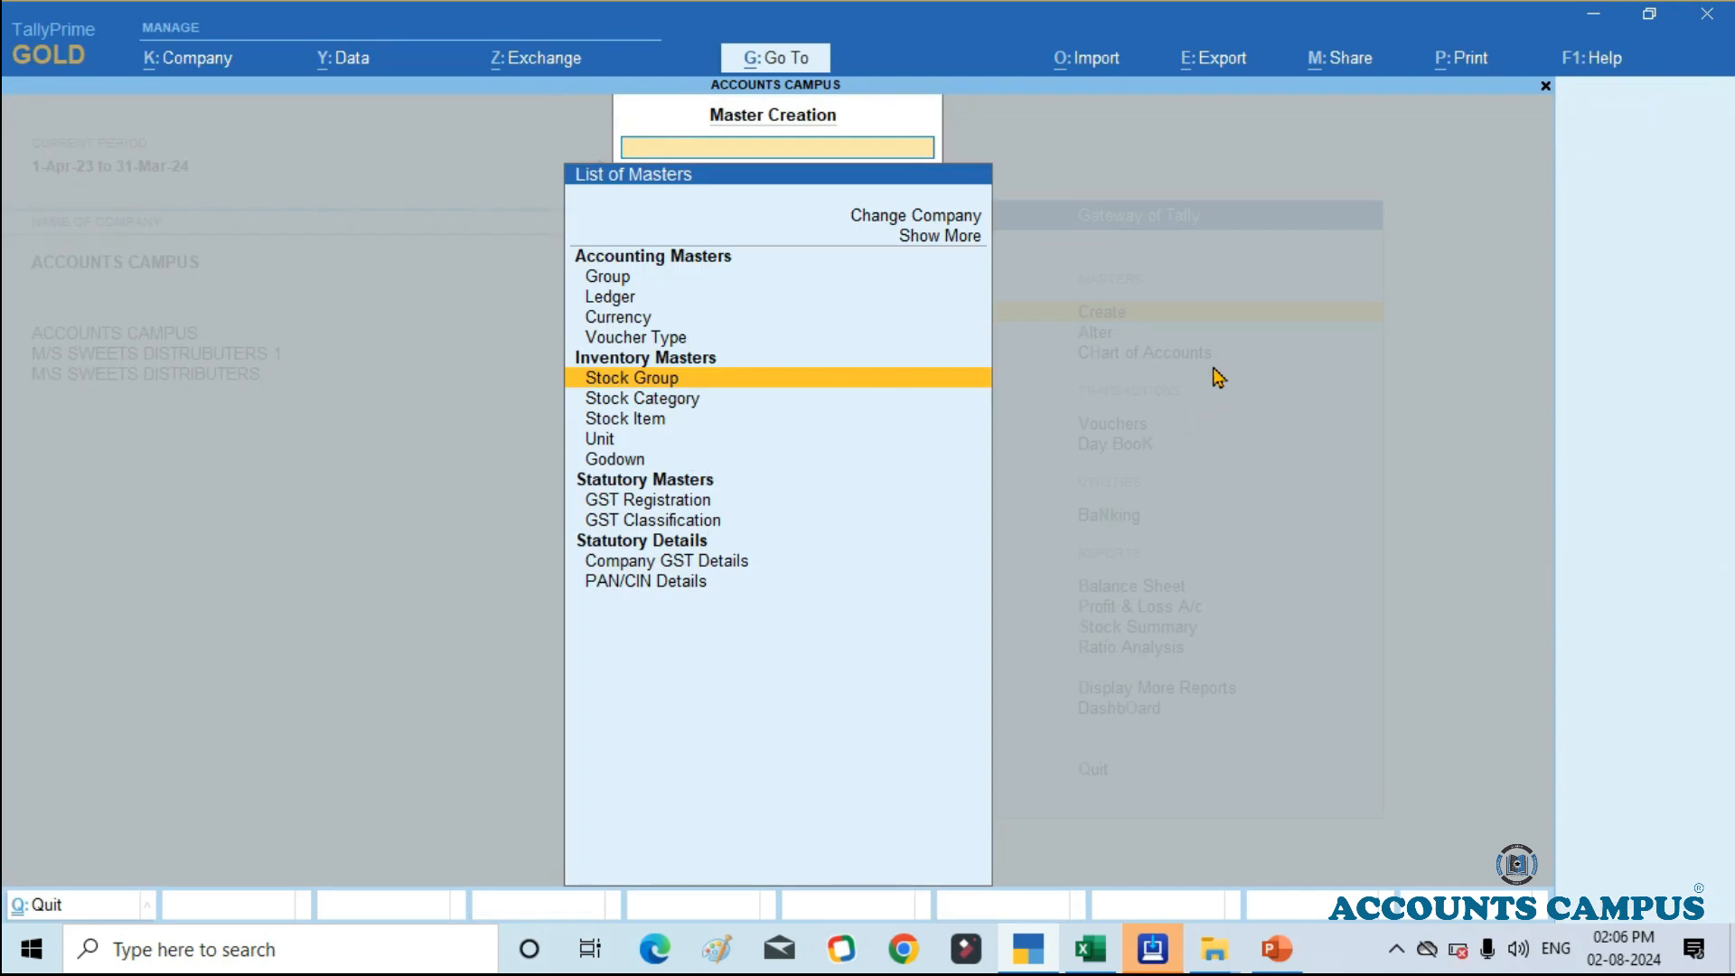
key("Down")
key("Return")
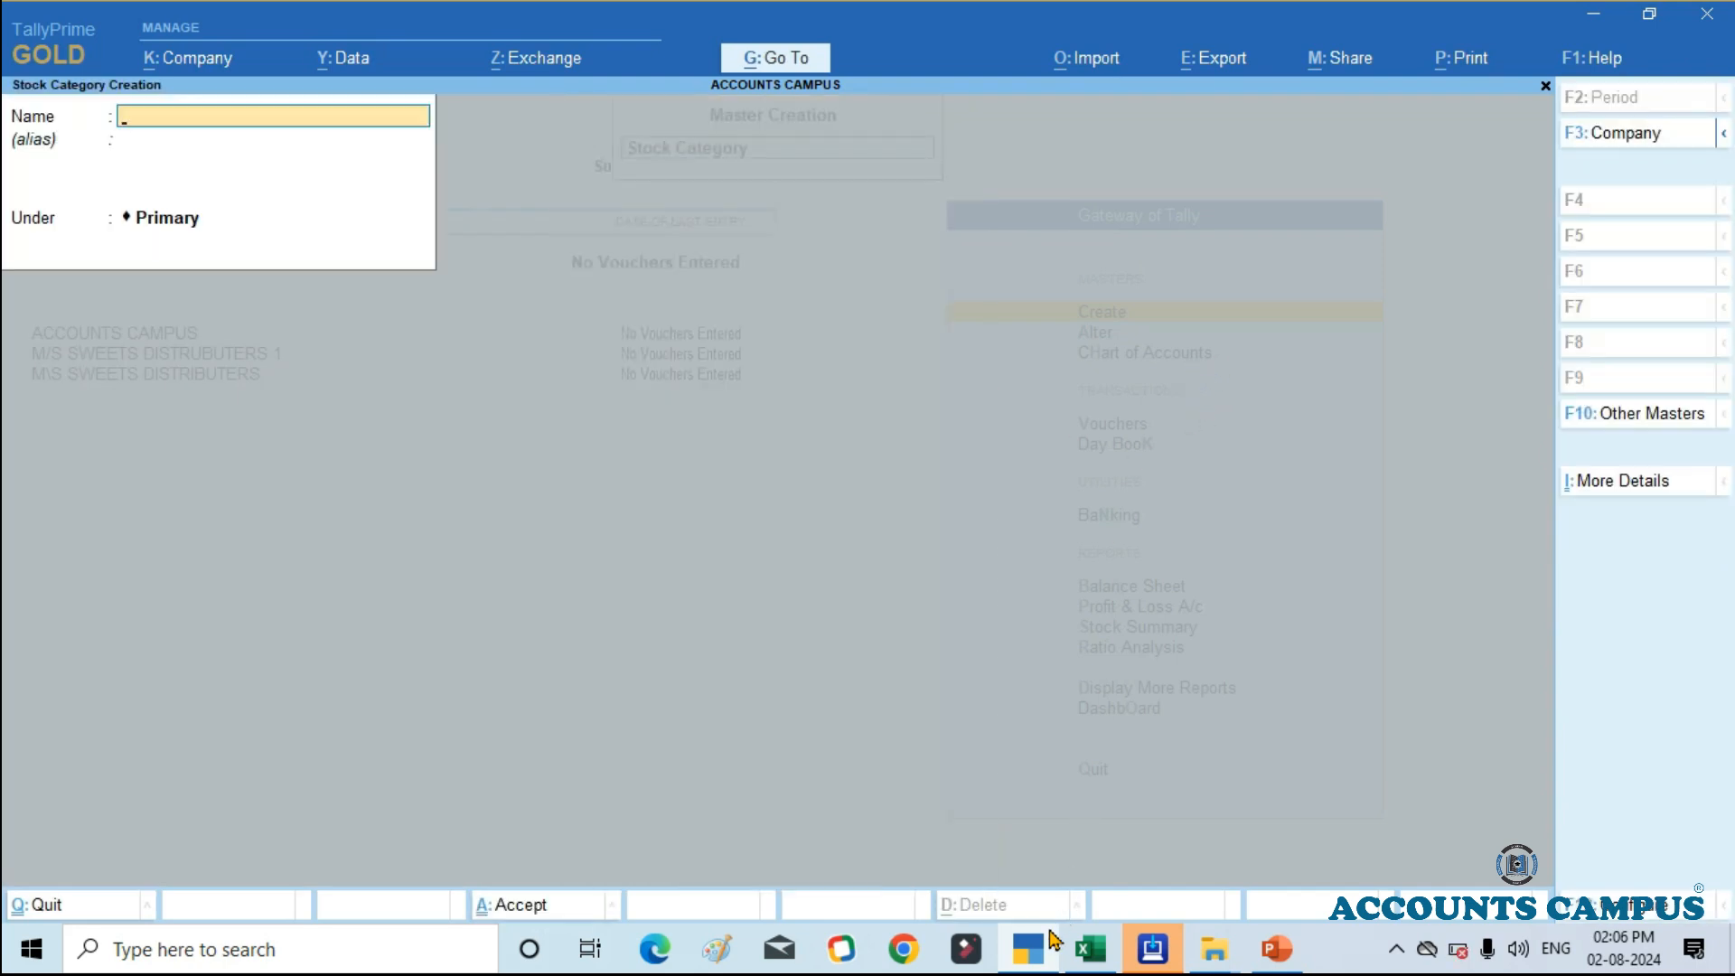
Step: Check the brands in the Excel stock list, and create the stock category CADBURY under Primary in TallyPrime
left_click(1091, 948)
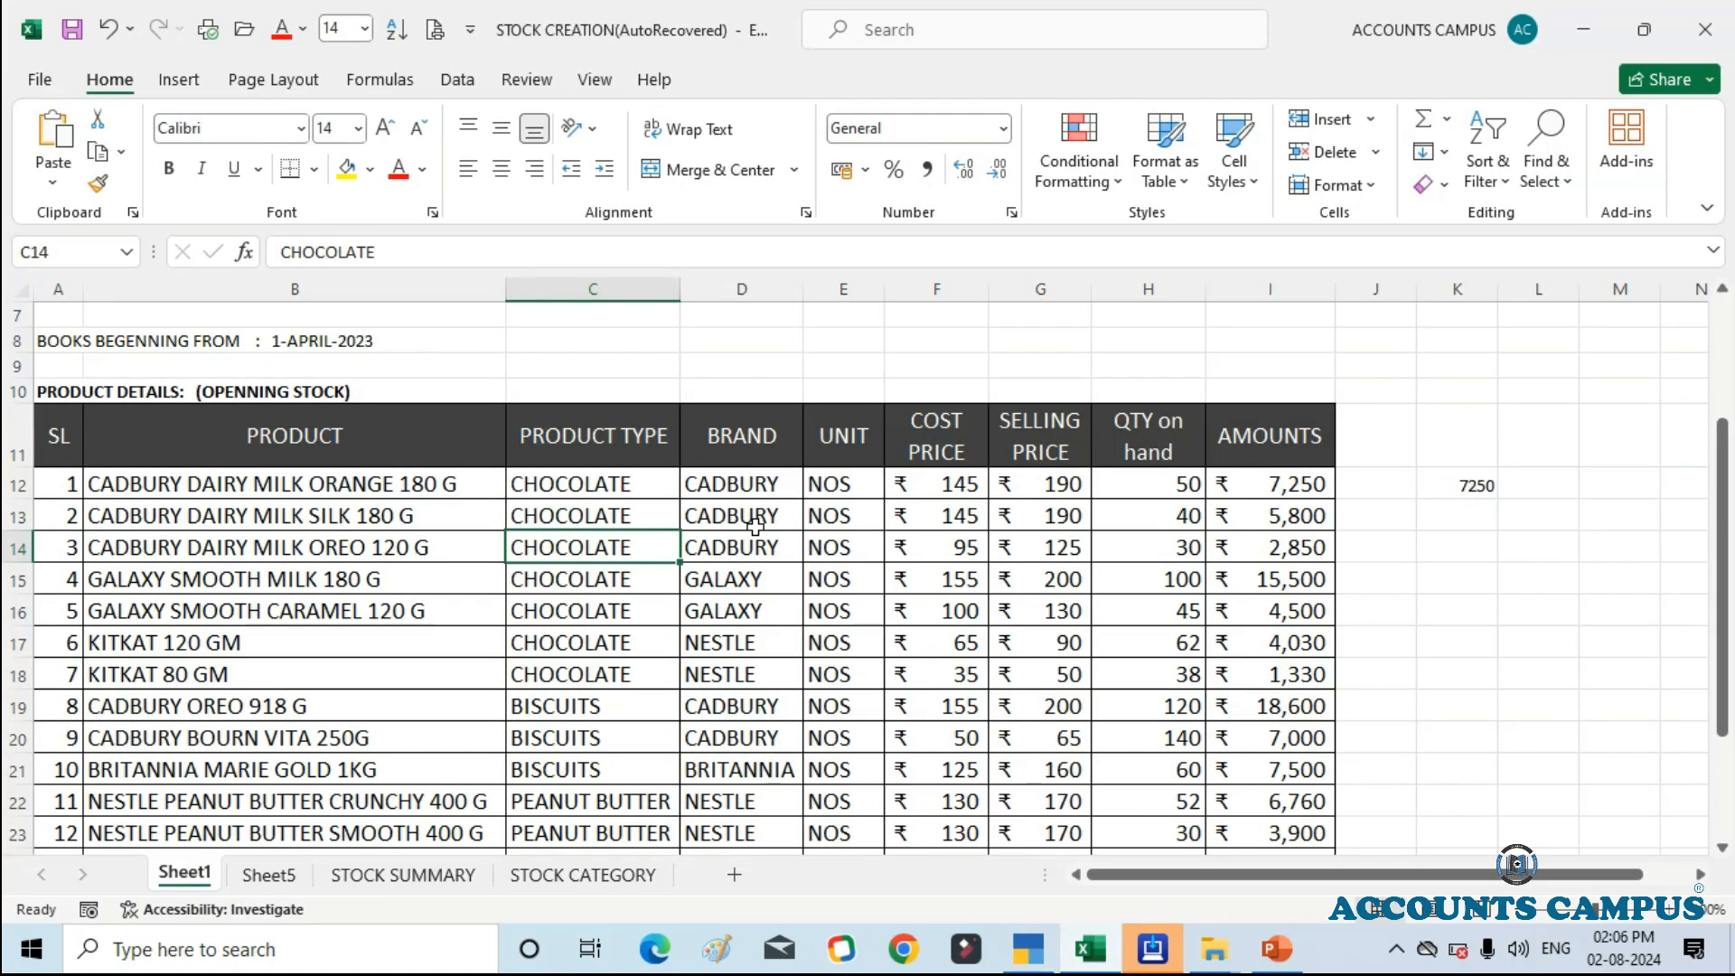
left_click(1091, 950)
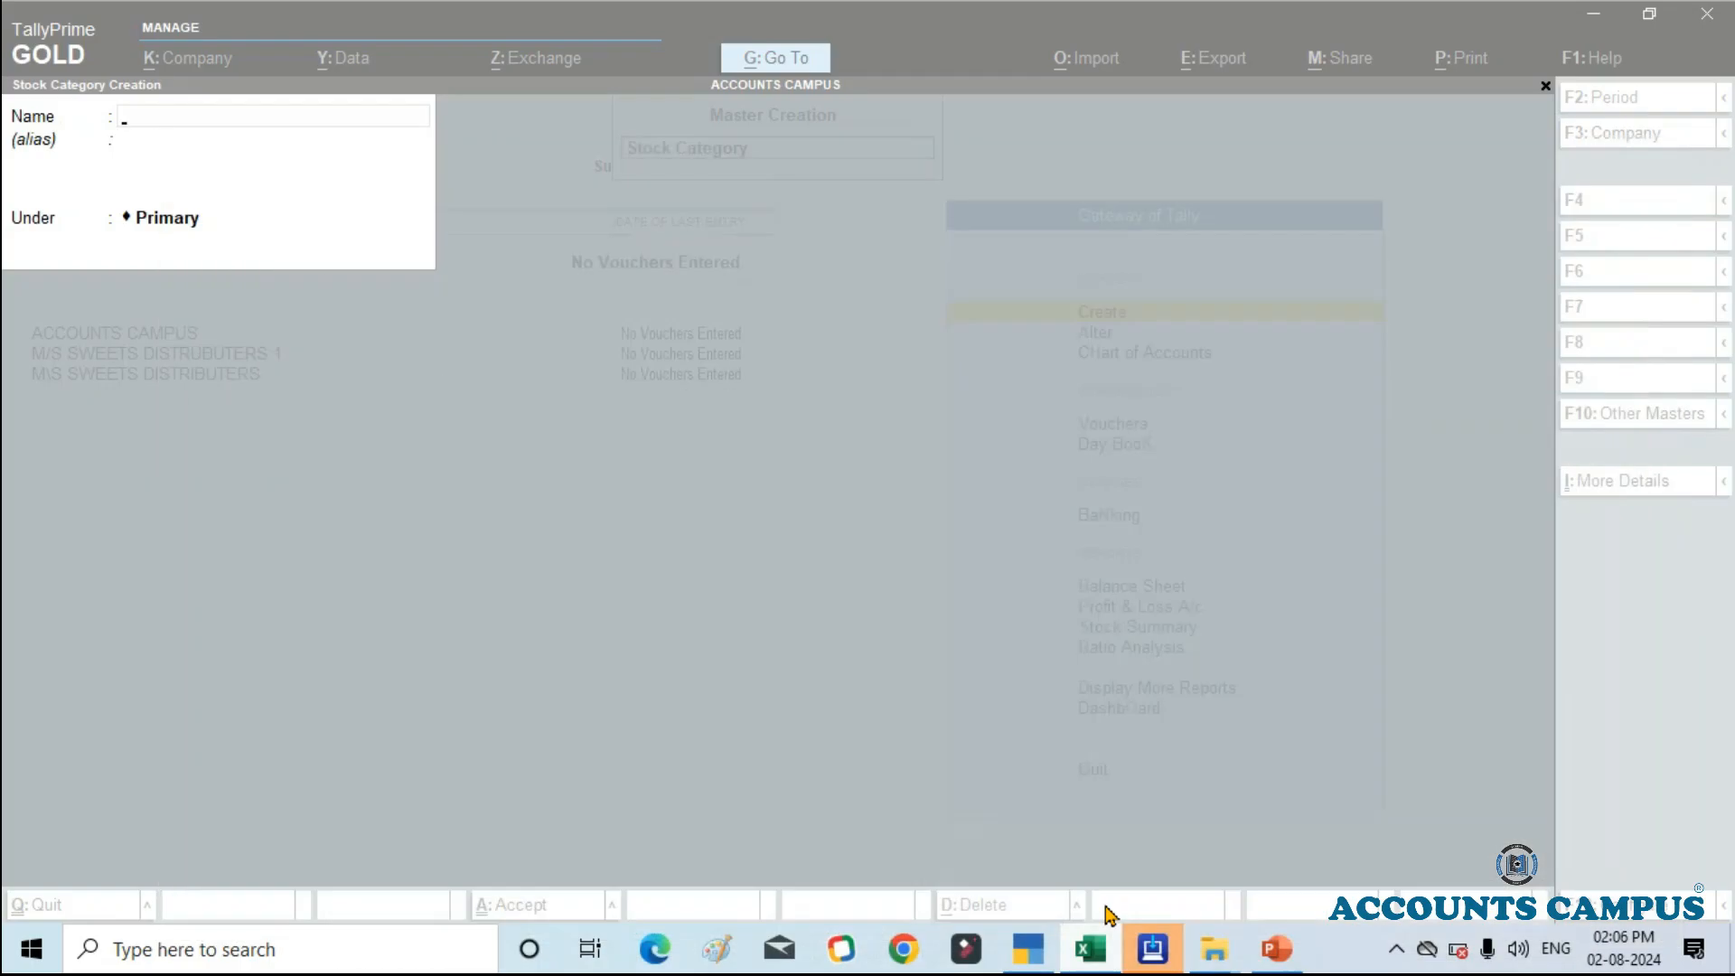
type("CAD")
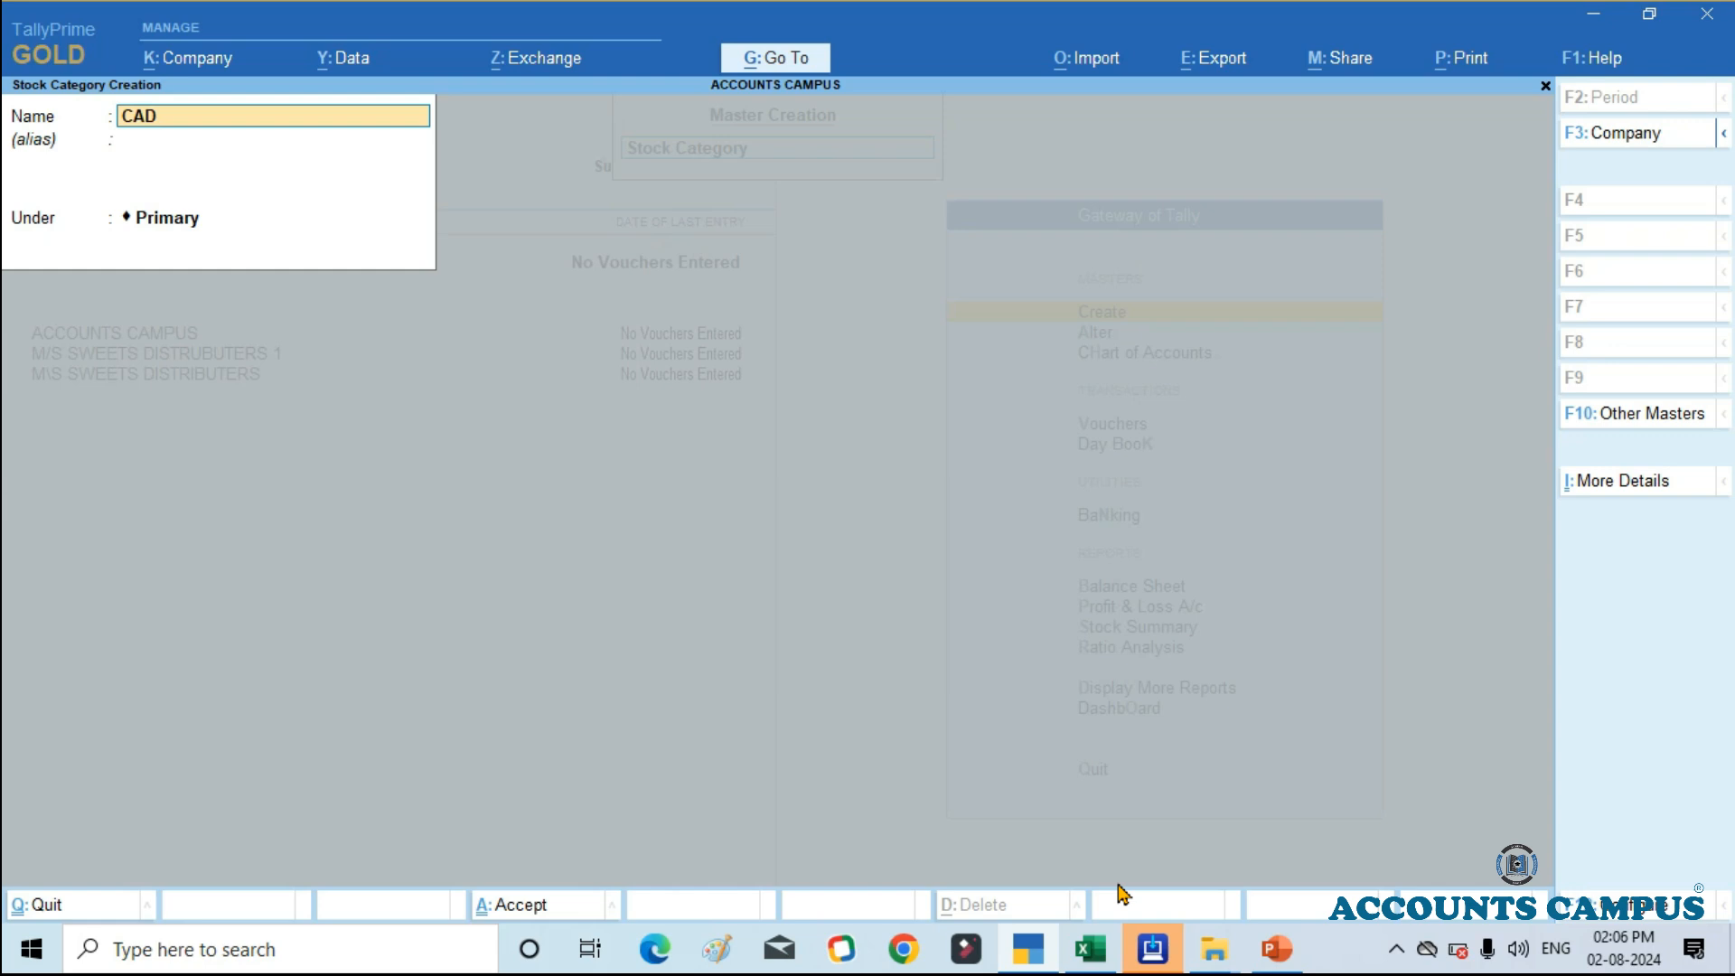
type("BURY")
key("Return")
key("Return")
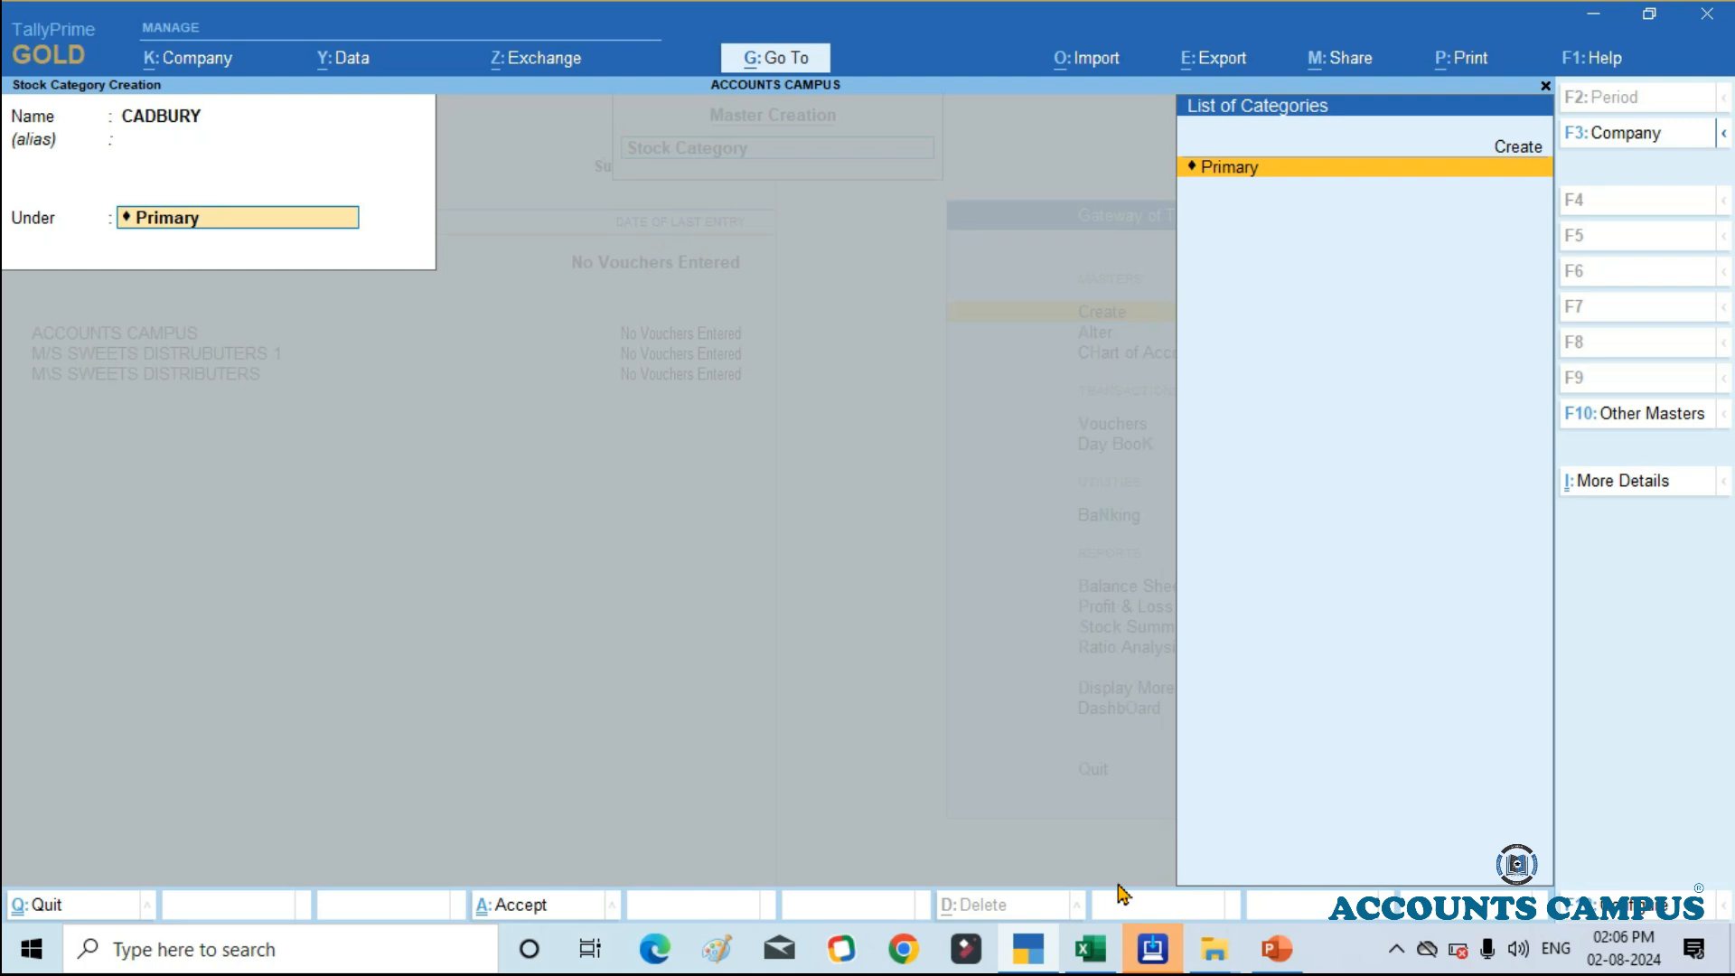
key("Return")
key("Return")
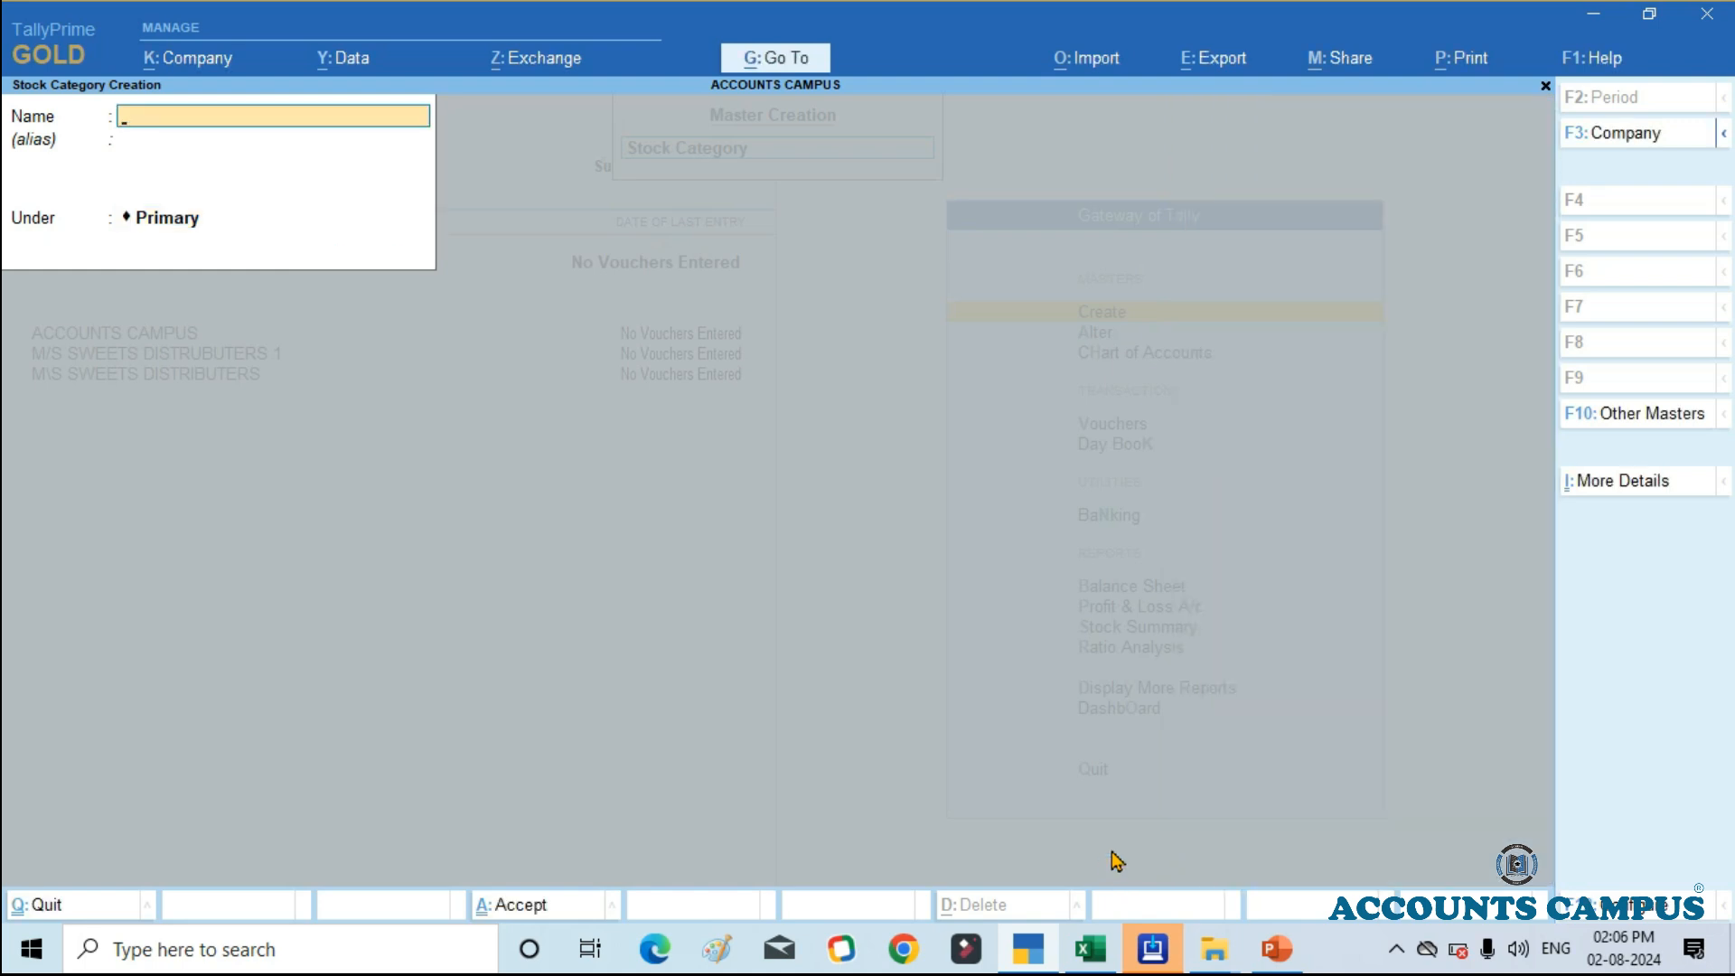
Step: Check the Excel list for the next brand, create the stock category GALAXY under Primary, and close the category form
left_click(1095, 953)
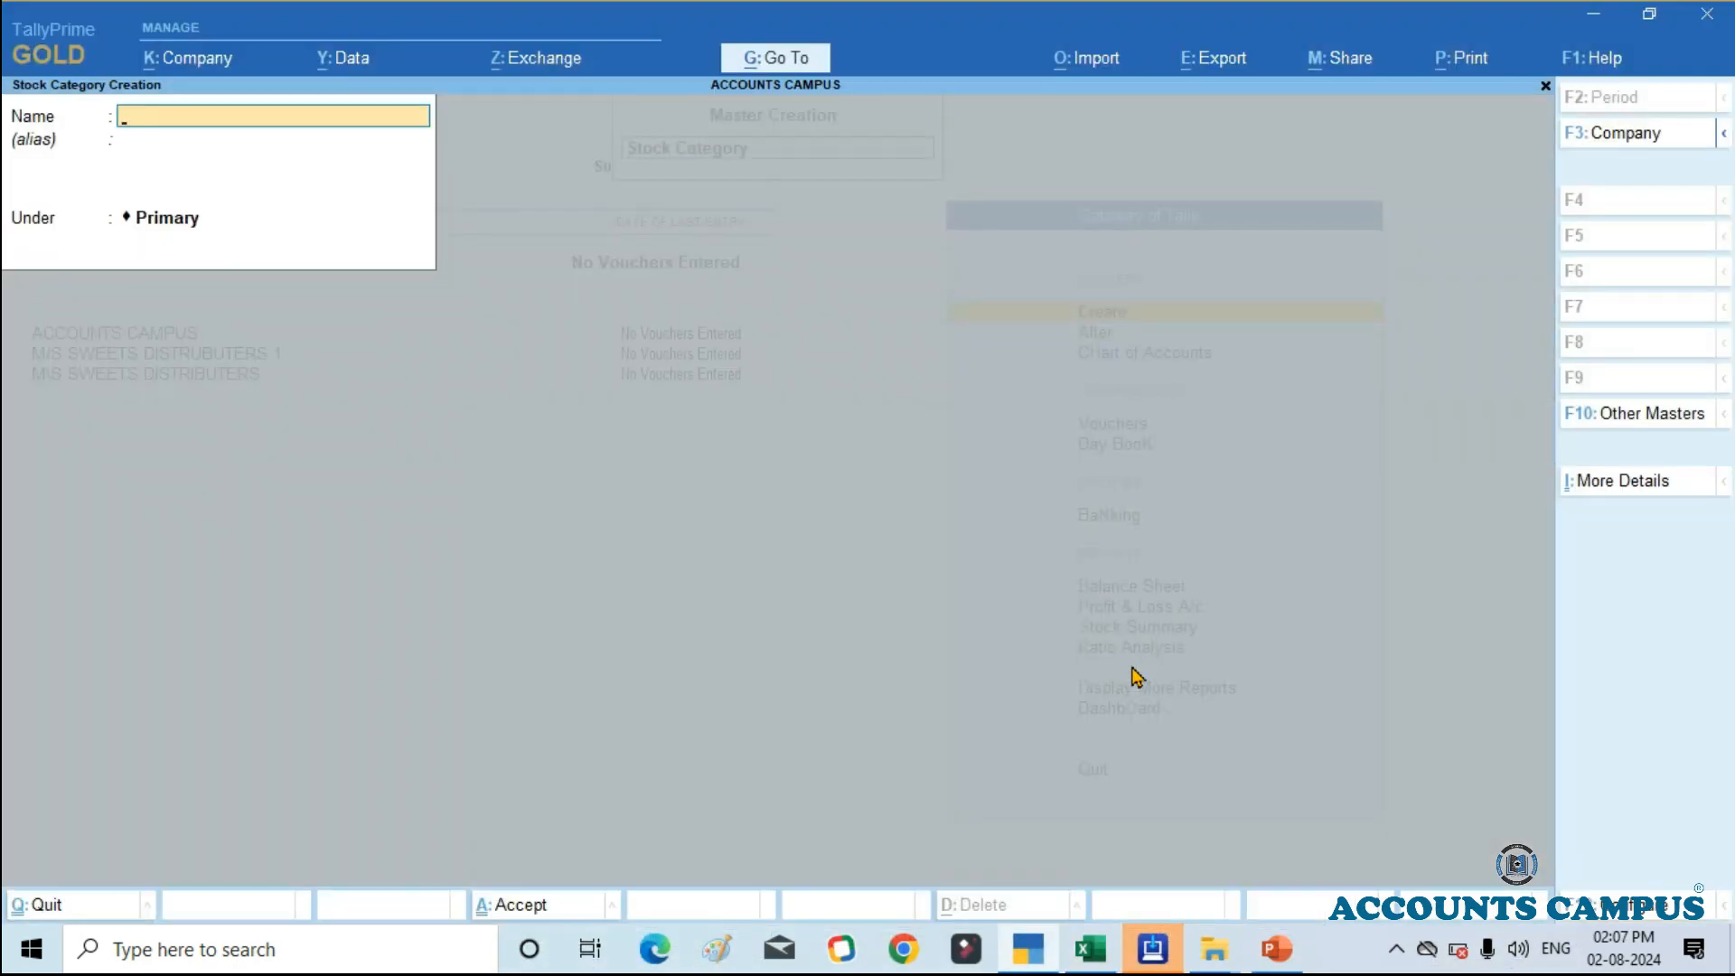
type("GALAXY")
key("Return")
key("Return")
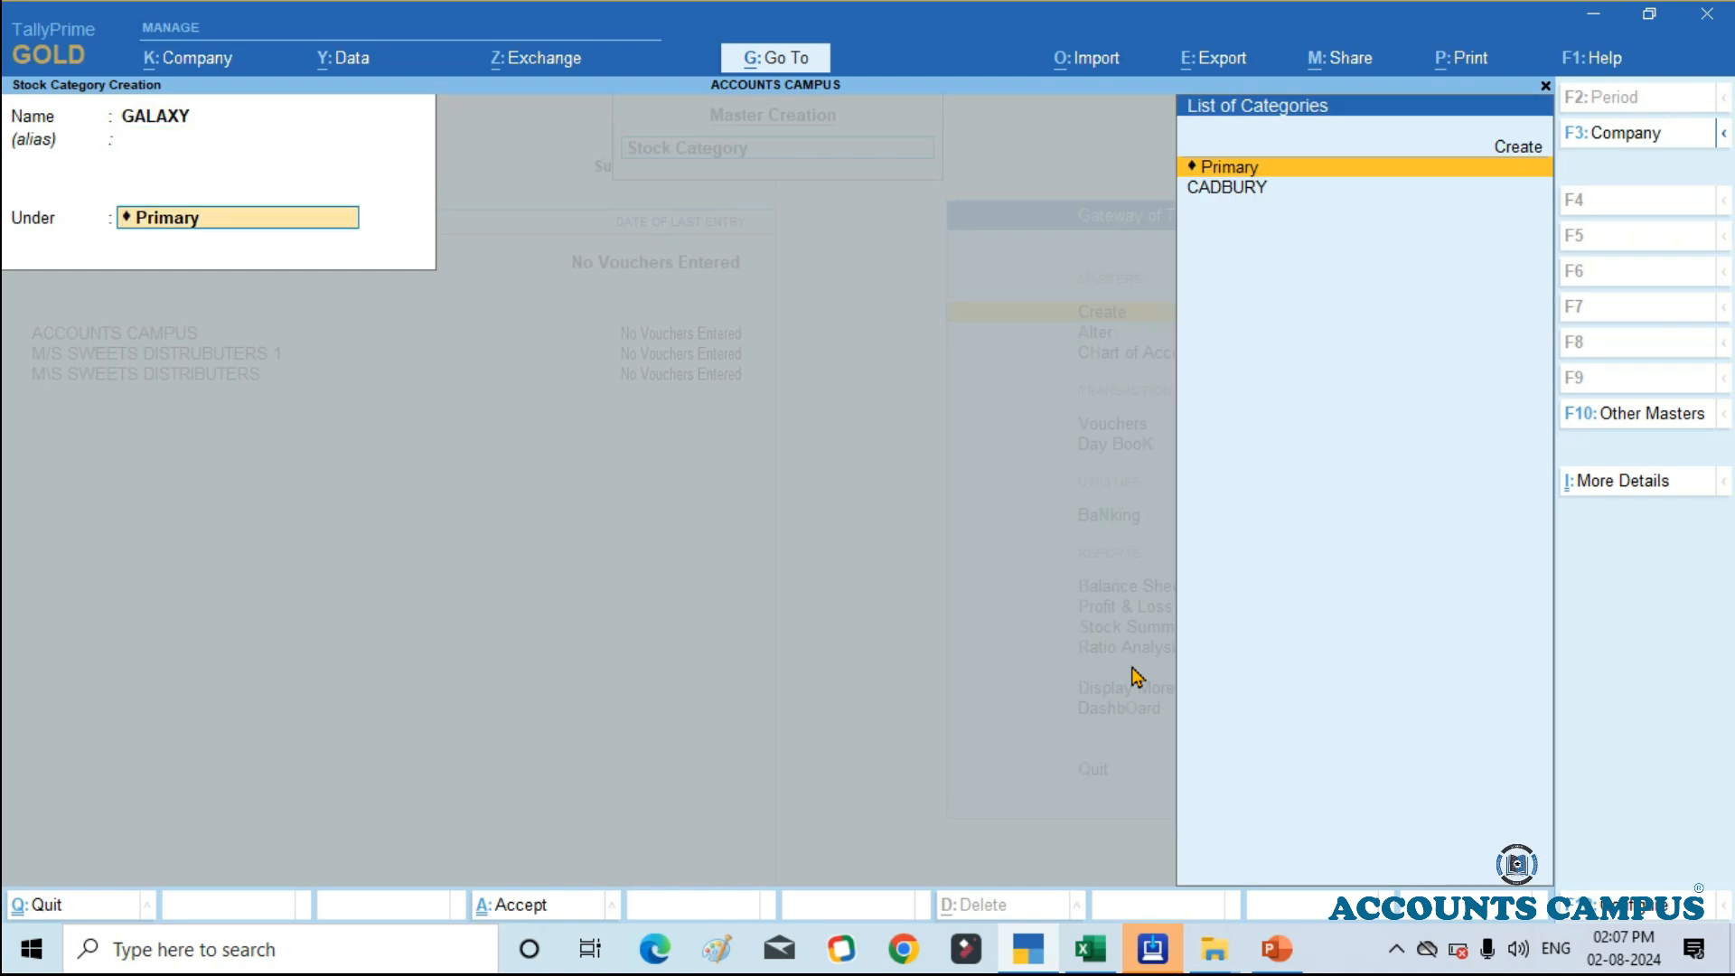
key("Return")
key("Return")
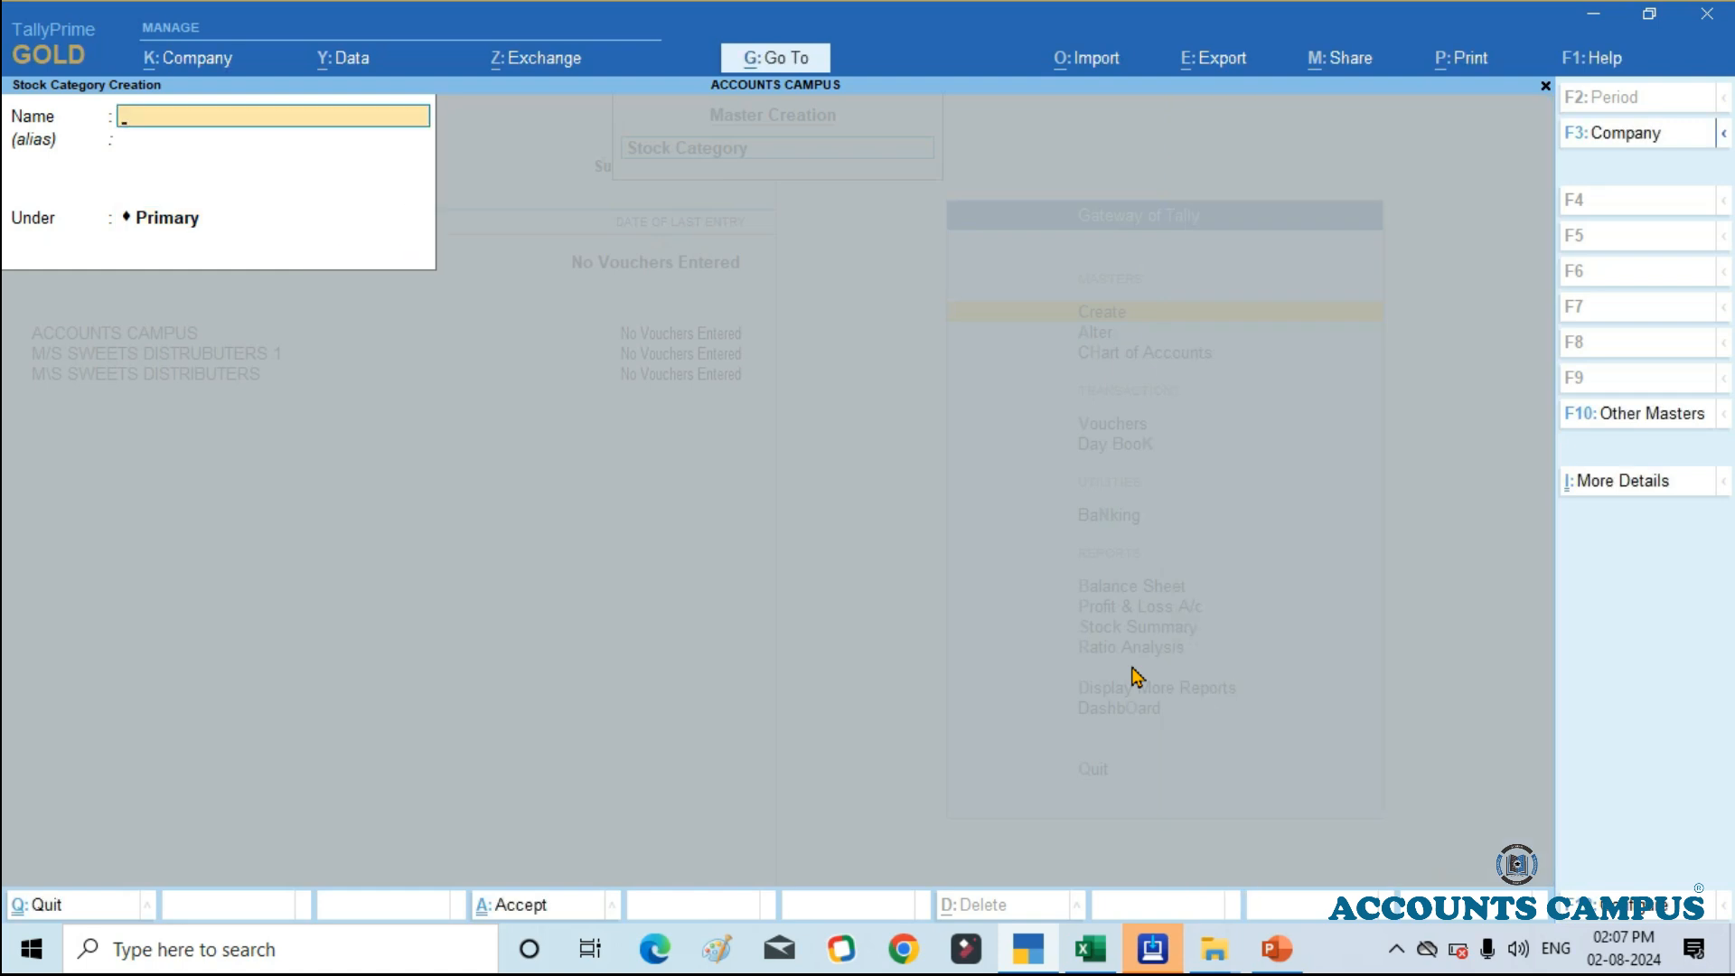
key("Escape")
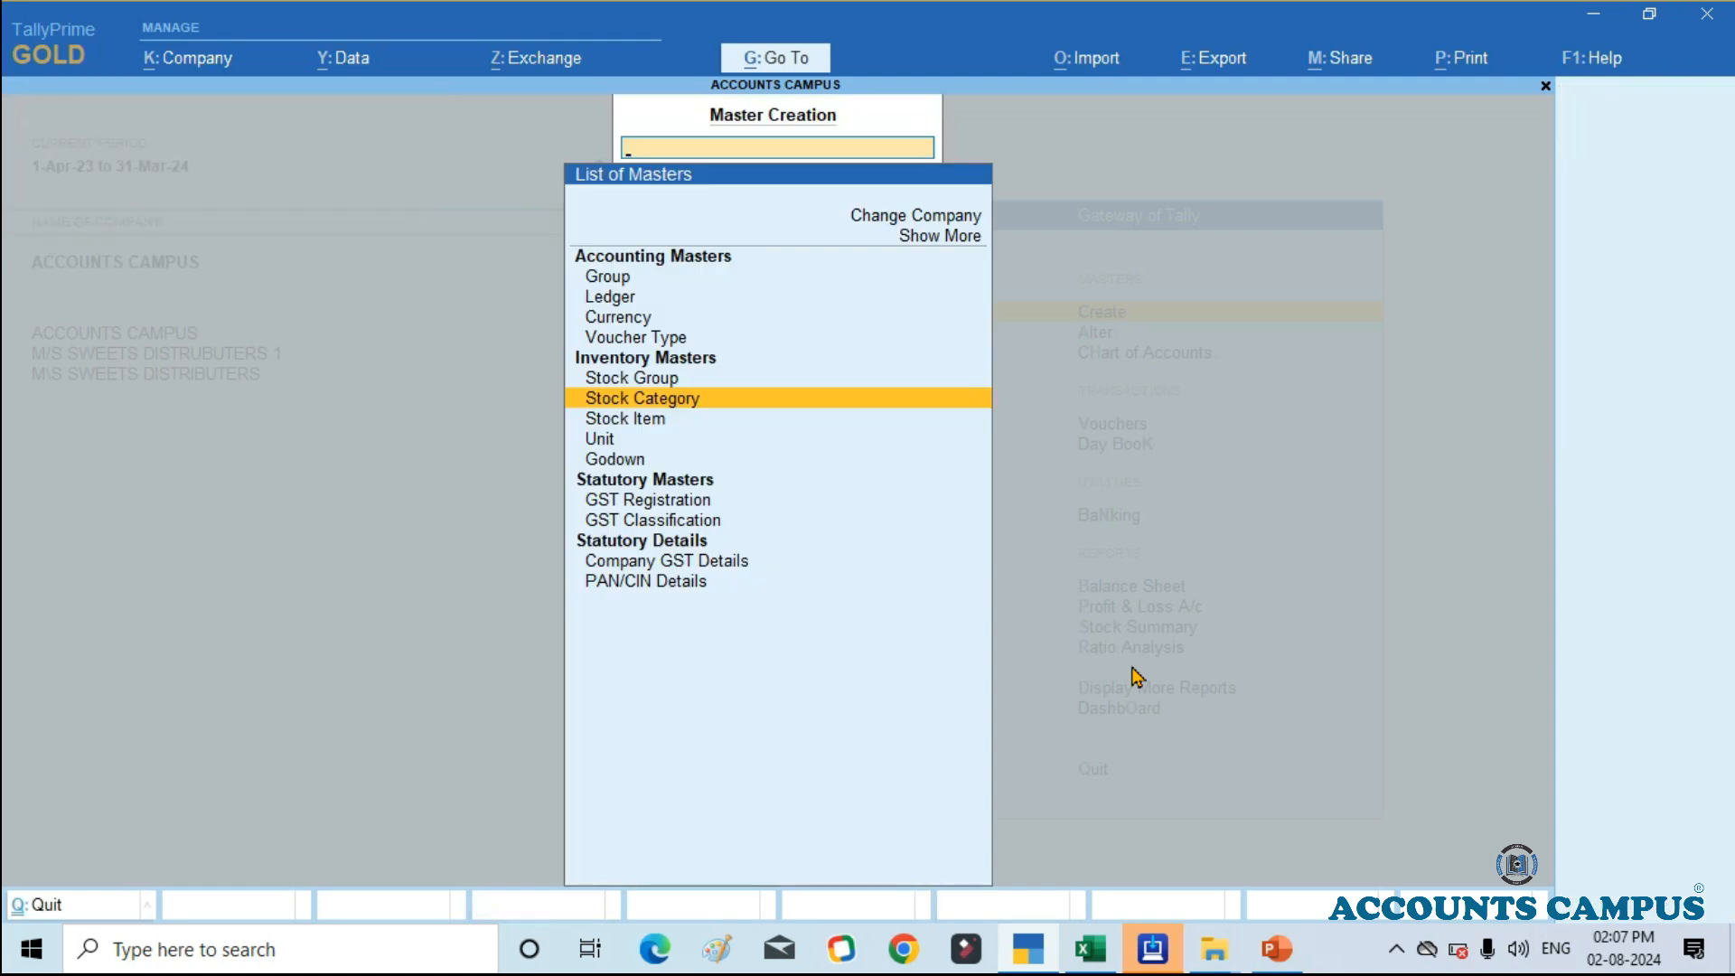
Step: Check the unit of the products in the Excel list, and open the unit creation form in TallyPrime
key("Down")
key("Down")
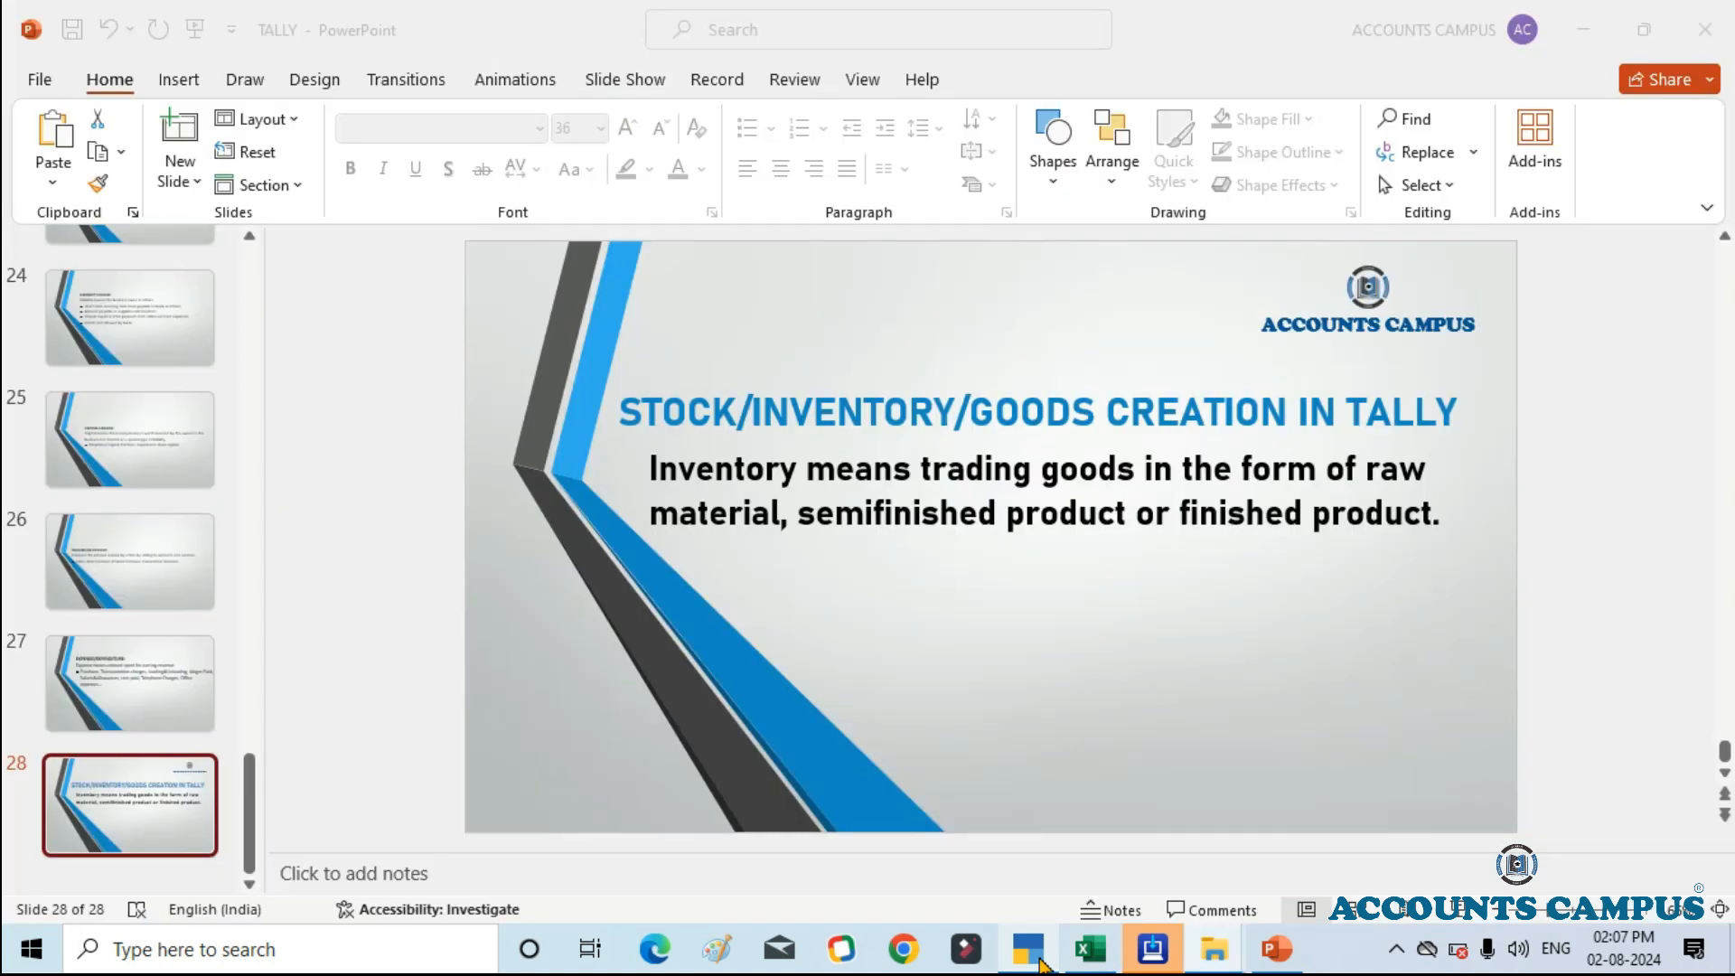
left_click(1090, 948)
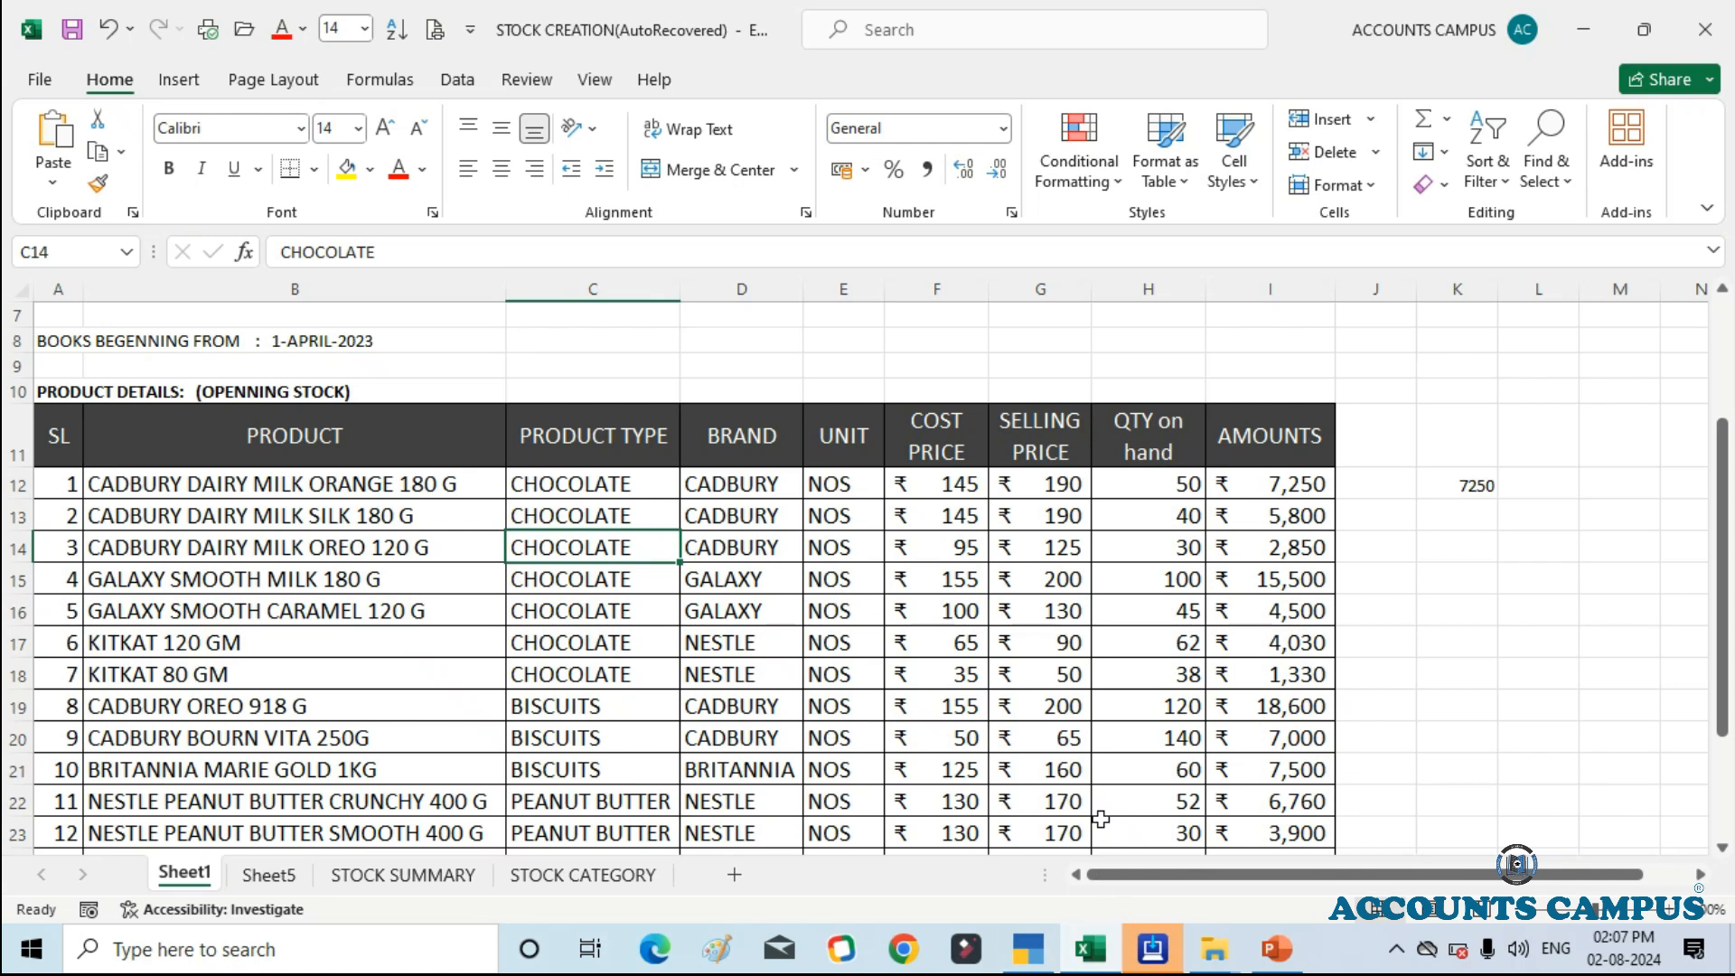
left_click(1036, 948)
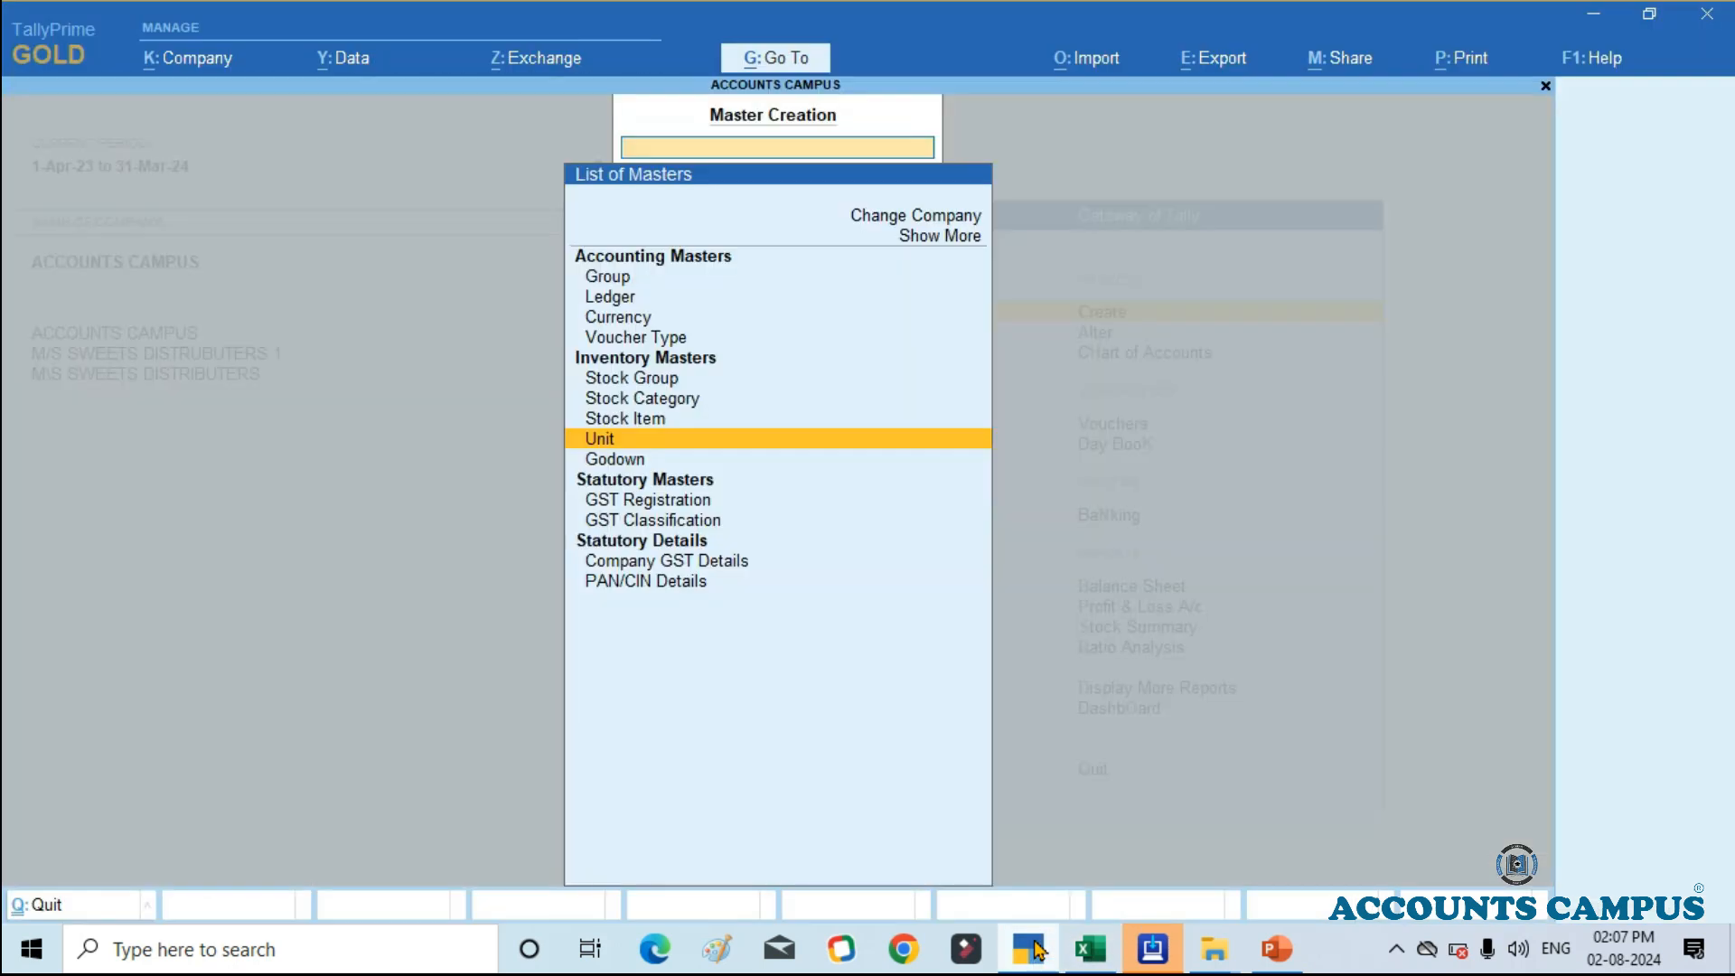
key("Return")
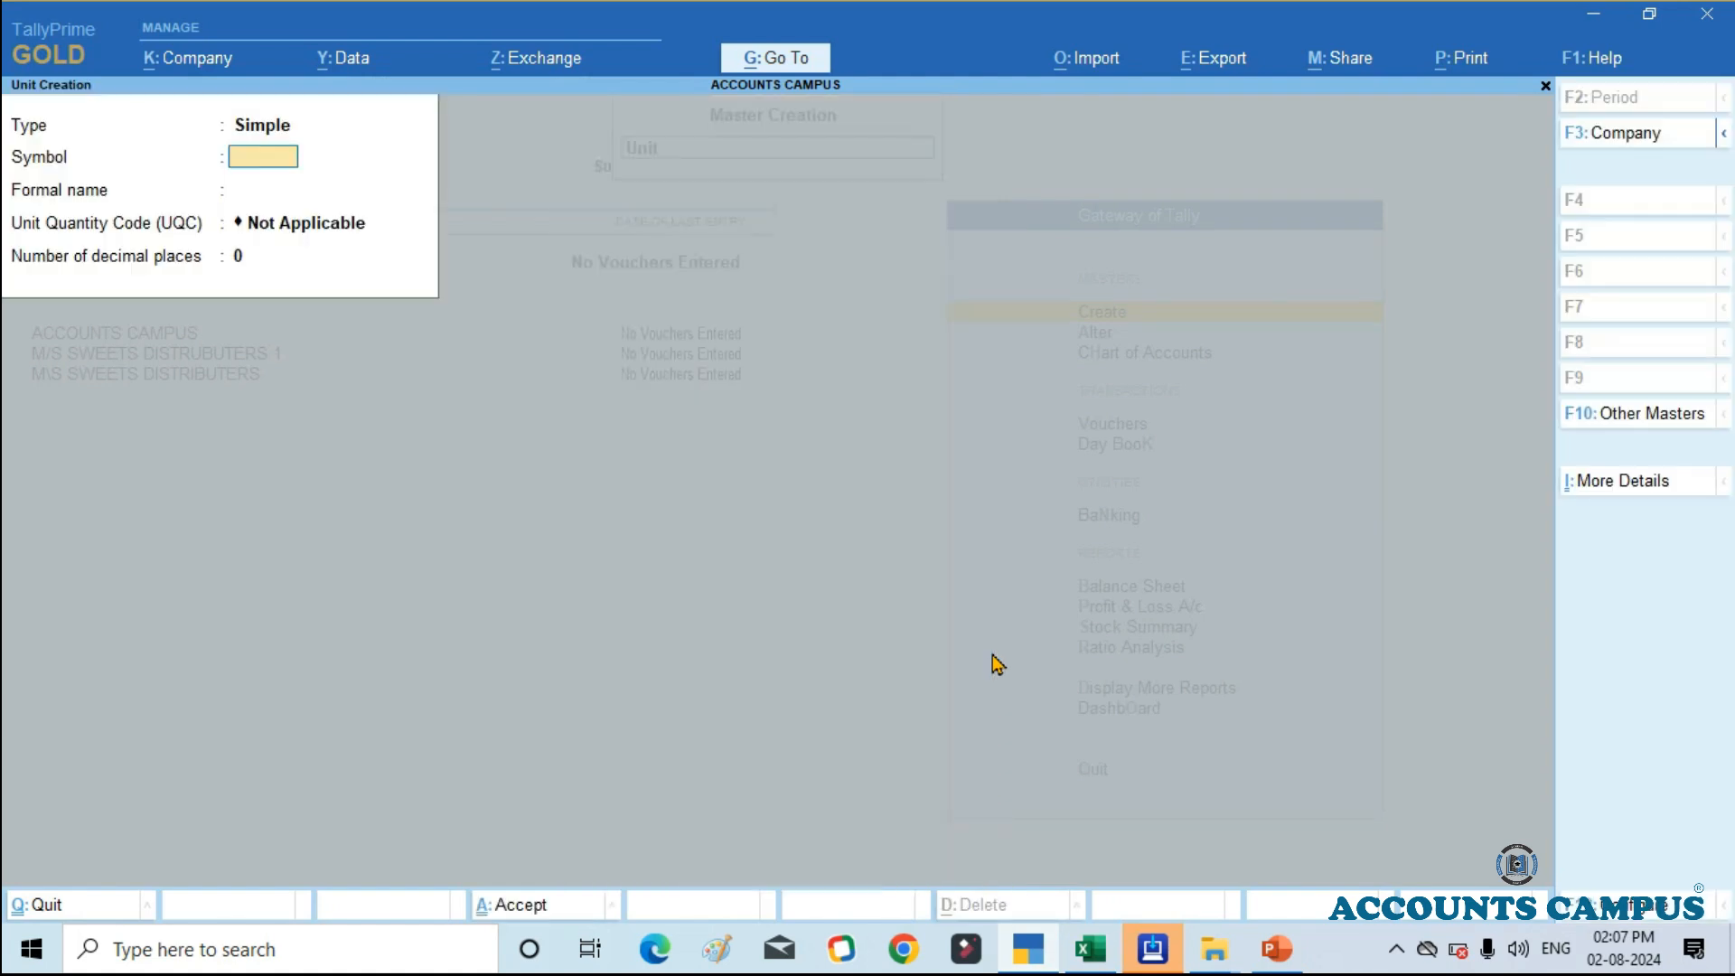
Step: Fill in the simple unit with symbol NOS, formal name NUMBERS and unit quantity code NOS-NUMBERS
type("NOS")
key("Return")
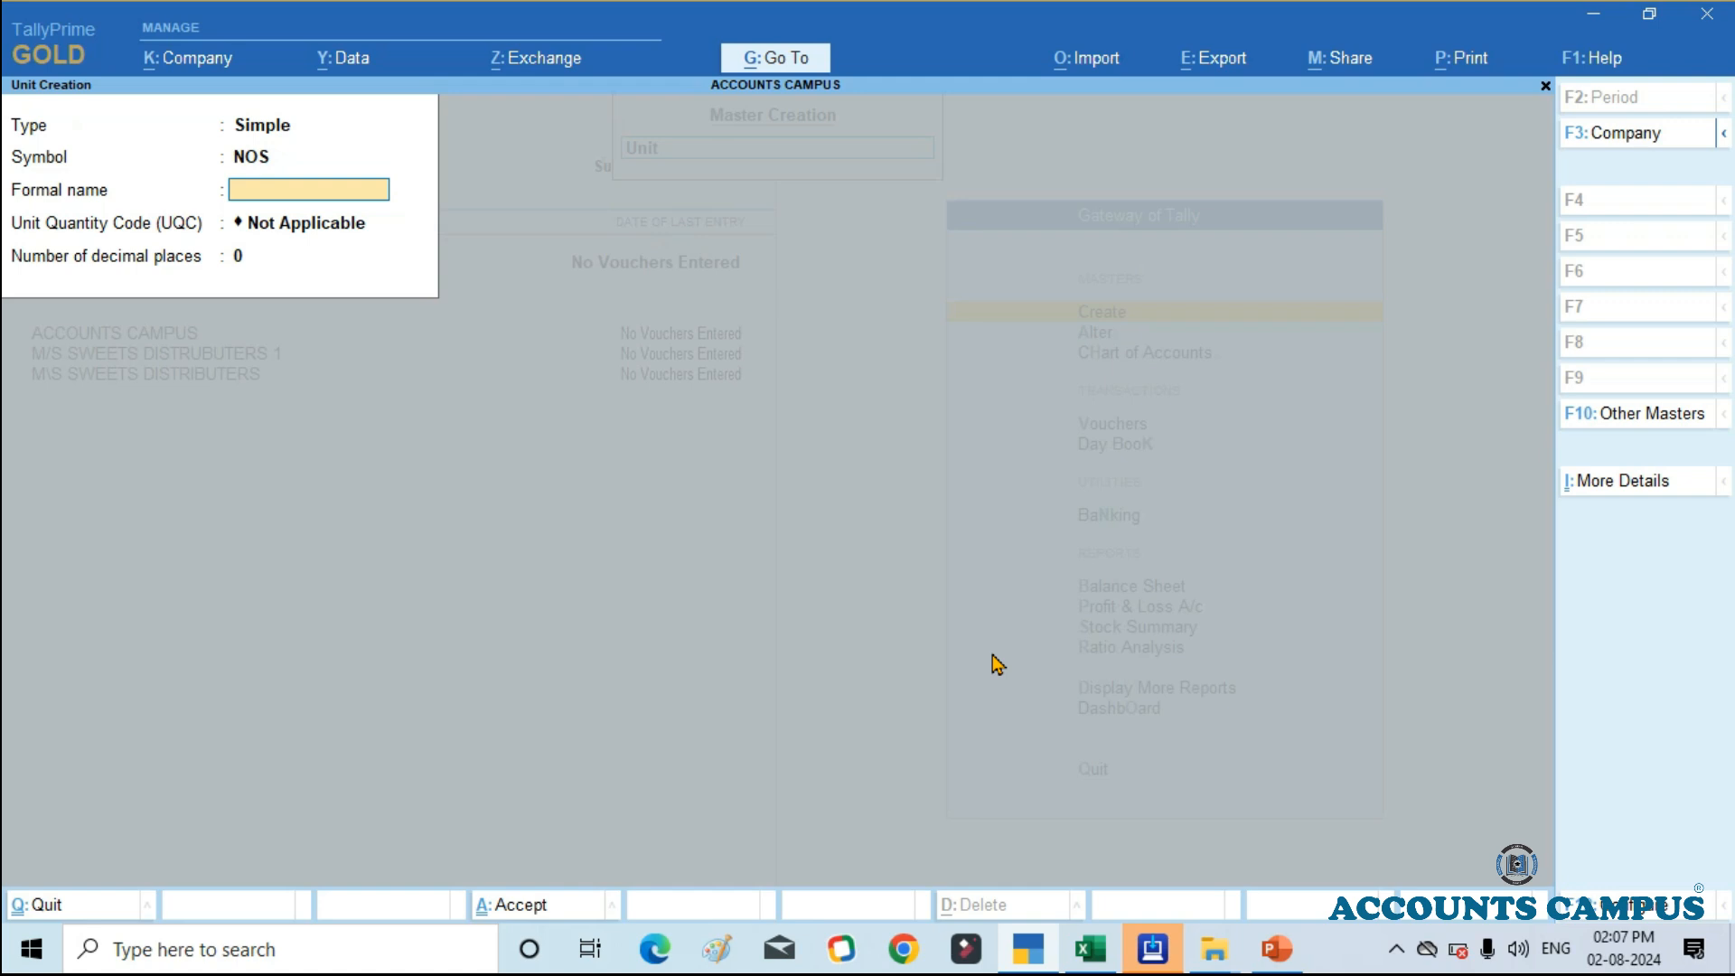
type("NUMBERS")
key("Return")
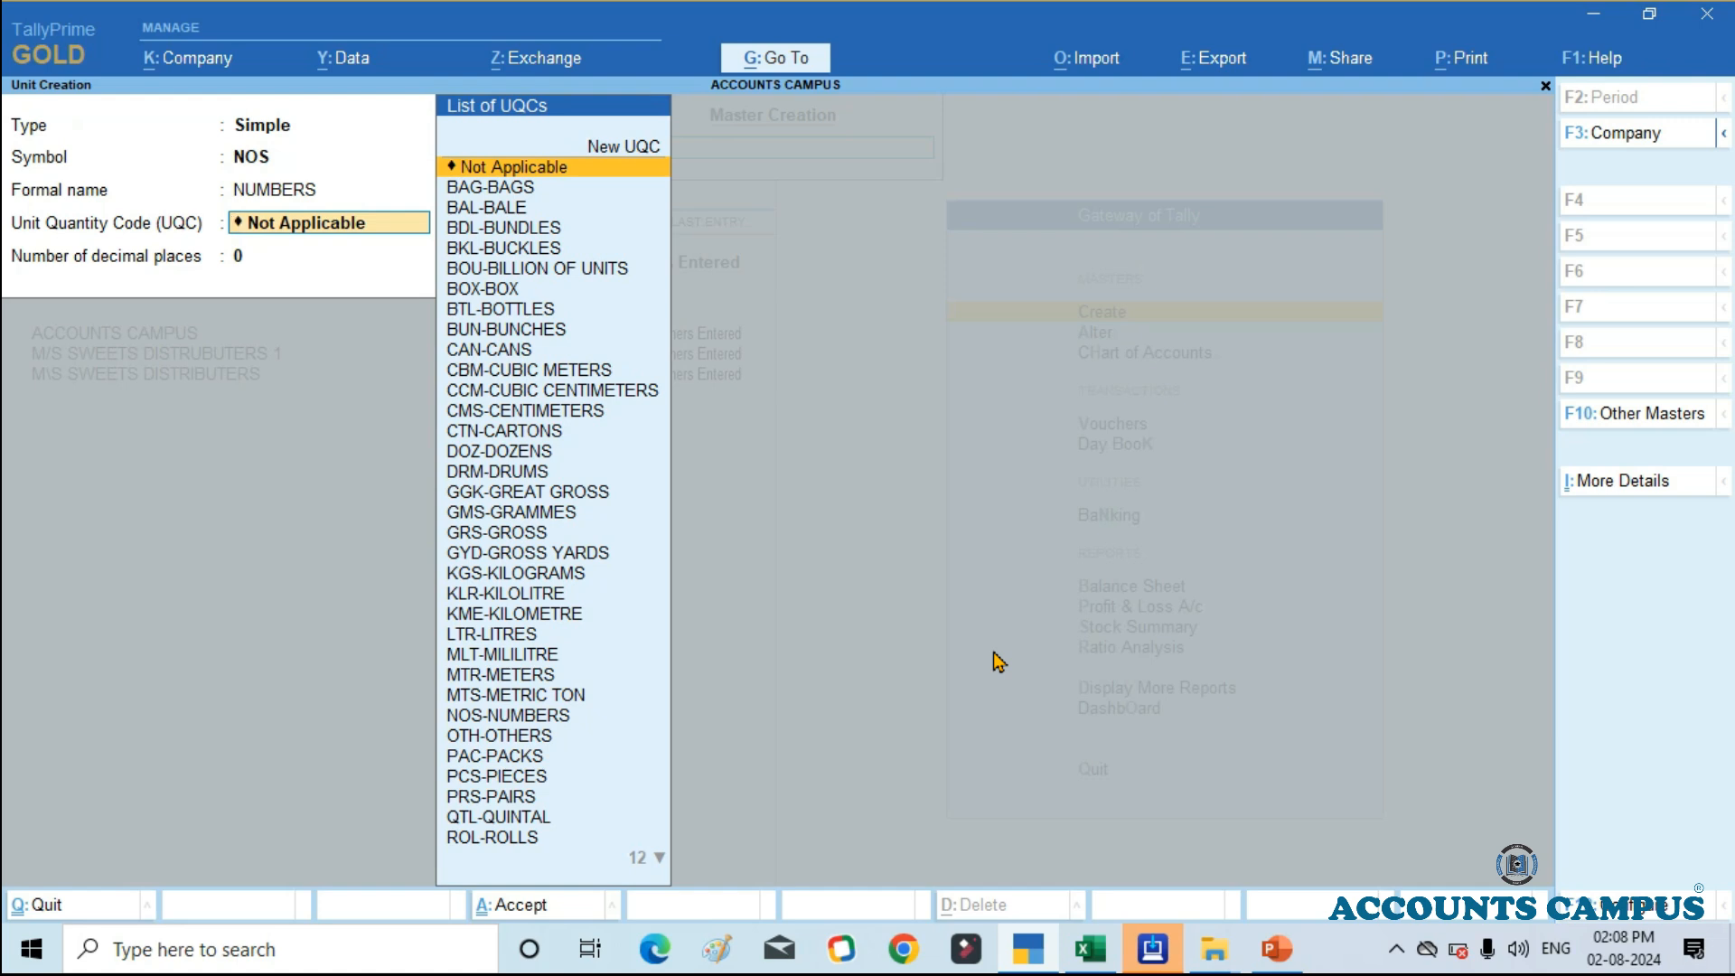
type("NU")
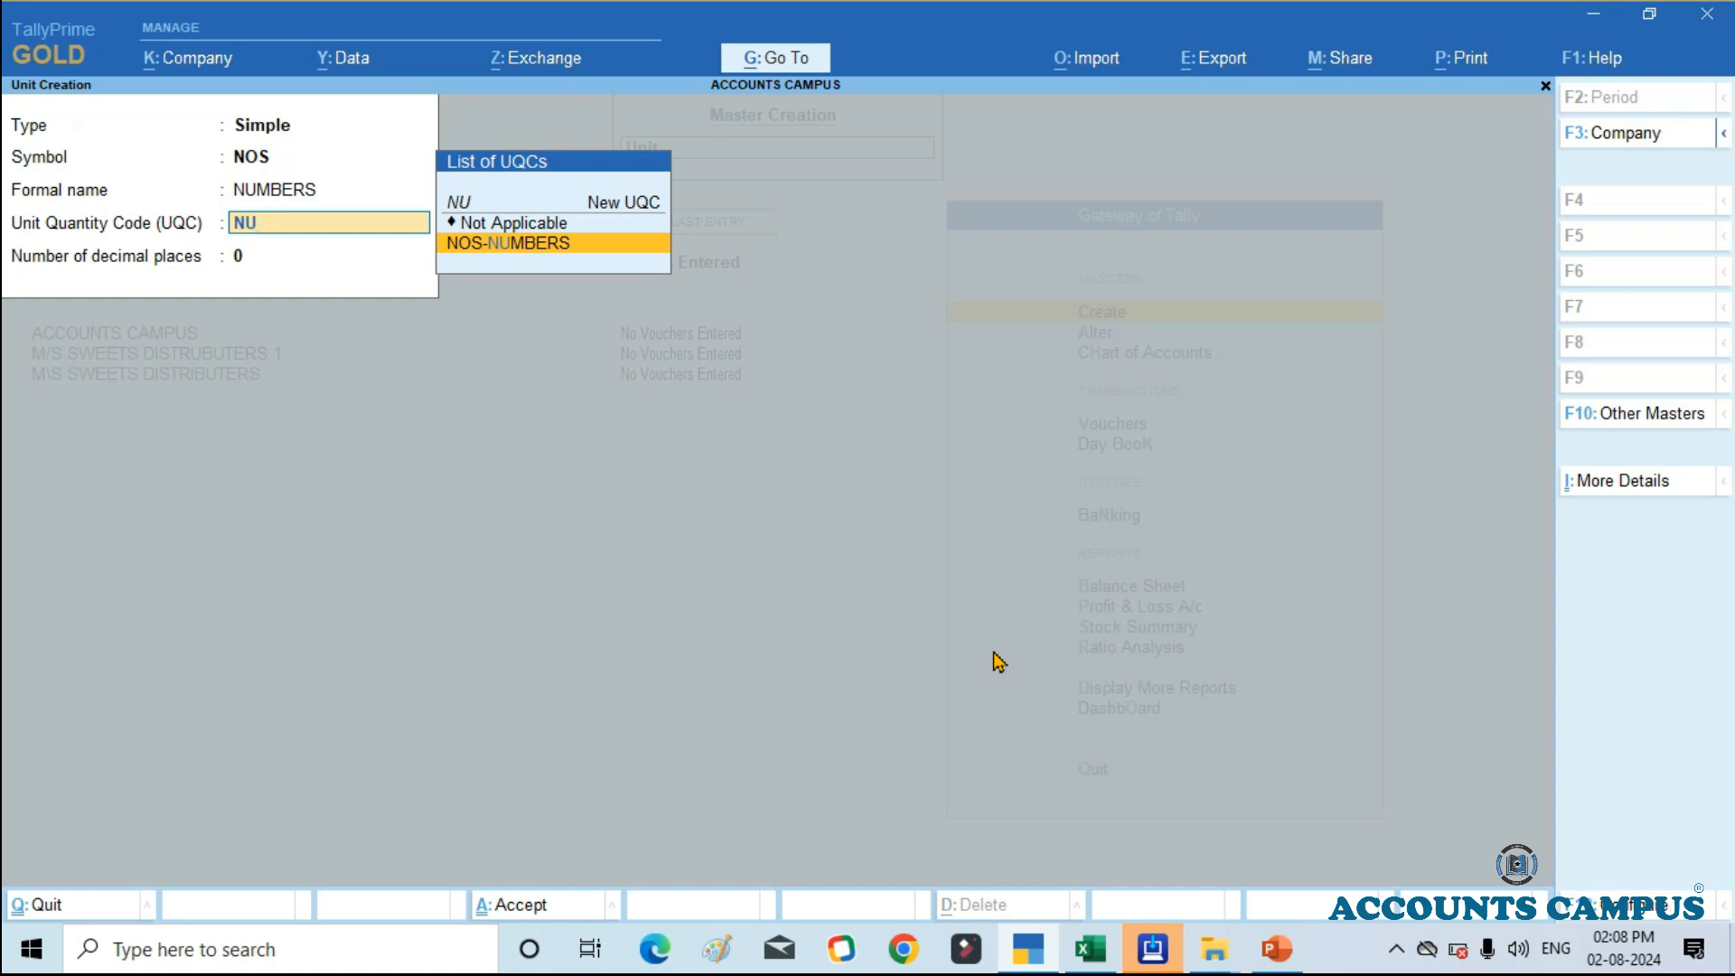
key("Return")
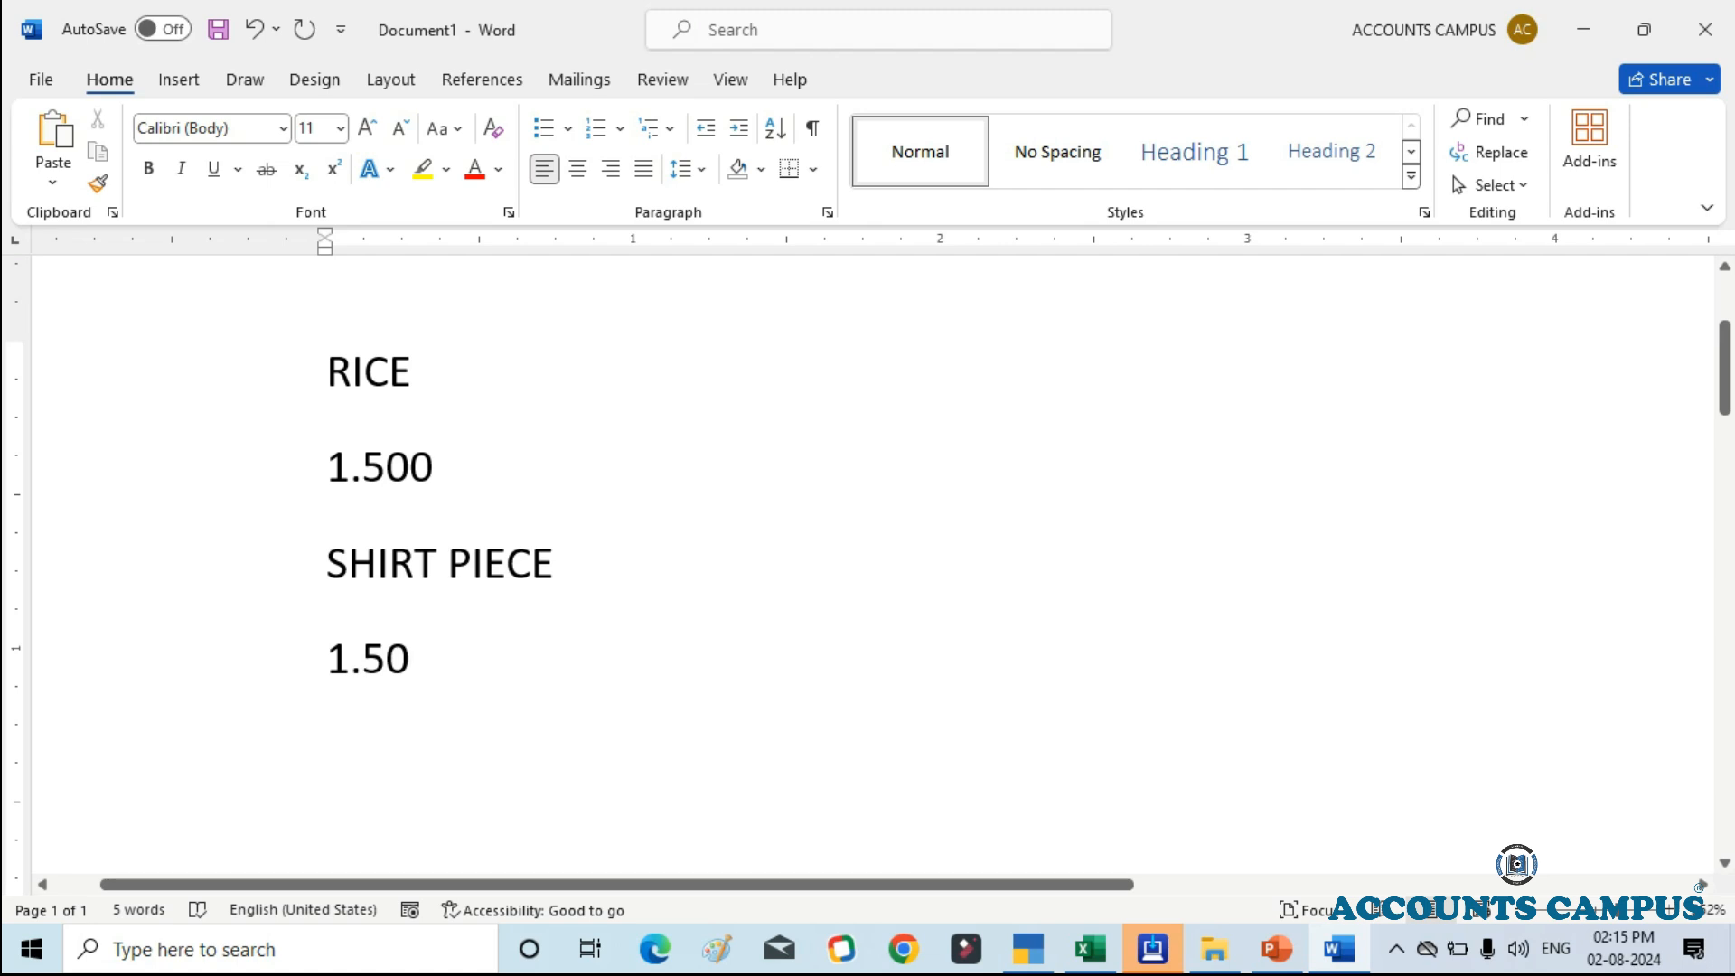
Step: Add the line "KG .GM" below the rice quantity 1.500 in the Word document
left_click_drag(350, 468, 434, 468)
left_click(436, 477)
key("Return")
type("K")
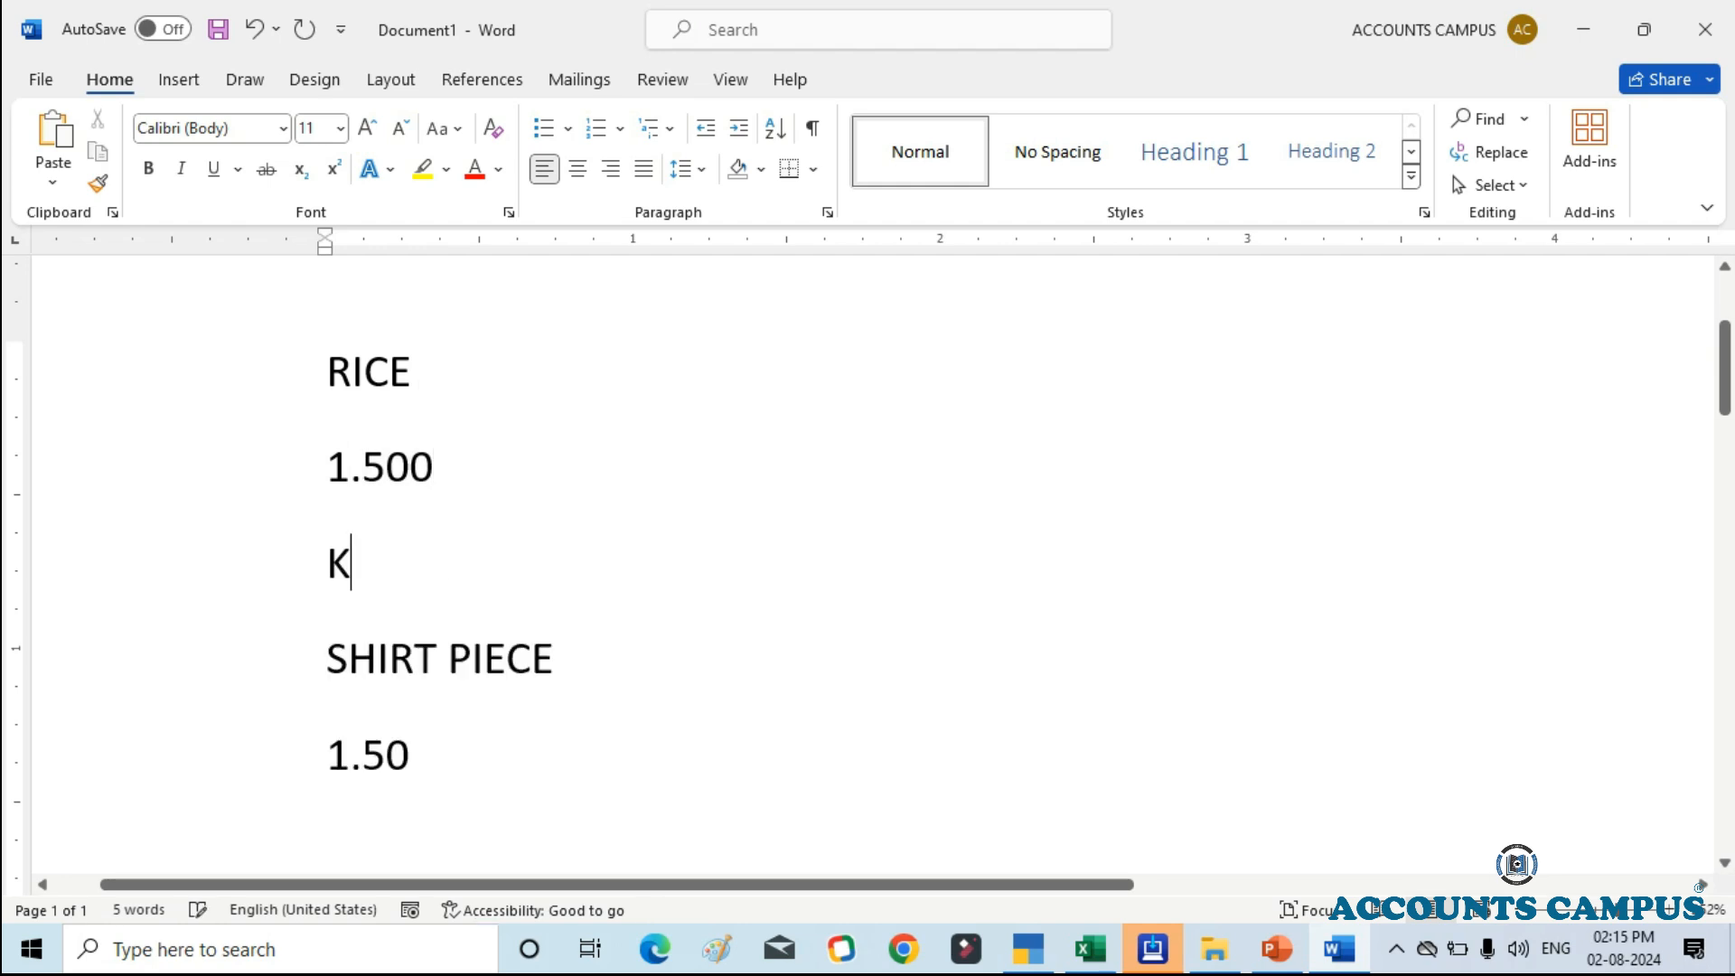
type("G .GM")
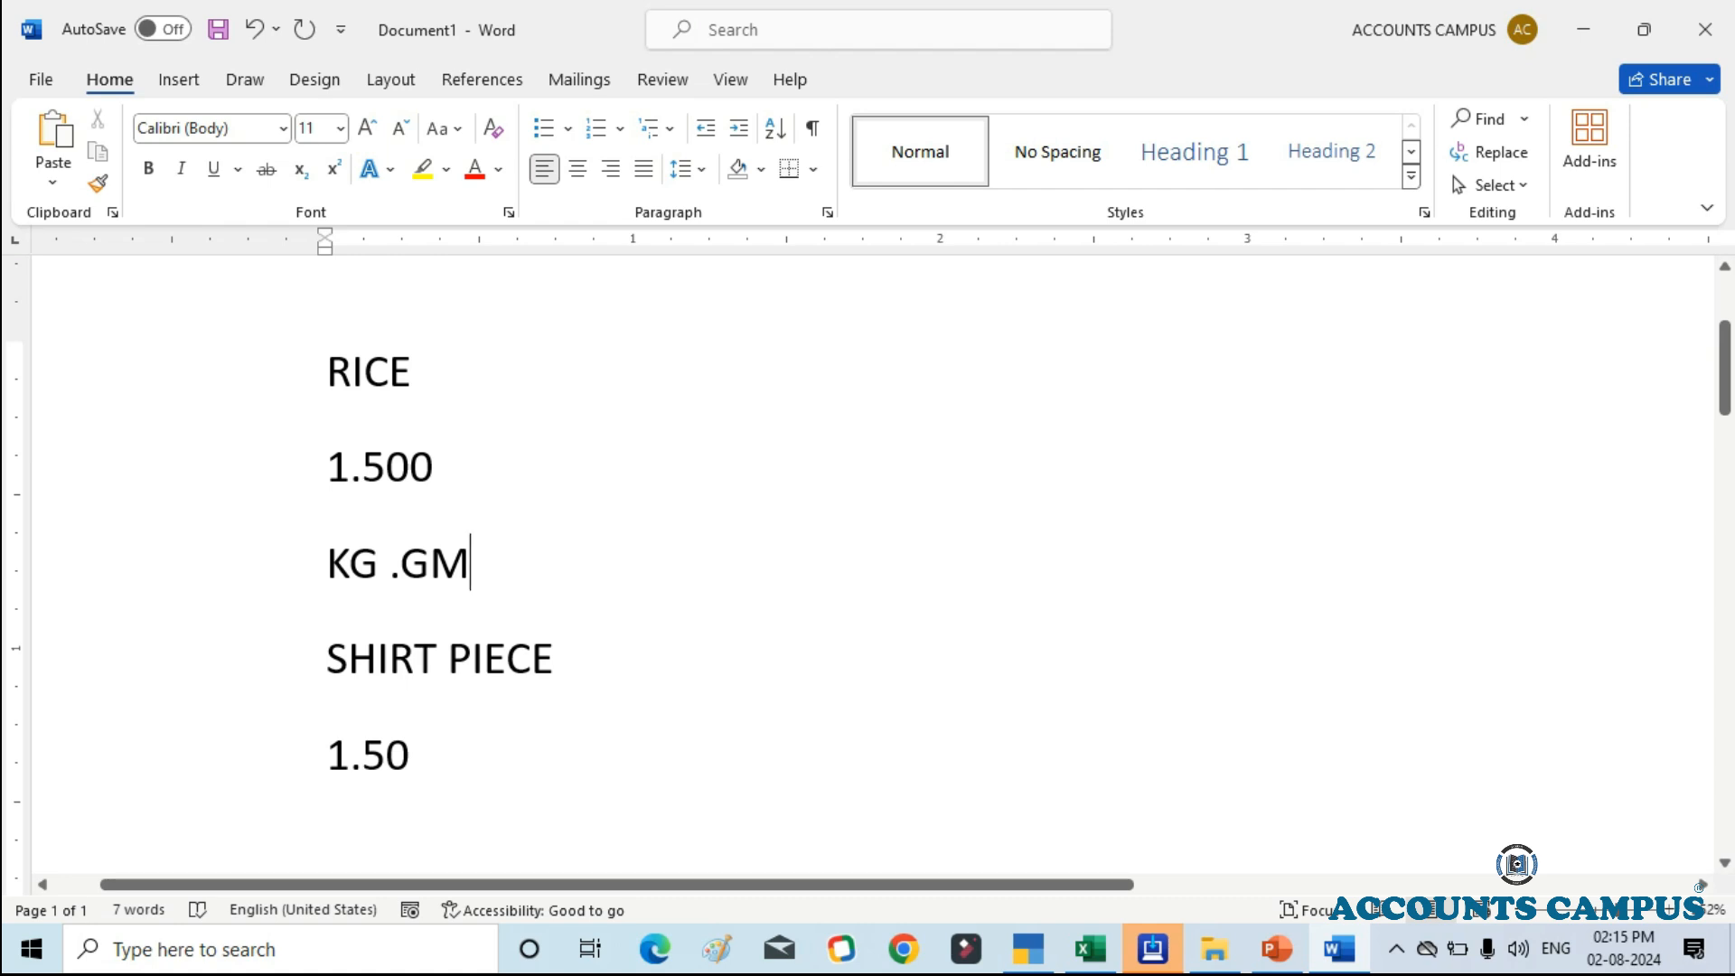
Step: Highlight the decimals of the rice quantity, and return to the number of decimal places in TallyPrime's unit form
left_click_drag(362, 470, 433, 470)
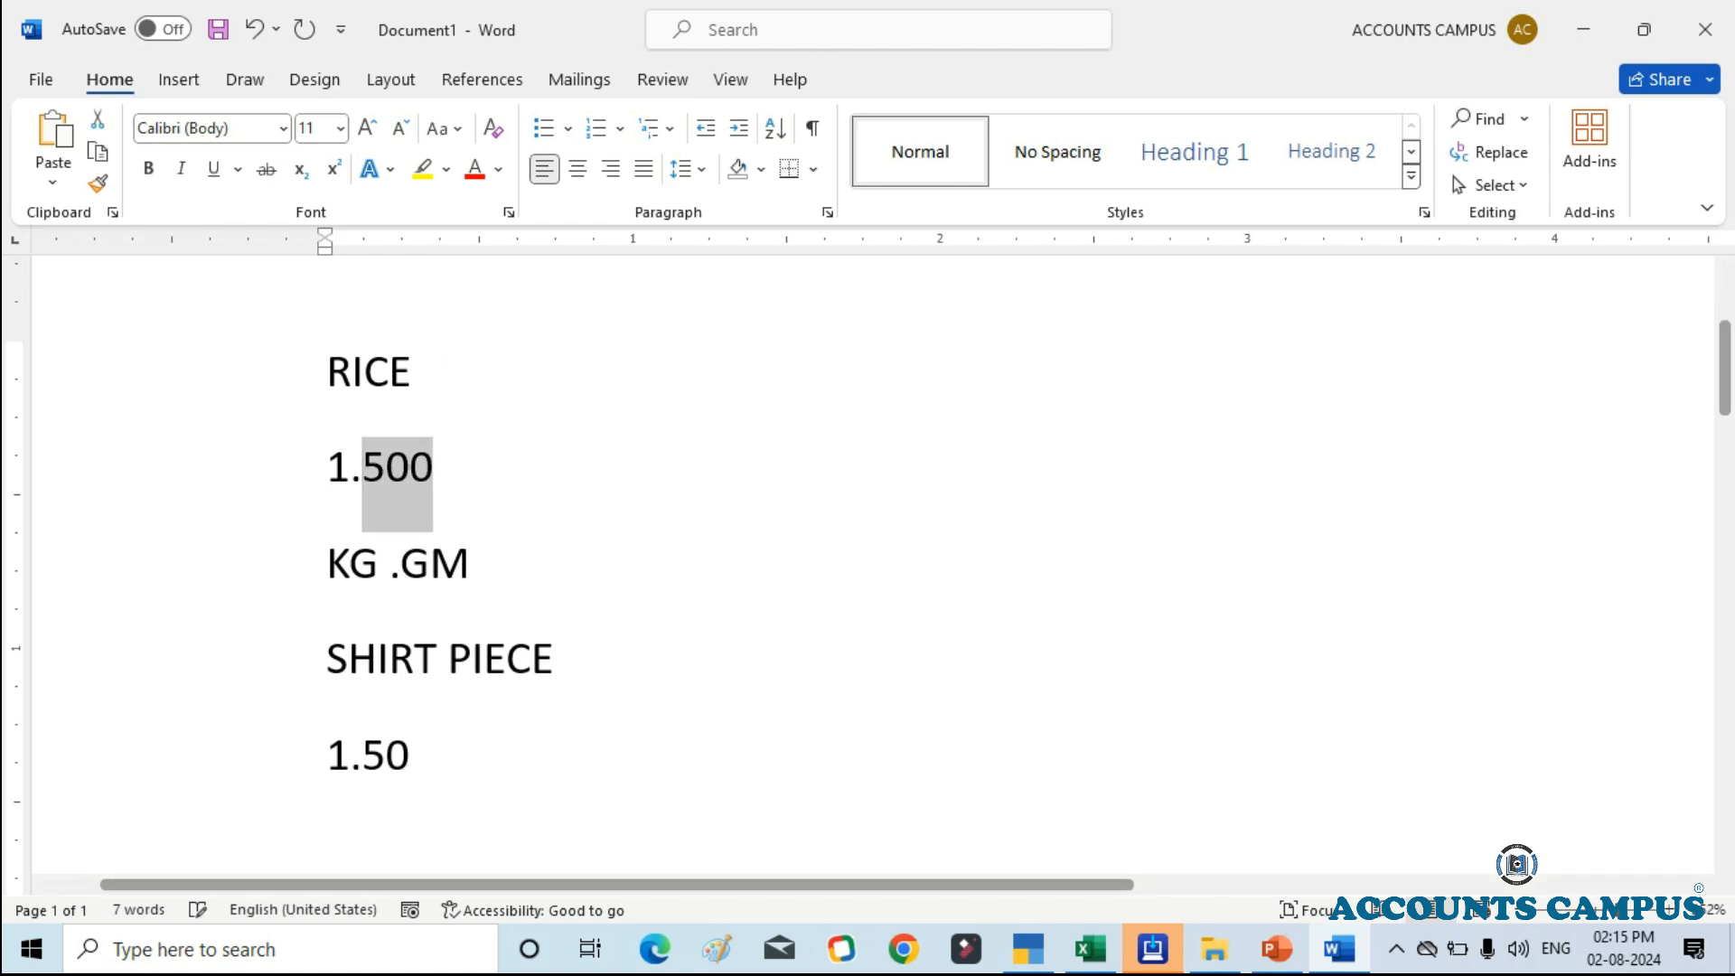
left_click(1028, 948)
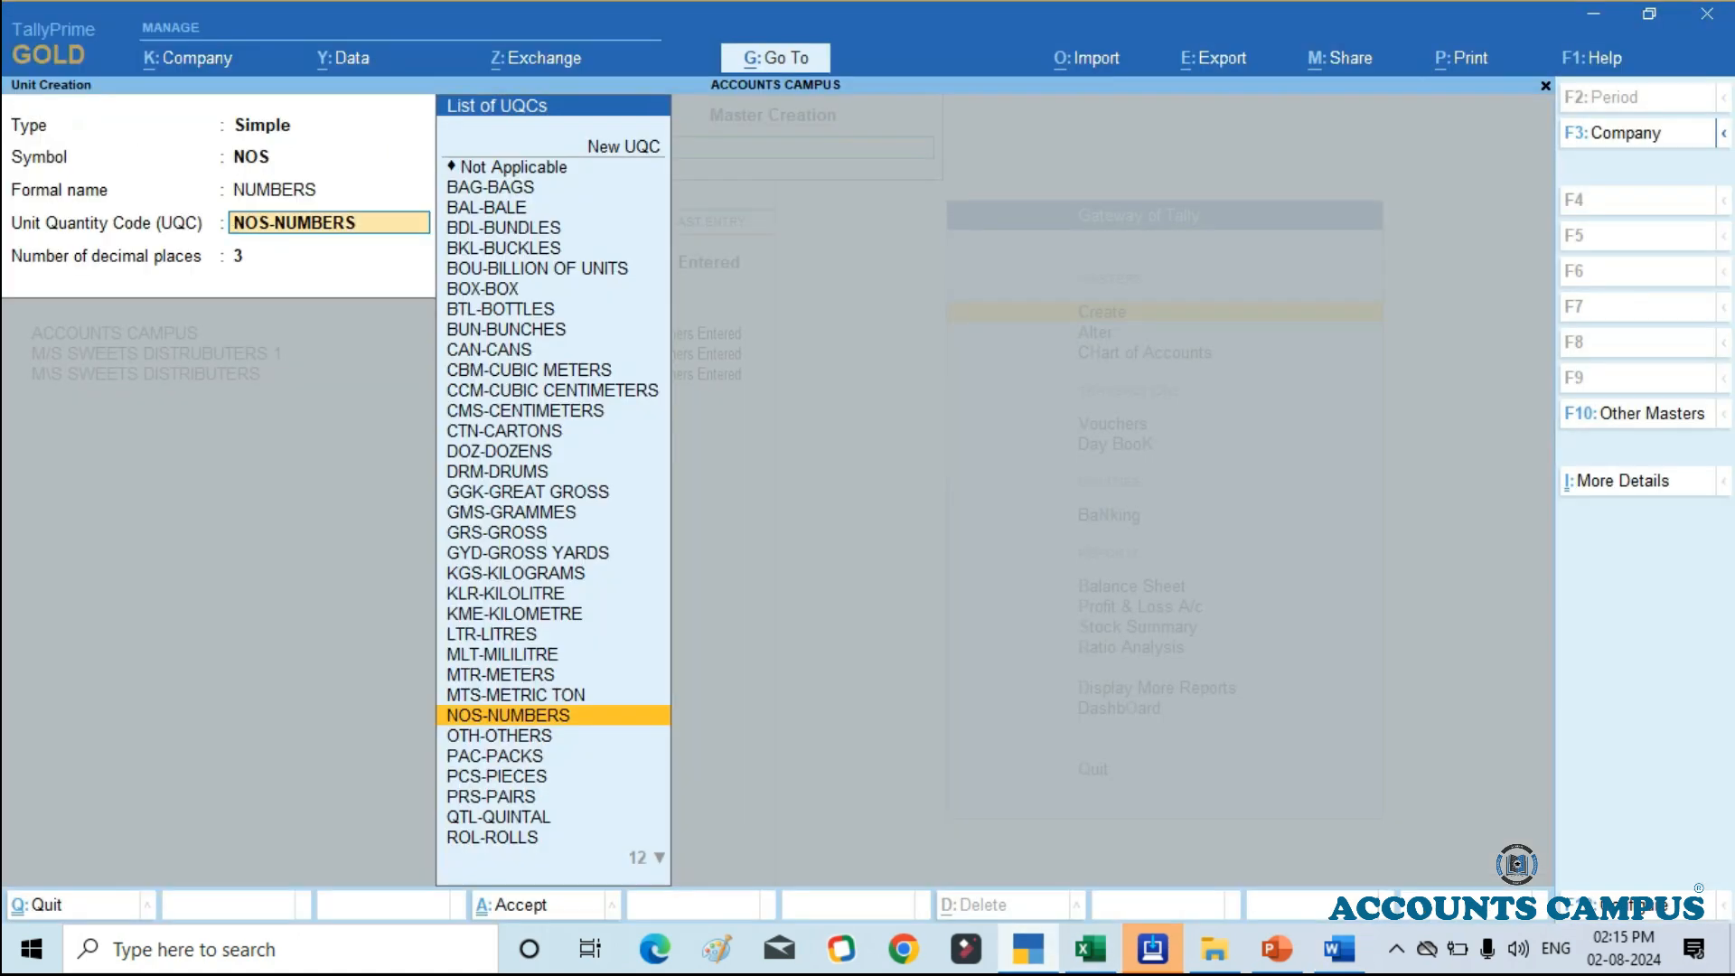
key("Return")
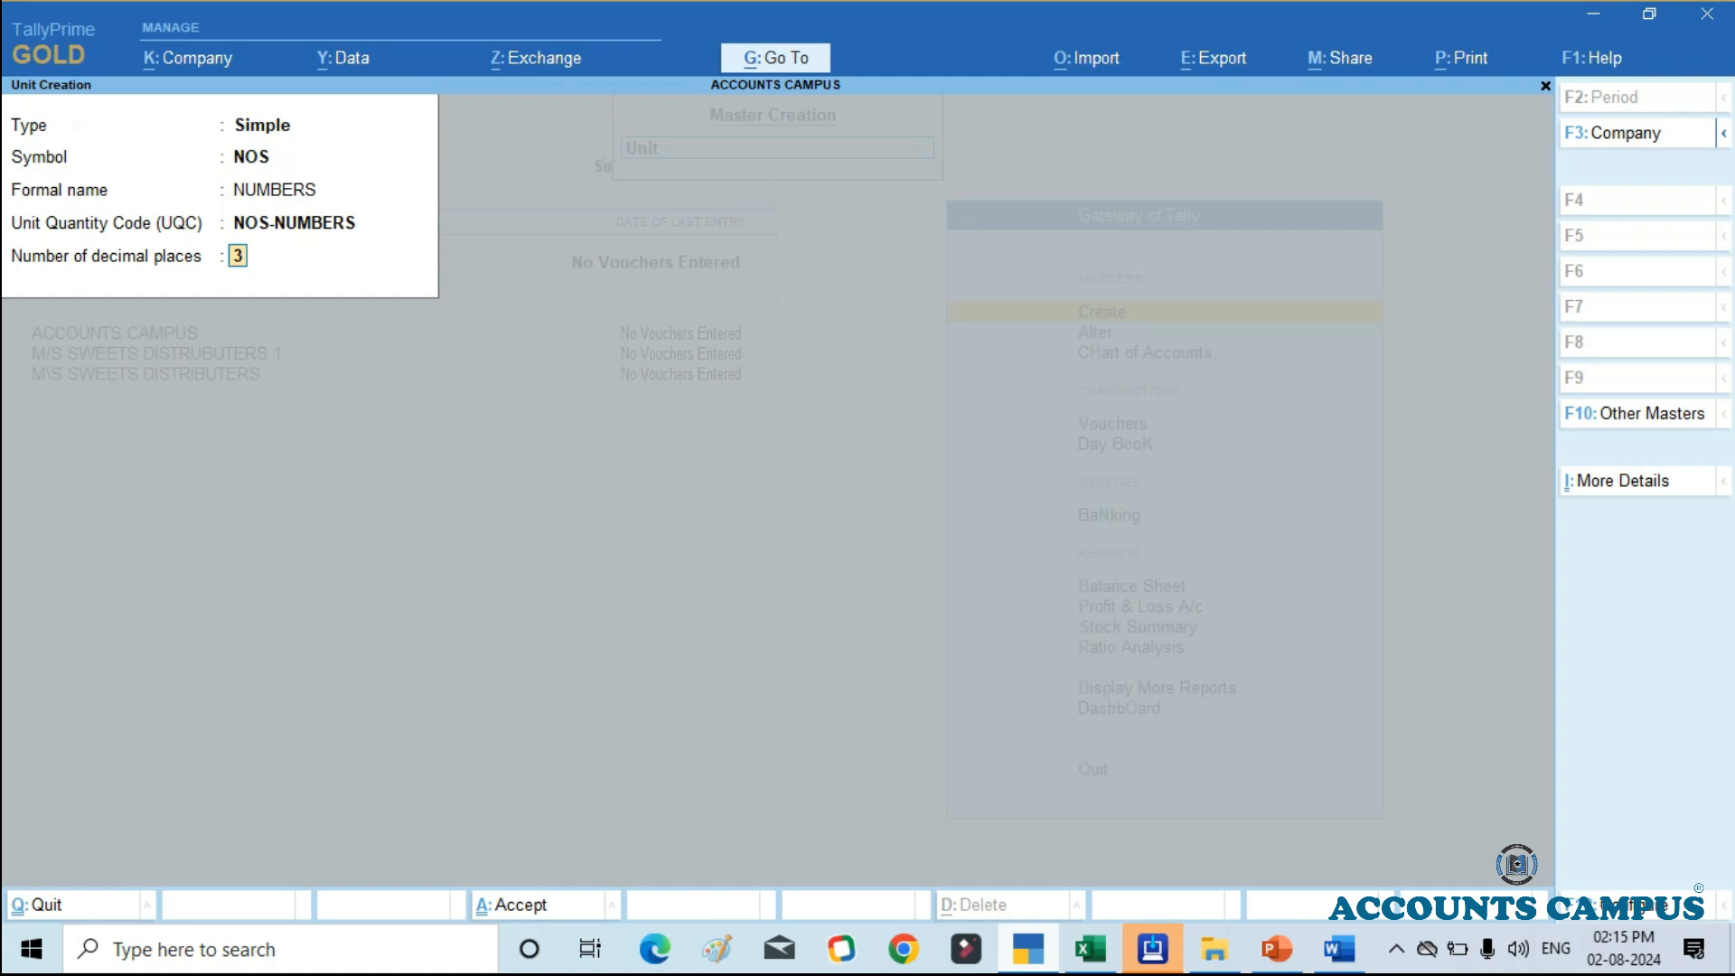
Step: Switch to the Word document, highlight SHIRT PIECE, and add the line "M.CM" below its quantity 1.50
key("alt+Tab")
left_click_drag(327, 662, 577, 664)
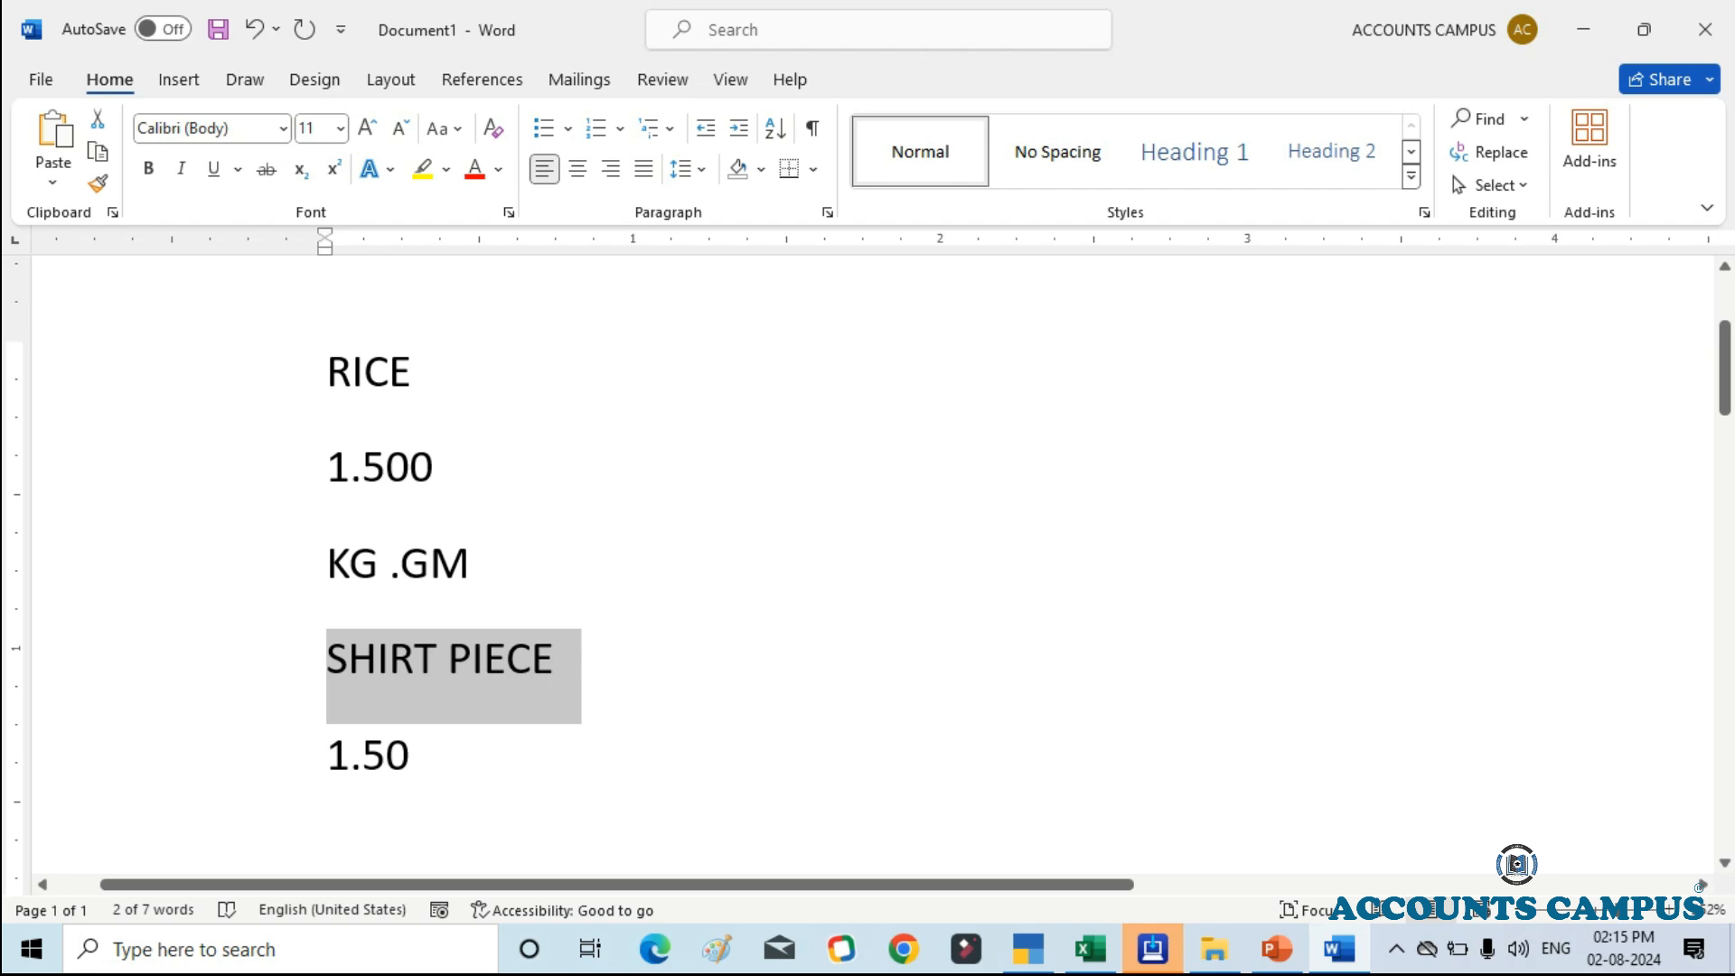
left_click(424, 757)
key("Return")
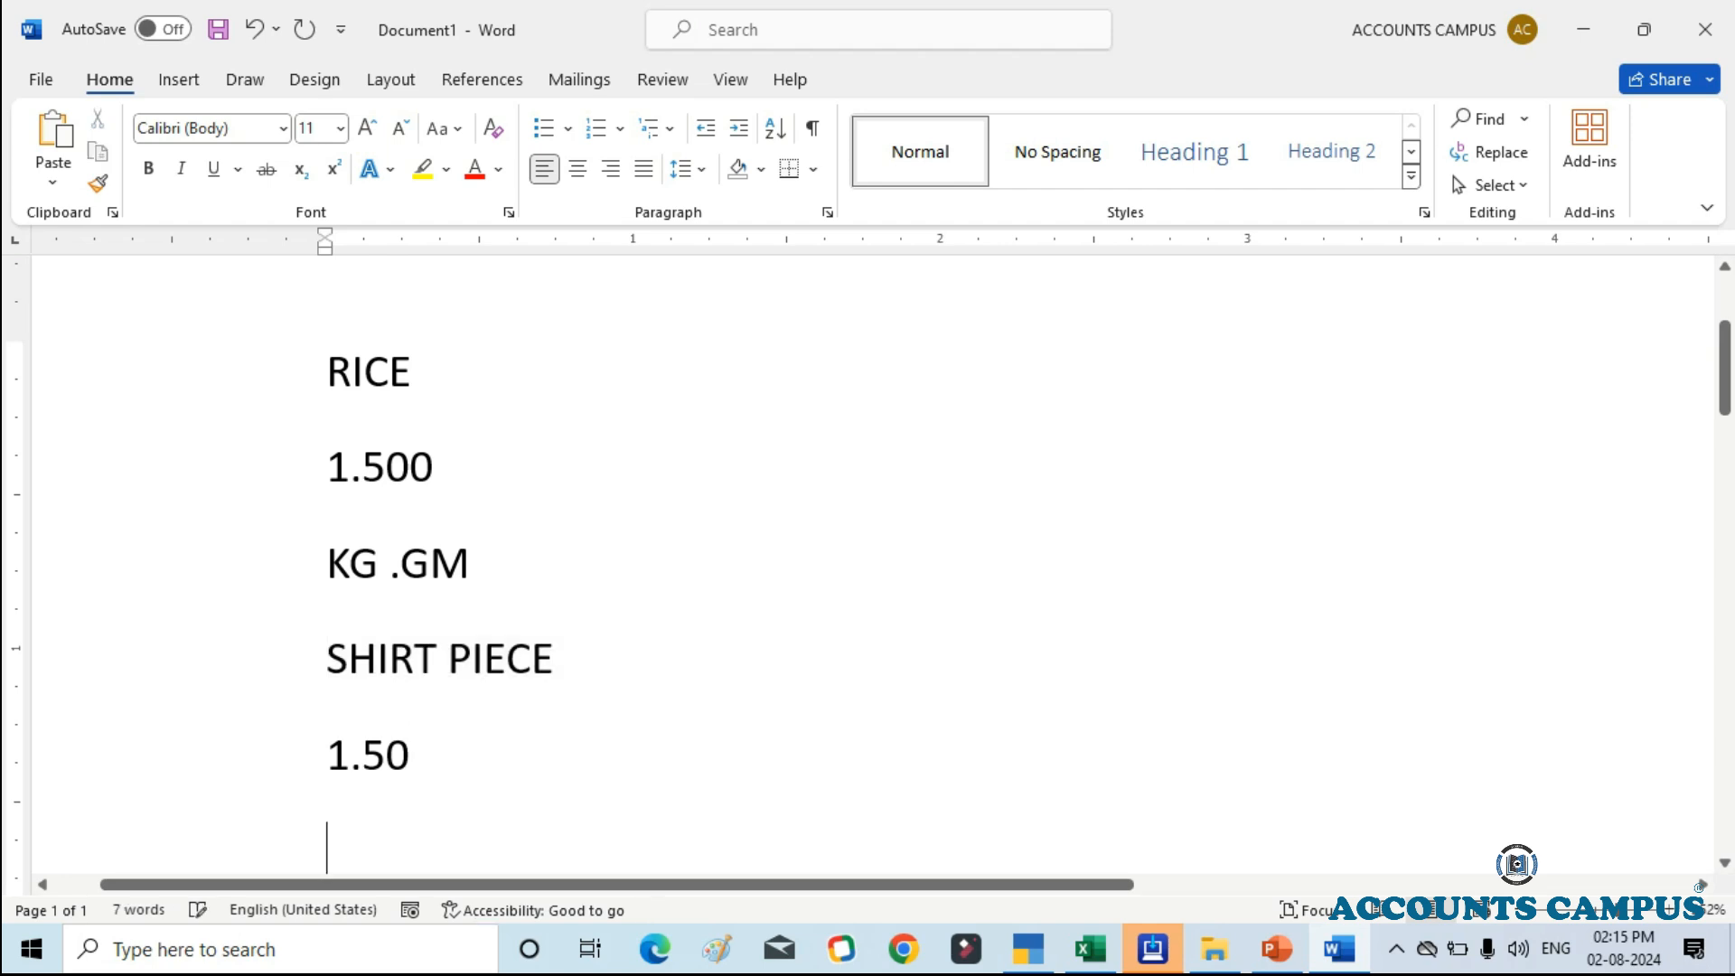
type("M.CM")
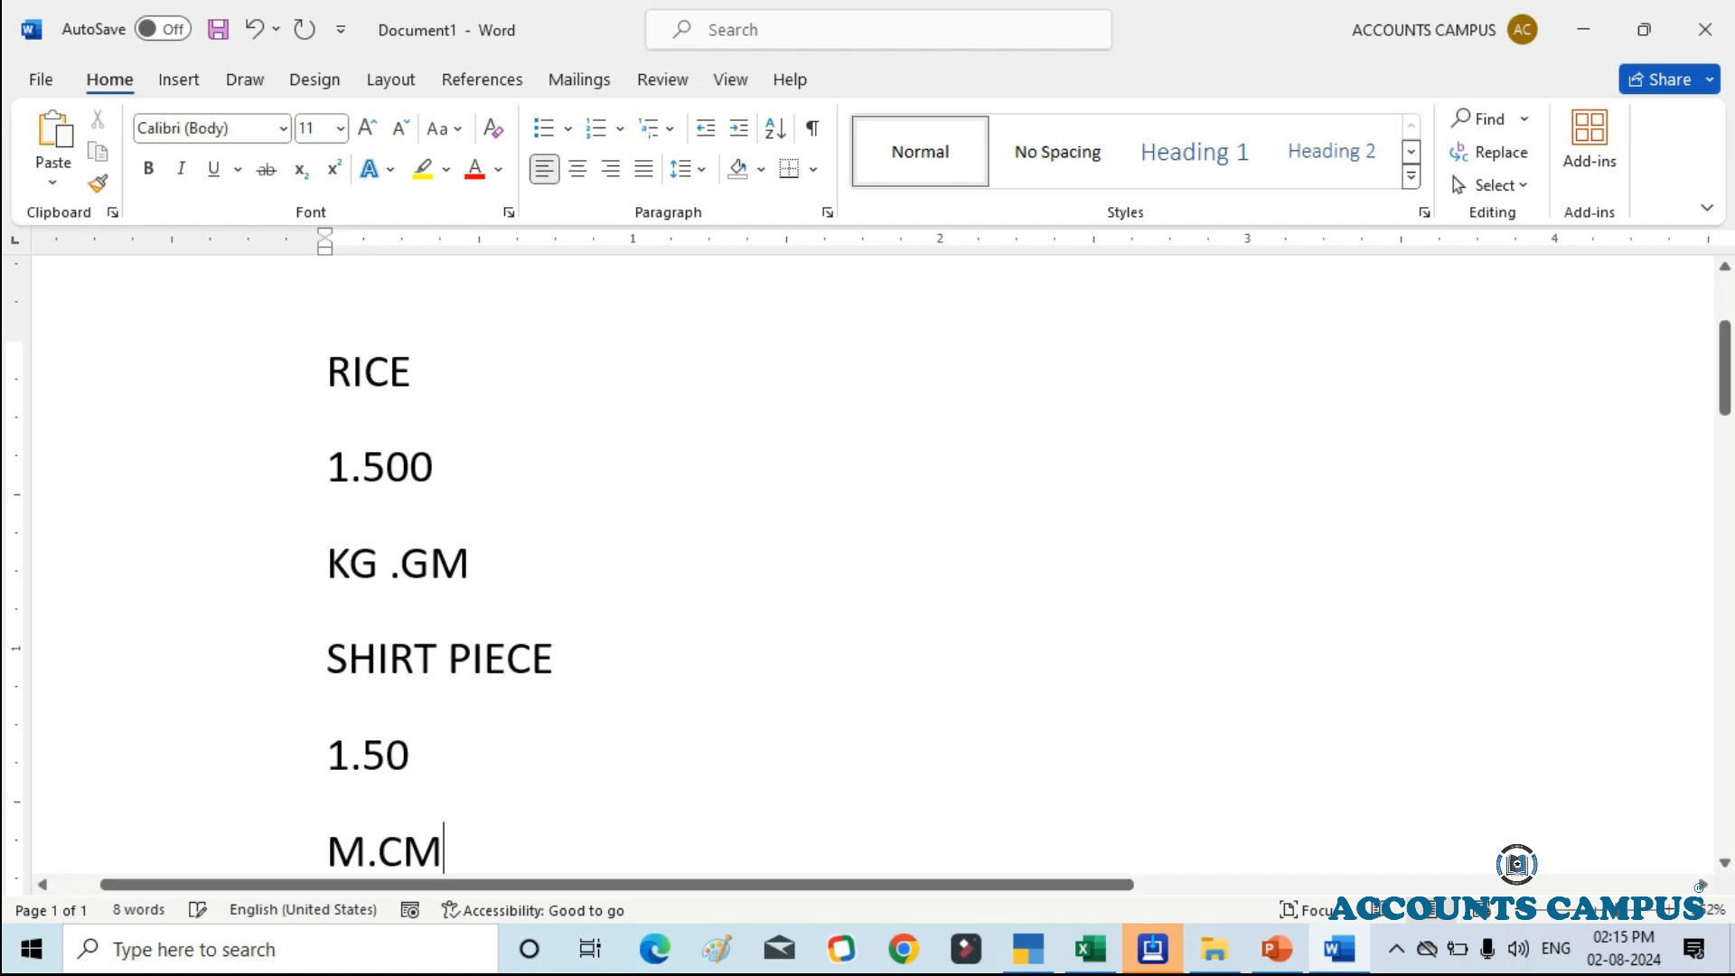
Step: Highlight the decimals of the shirt piece quantity in Word, and set the unit's number of decimal places to 2 in TallyPrime
scroll(867, 561, "down", 1)
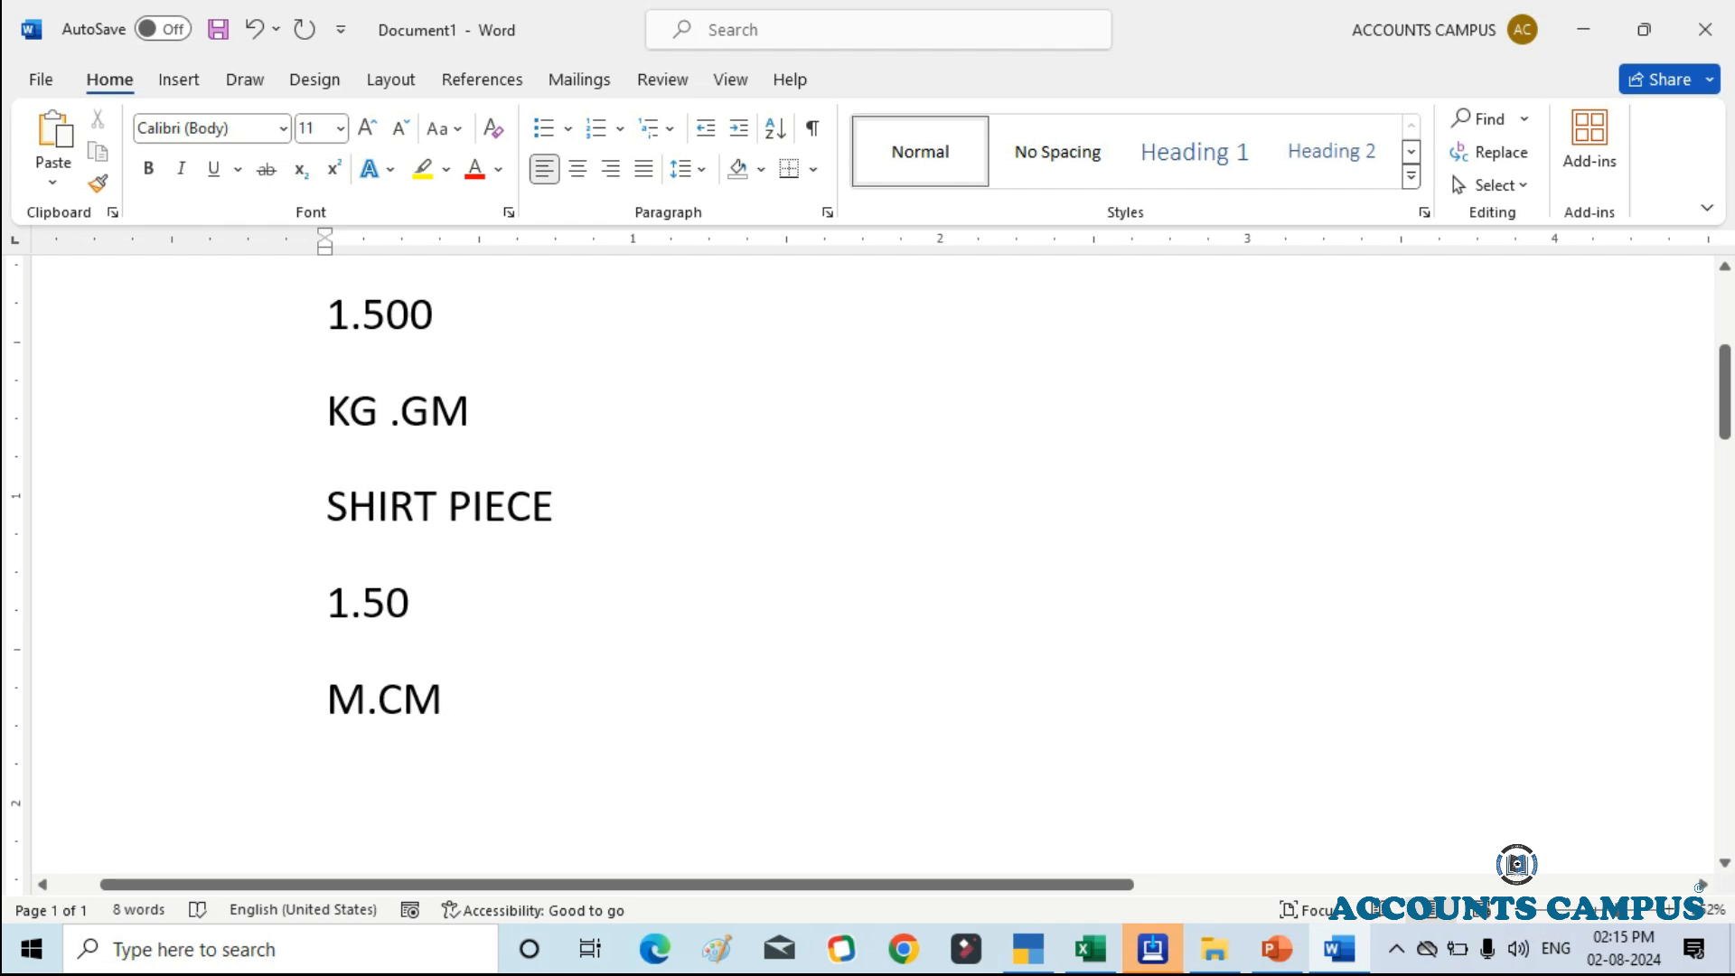
left_click_drag(363, 604, 410, 603)
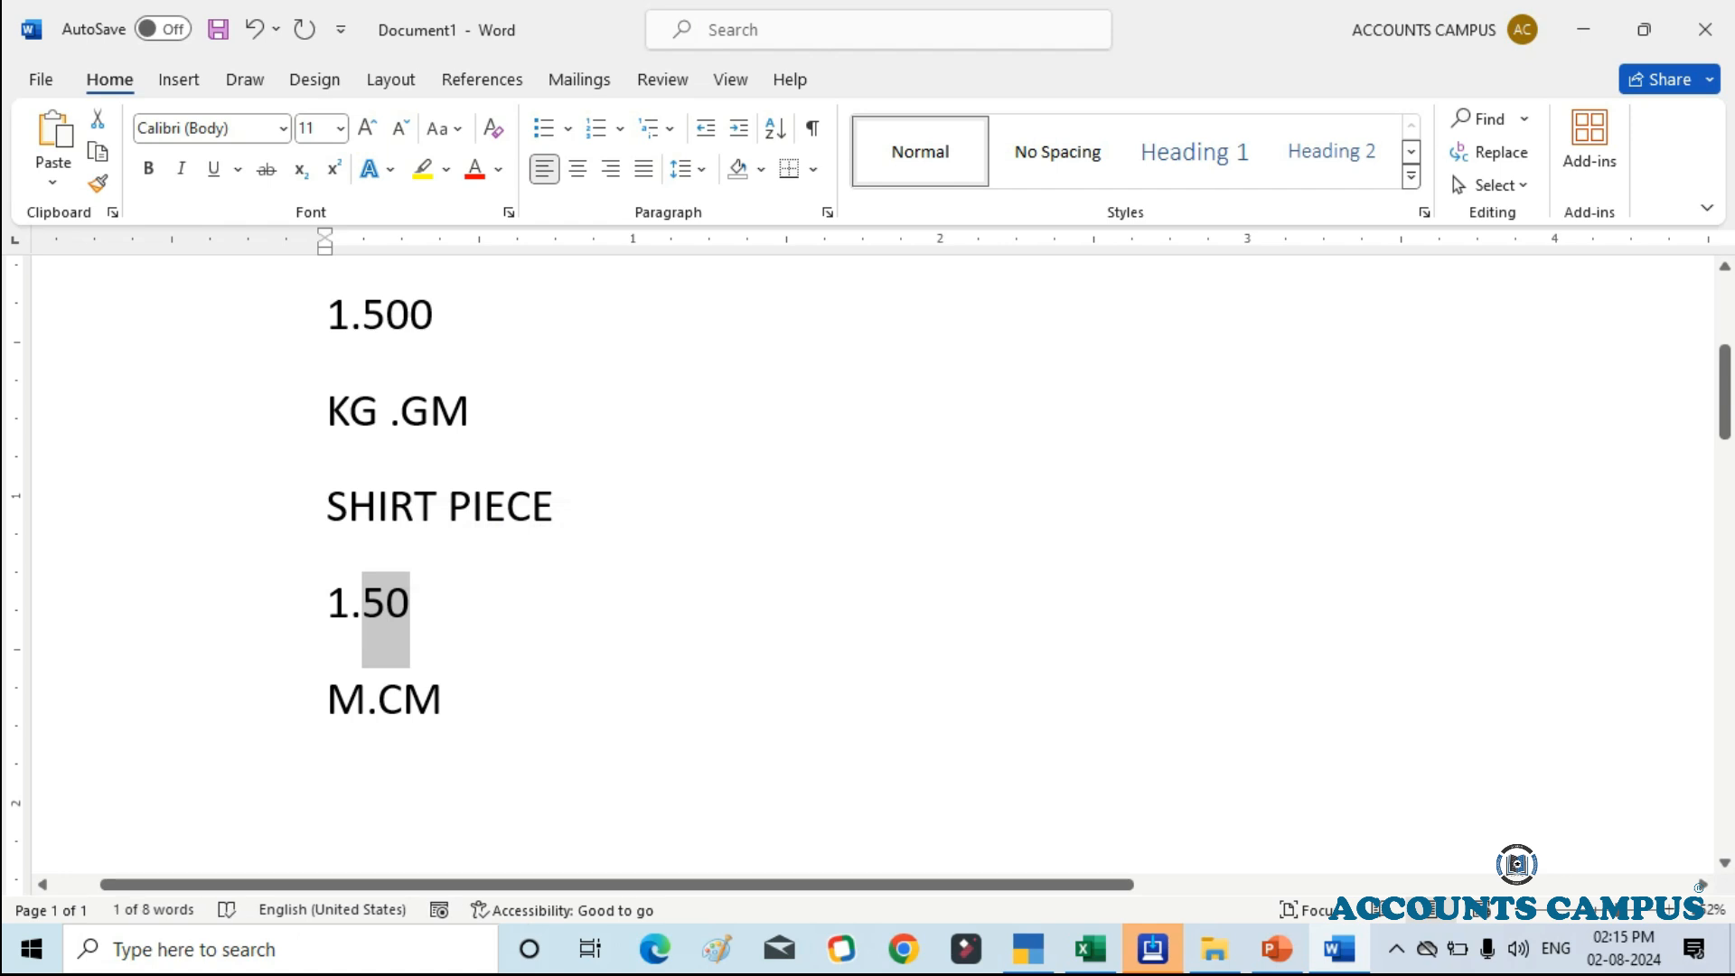
key("alt+Tab")
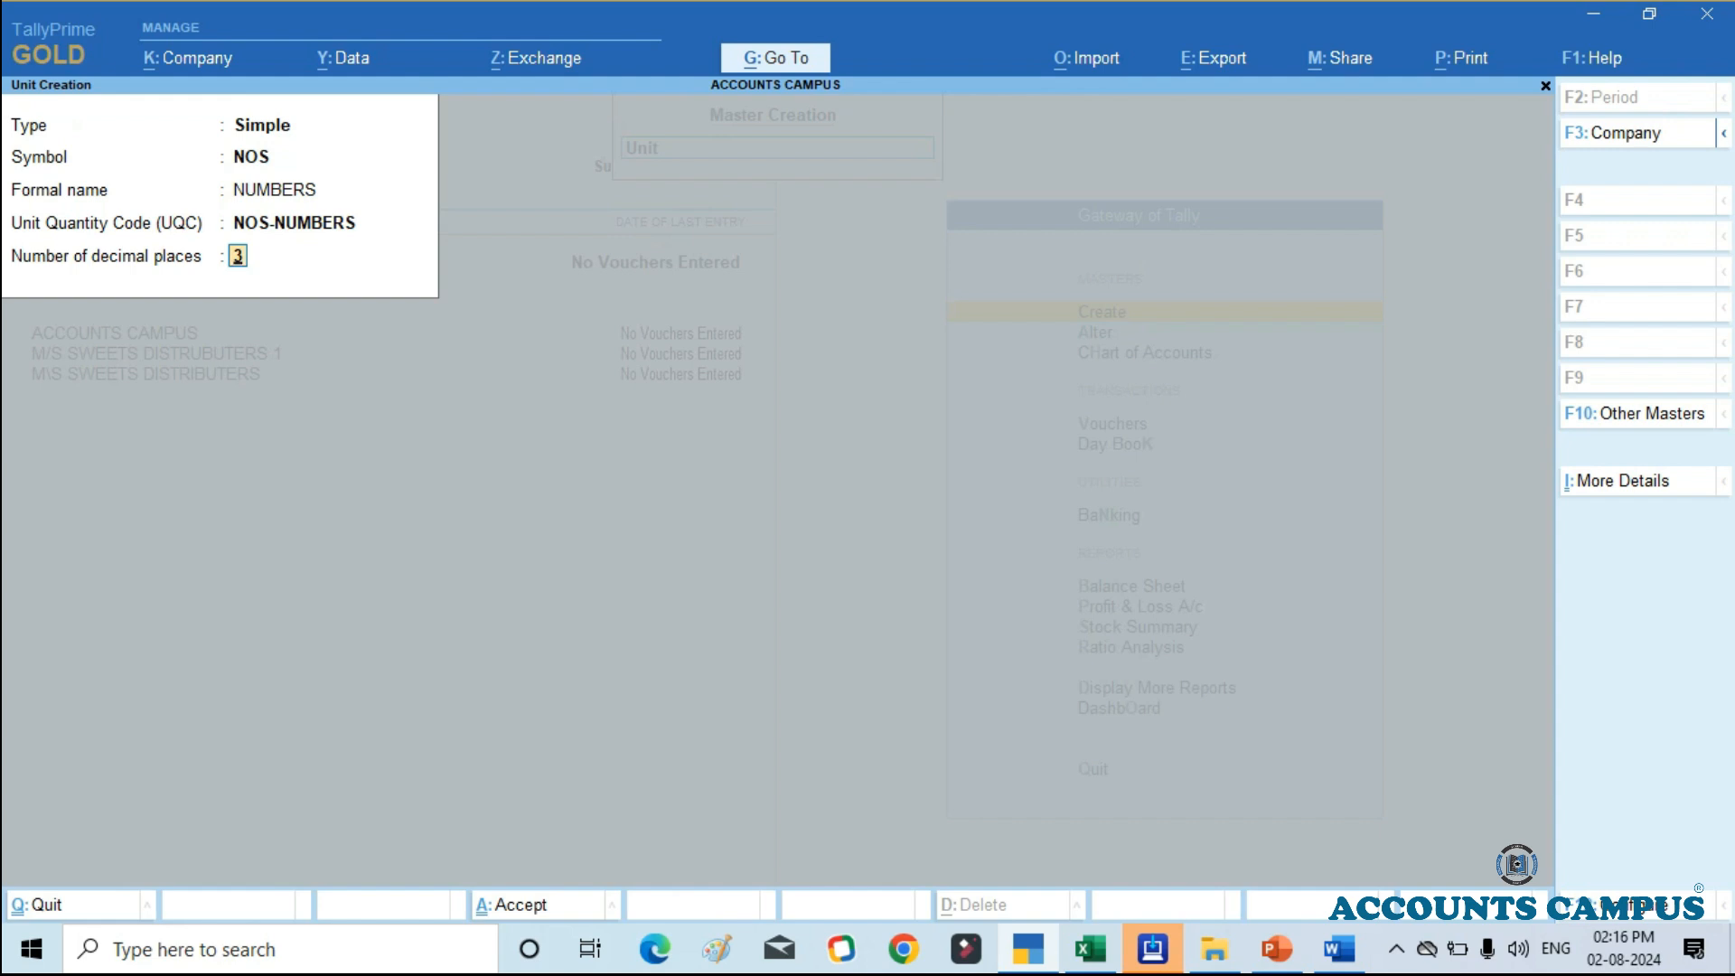
type("2")
Step: Check the first product's quantity on hand in Excel, and save the NOS unit in TallyPrime with 0 decimal places
mouse_move(1027, 949)
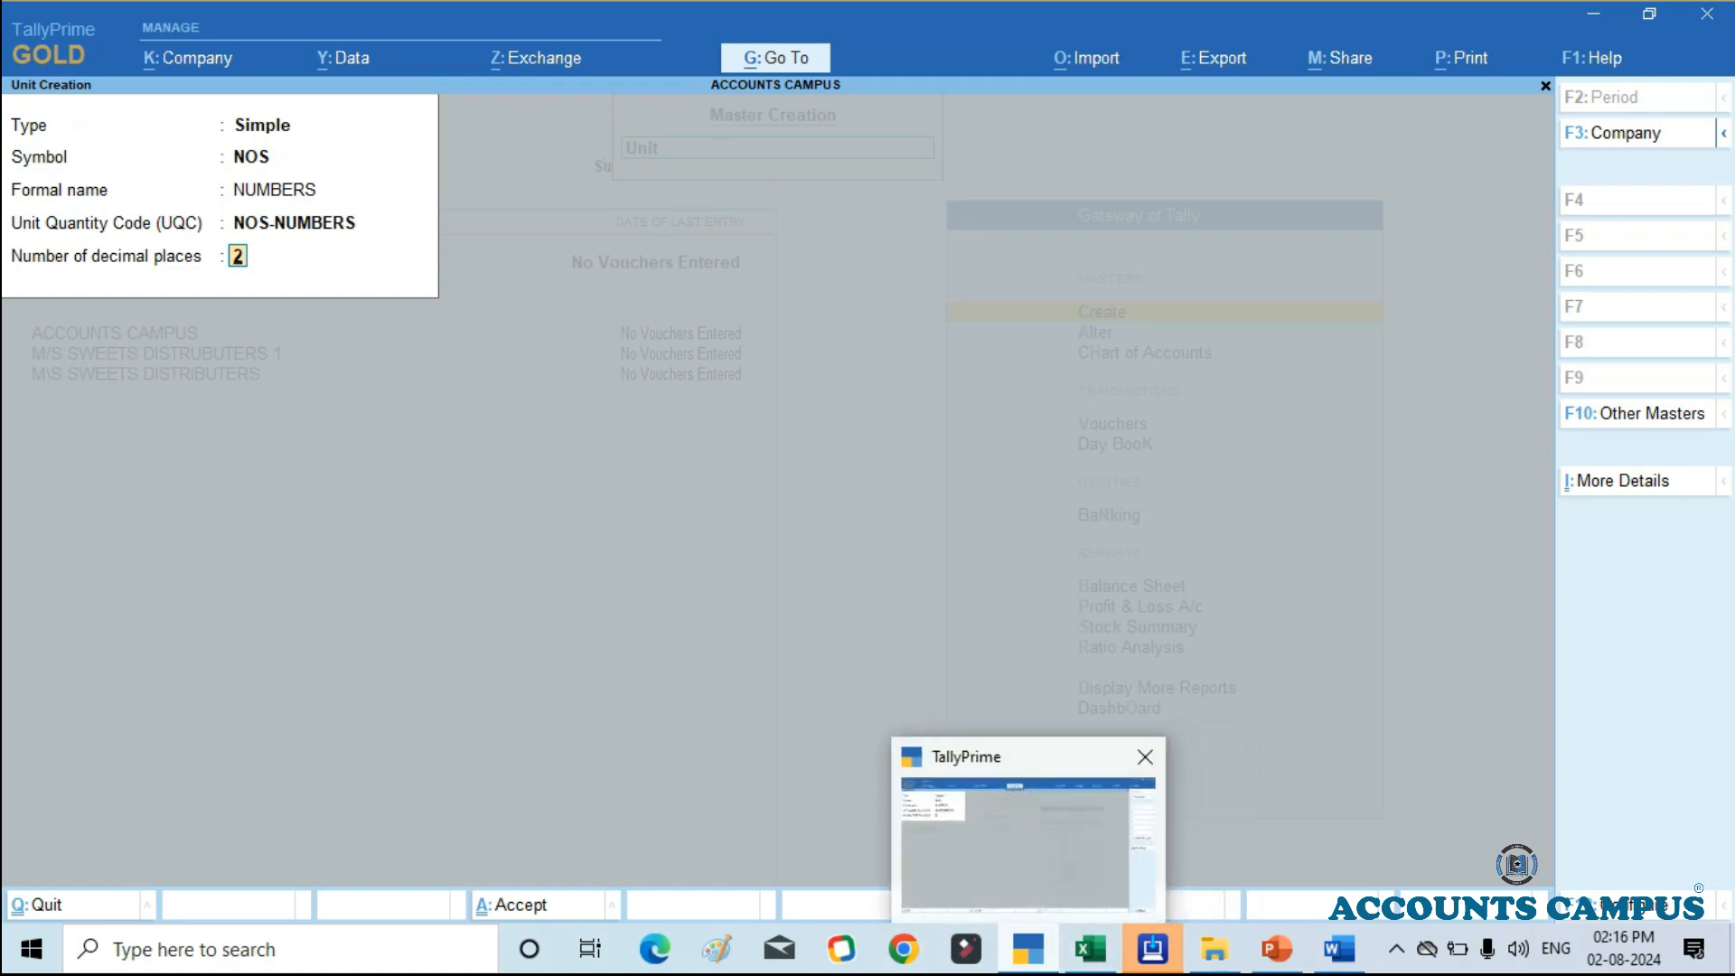
left_click(1089, 948)
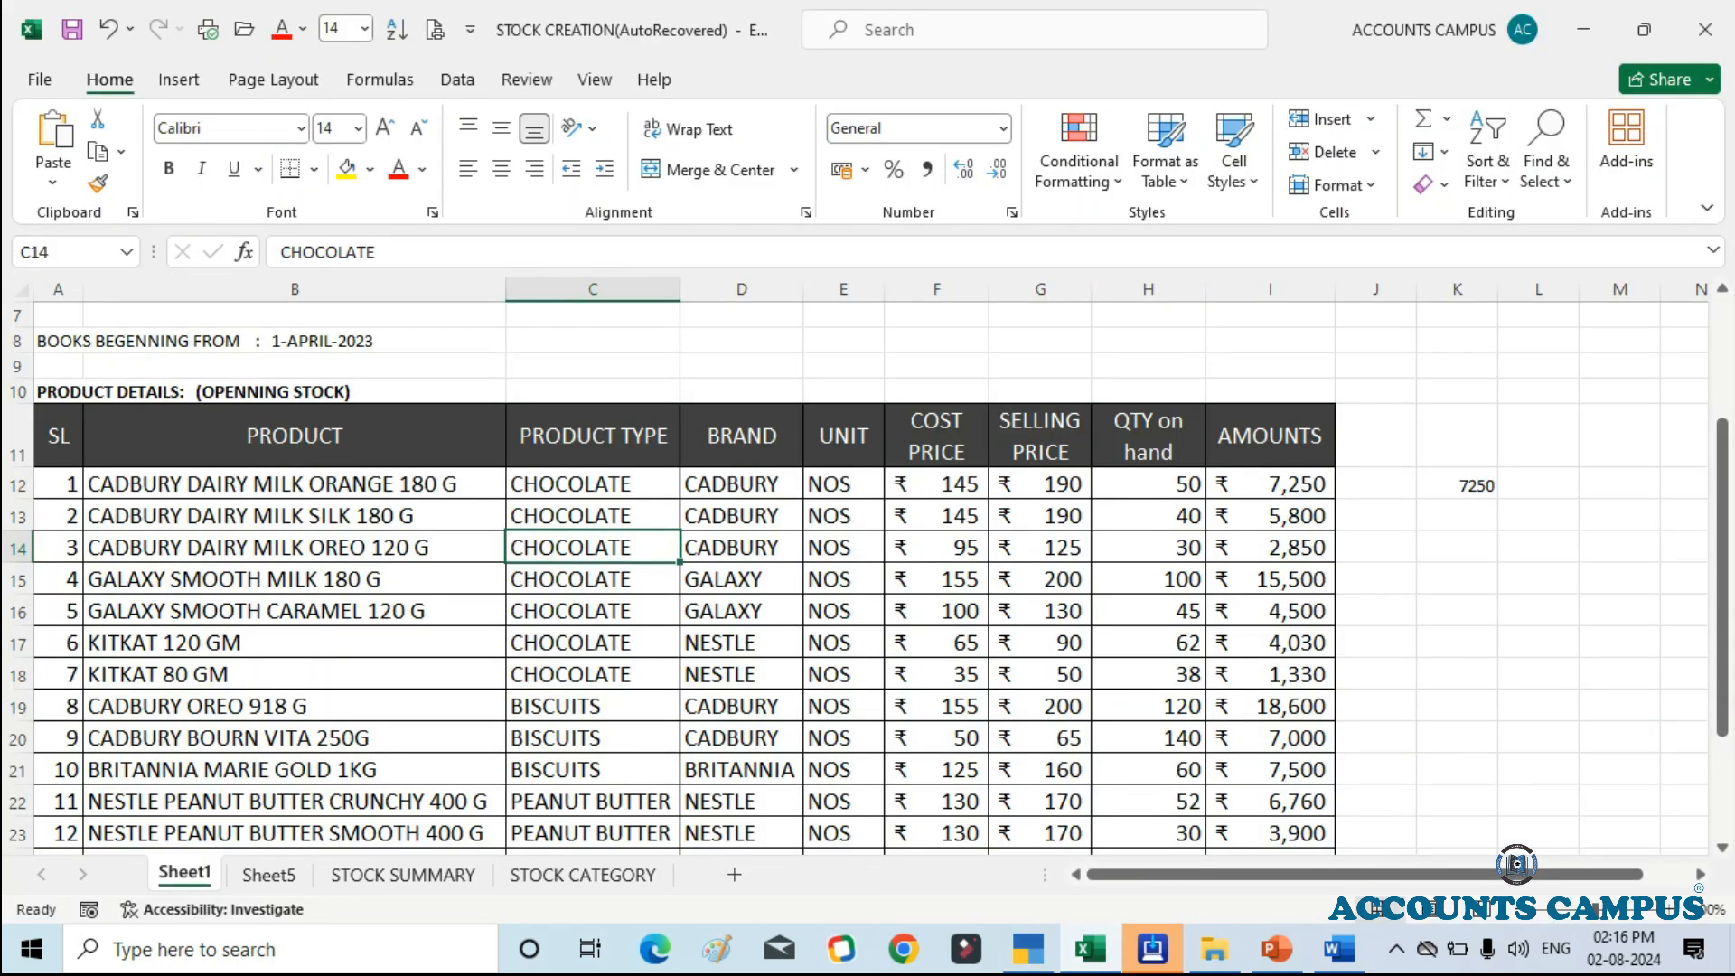
left_click(1148, 484)
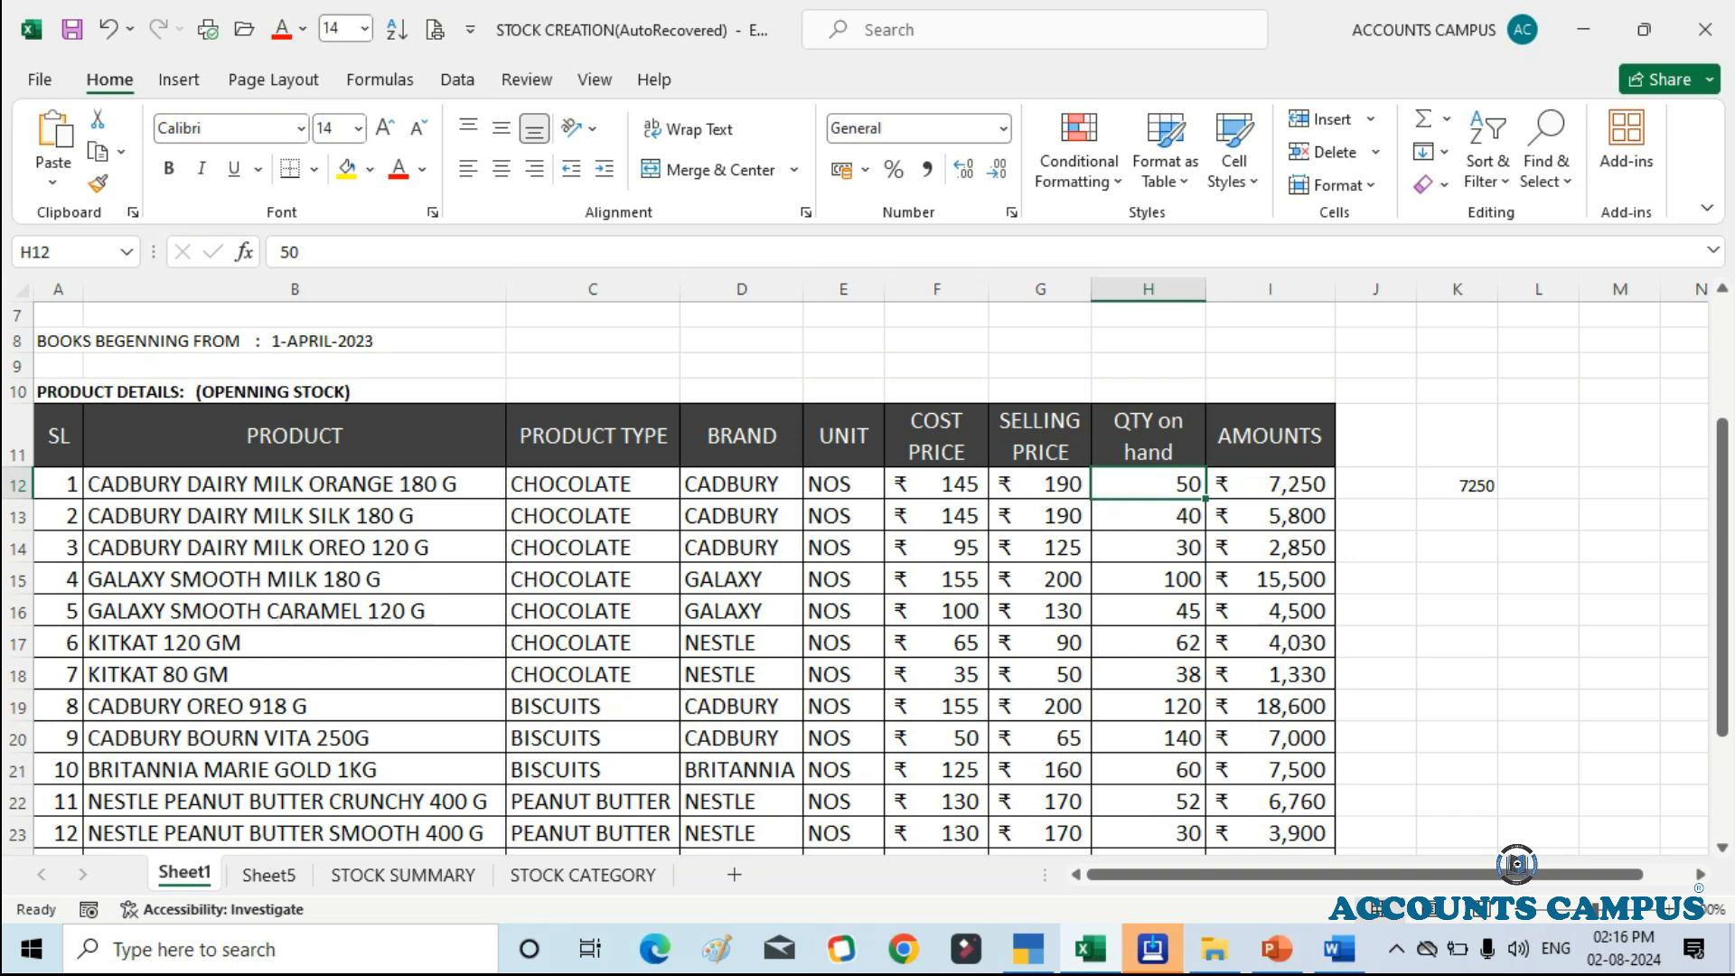
left_click(1028, 948)
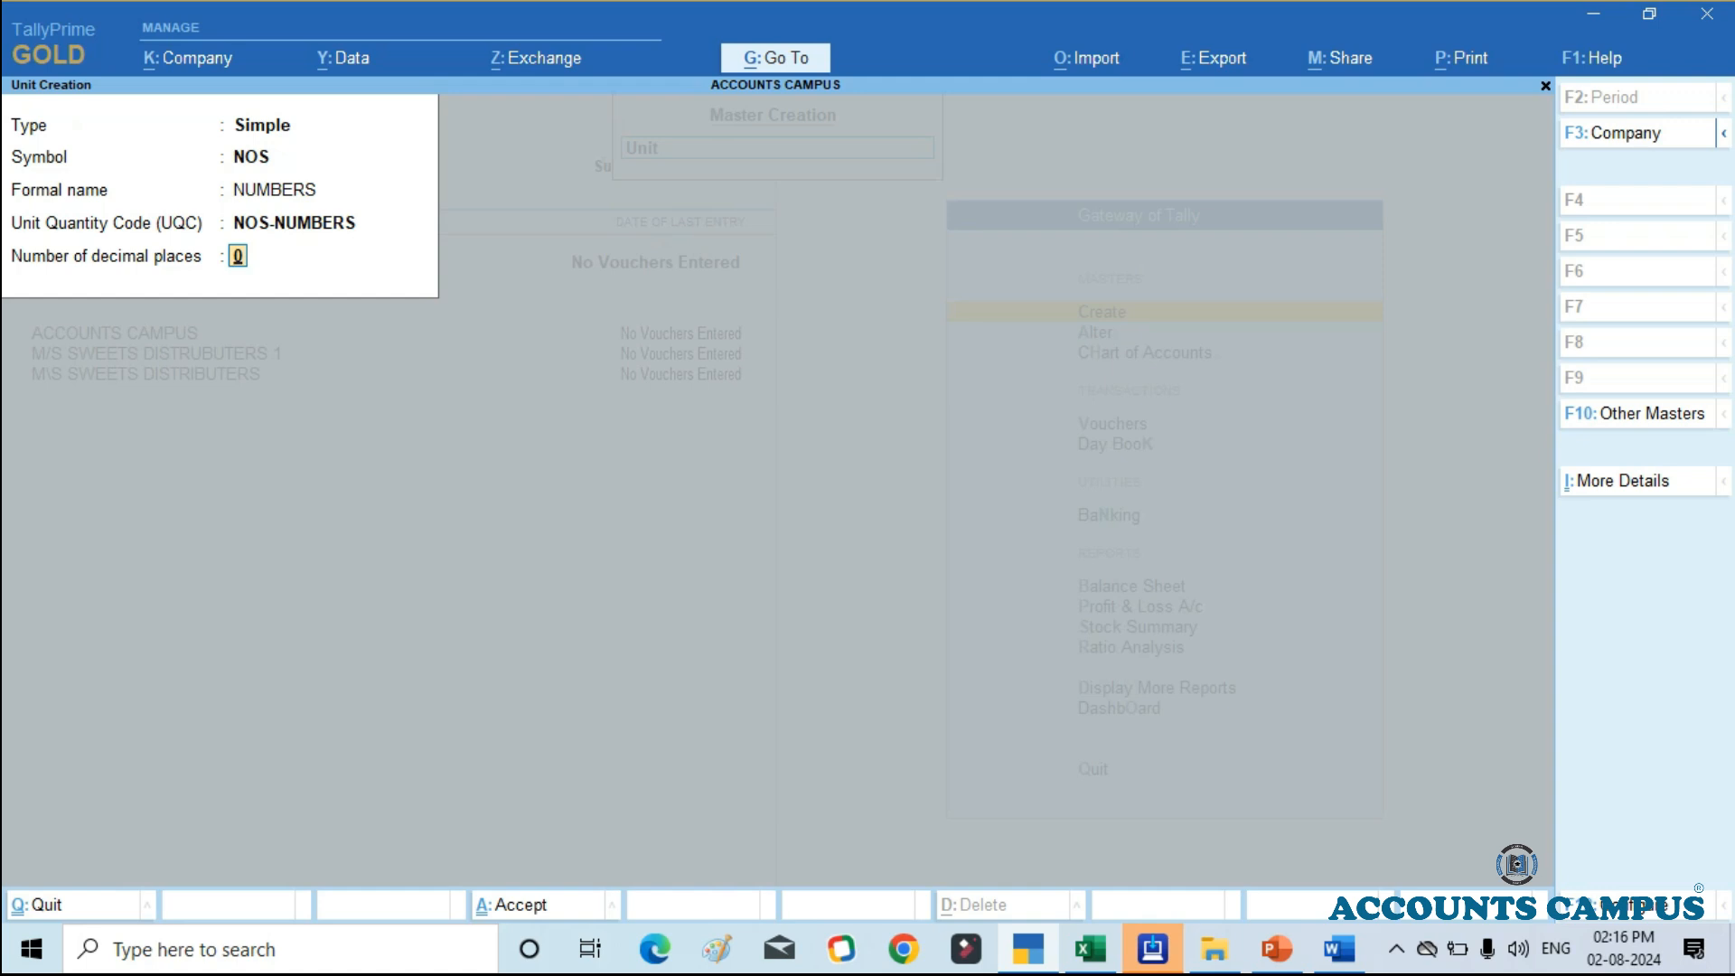
key("Return")
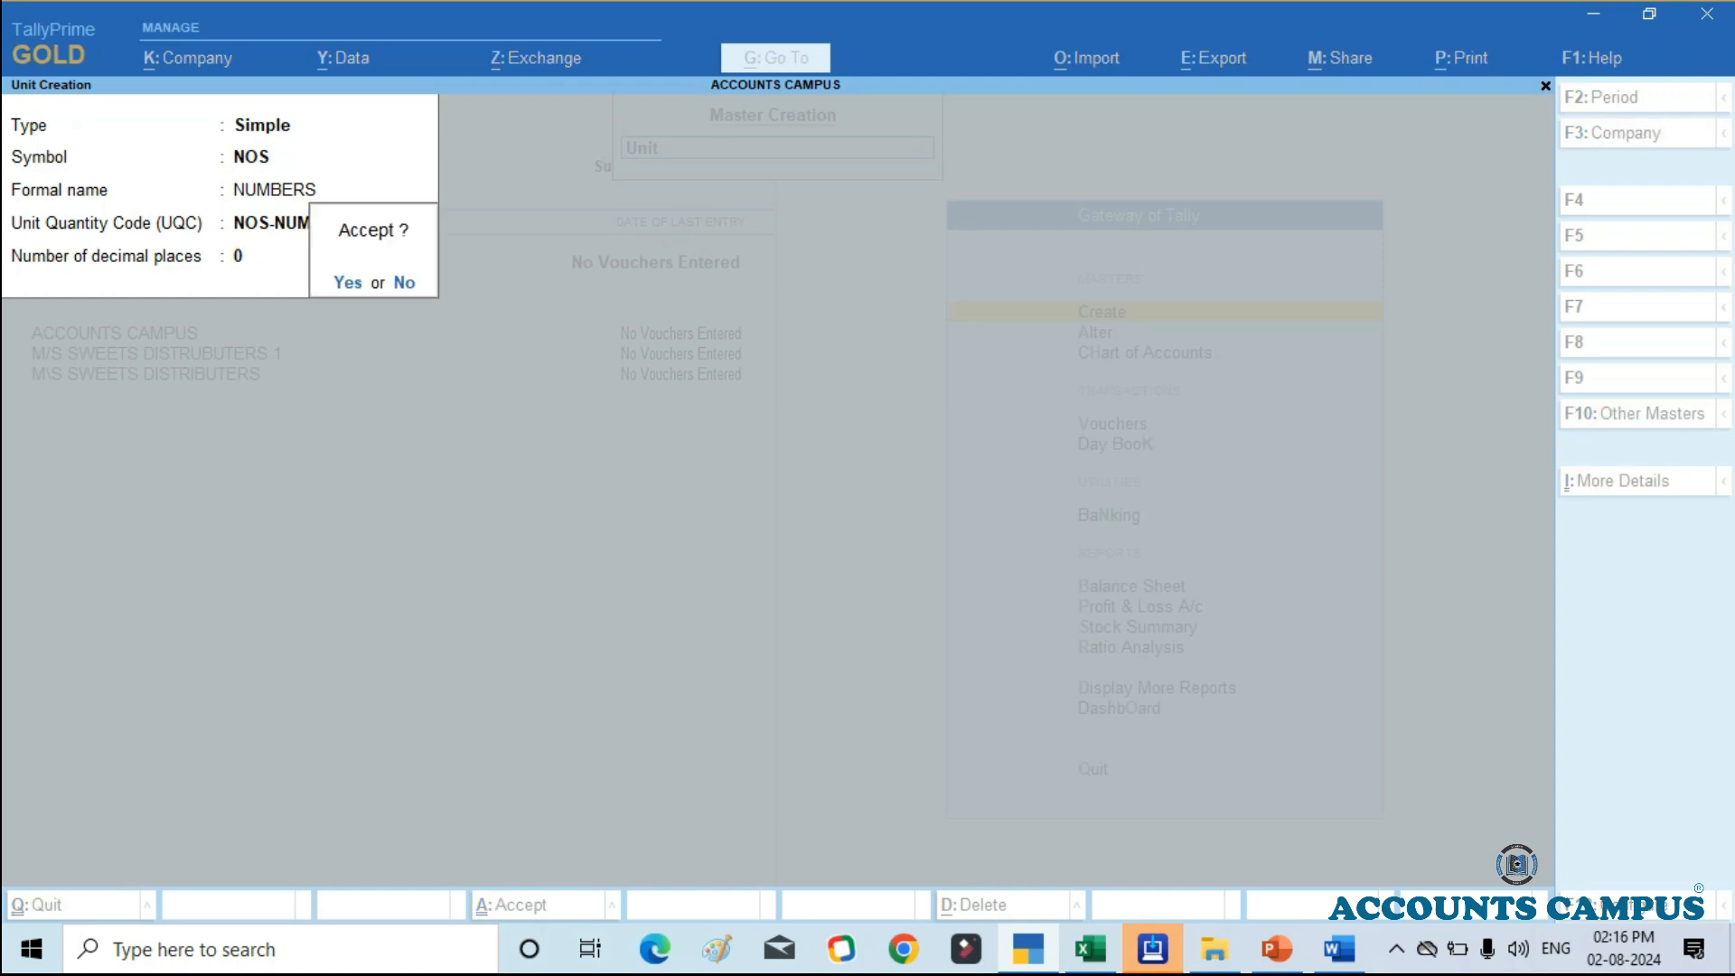
key("Return")
Step: Quit unit creation and start creating a stock item
key("Escape")
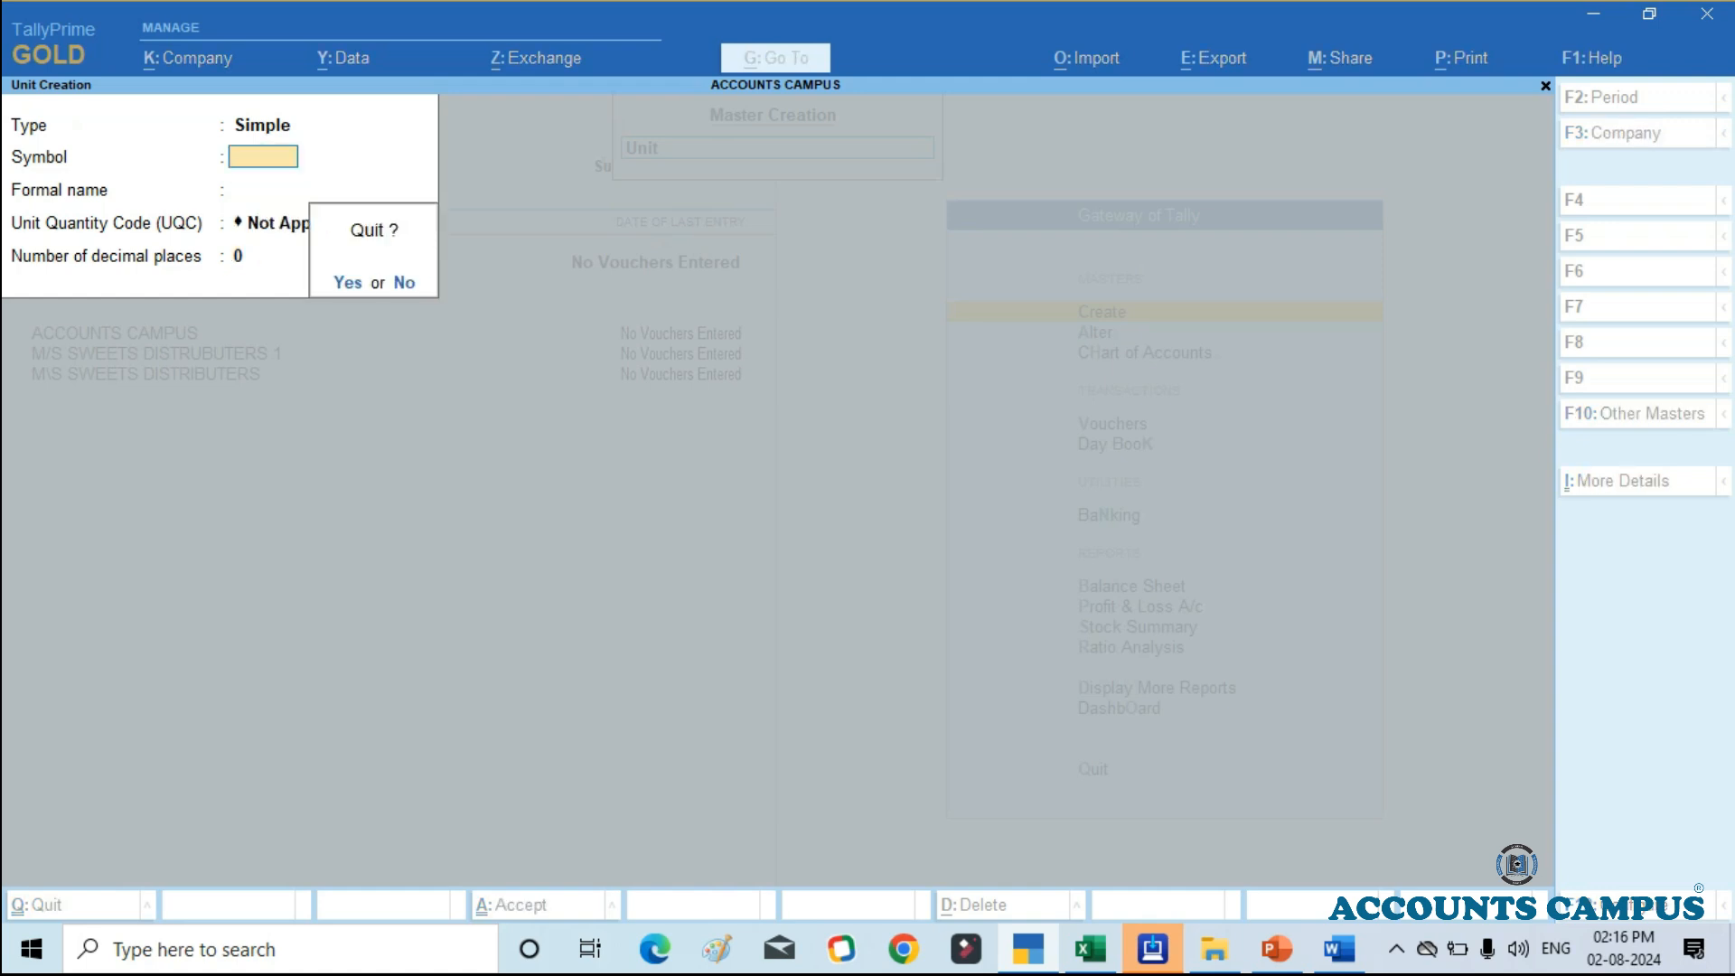
key("Return")
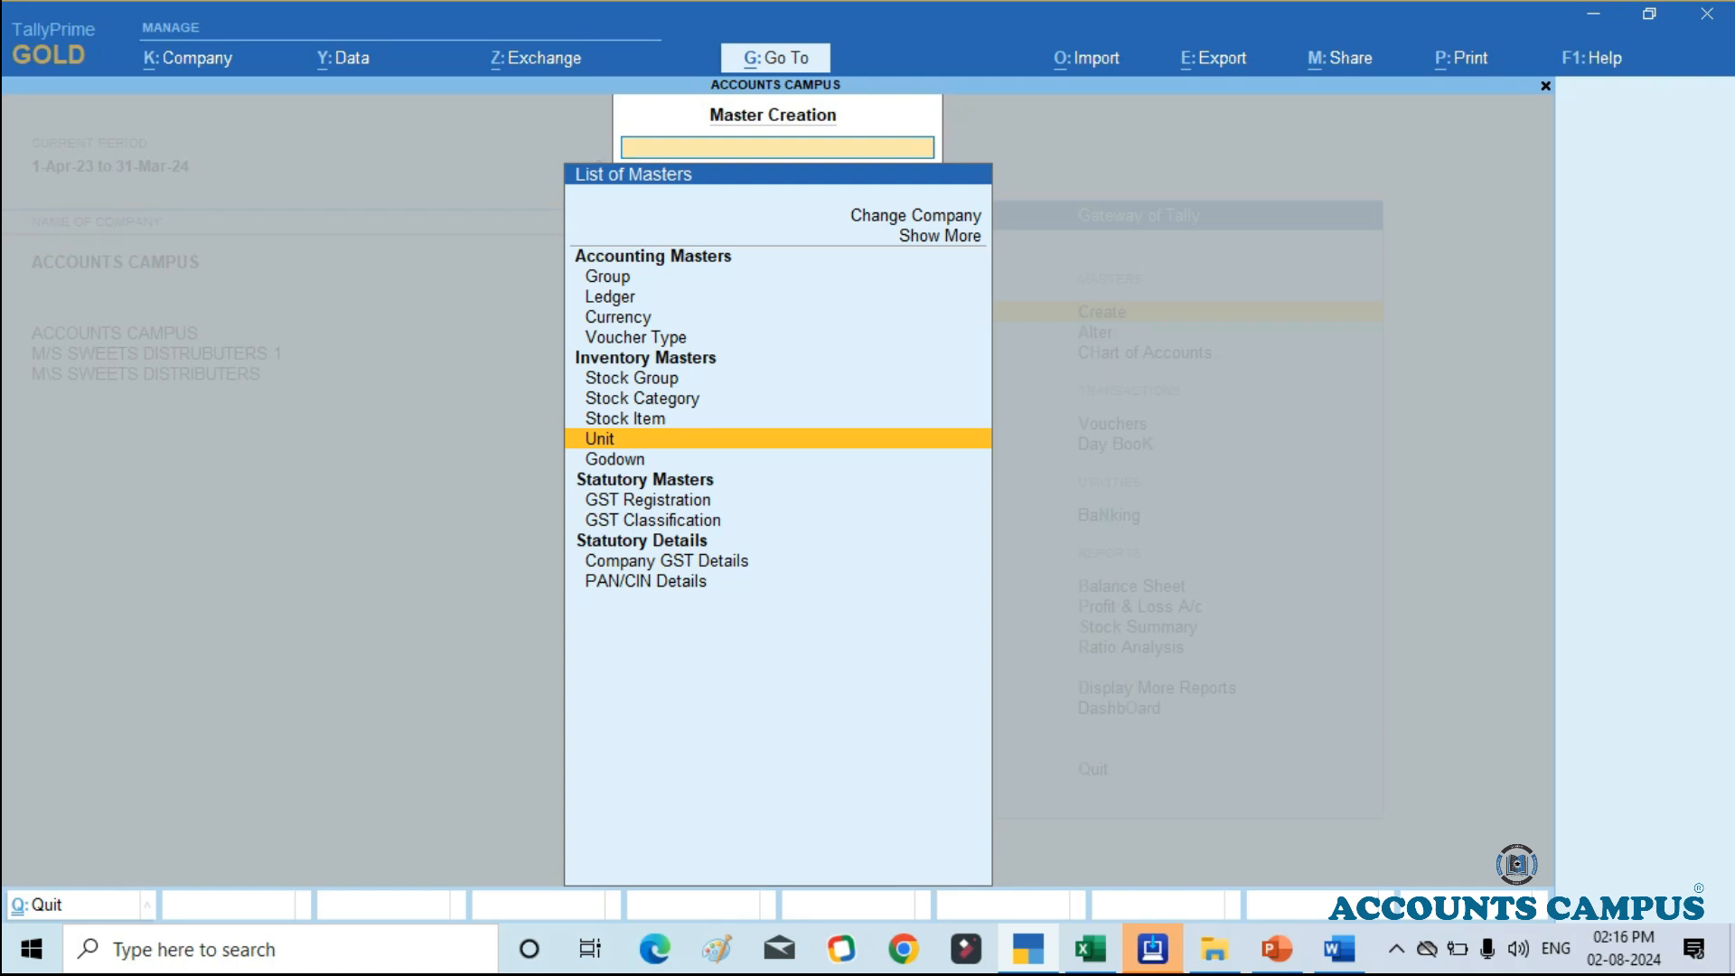
key("Up")
key("Return")
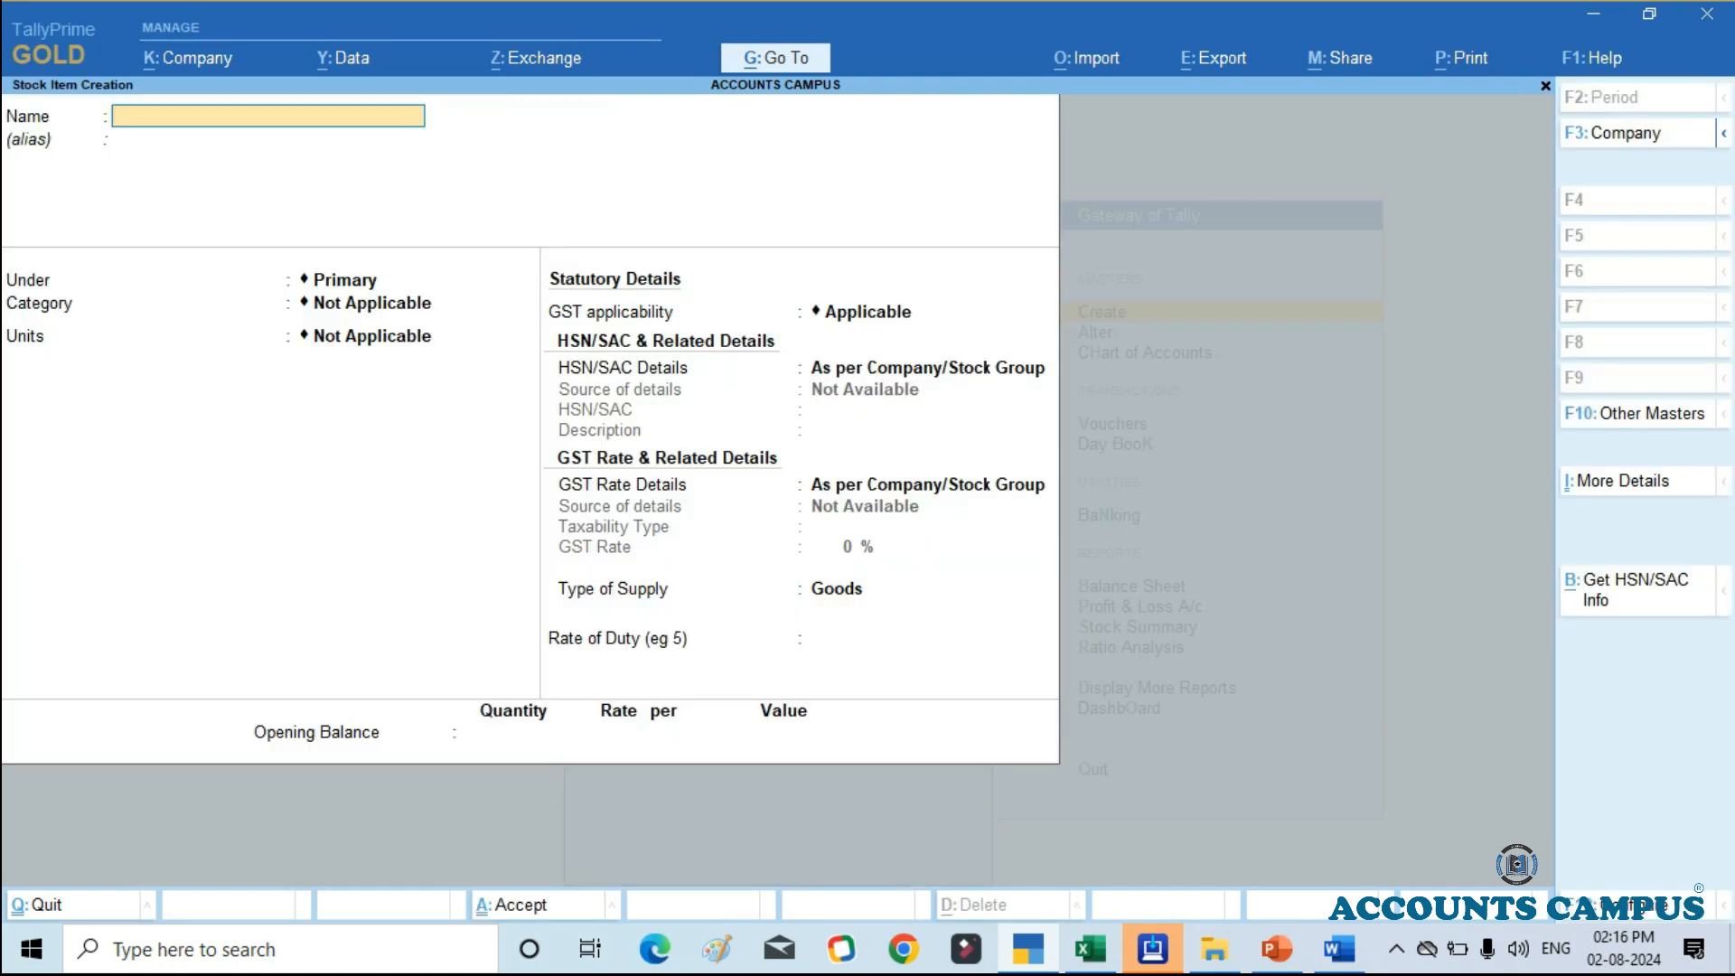
Step: Switch to the Excel stock list and copy the product name CADBURY DAIRY MILK ORANGE 180 G from cell B12
key("alt+Tab")
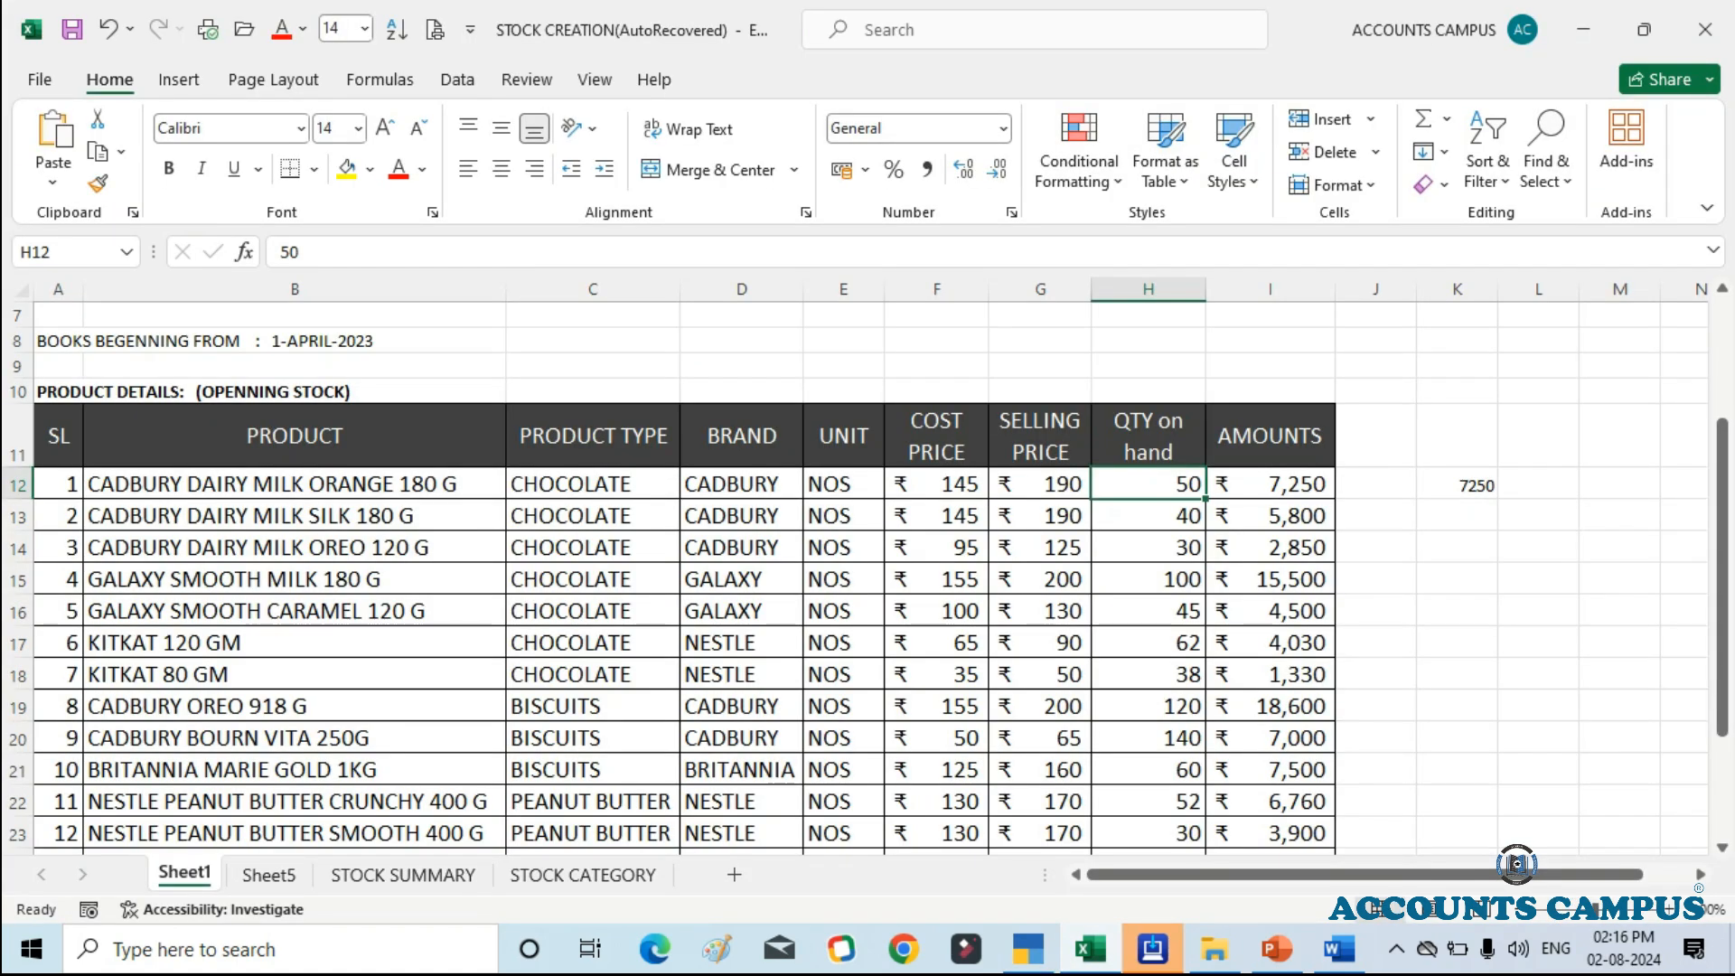
scroll(865, 579, "down", 1)
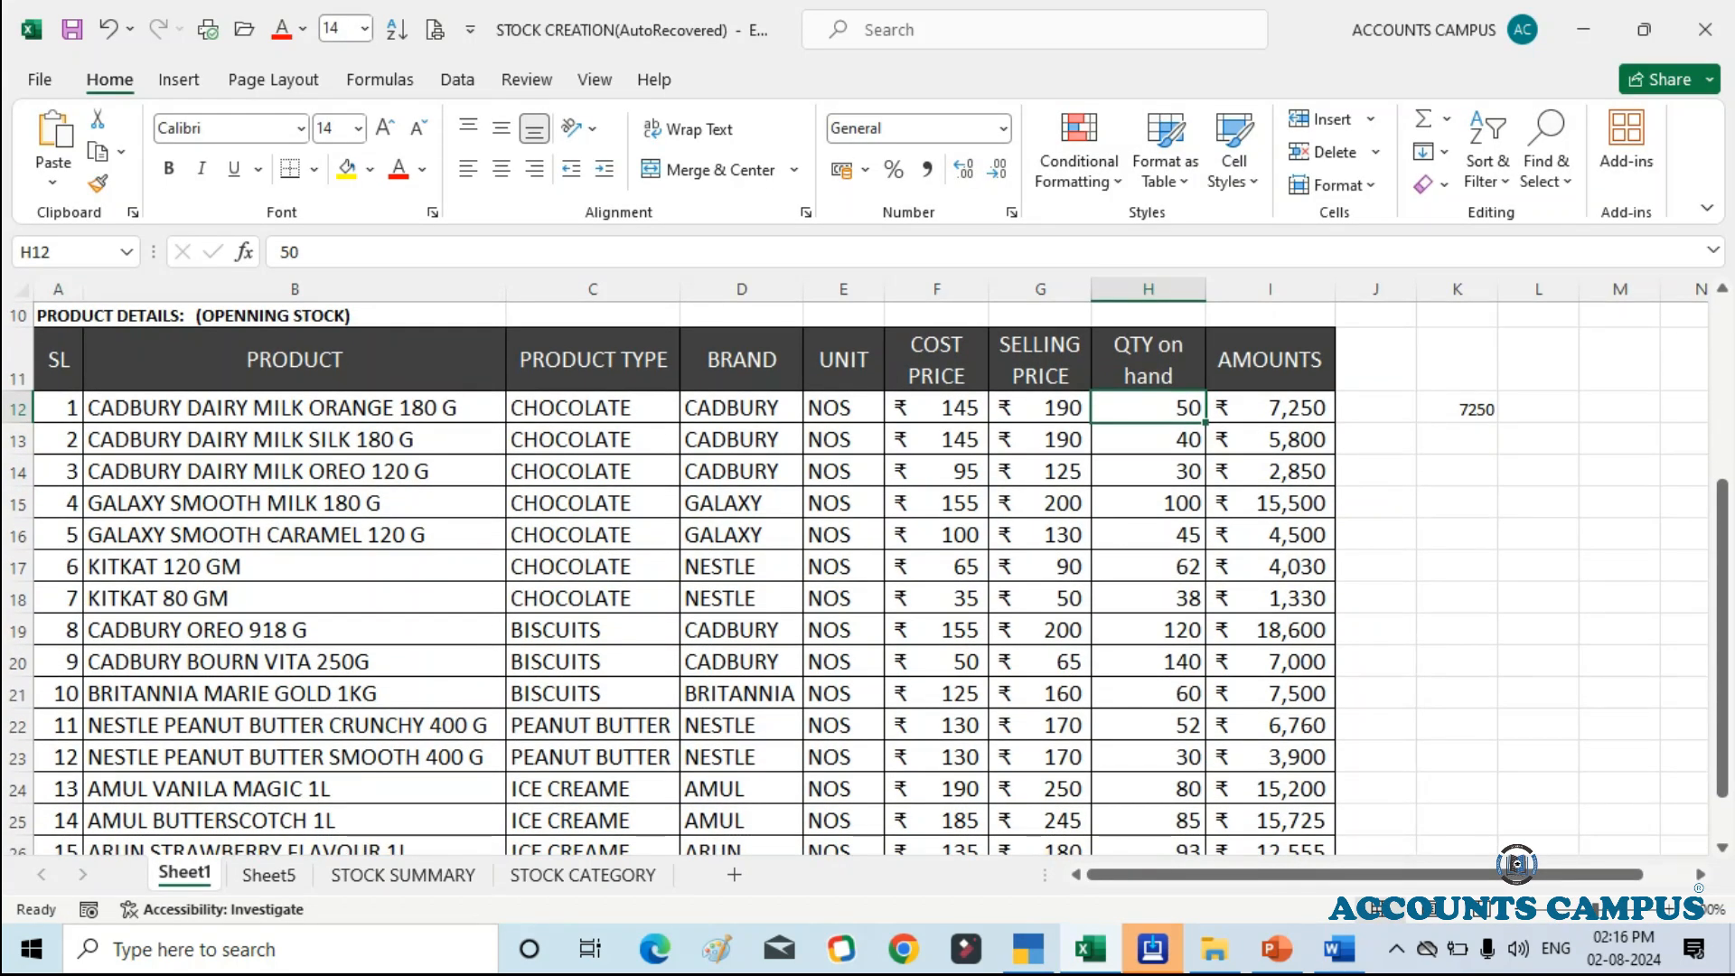
double_click(248, 408)
key("ctrl+shift+Left")
key("ctrl+shift+Left")
key("ctrl+shift+Left")
key("ctrl+shift+Left")
key("ctrl+shift+Left")
key("ctrl+shift+Left")
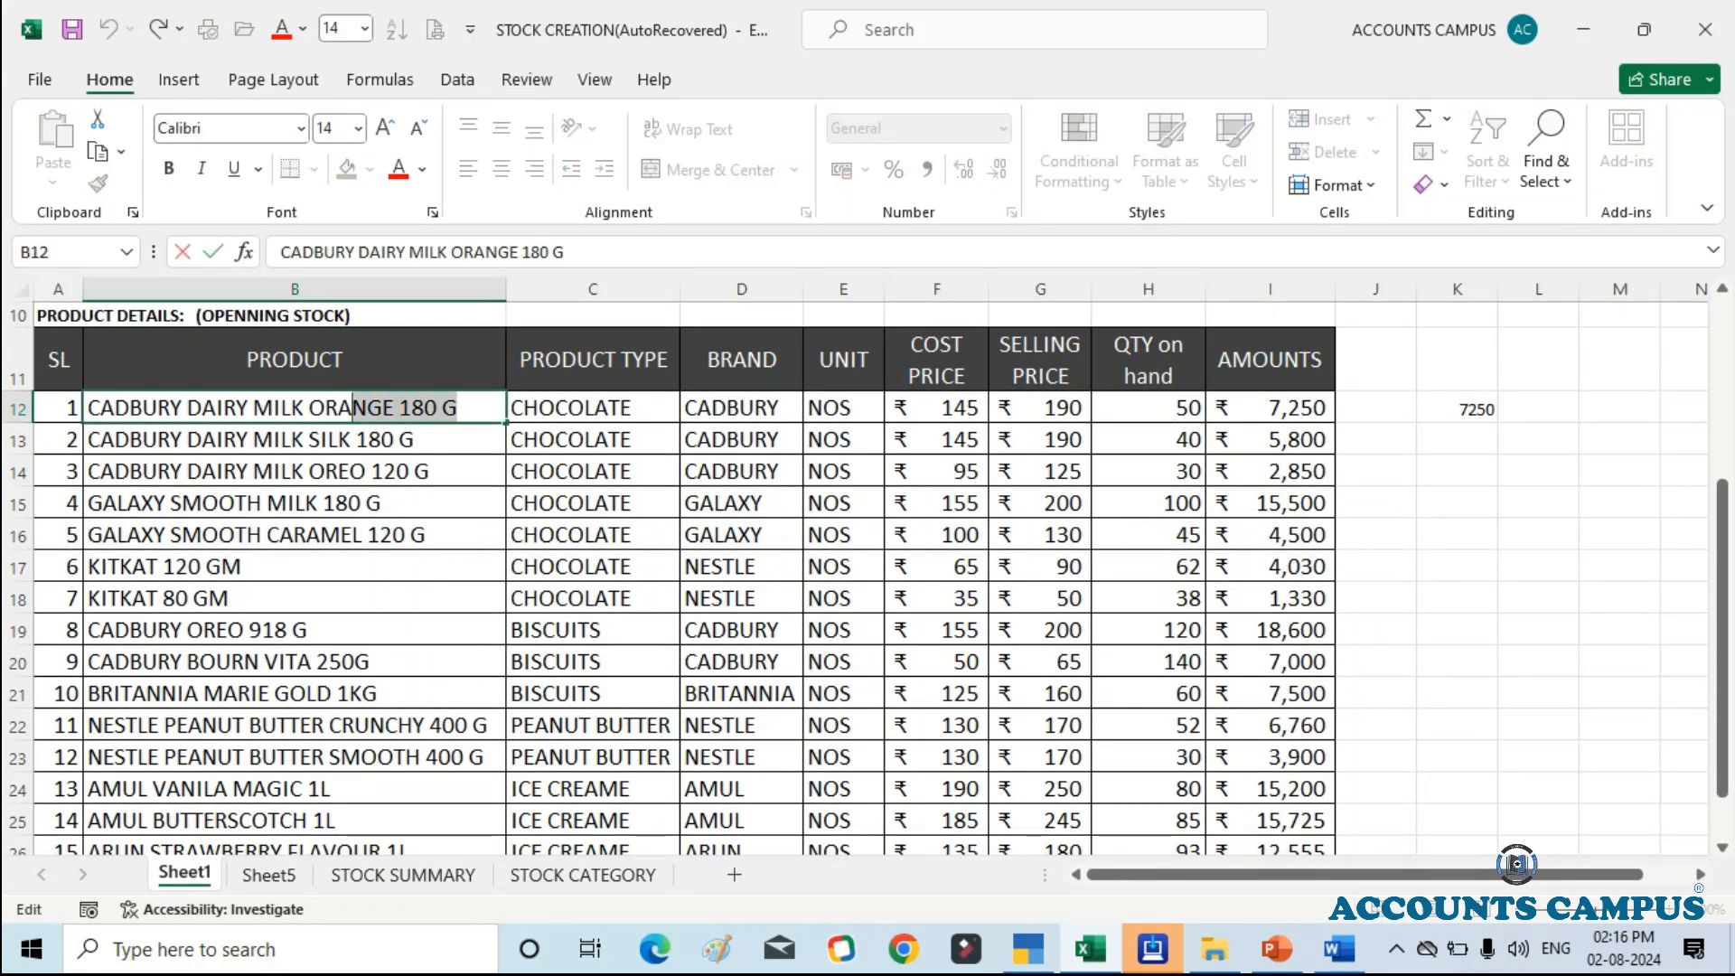
key("shift+Right")
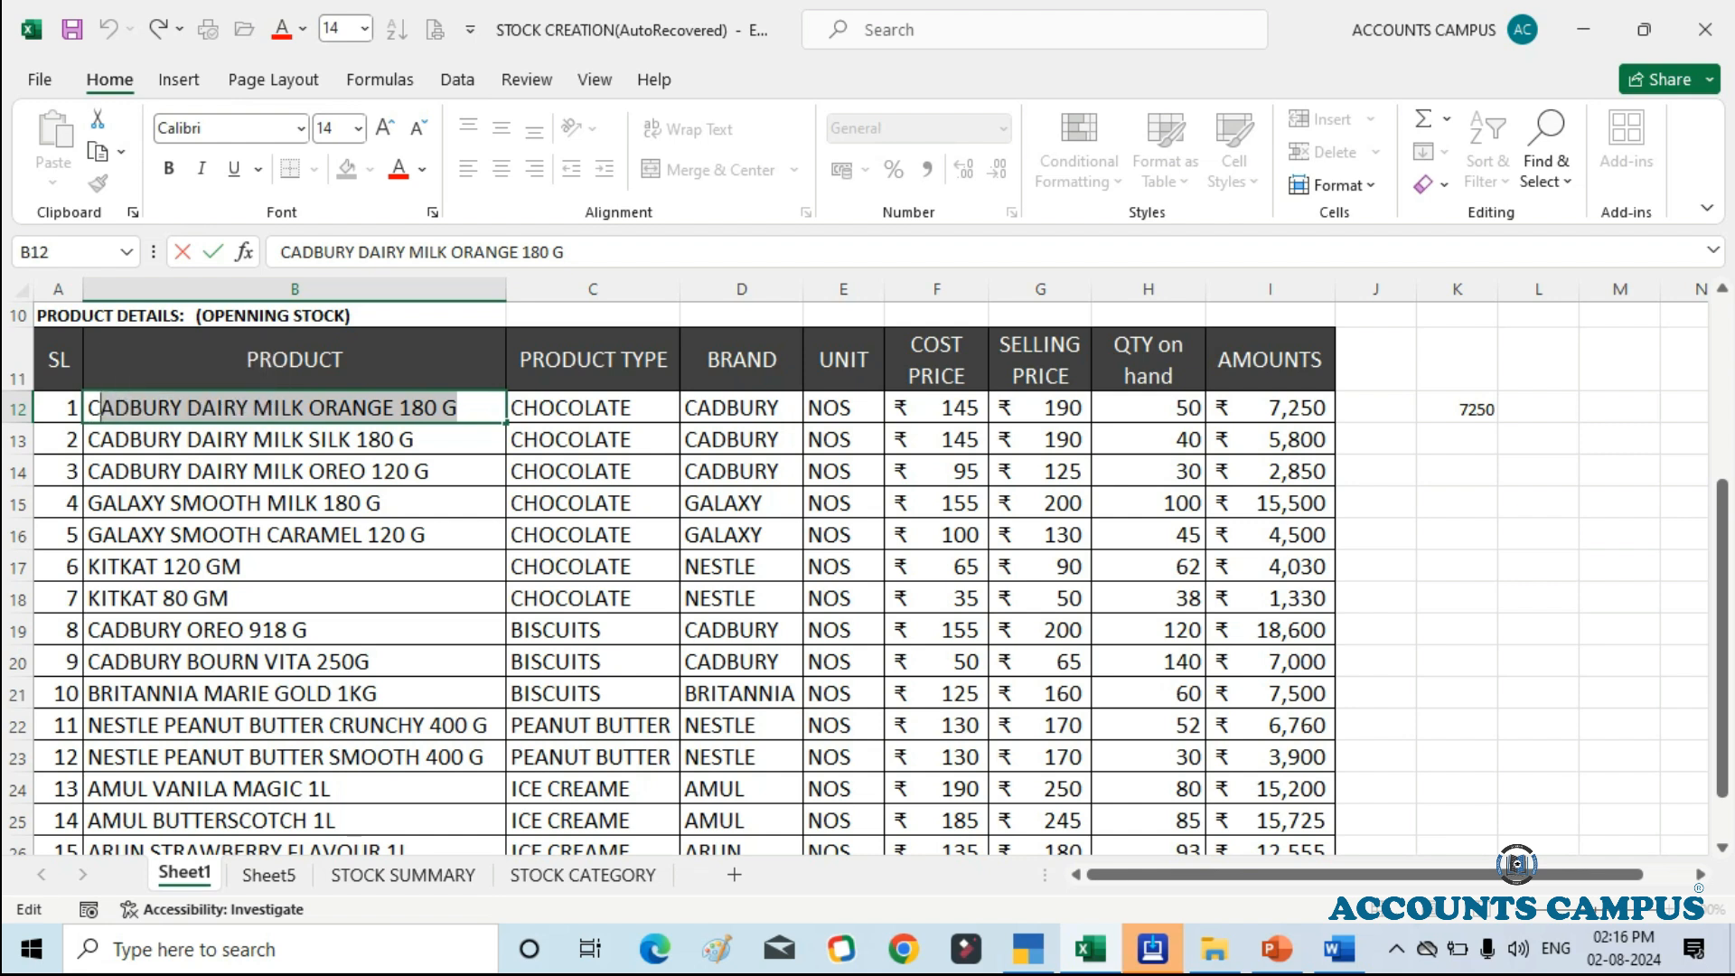
key("End")
key("ctrl+shift+Left")
key("ctrl+shift+Left")
key("ctrl+shift+Left")
key("ctrl+shift+Left")
key("ctrl+shift+Left")
key("ctrl+shift+Left")
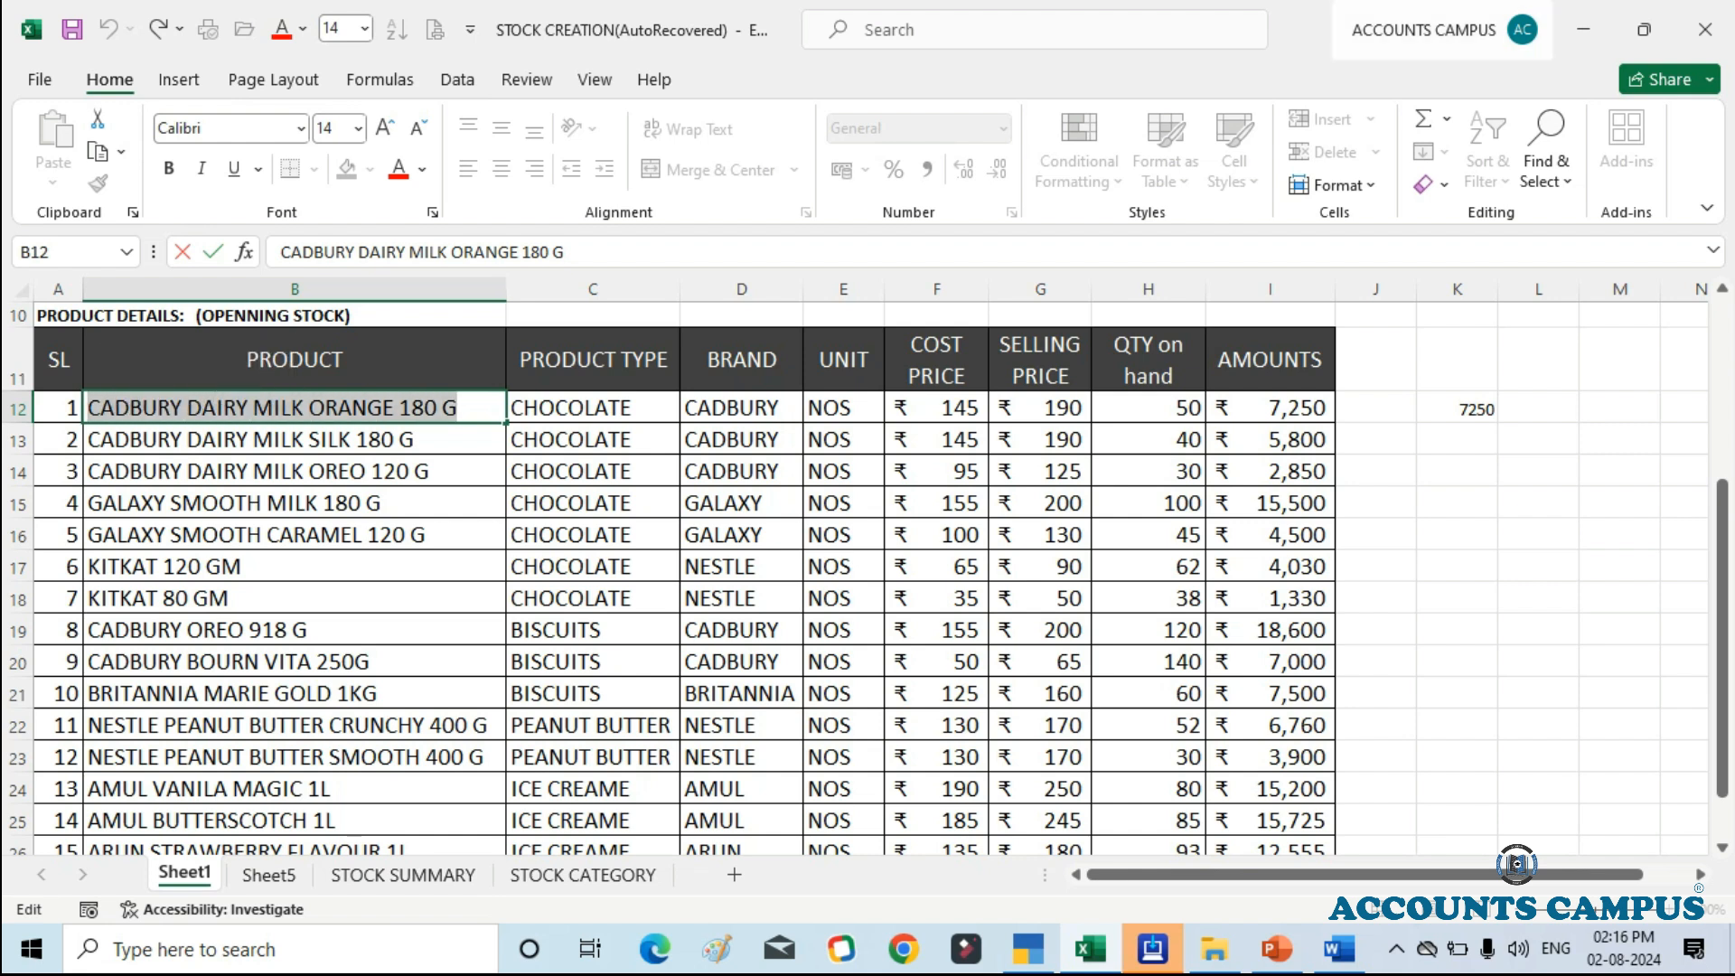
key("ctrl+c")
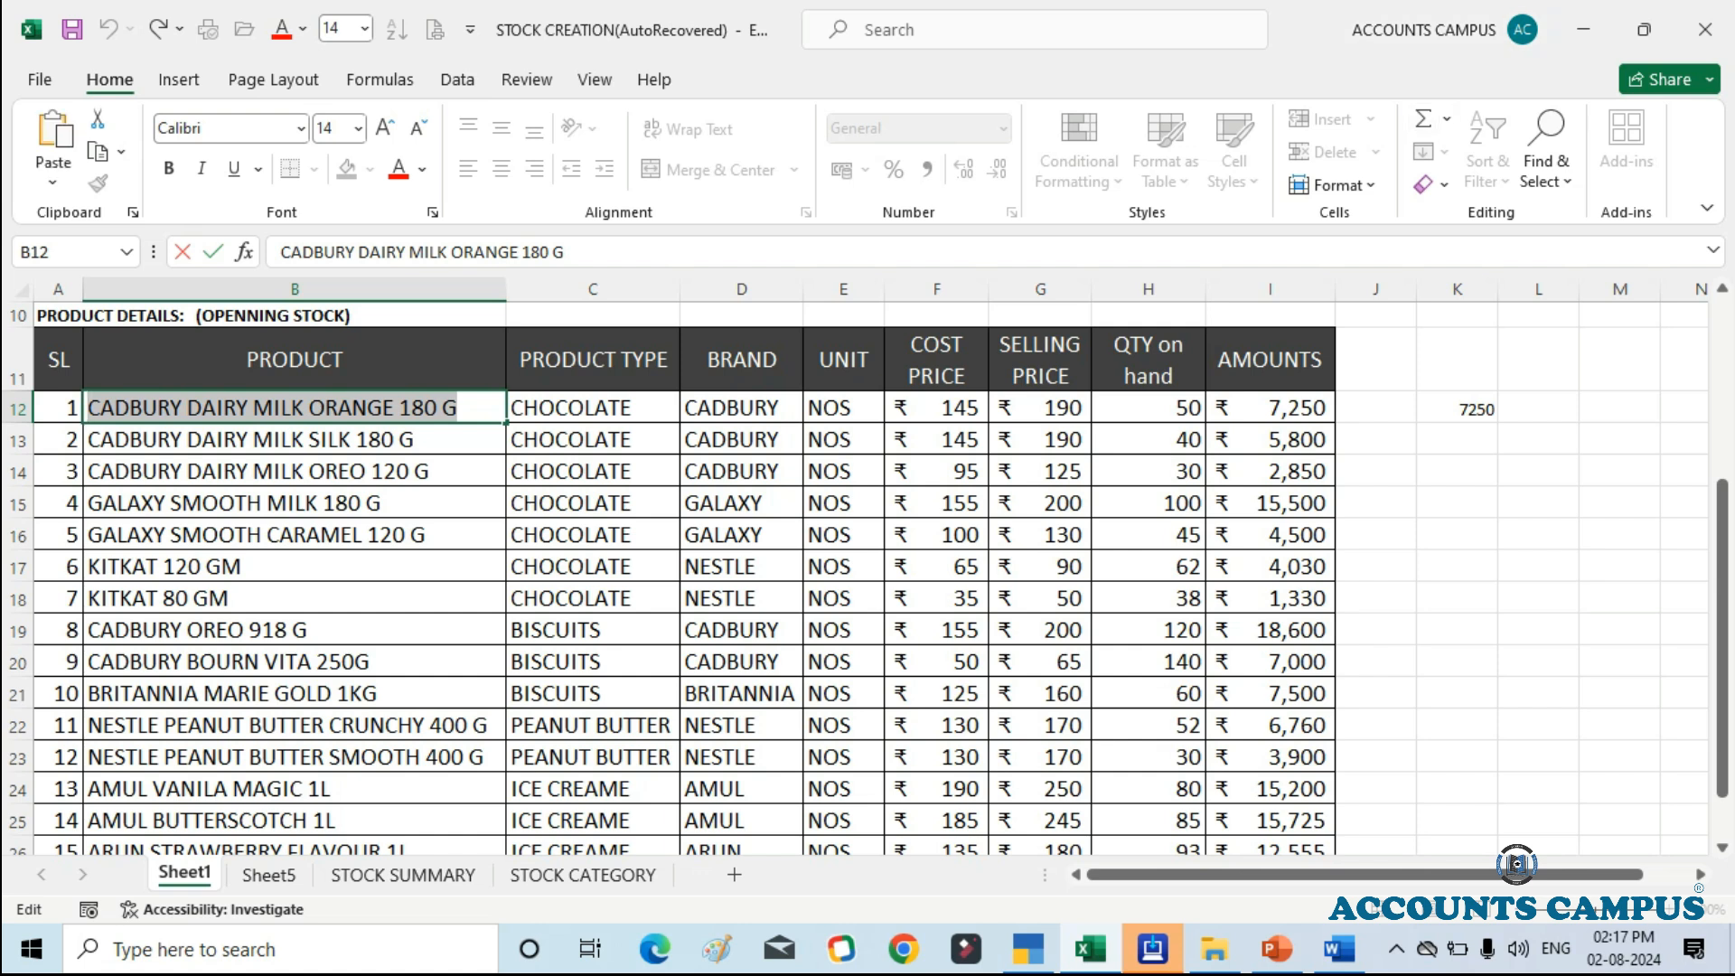
Step: Paste CADBURY DAIRY MILK ORANGE 180 G as the stock item name in TallyPrime, leaving the alias blank
key("alt+Tab")
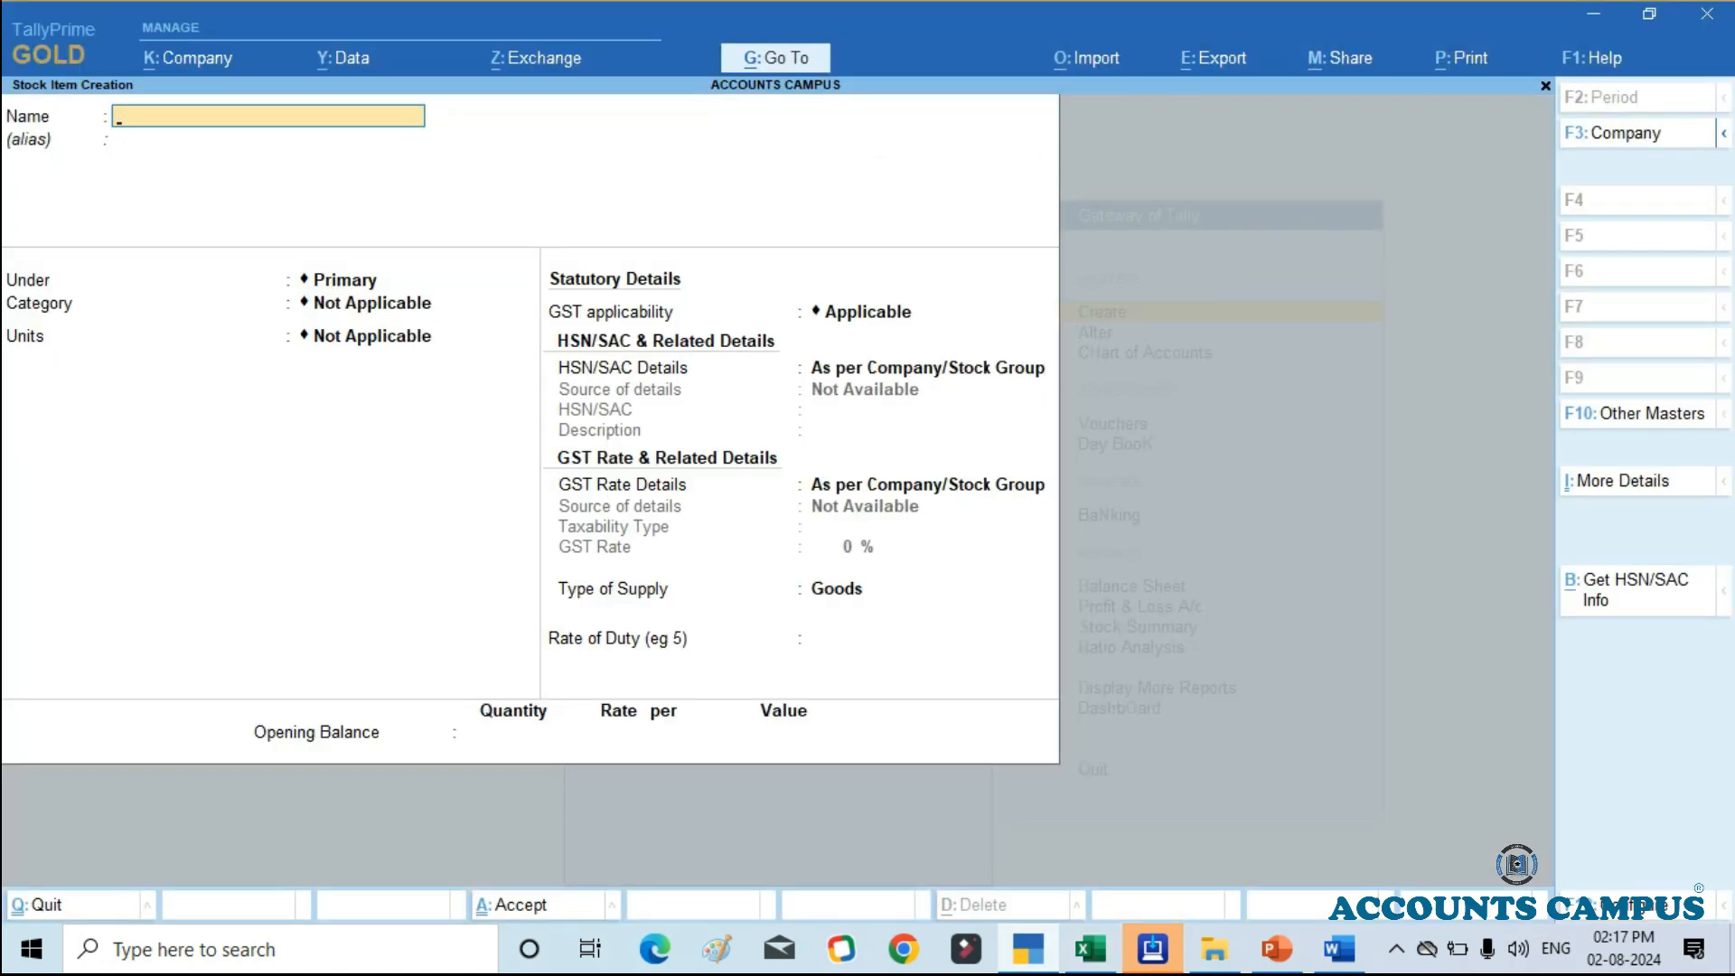
key("ctrl")
key("ctrl+v")
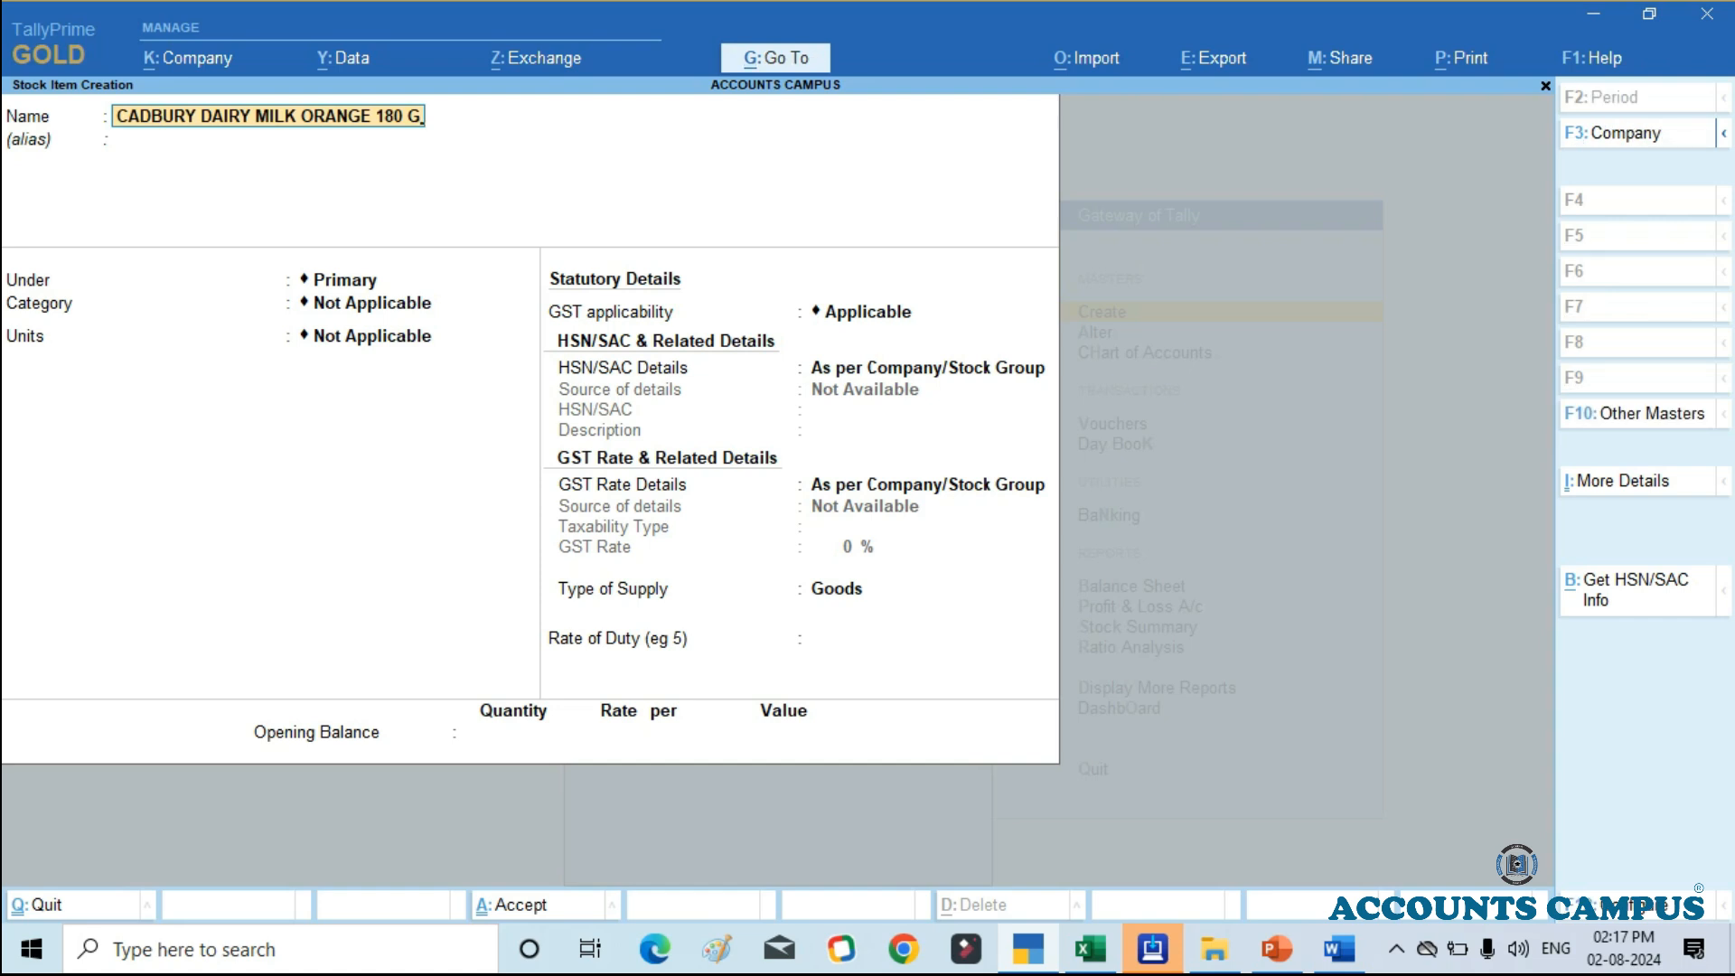
key("Return")
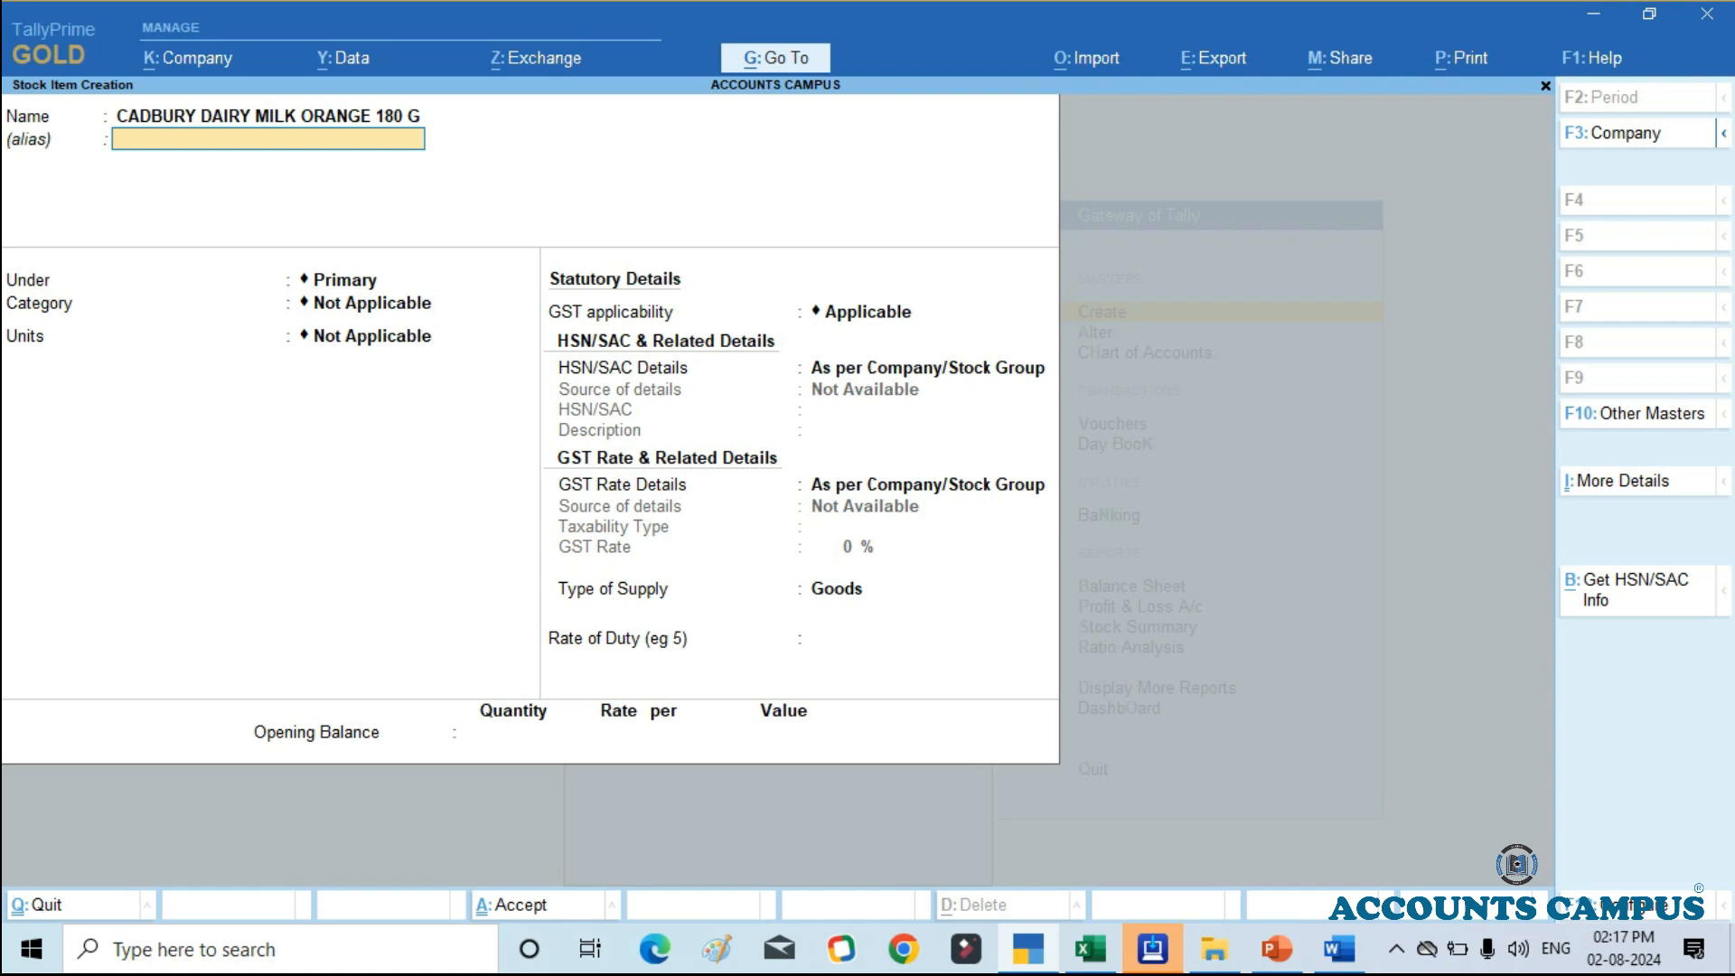
key("Return")
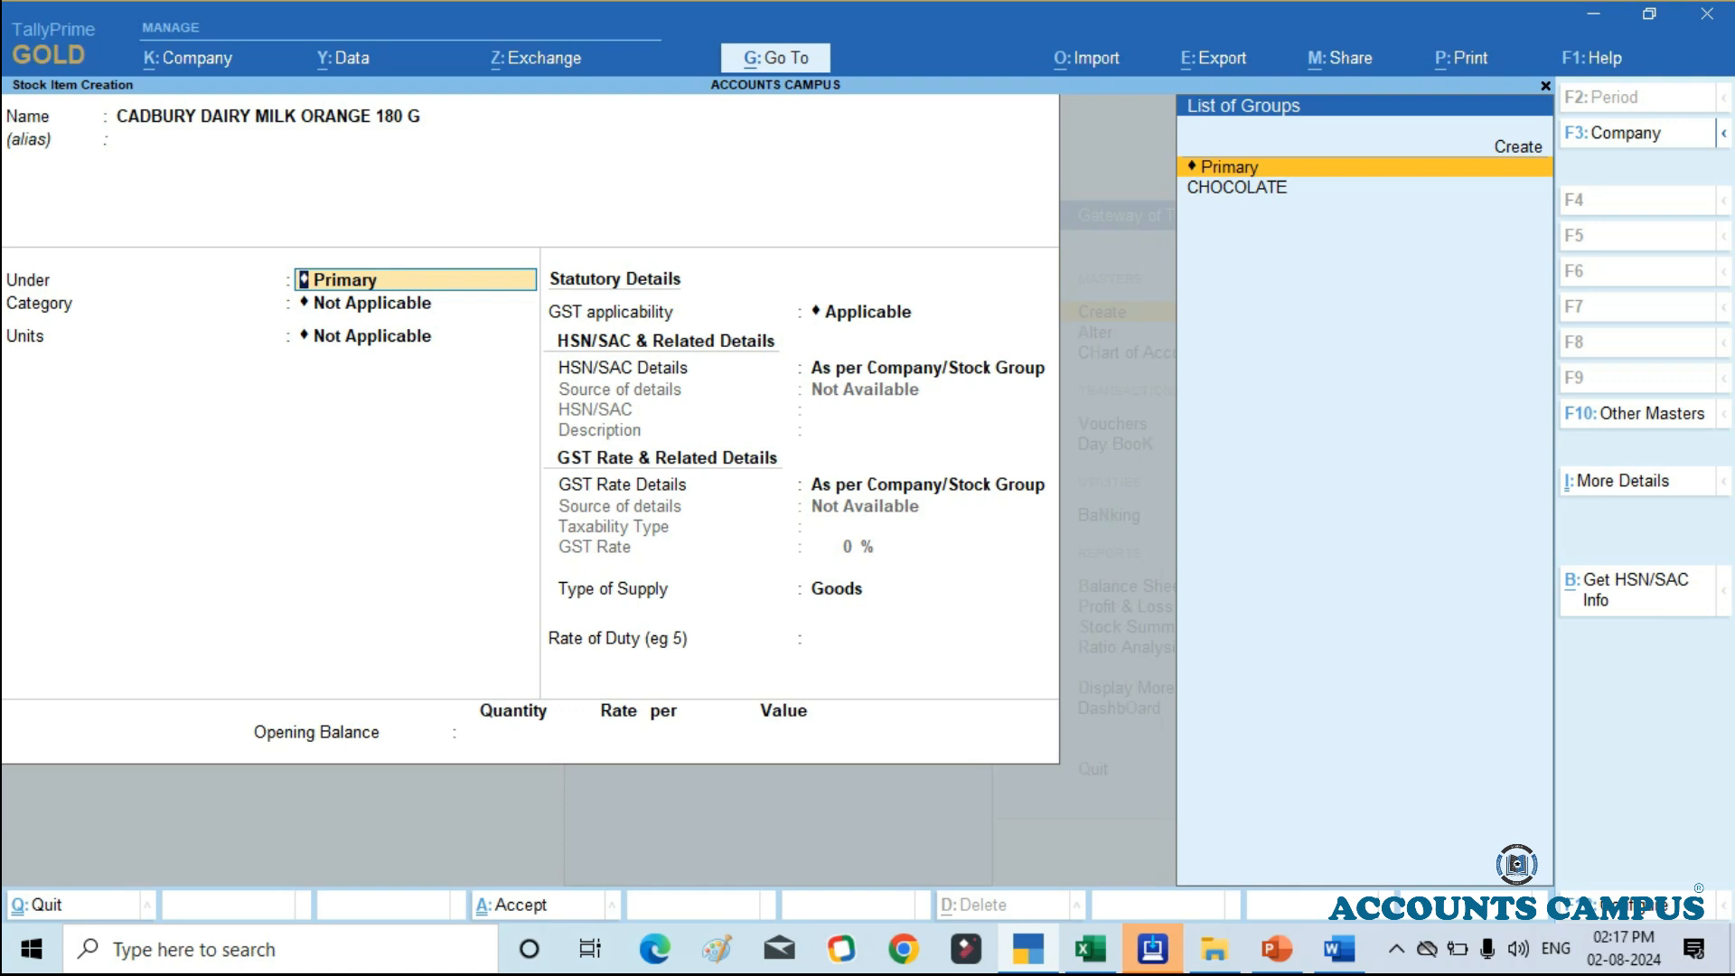
Step: Place the stock item under the CHOCOLATE stock group and go on to its category
key("Down")
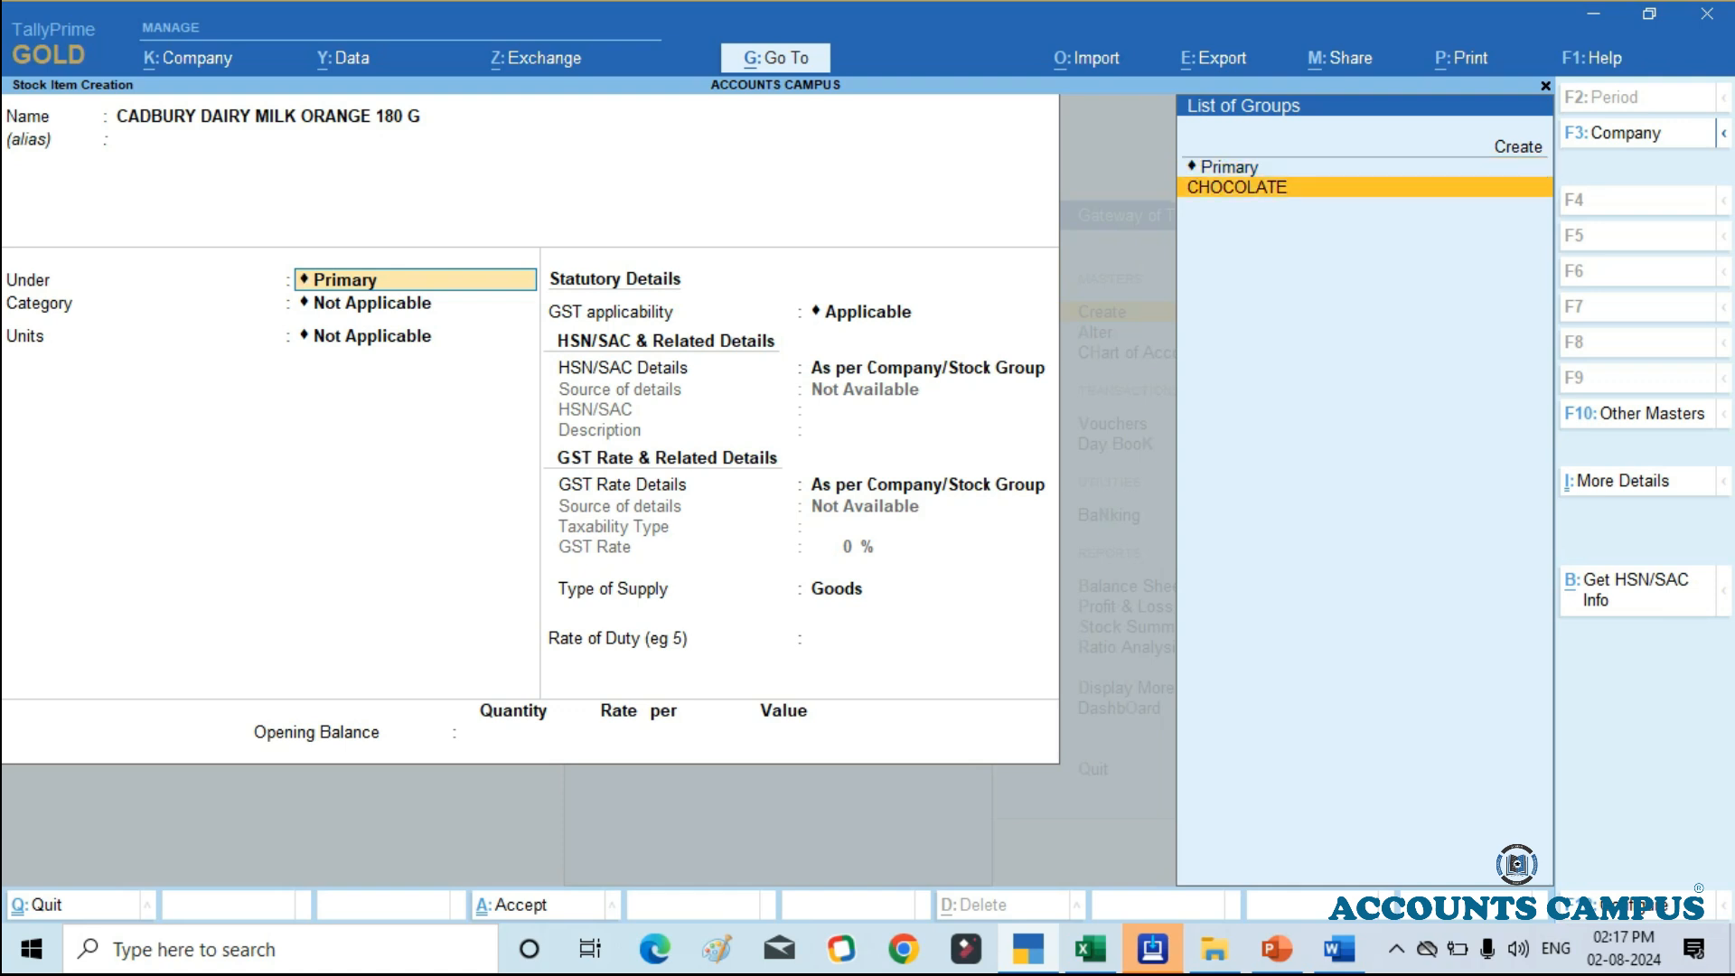
key("Return")
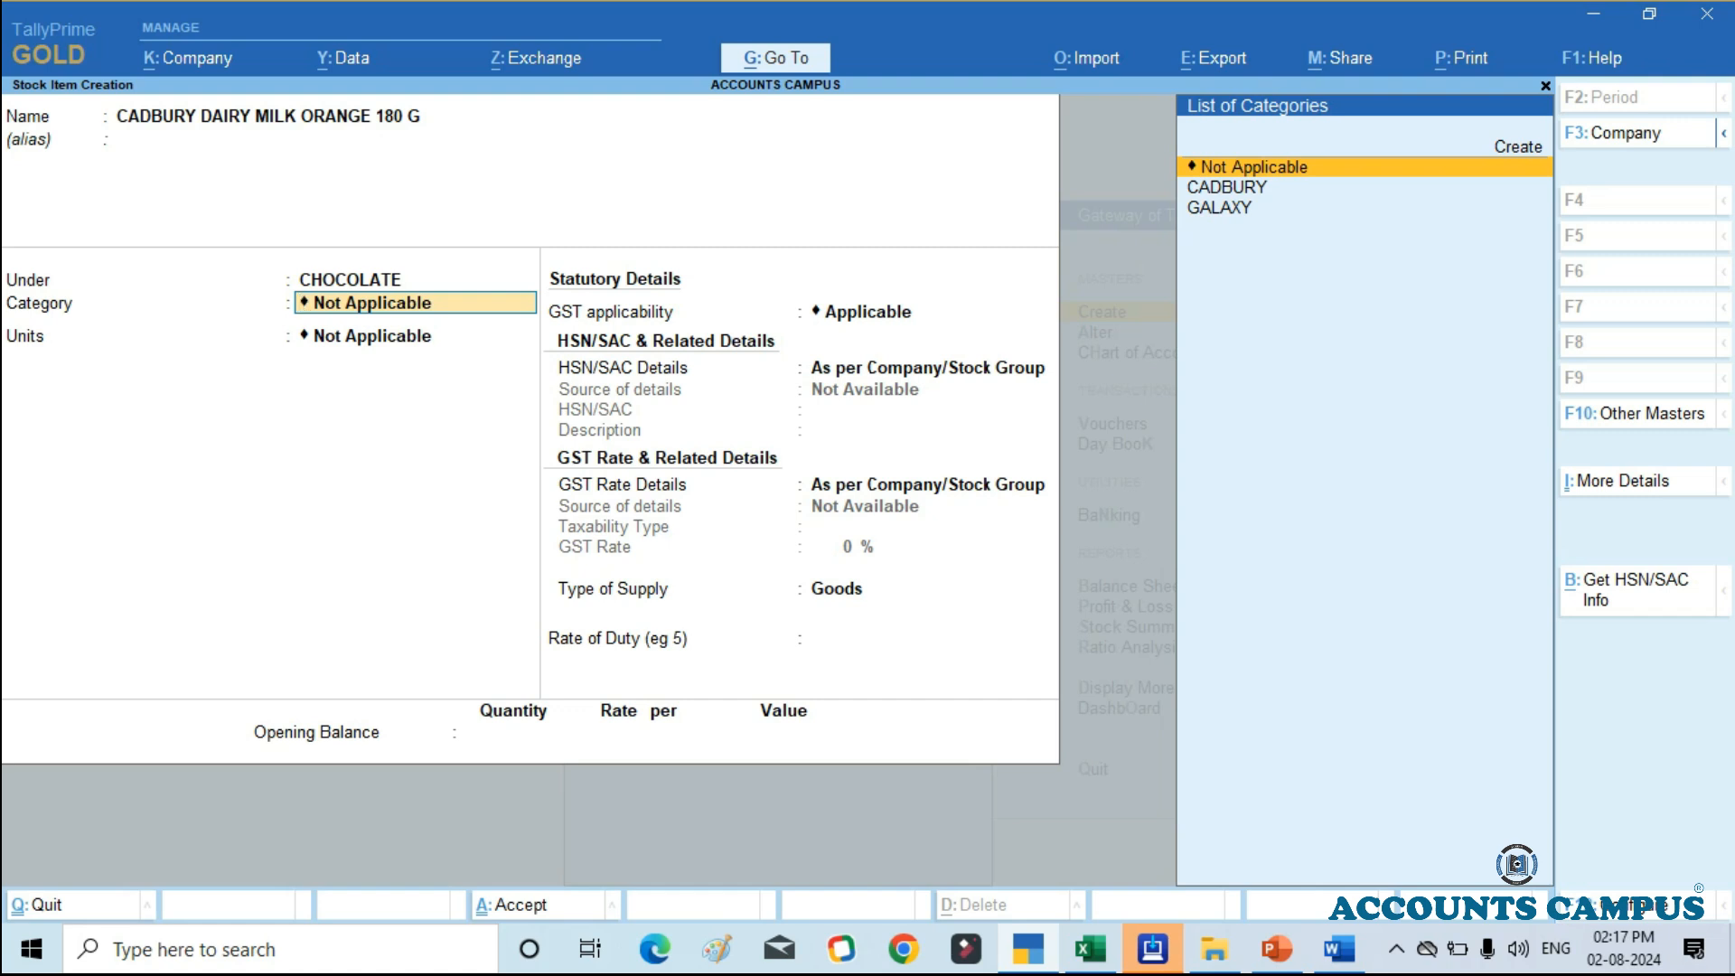
key("BackSpace")
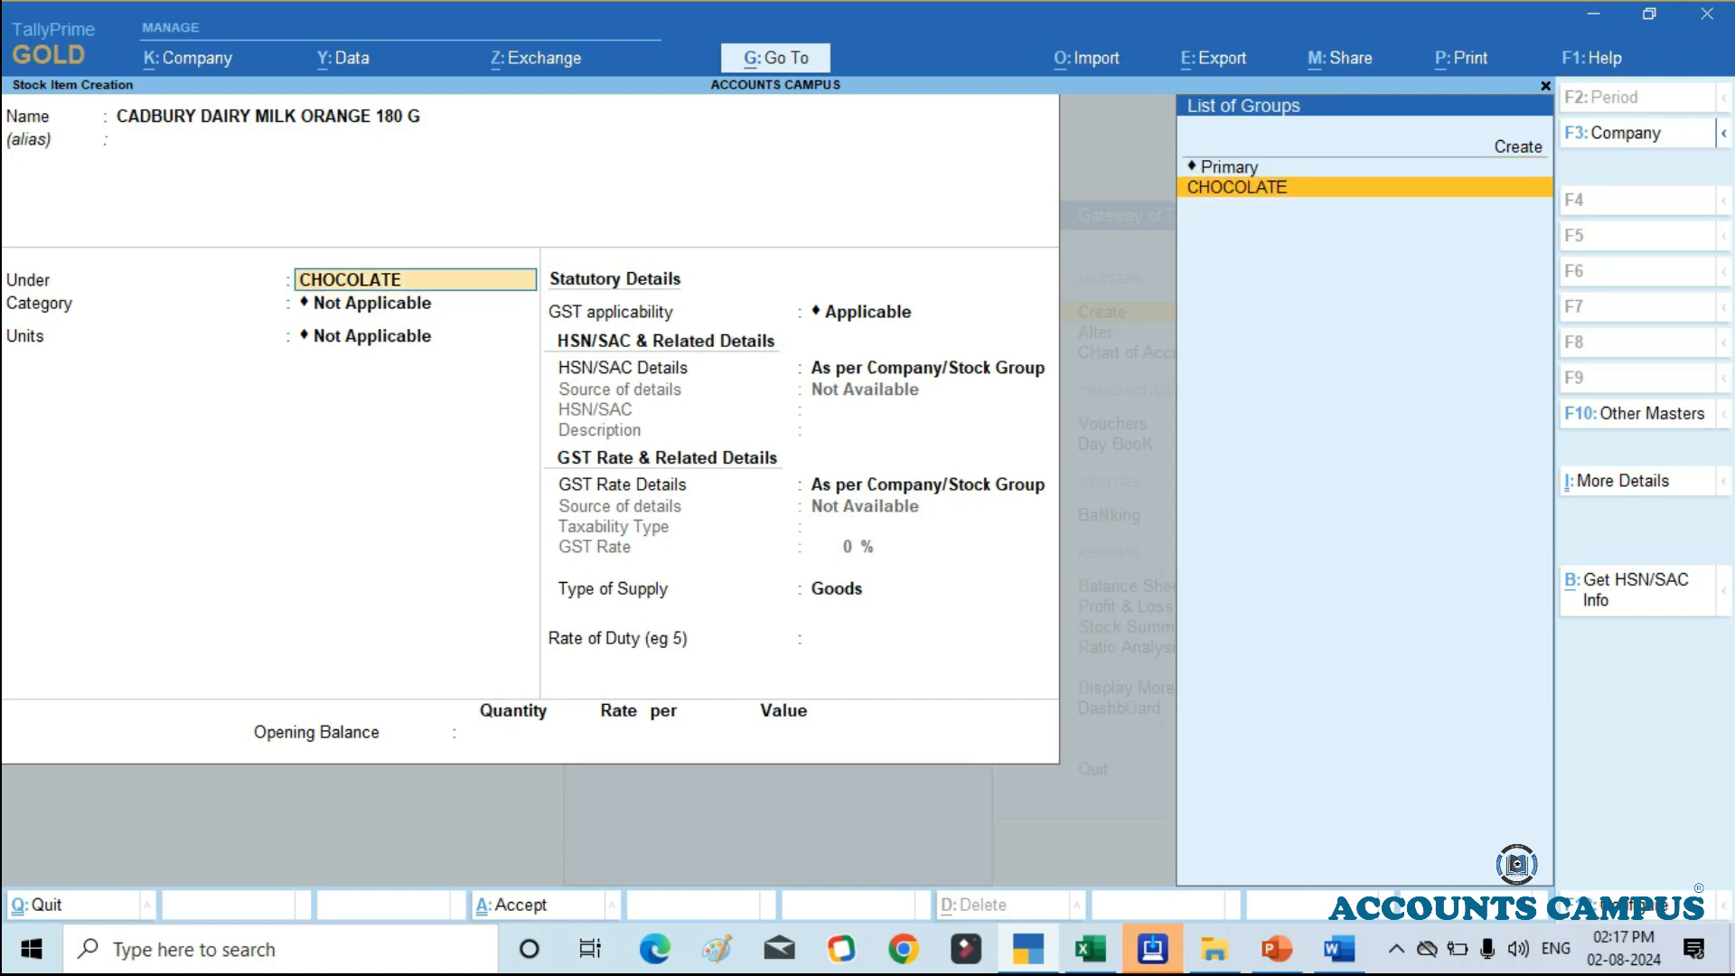
key("Return")
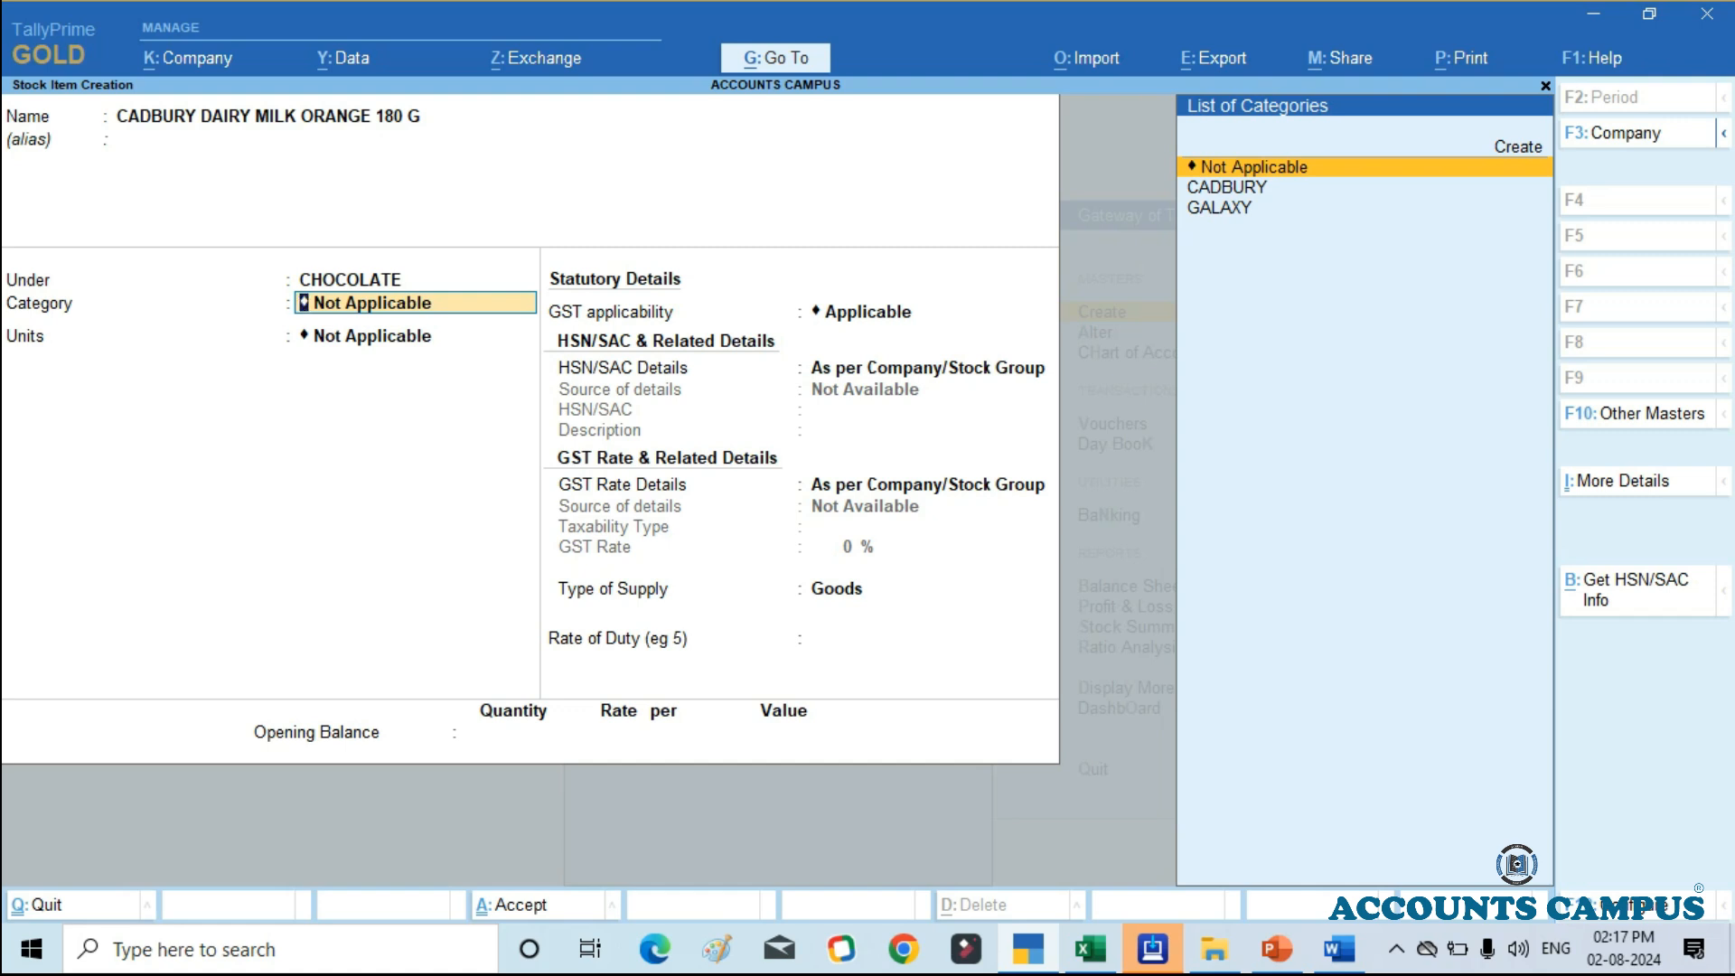
Step: Set Use Stock Category for Stock Items to No in the stock item configuration, and go on to the item's units
key("F12")
key("Down")
key("Down")
key("Down")
key("Down")
key("Down")
key("Down")
type("n")
key("Return")
key("ctrl+a")
key("Return")
key("Return")
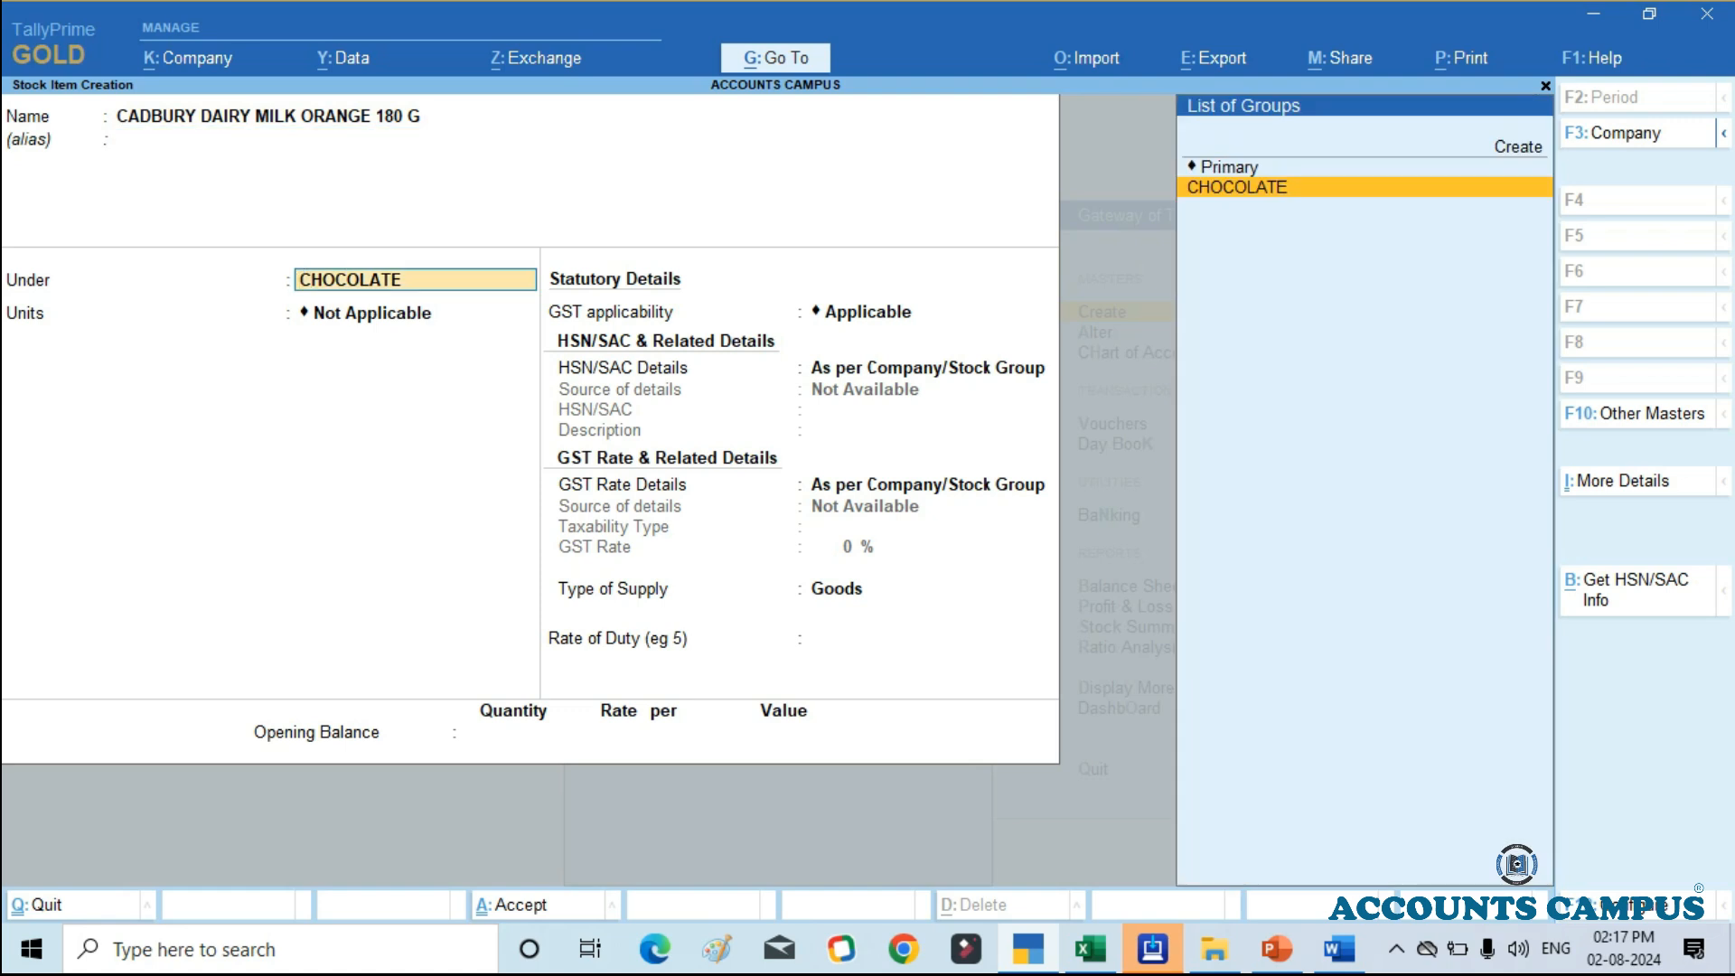
key("Return")
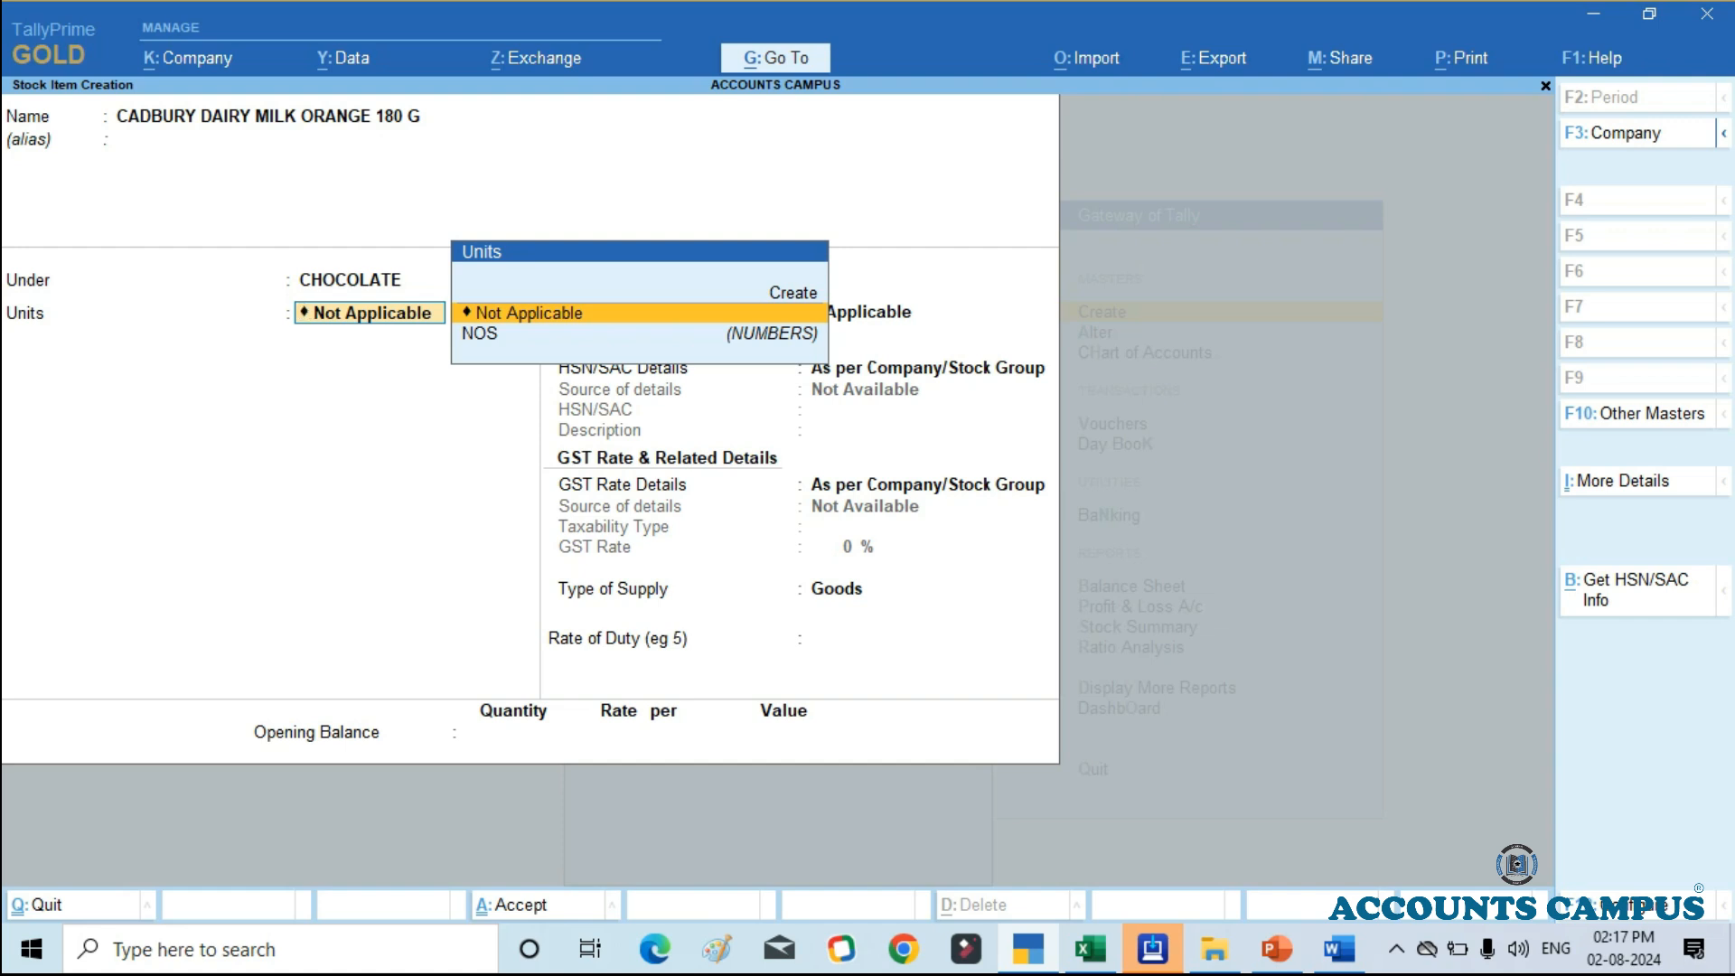
Step: Set Use Stock Category for Stock Items to Yes in the configuration, and return to the stock item's category
key("F12")
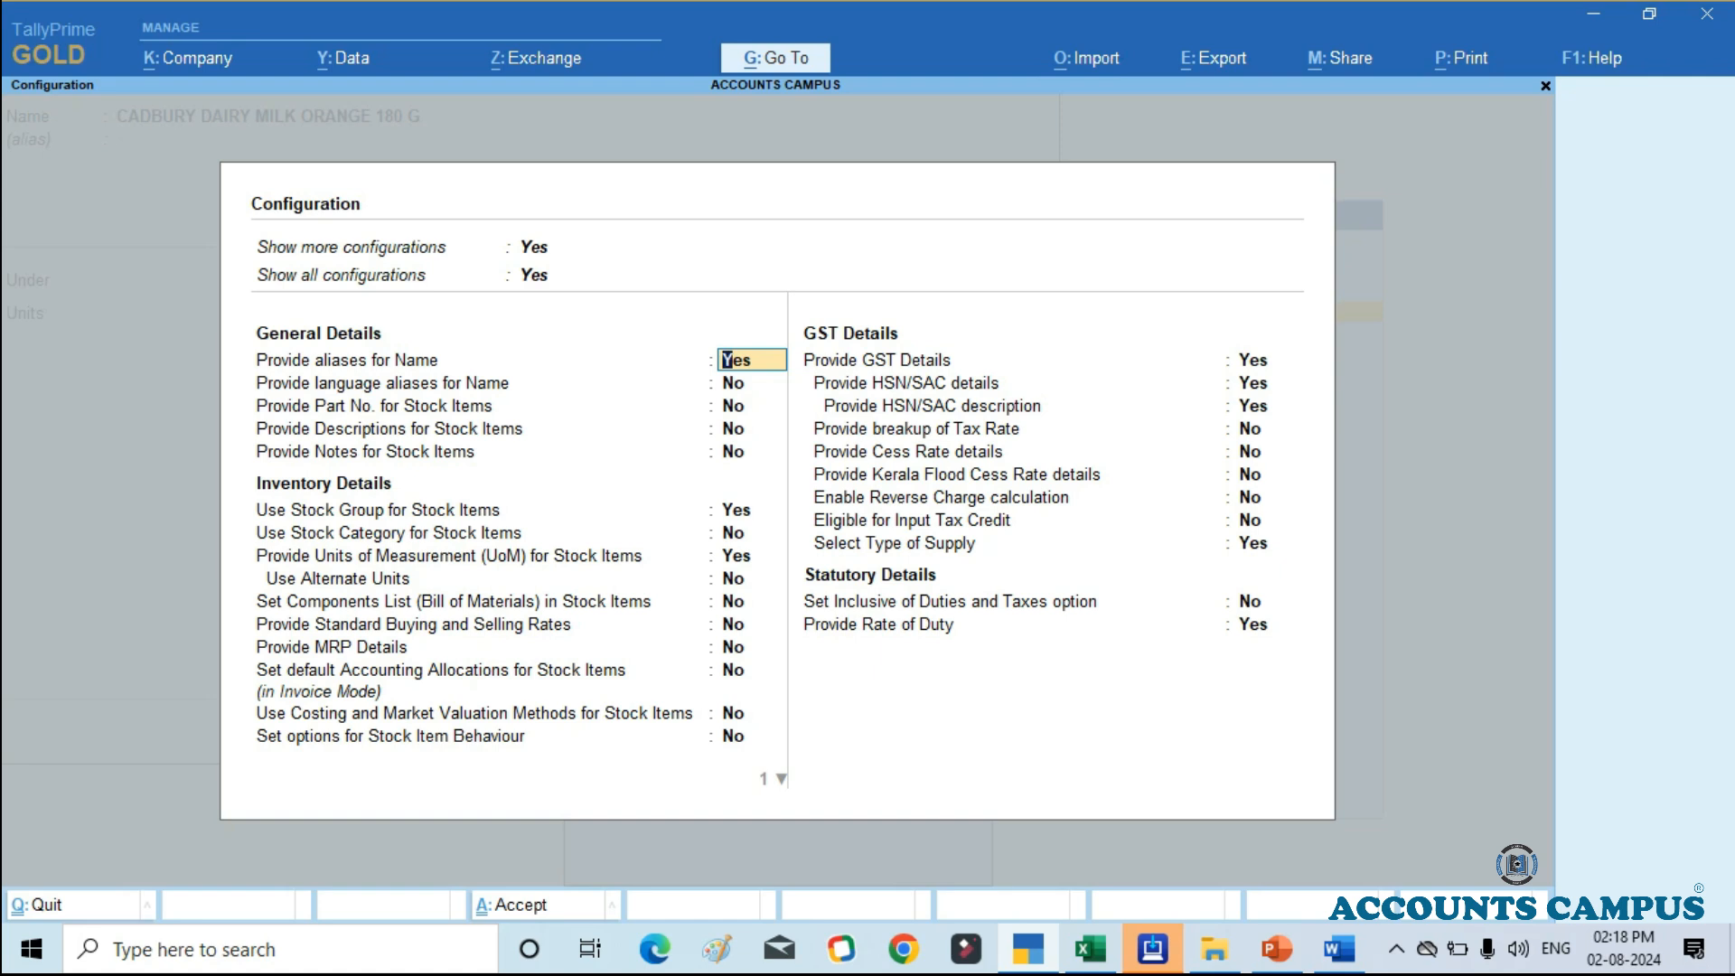
key("Return")
key("Return")
key("Return")
key("Return")
key("Return")
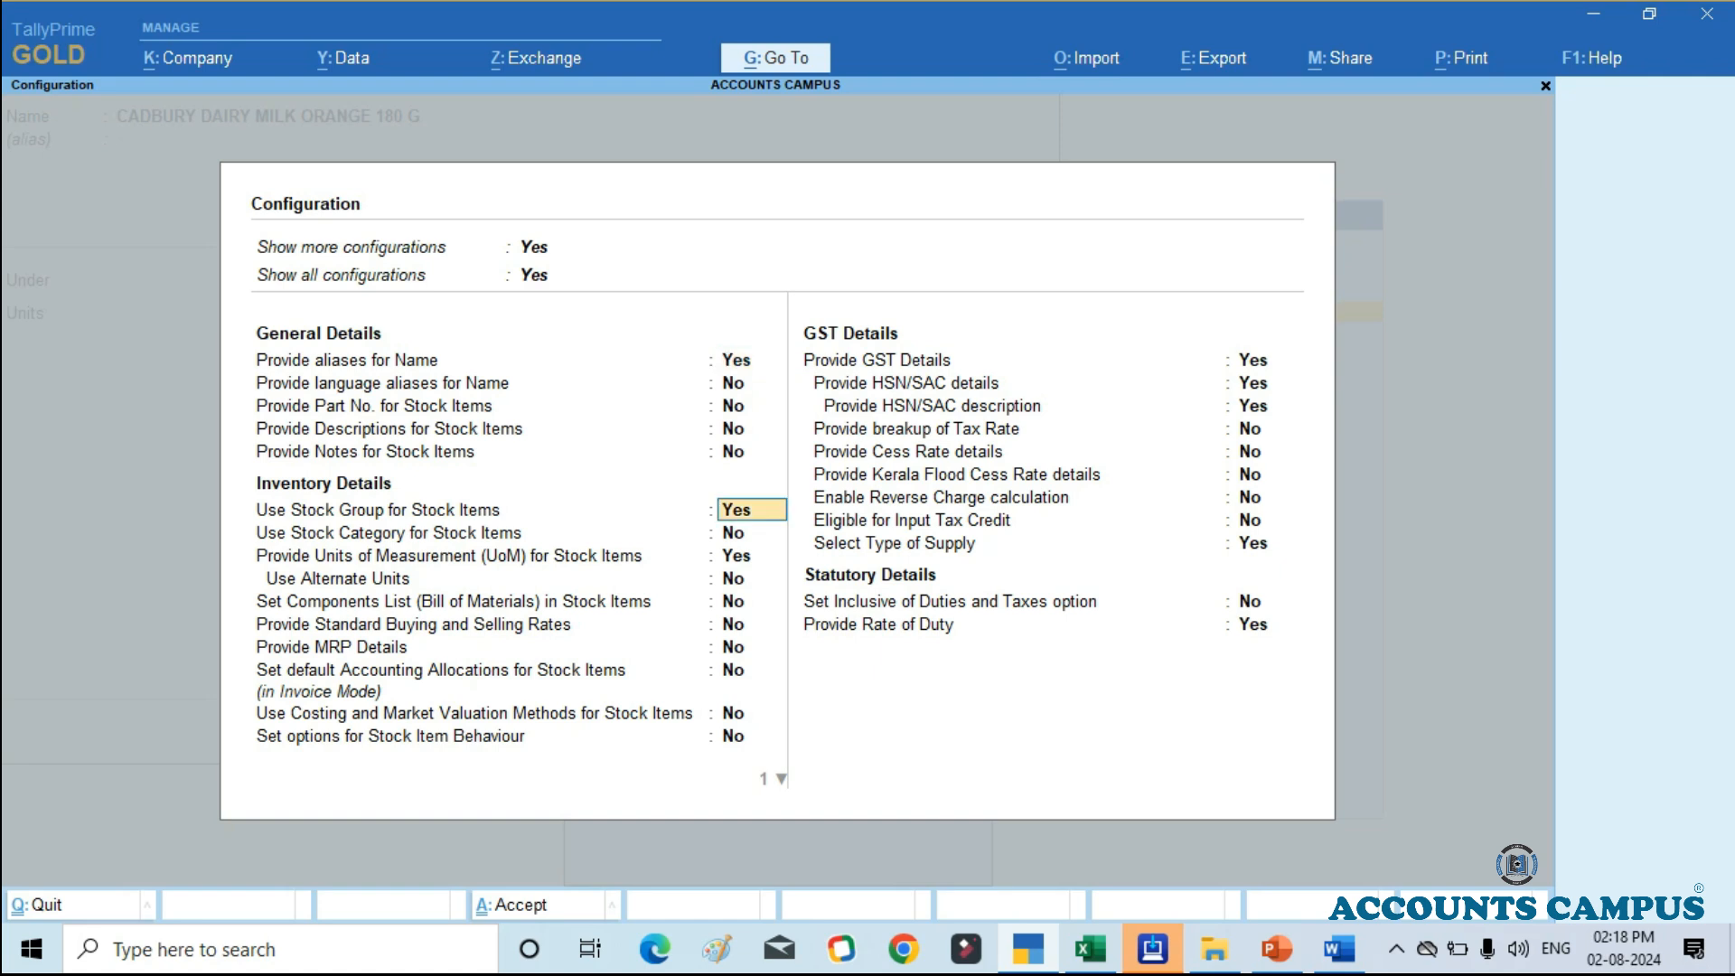
key("Return")
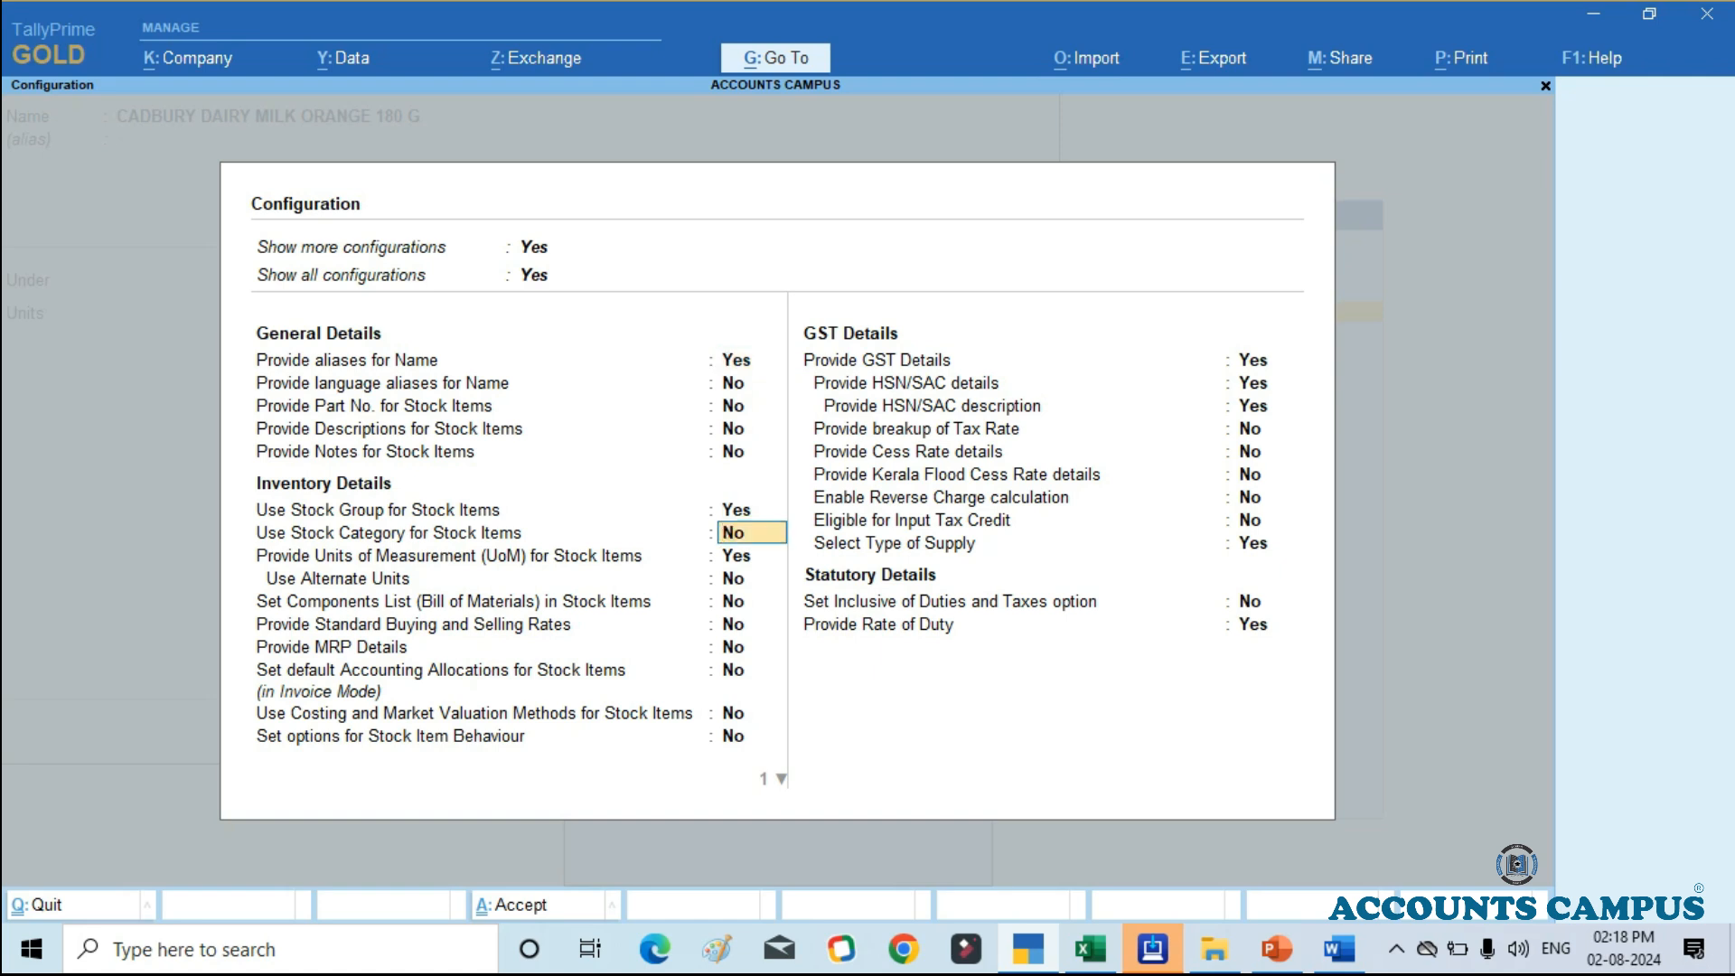
type("Y")
key("Return")
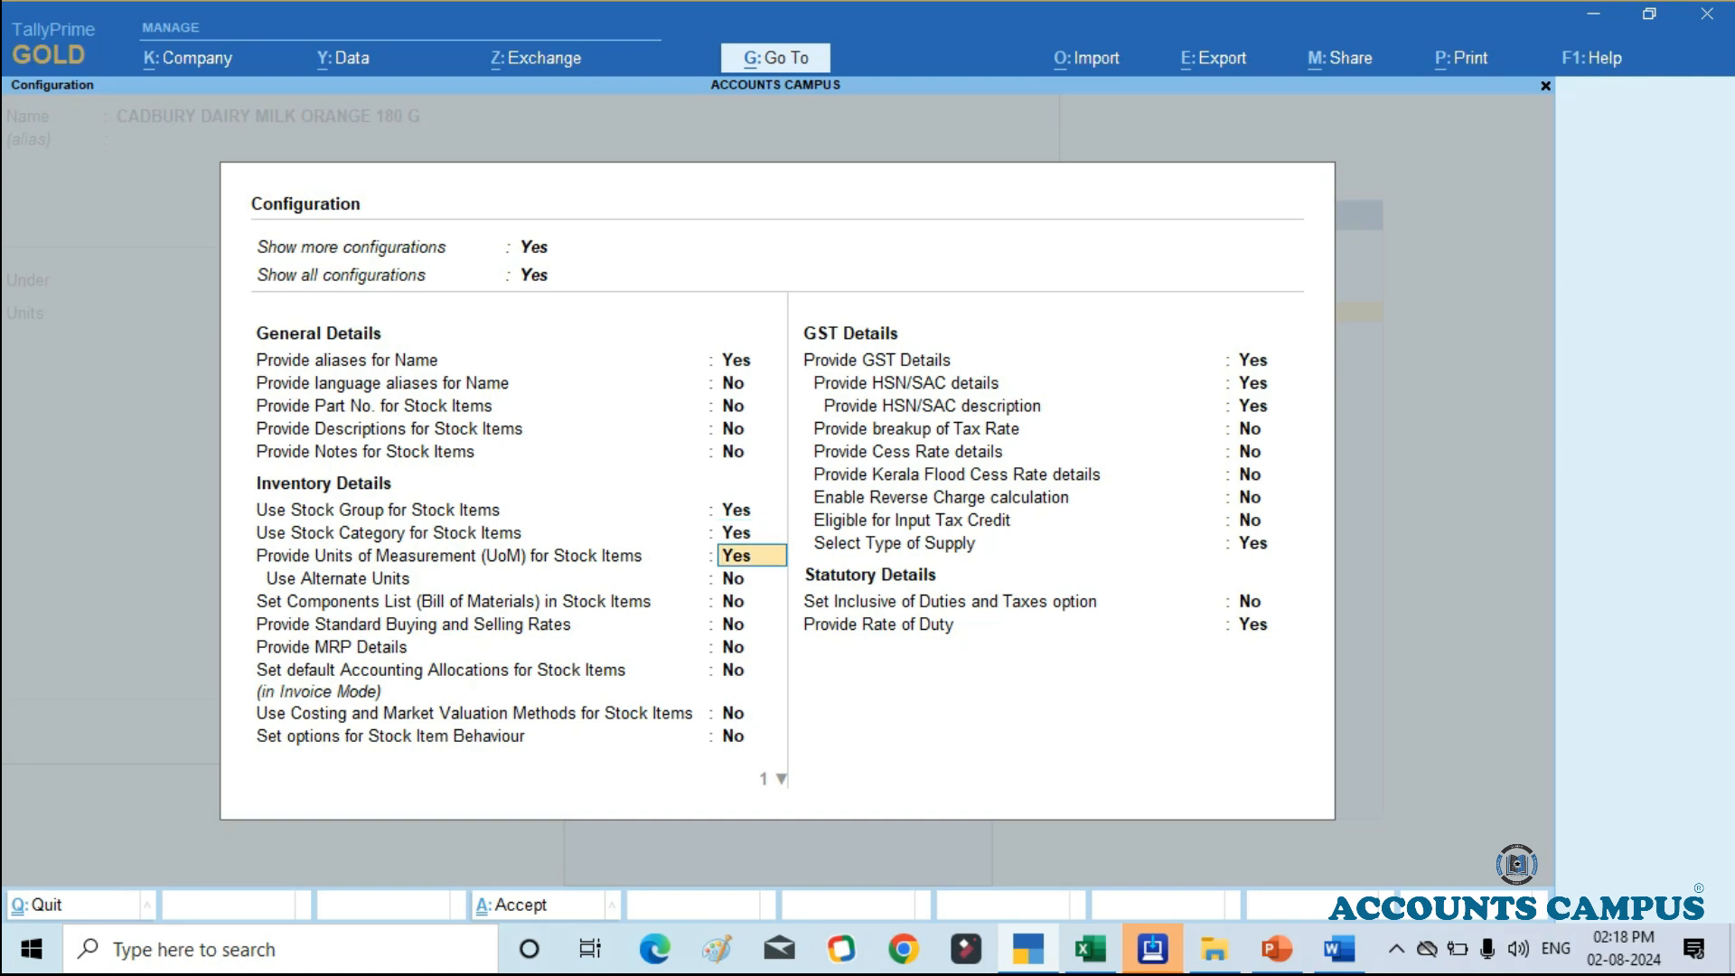
key("ctrl+a")
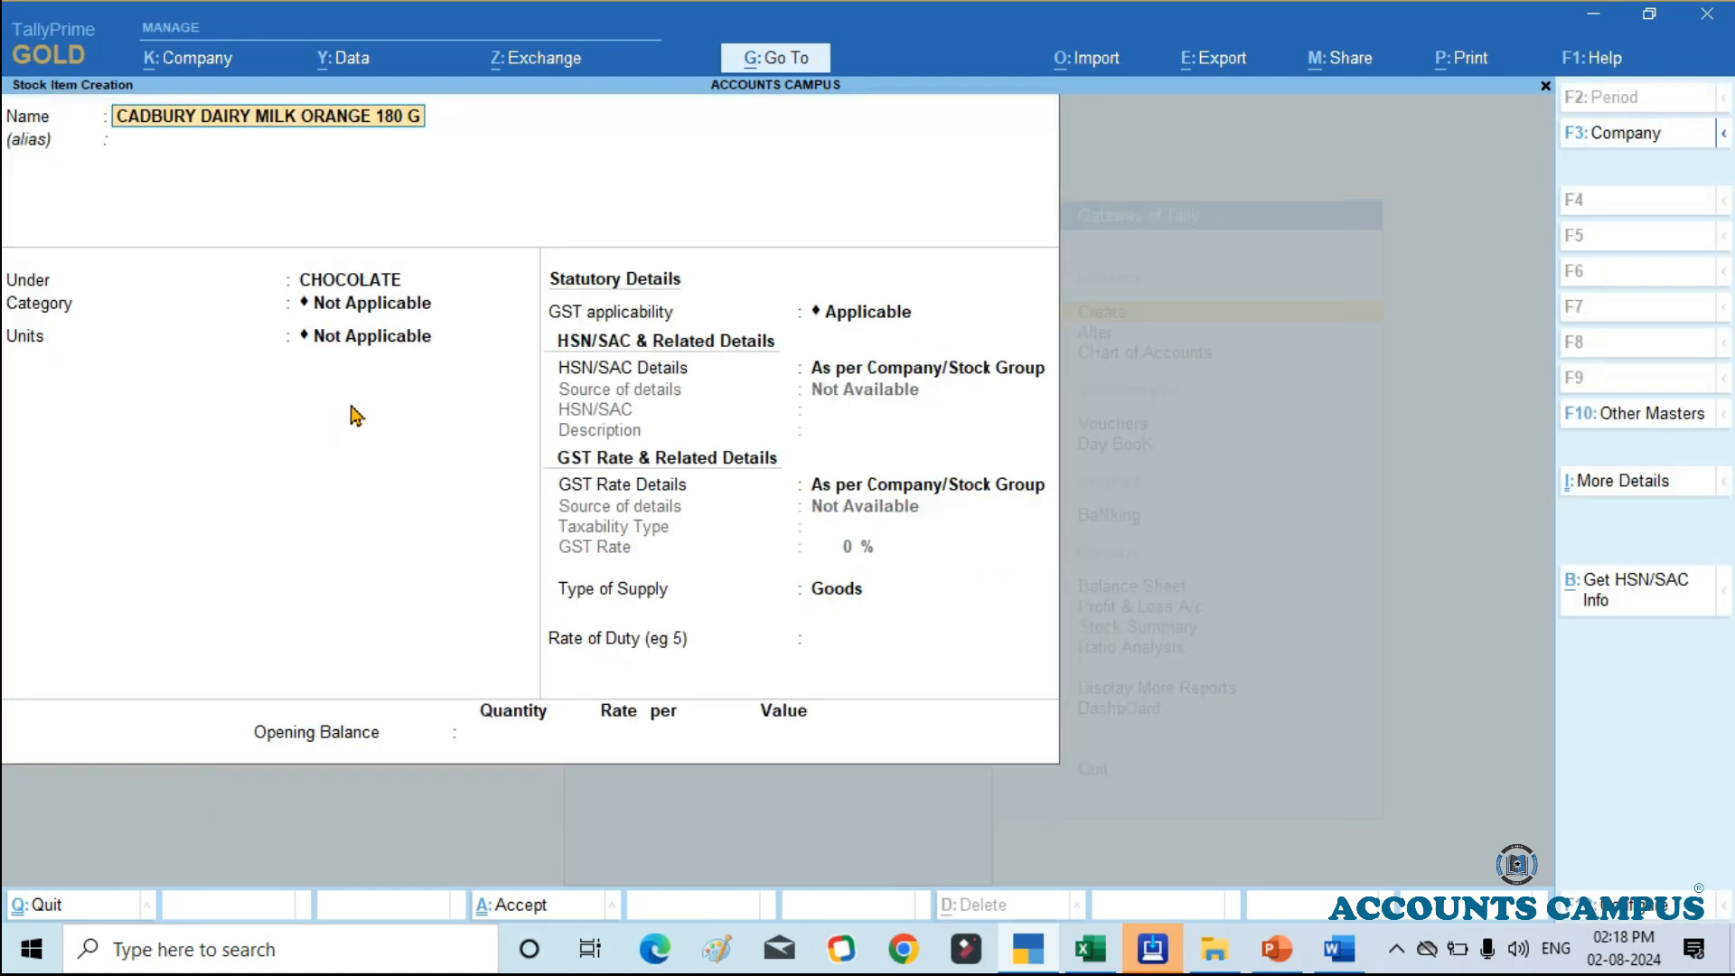
key("Return")
key("Return")
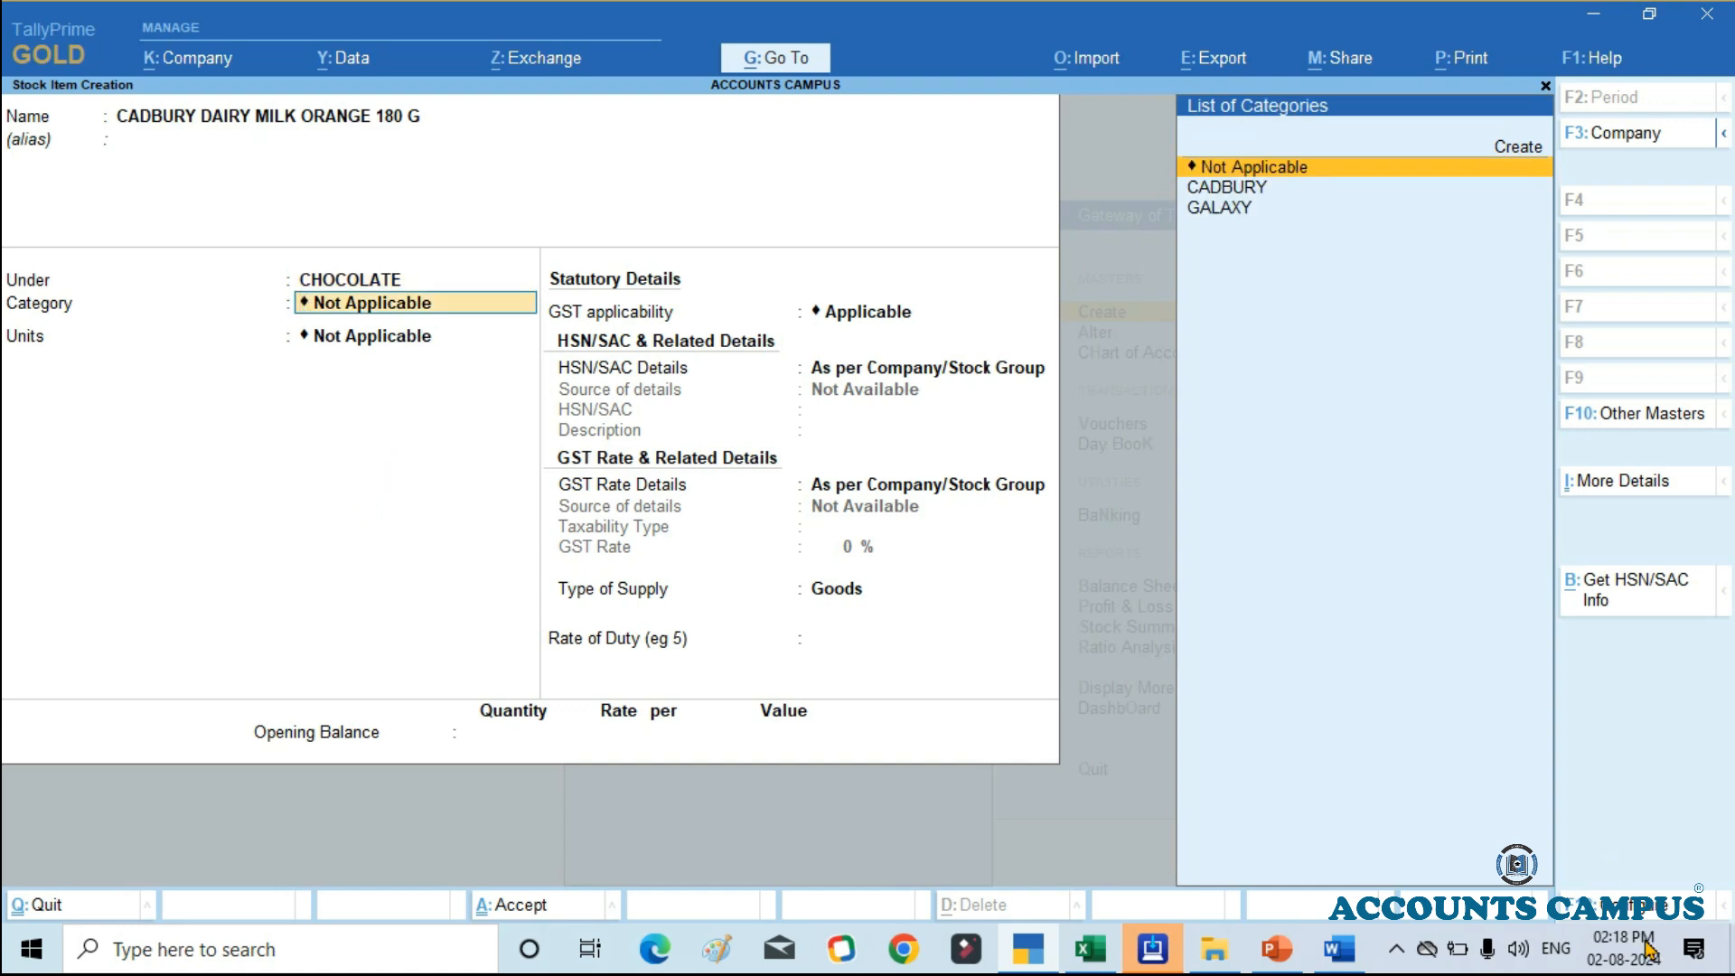
Step: Check the first product's brand in the Excel stock list, and return to the stock item's category in TallyPrime
key("alt+Tab")
key("Tab")
key("Tab")
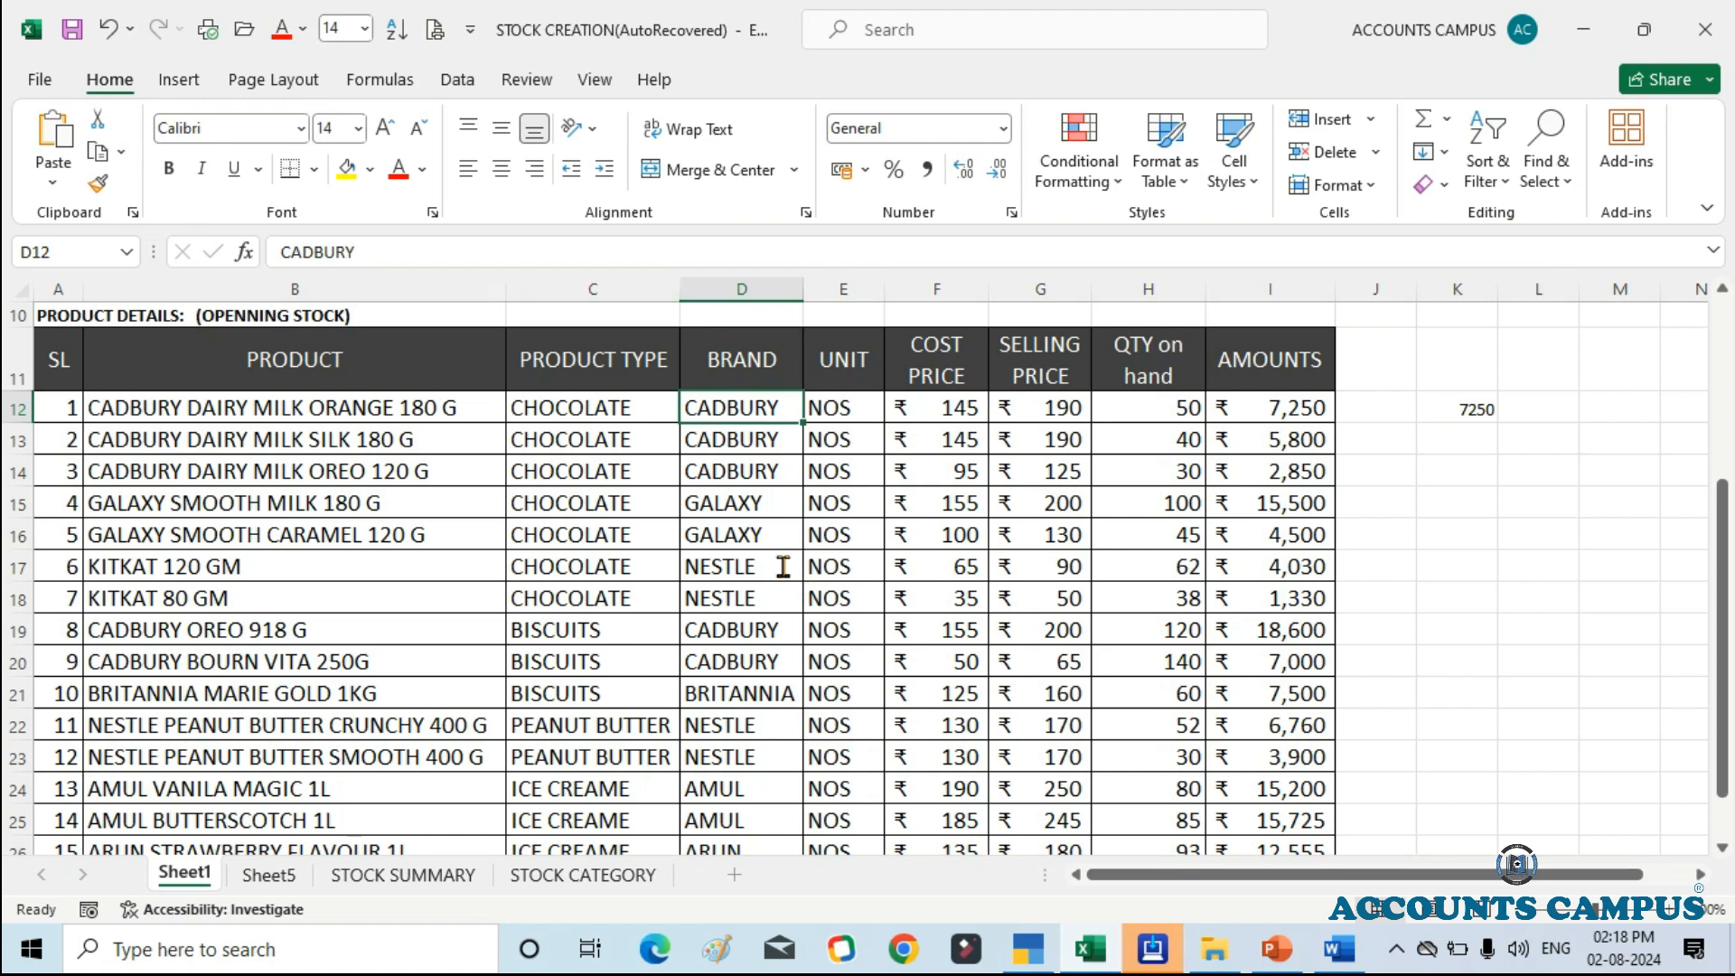
key("alt+Tab")
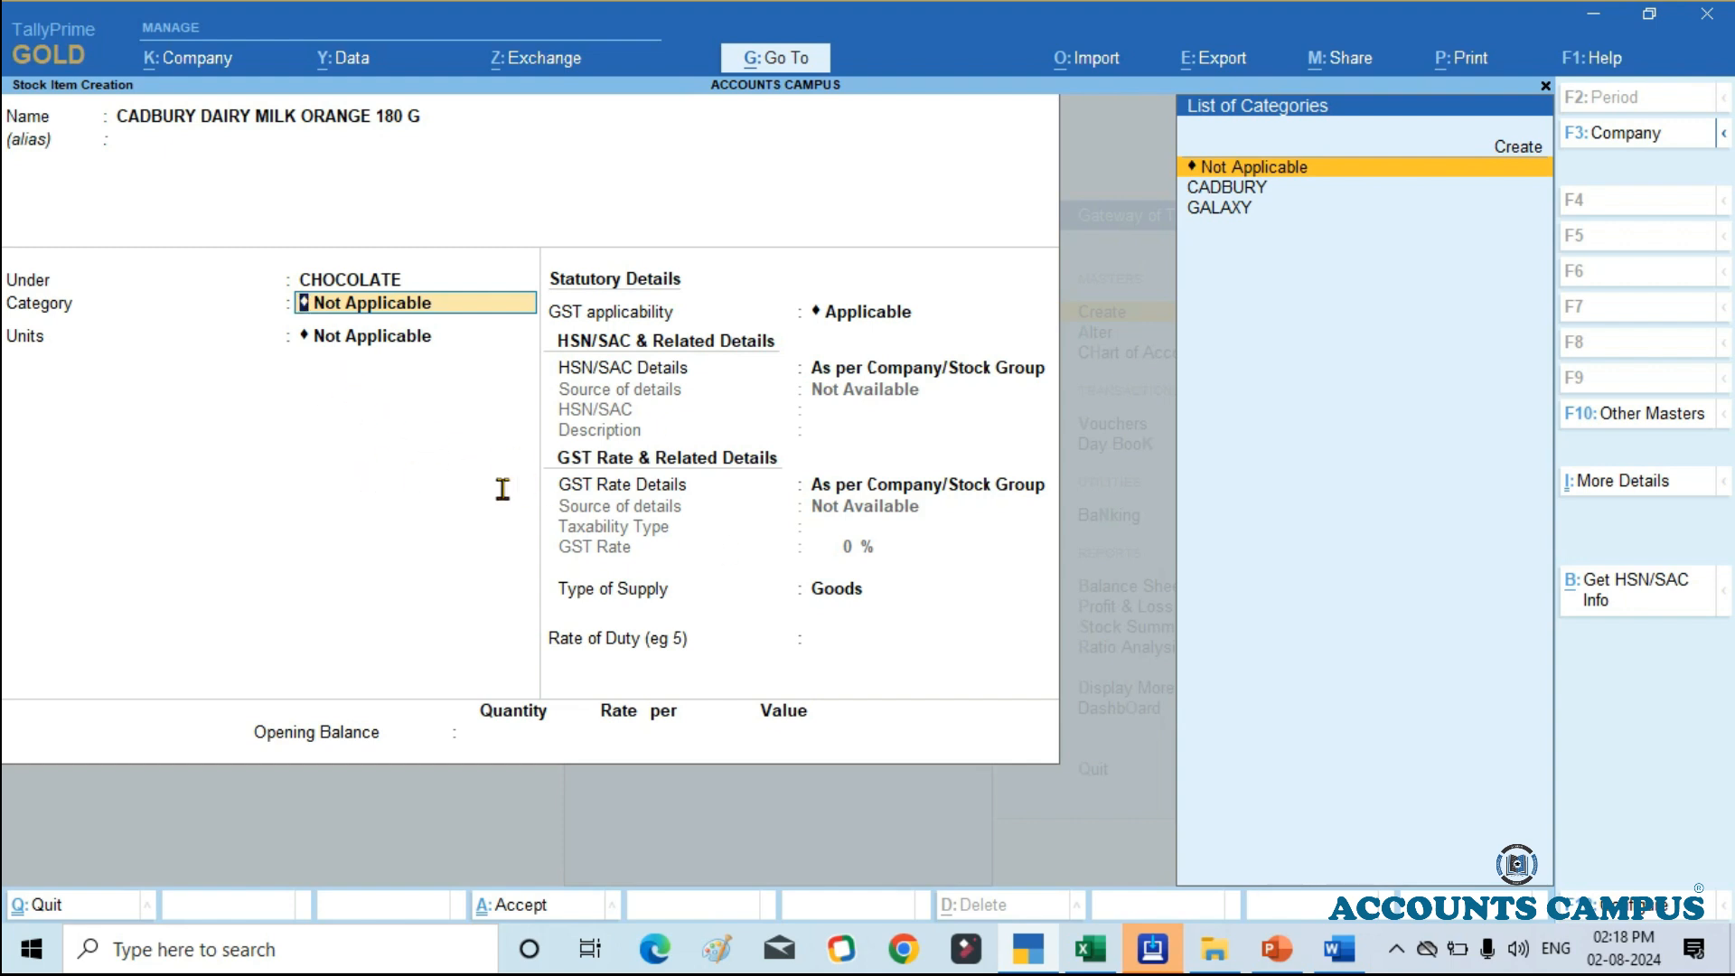
Step: Assign the stock item to the CADBURY category and set its units to NOS
key("Down")
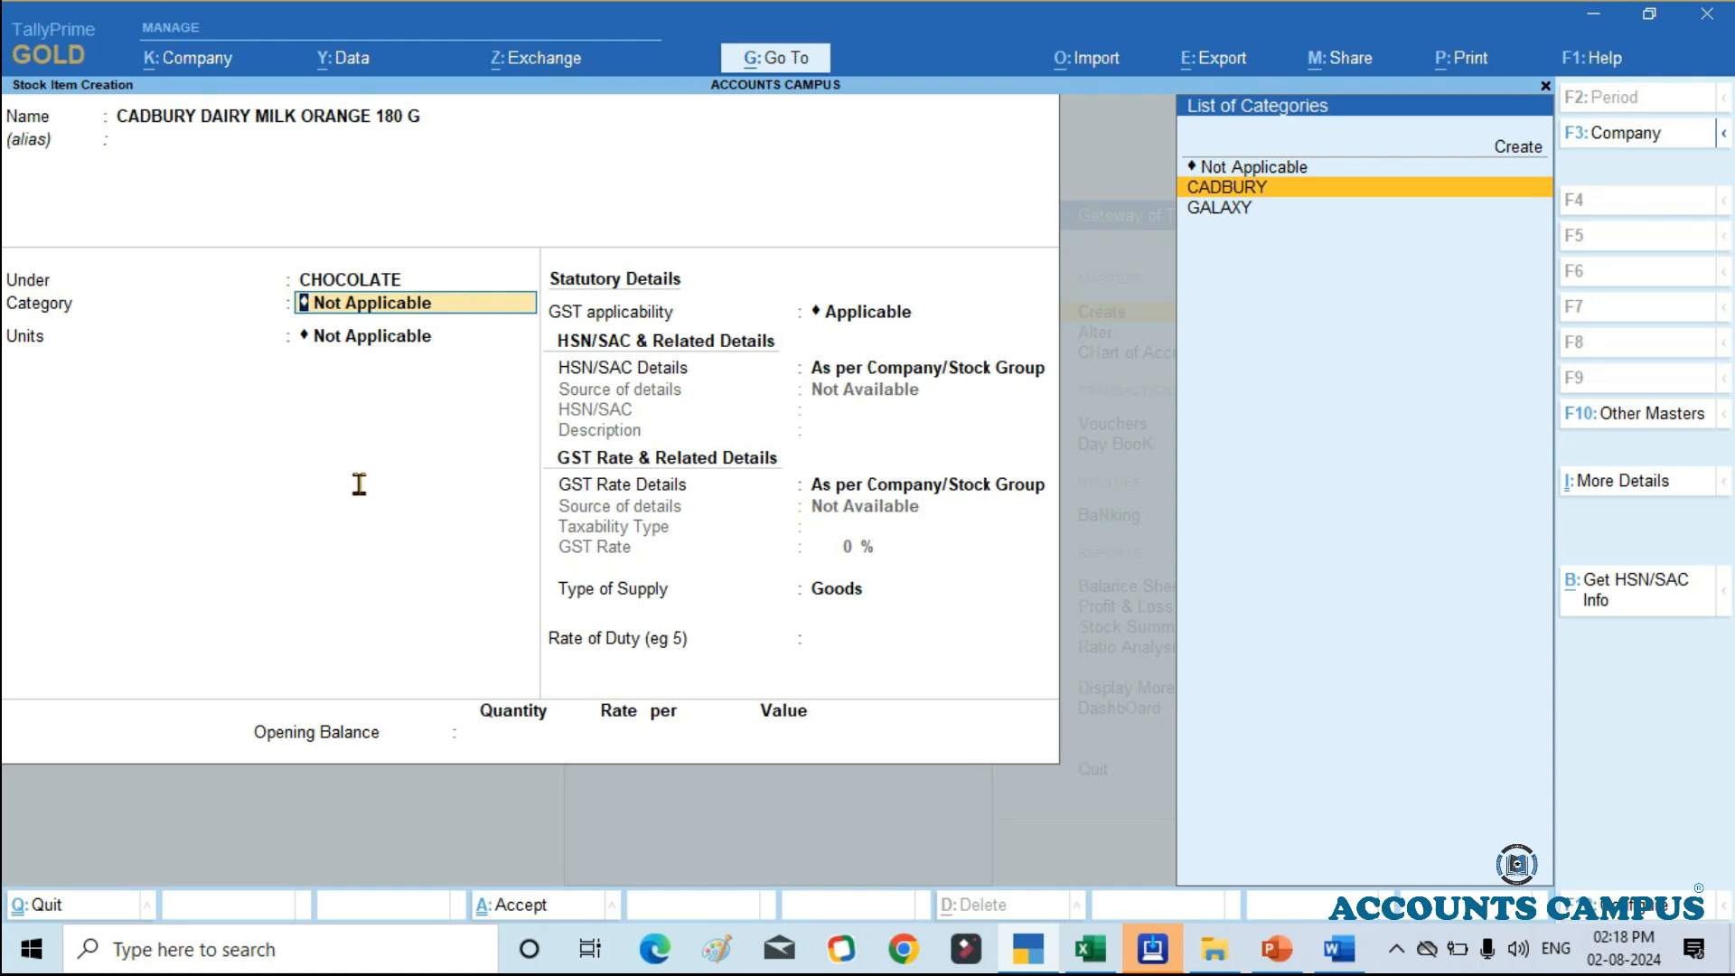
key("Return")
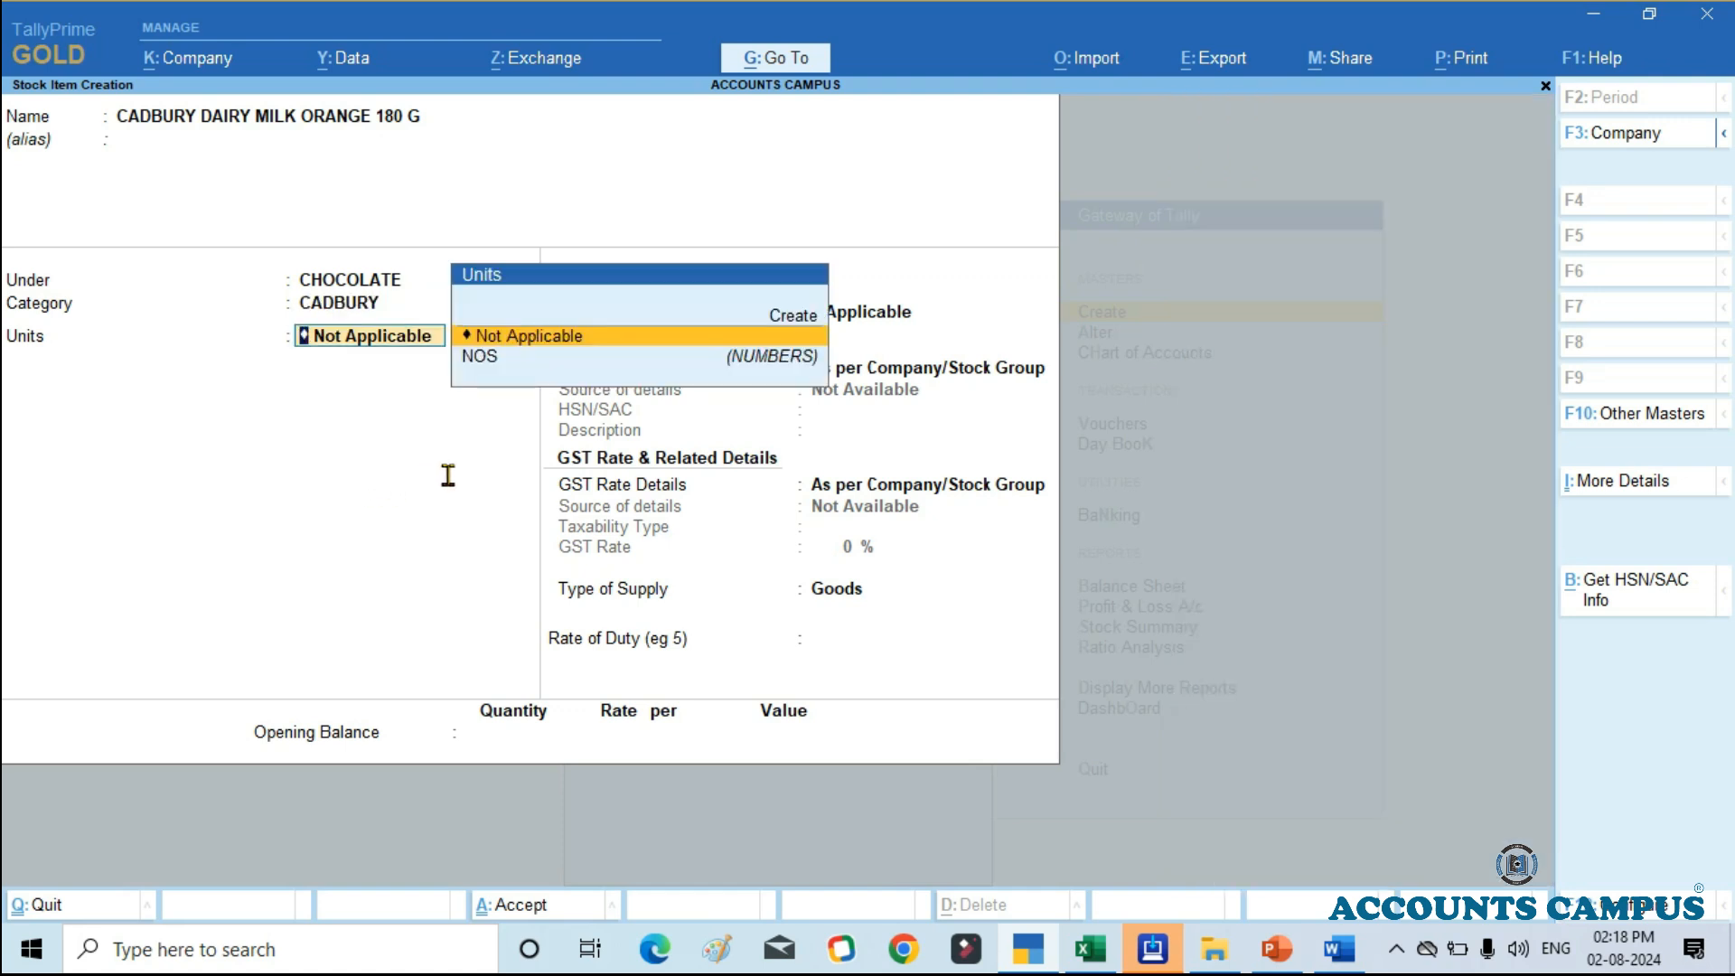
key("Down")
key("Return")
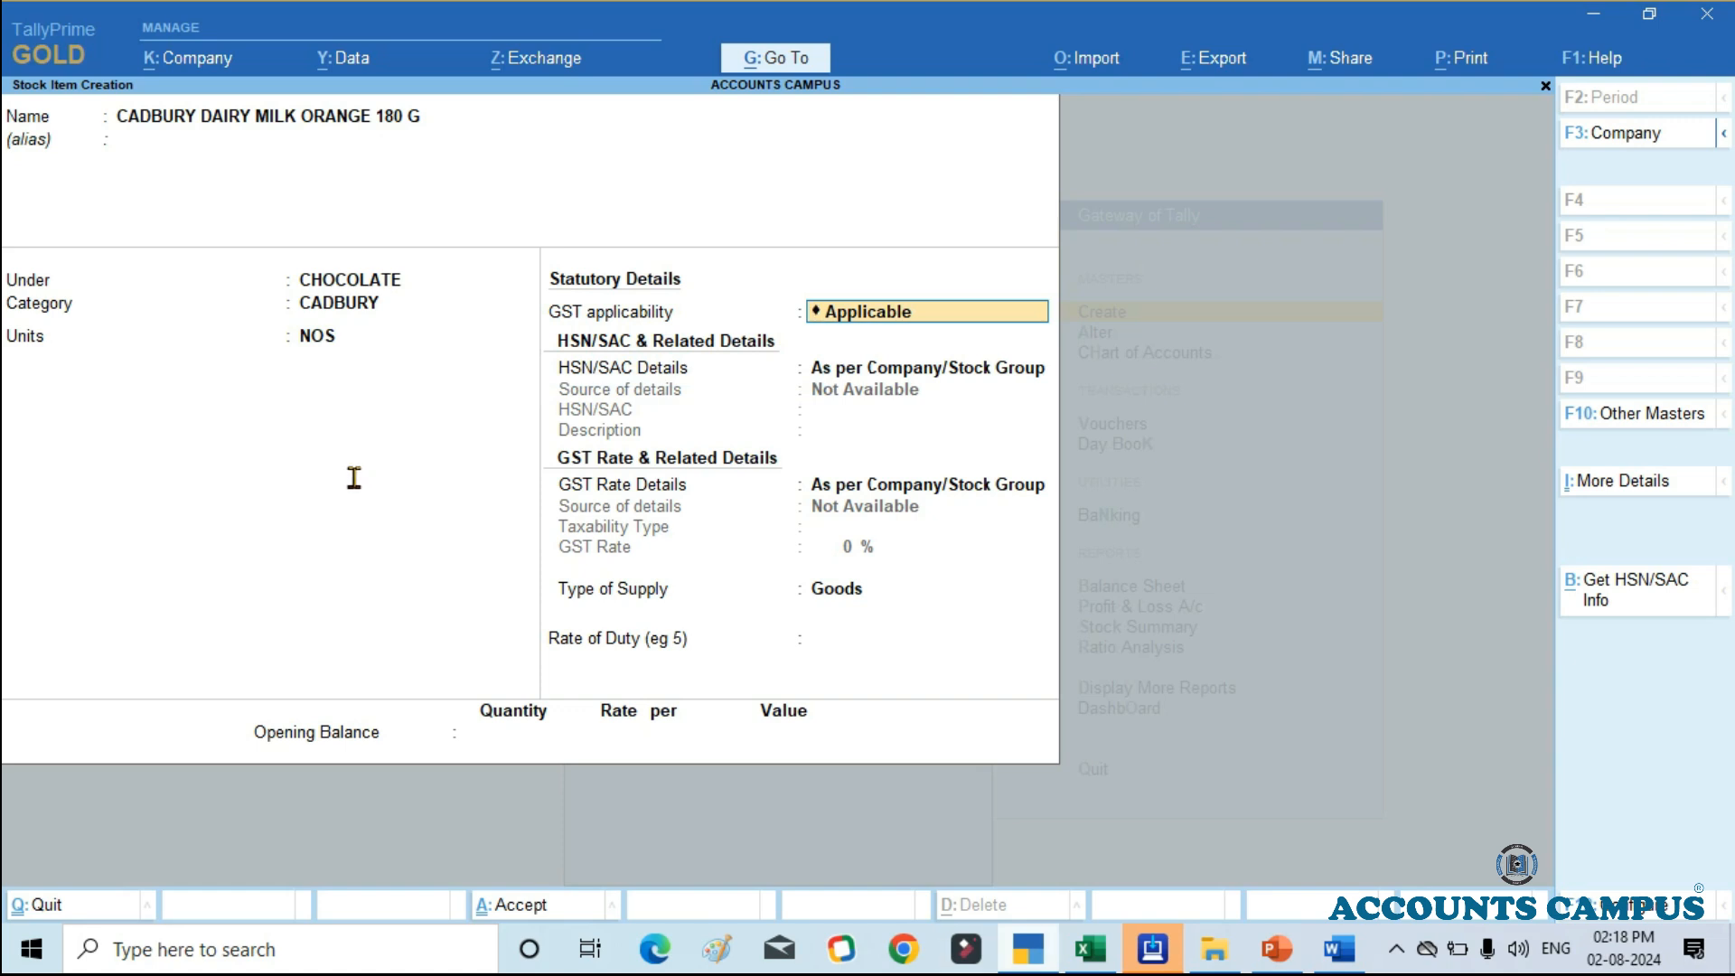
Step: Check the first product's cost price and selling price in the Excel stock list, and return to the stock item in TallyPrime
key("alt+Tab")
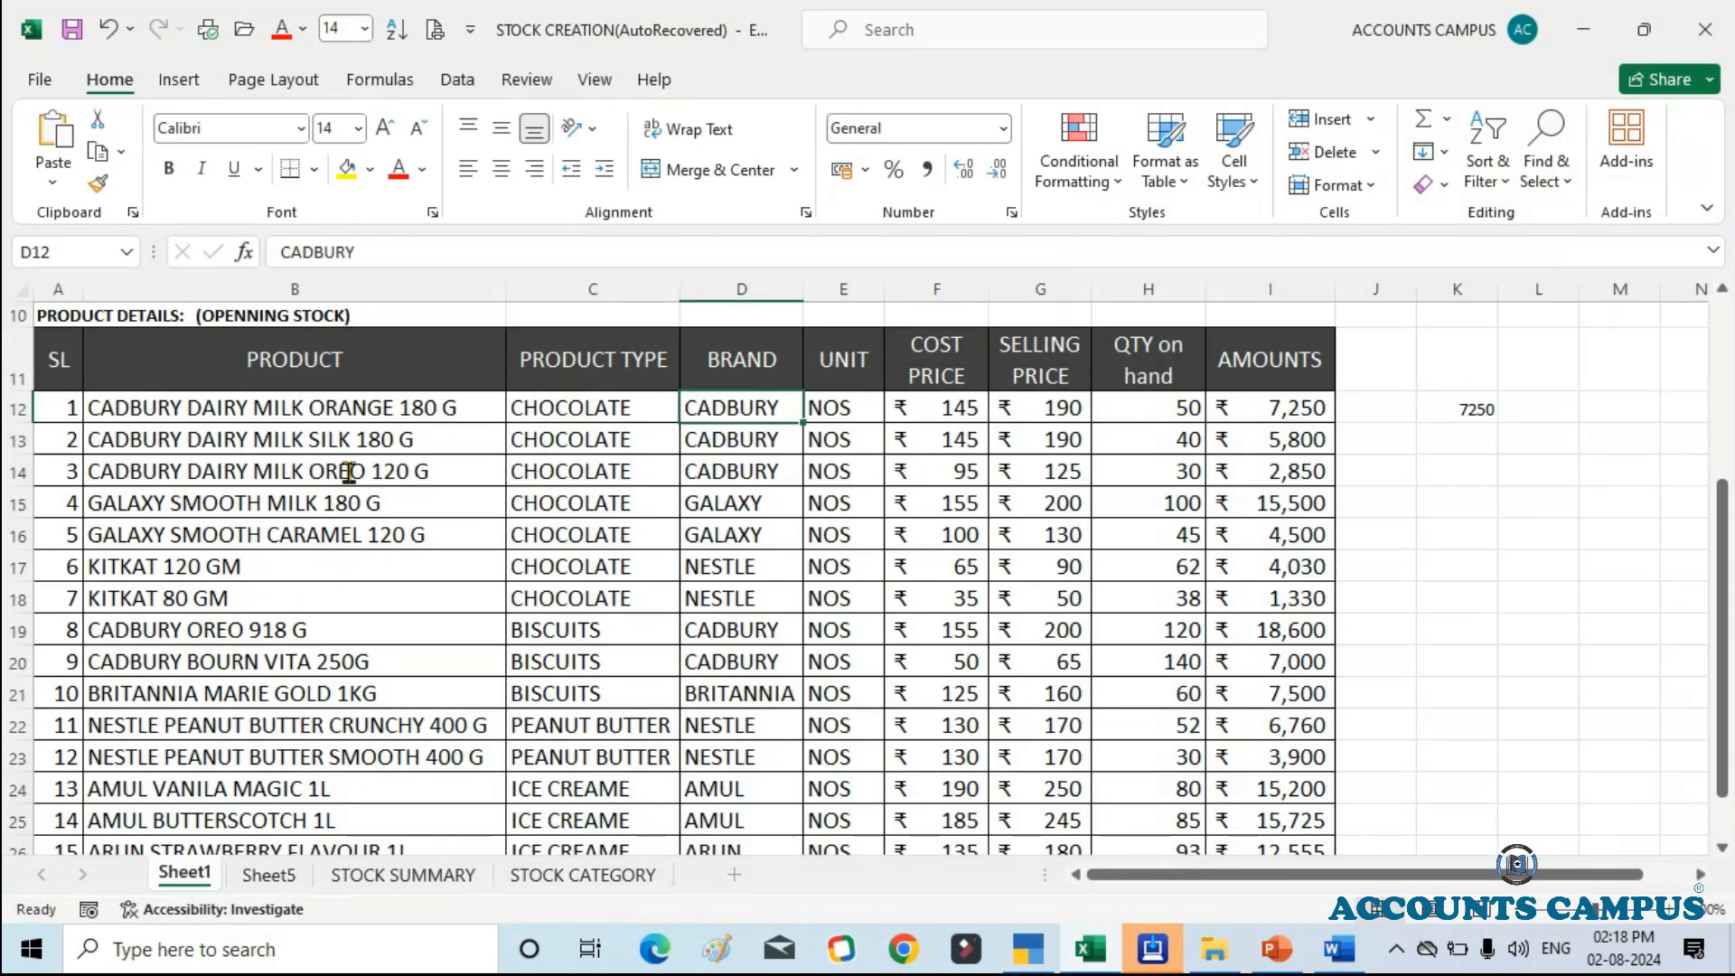
key("Right")
key("Right")
key("Right")
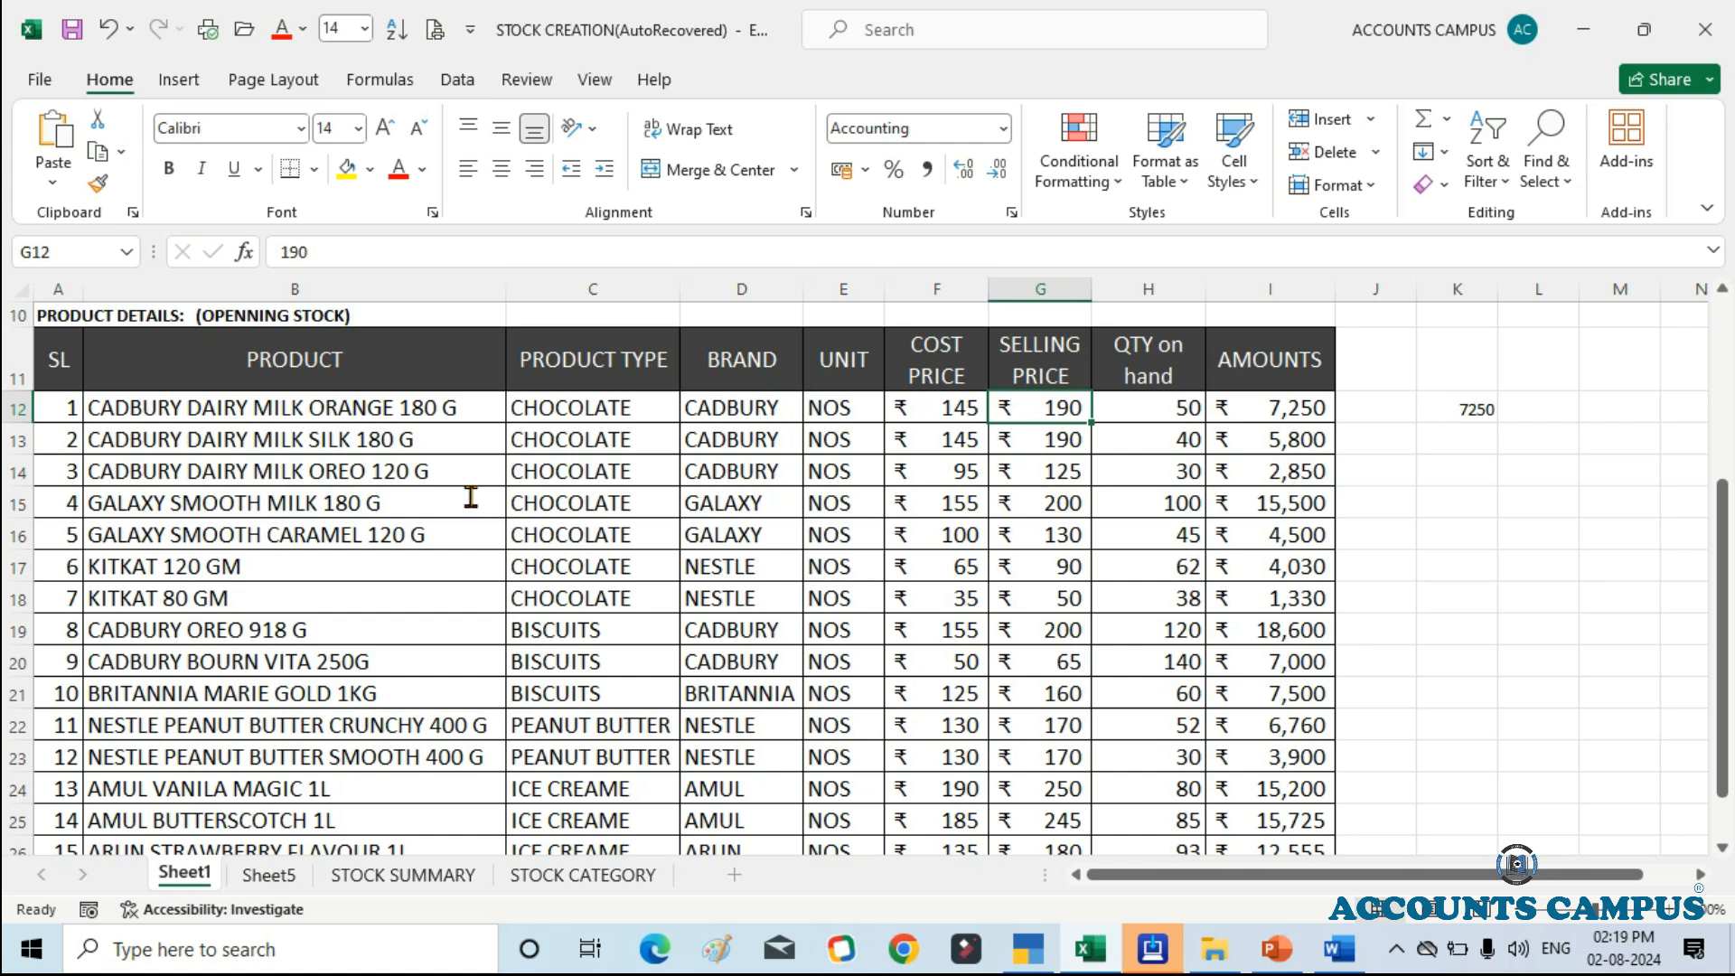
key("alt+Tab")
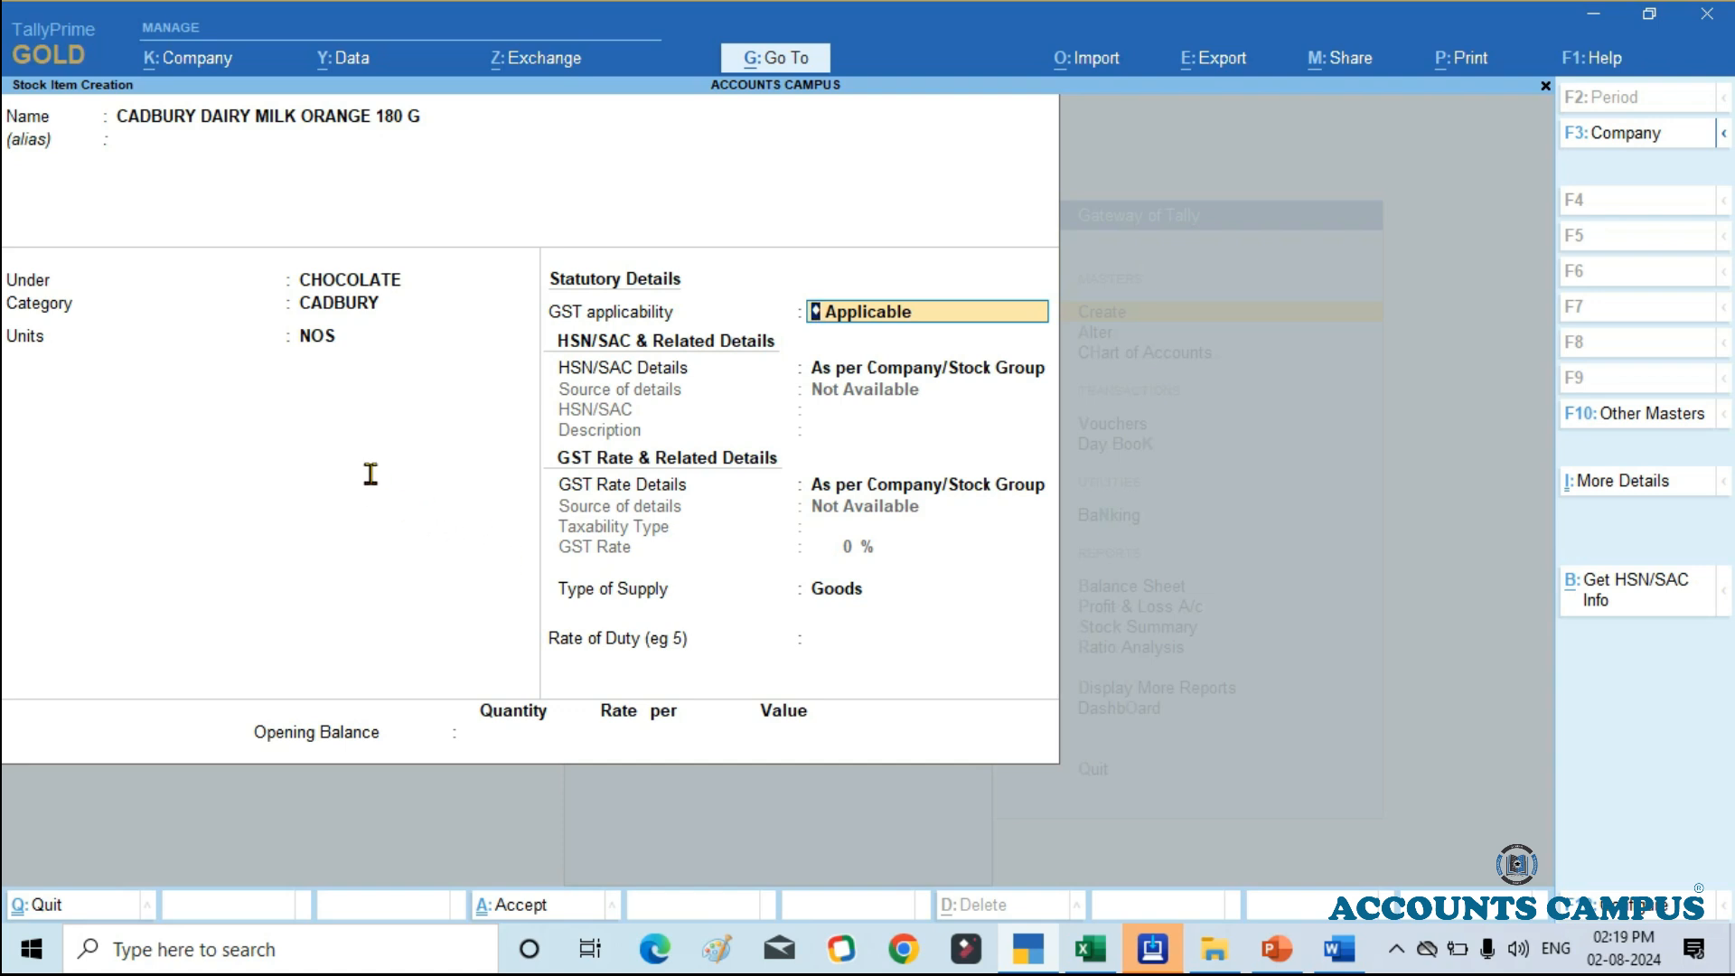
Step: Set Provide Standard Buying and Selling Rates to Yes in the stock item configuration and accept it
key("F12")
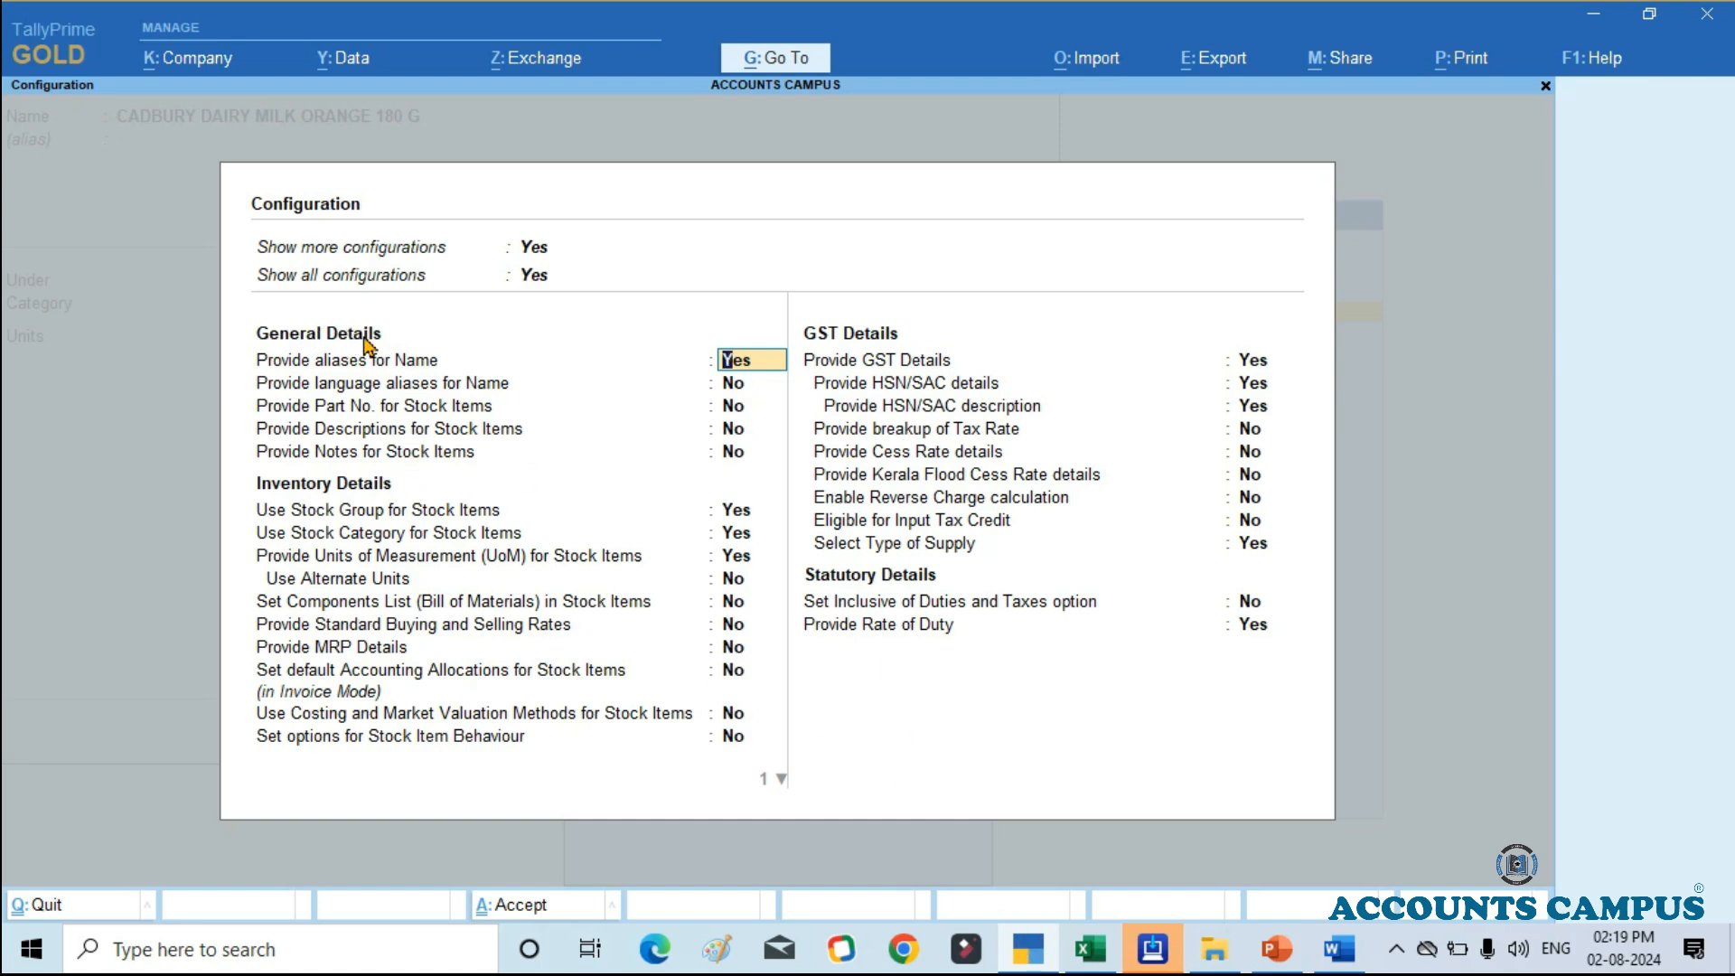
key("Down")
key("Down")
key("Down")
key("Down")
key("Down")
key("Down")
key("Down")
key("Down")
key("Down")
key("Down")
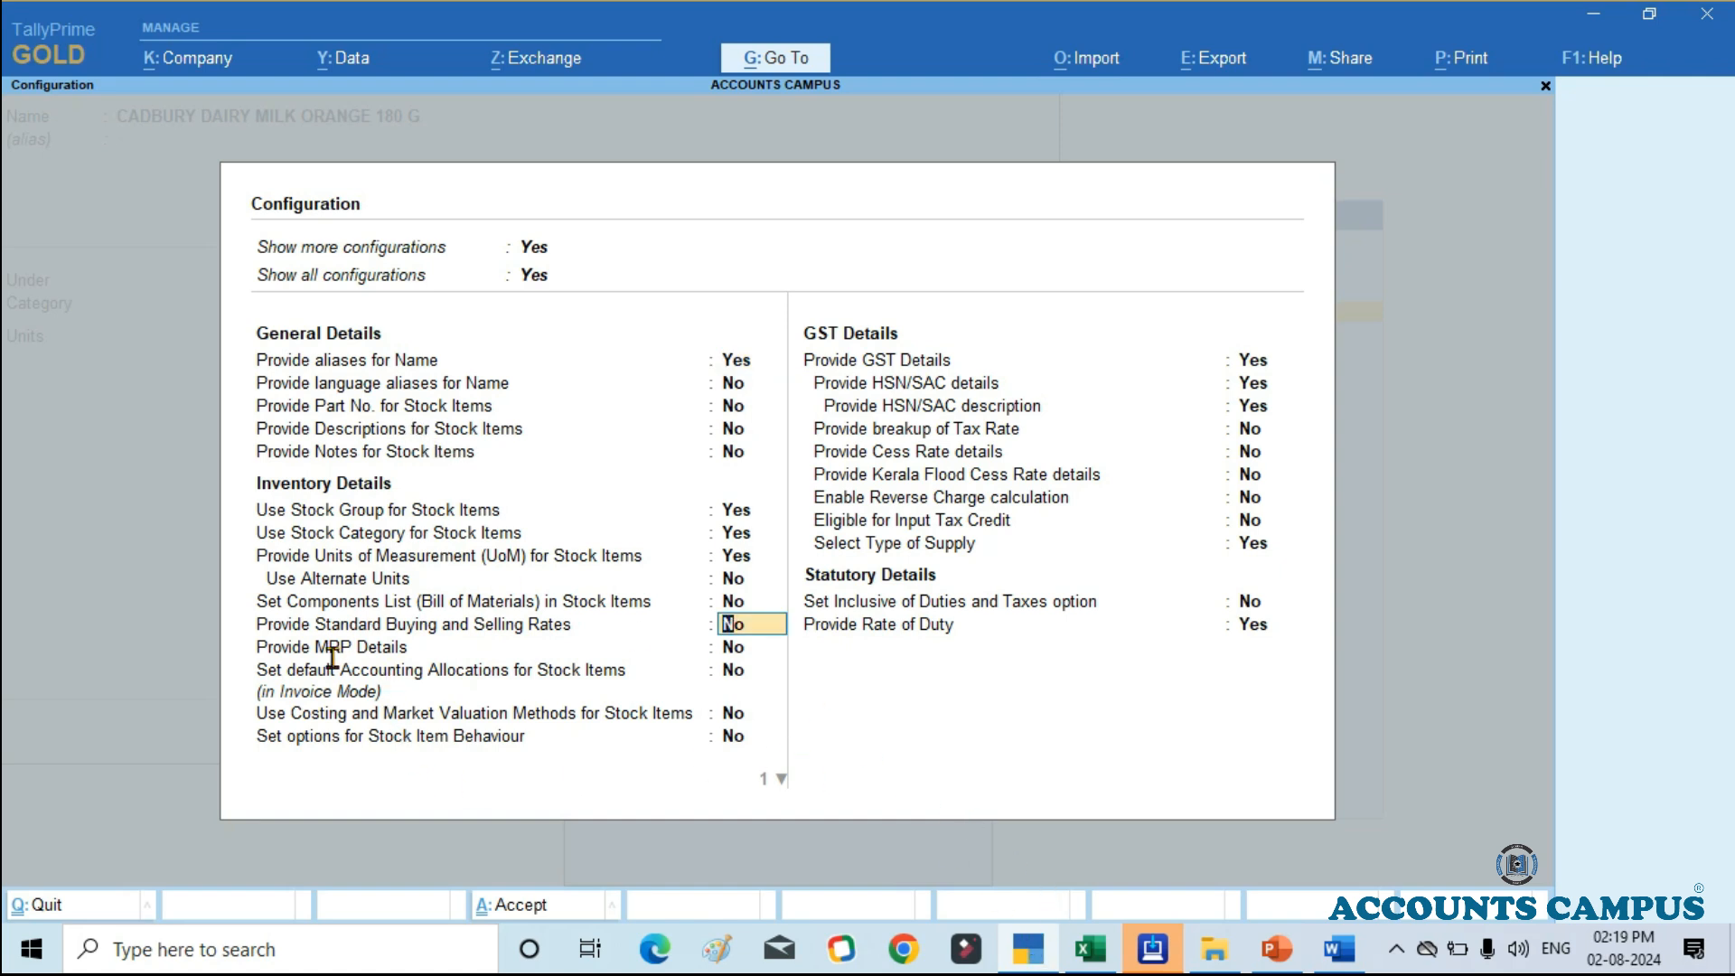
type("Y")
key("Return")
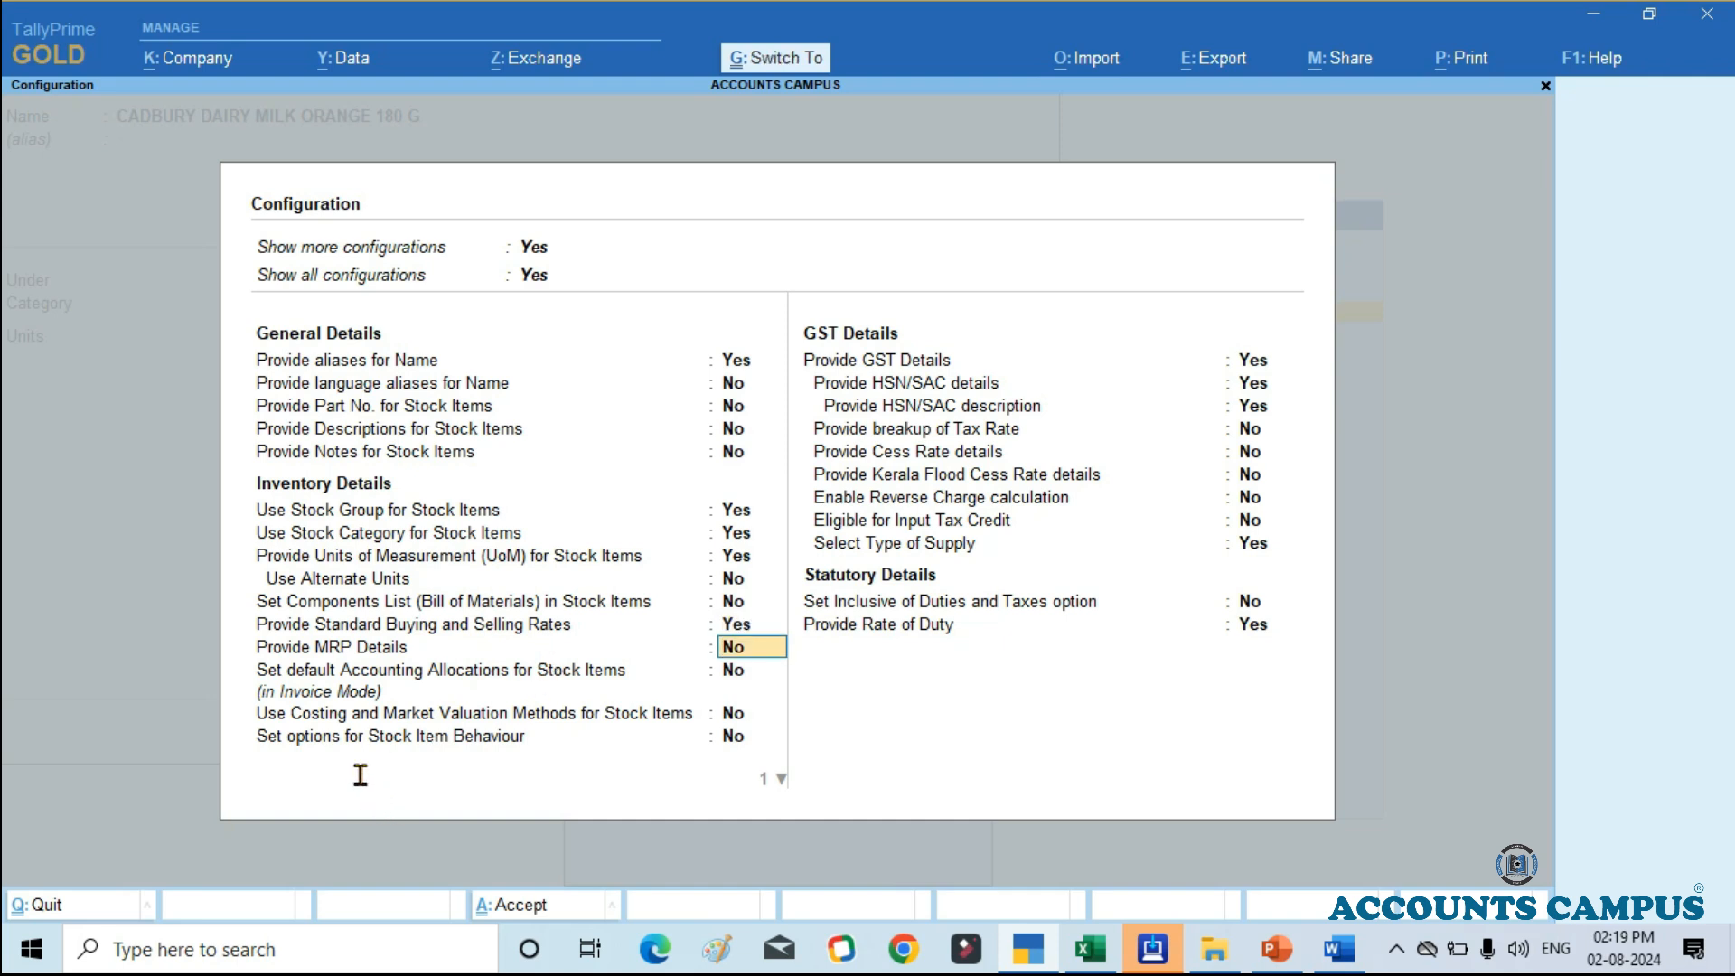
key("ctrl+a")
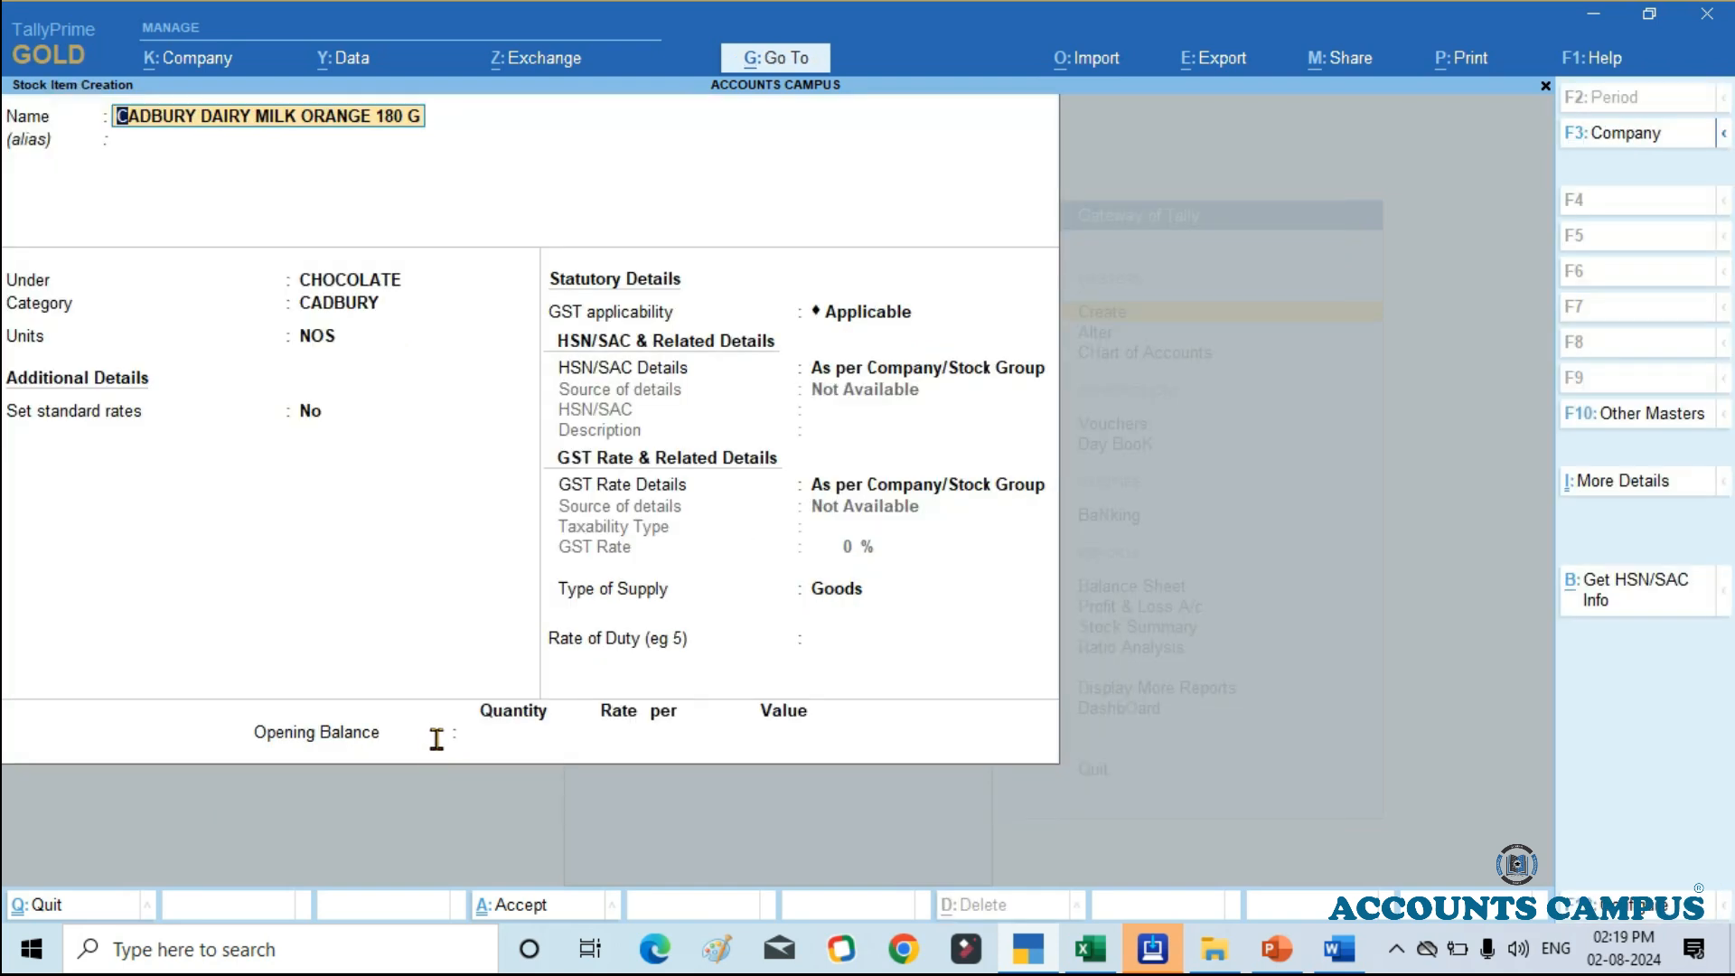
Step: Keep the item's name, group, category and units, and set Set standard rates to Yes to open its standard rates
key("Return")
key("Return")
key("Return")
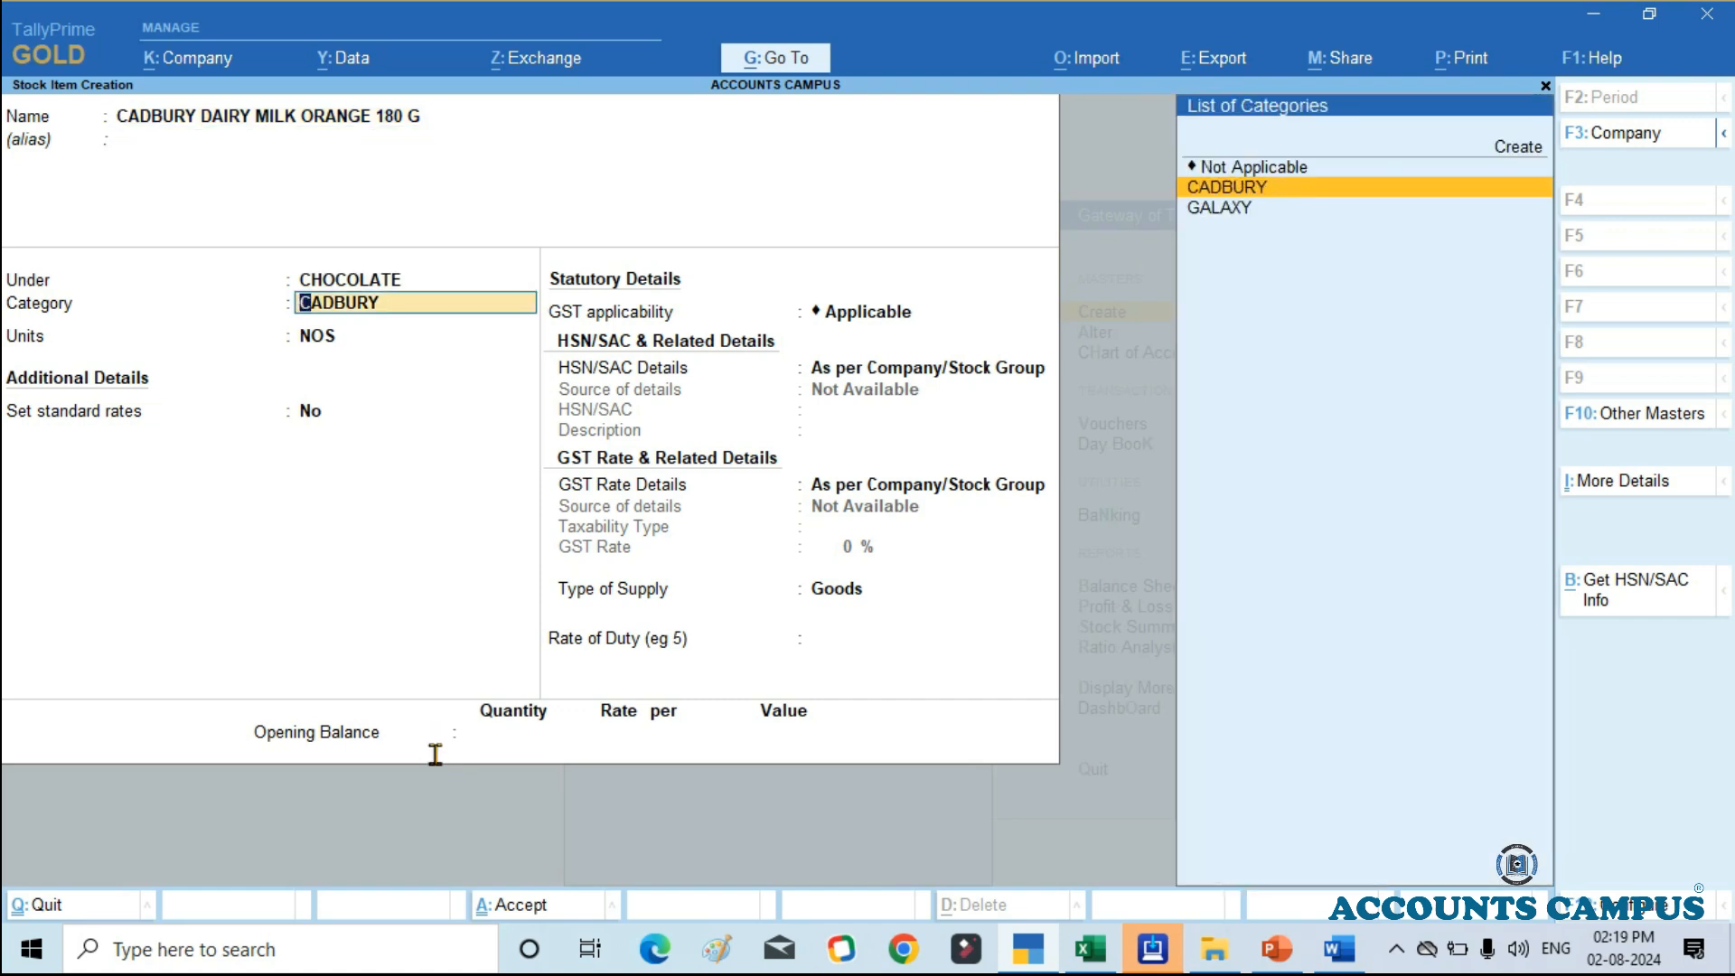
key("Return")
key("Return")
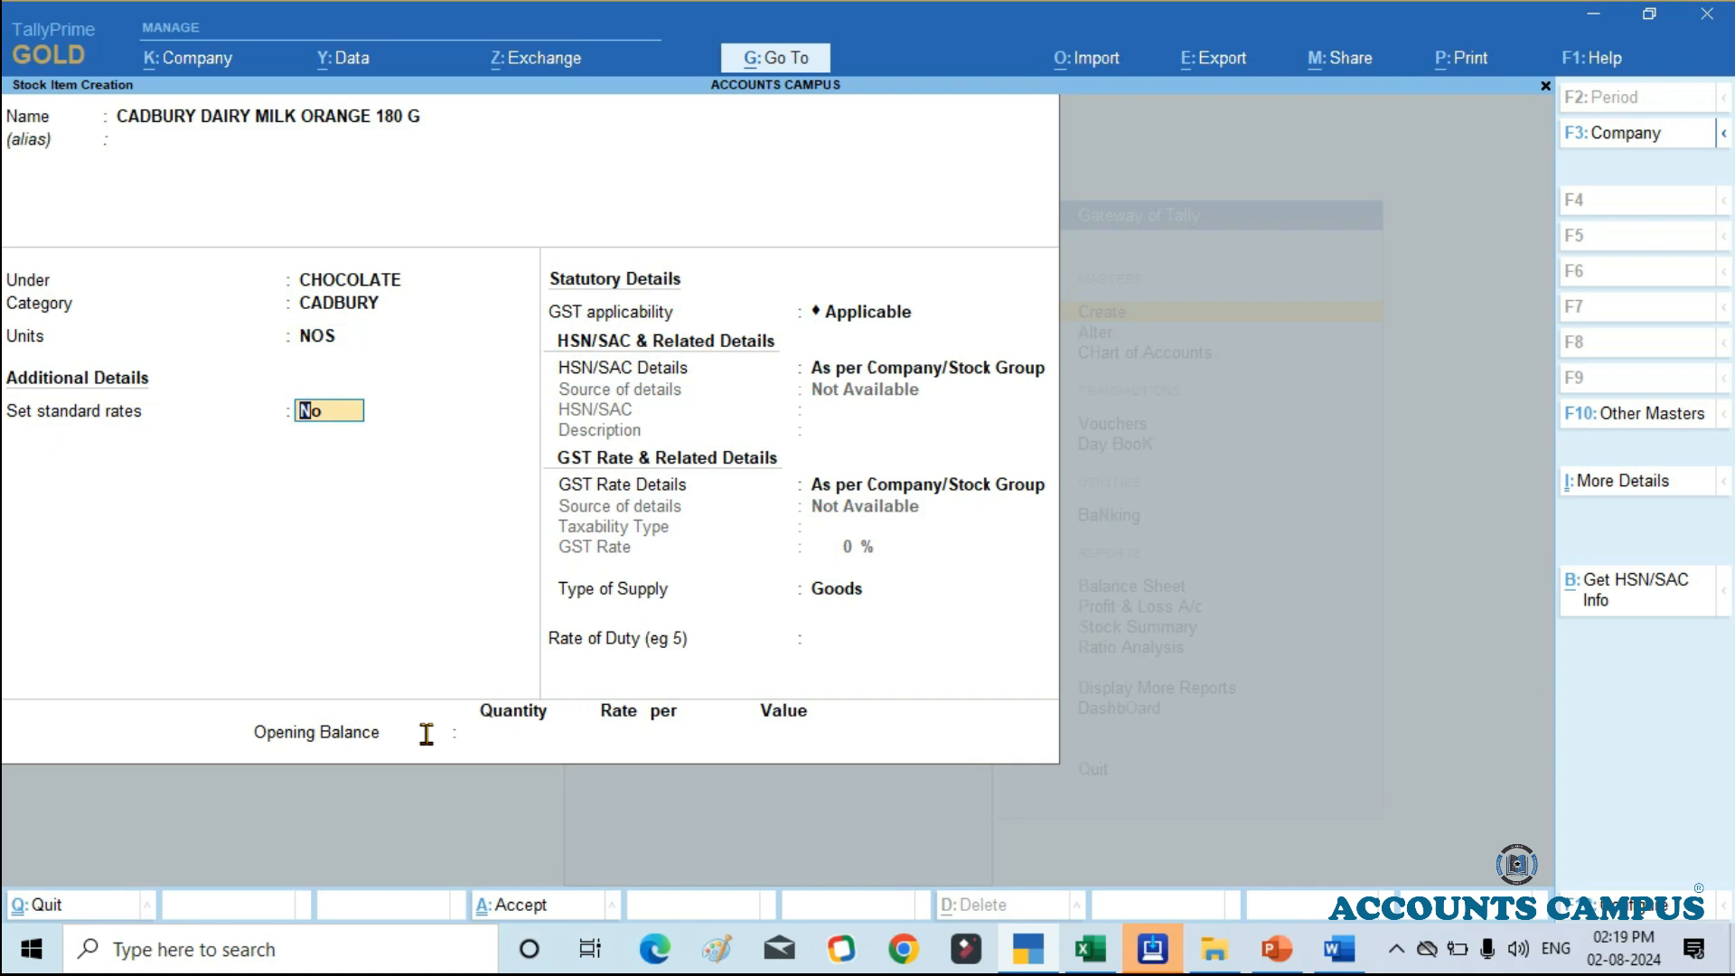
type("Y")
key("Return")
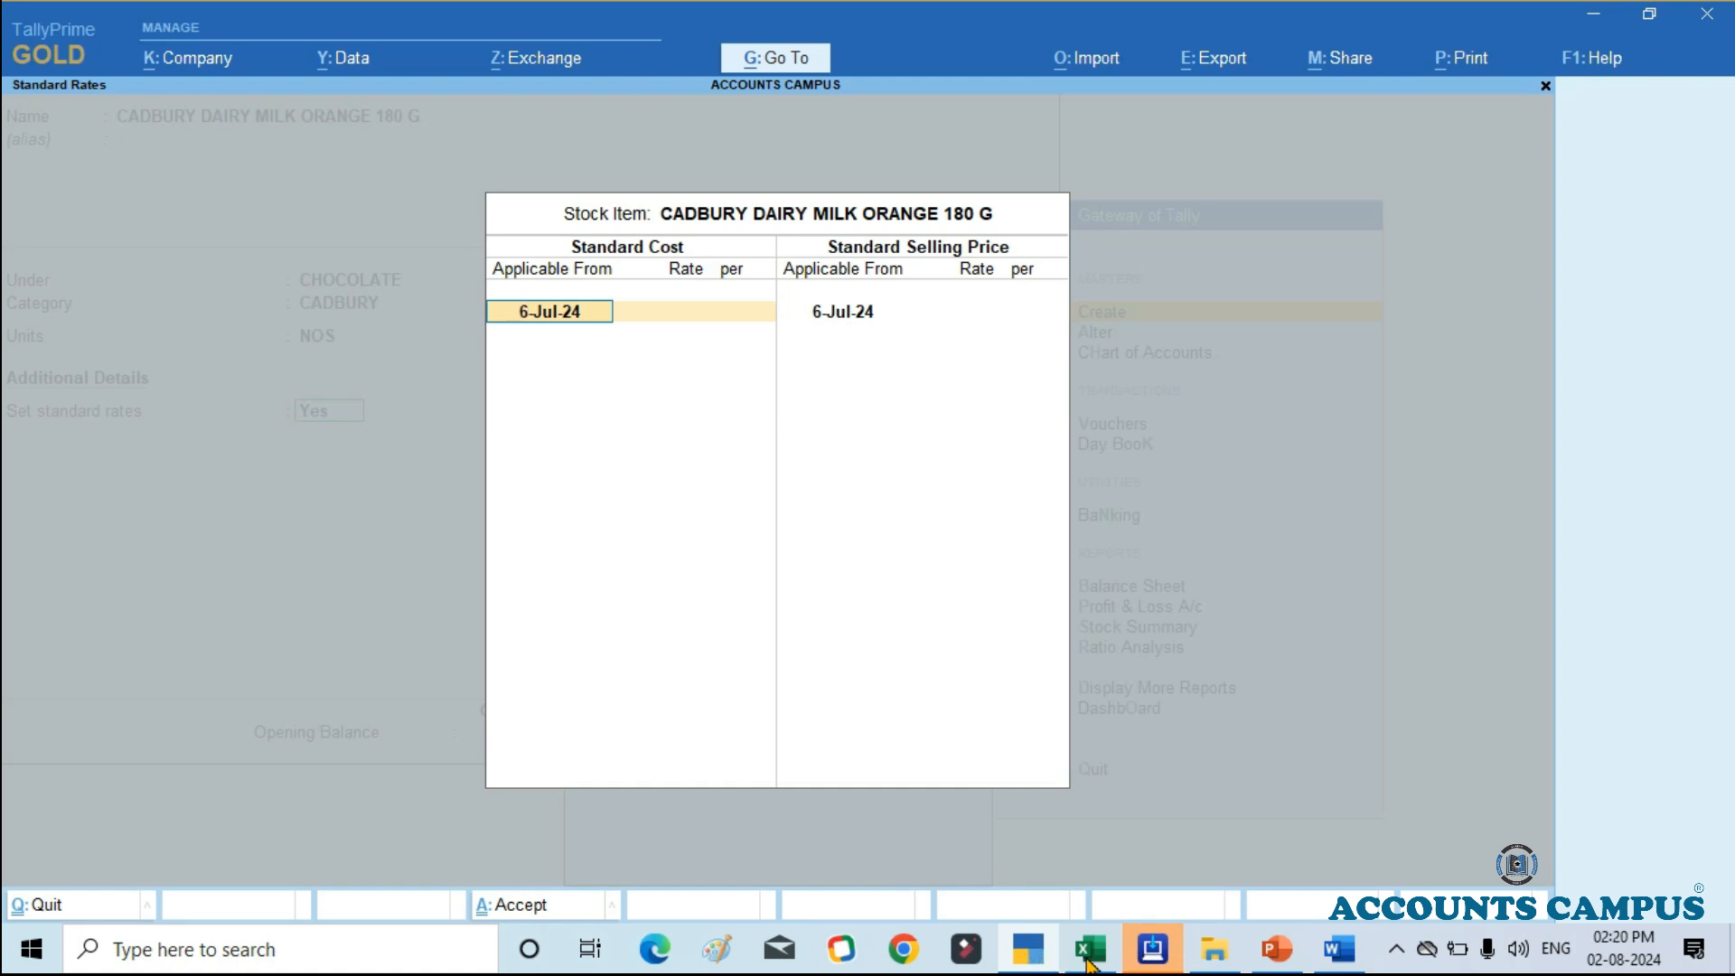
Step: Enter a standard cost of 145 per NOS applicable from 1-Jul-24, taking the cost price from the Excel stock list
type("1-")
key("Return")
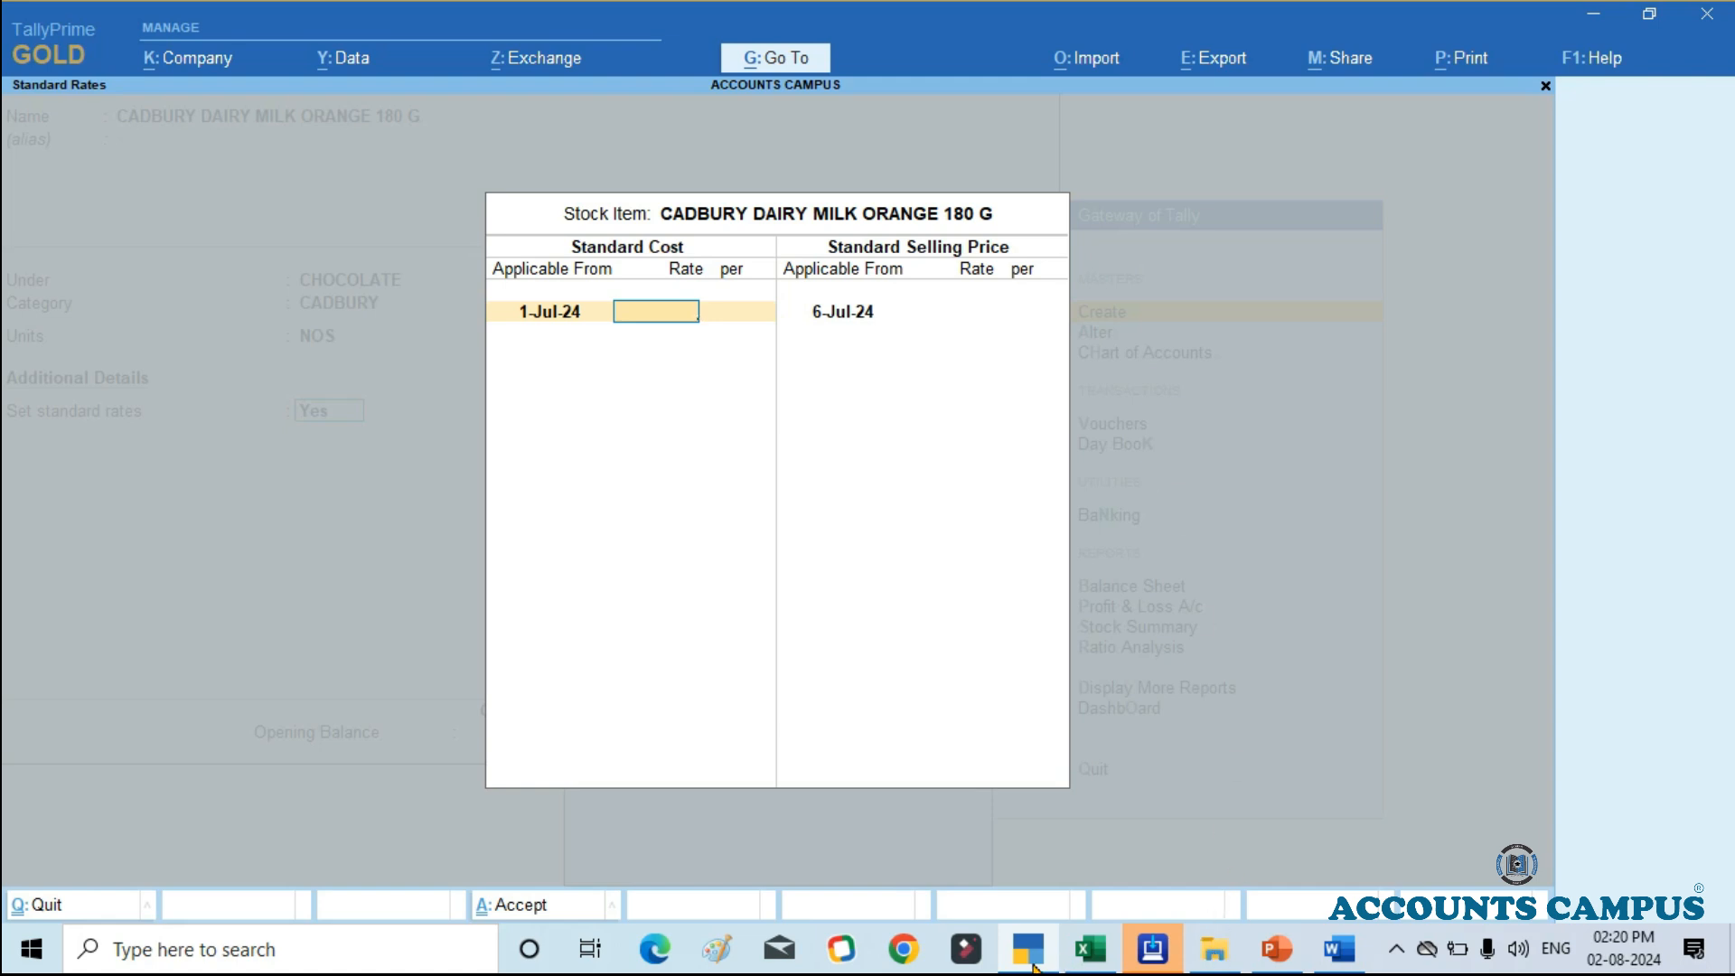
key("alt+Tab")
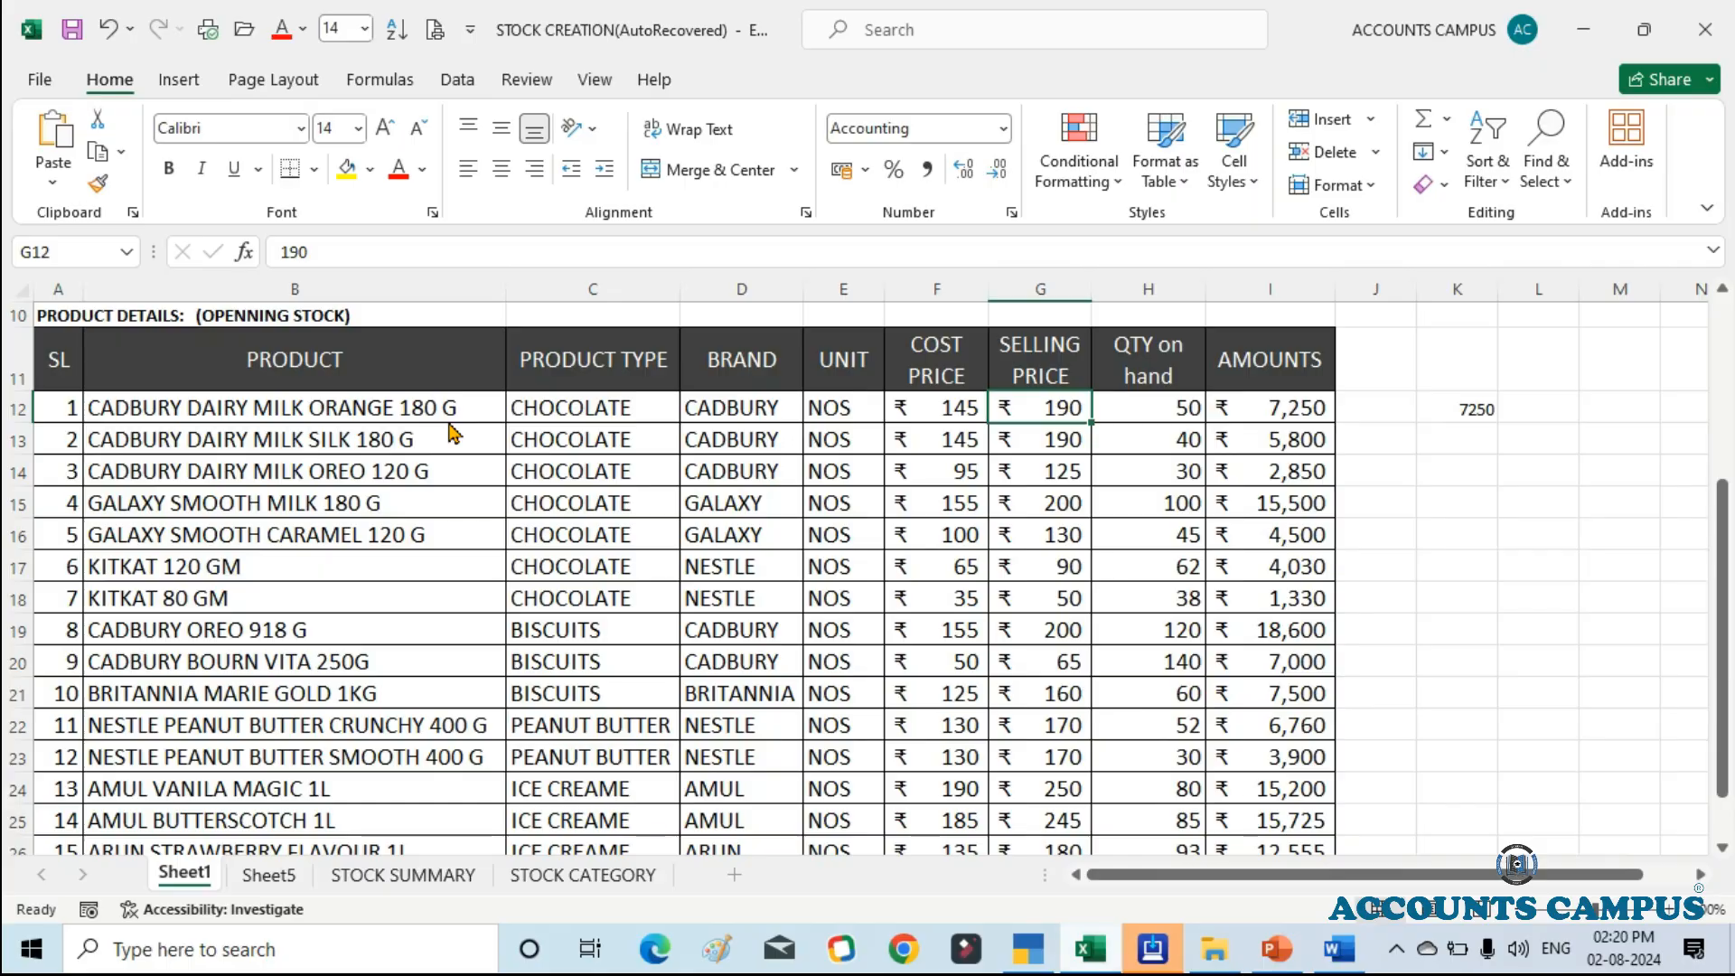
key("alt+Tab")
type("145")
key("Return")
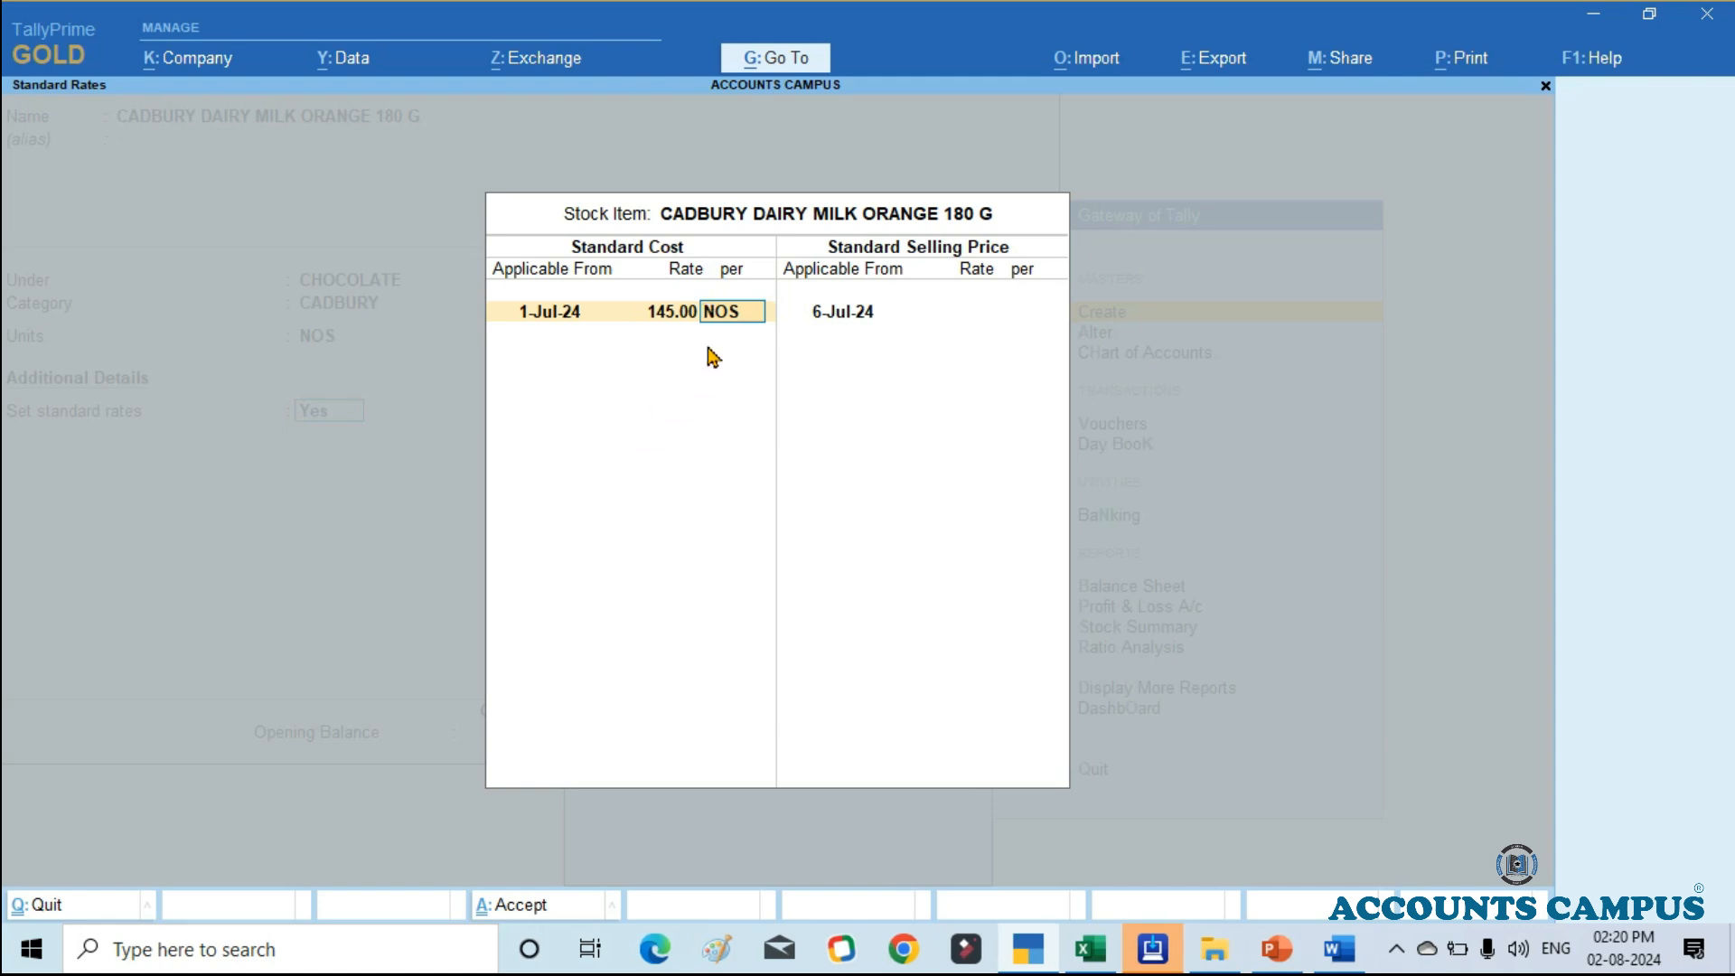
key("Return")
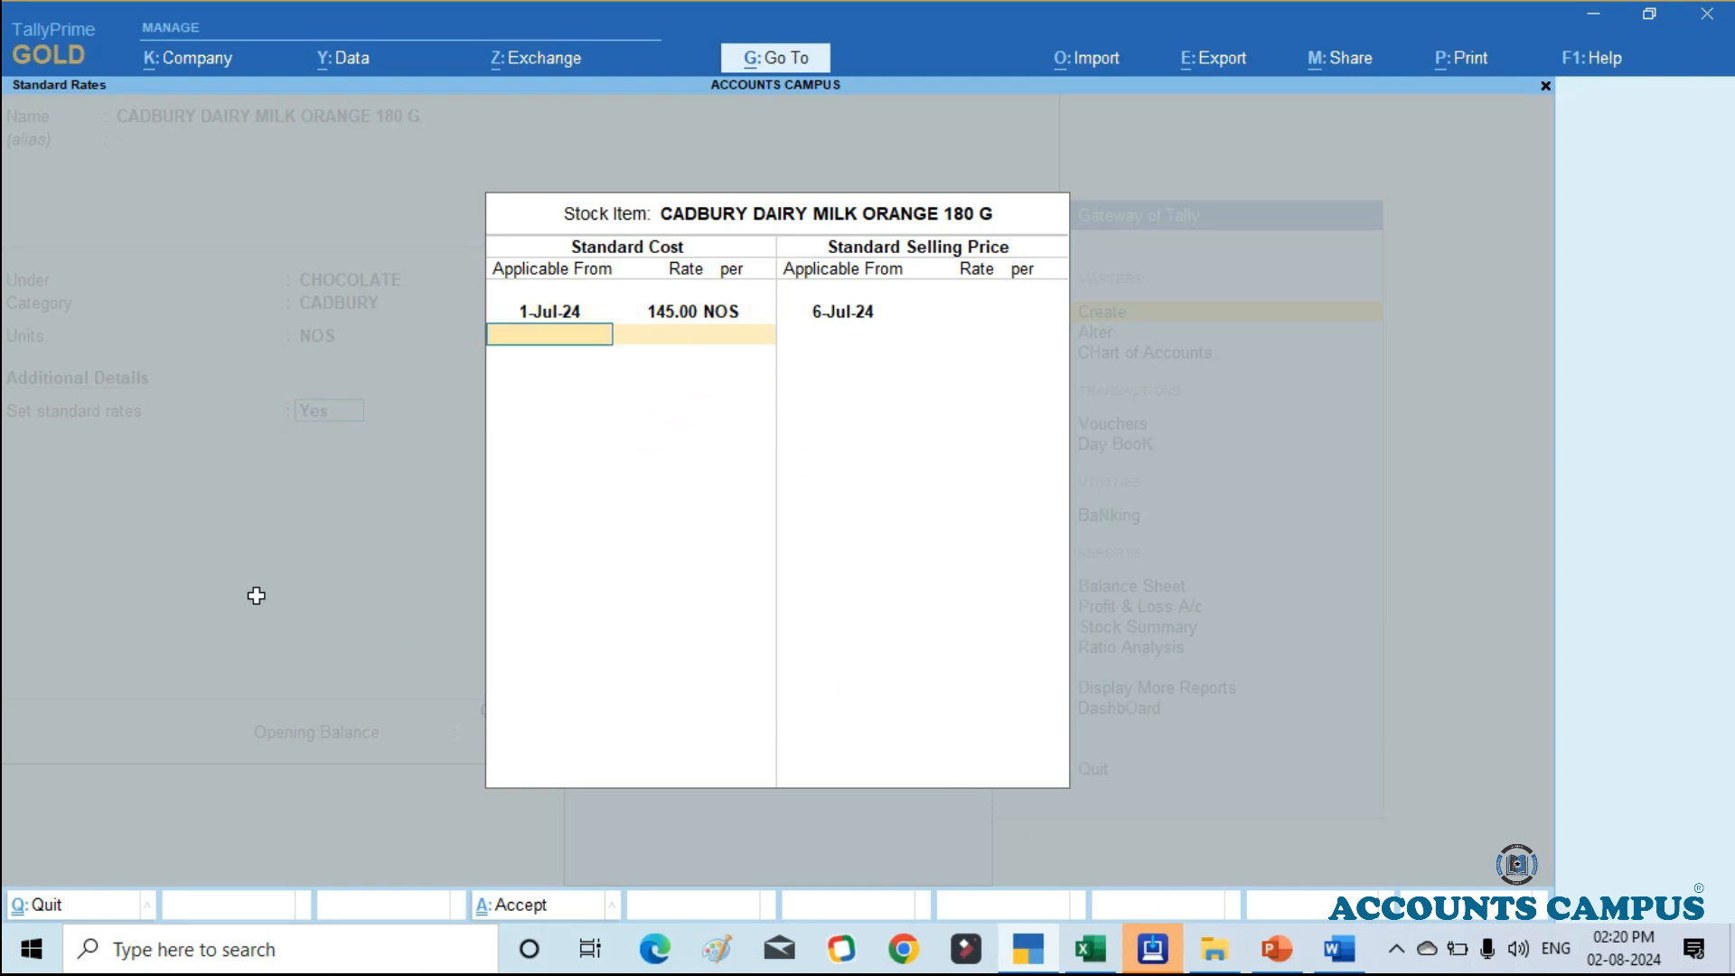
key("Return")
key("Return")
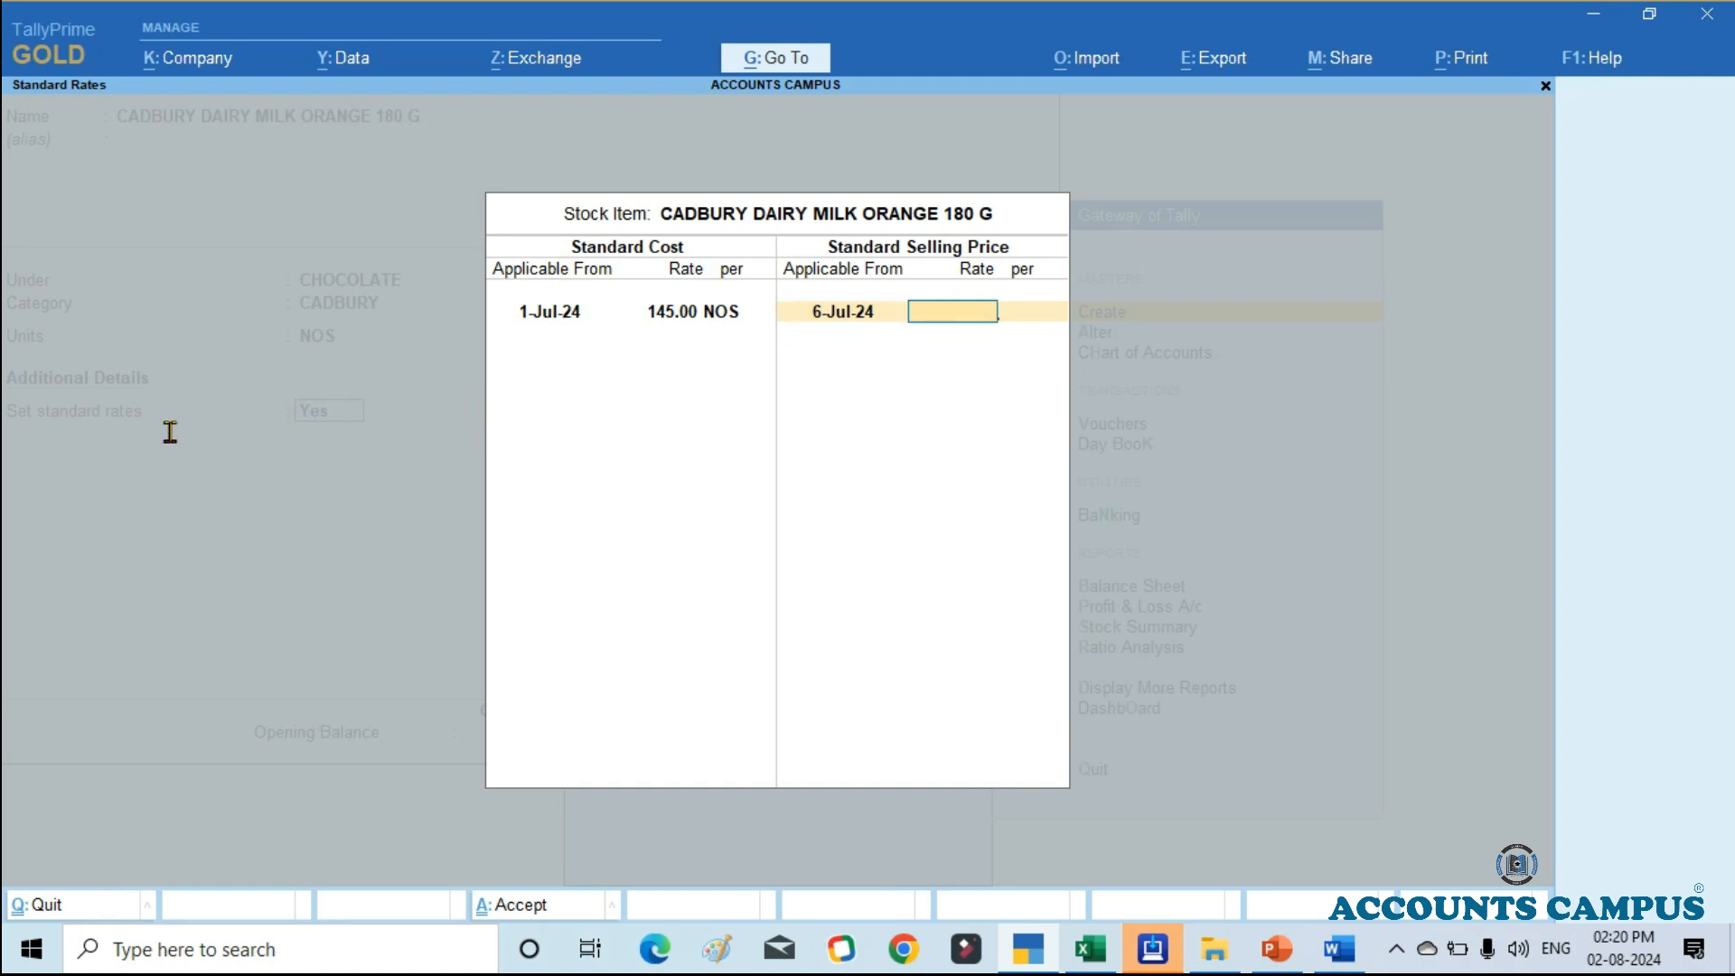
Step: Enter a standard selling price of 190 per NOS applicable from 1-Jul-24, checking it in Excel, and close the standard rates
key("BackSpace")
type("1")
key("Return")
type("19")
left_click(1090, 949)
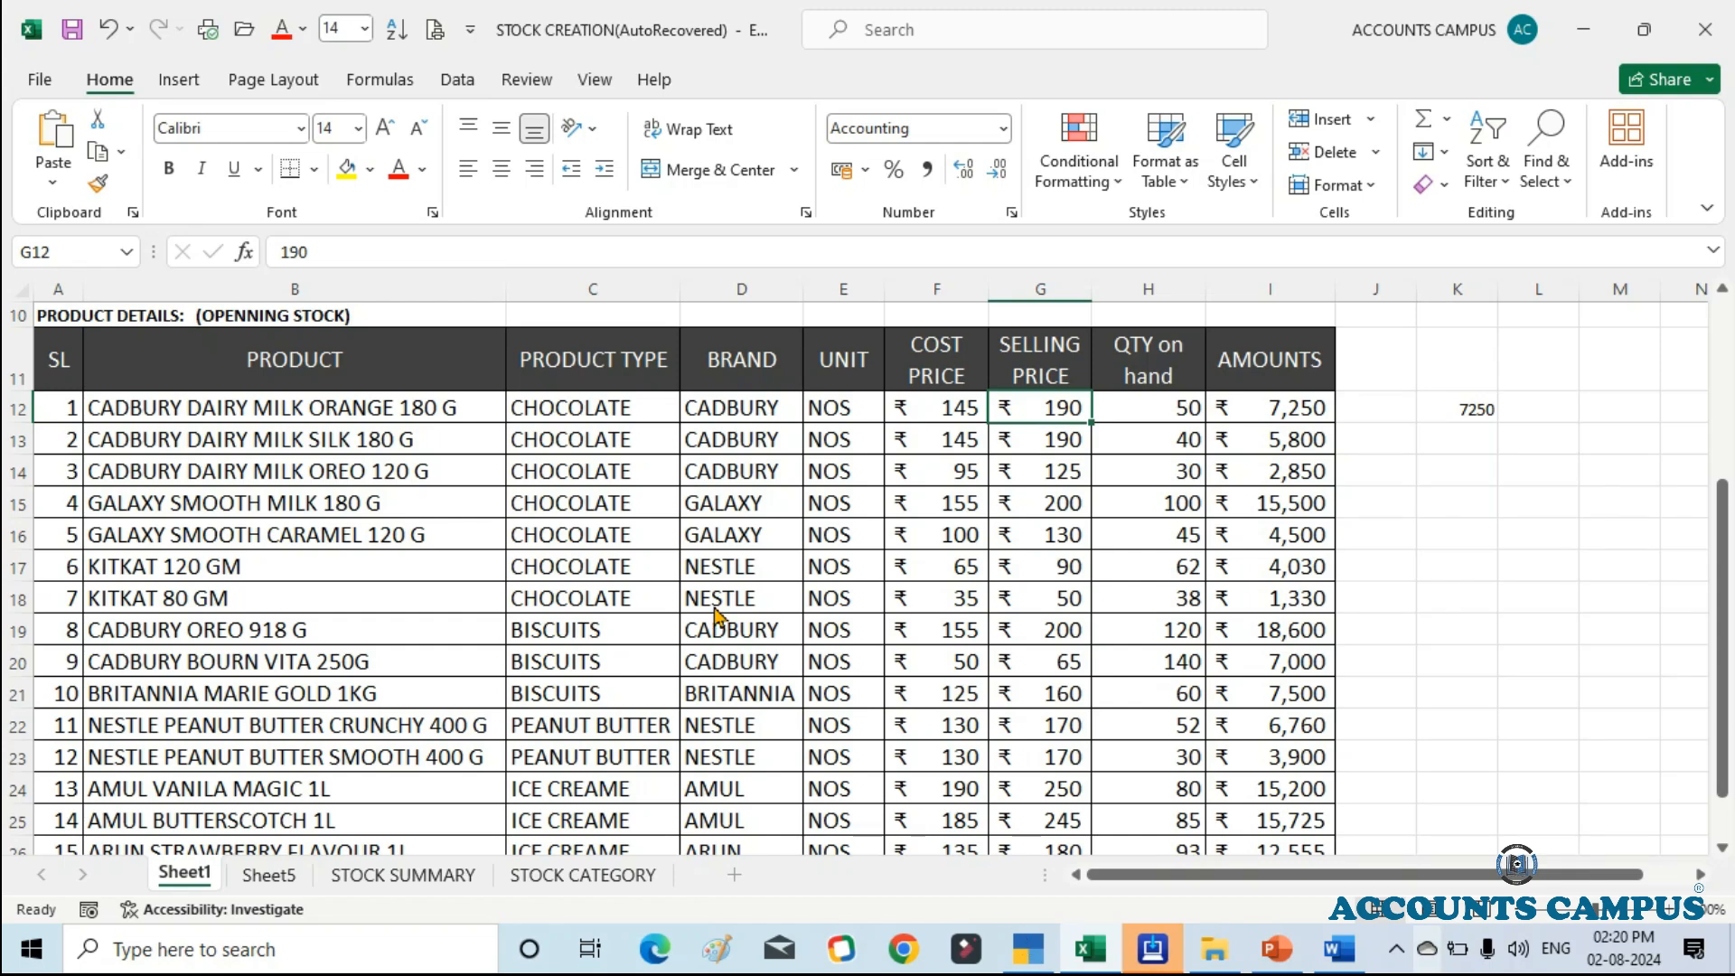
key("alt+Tab")
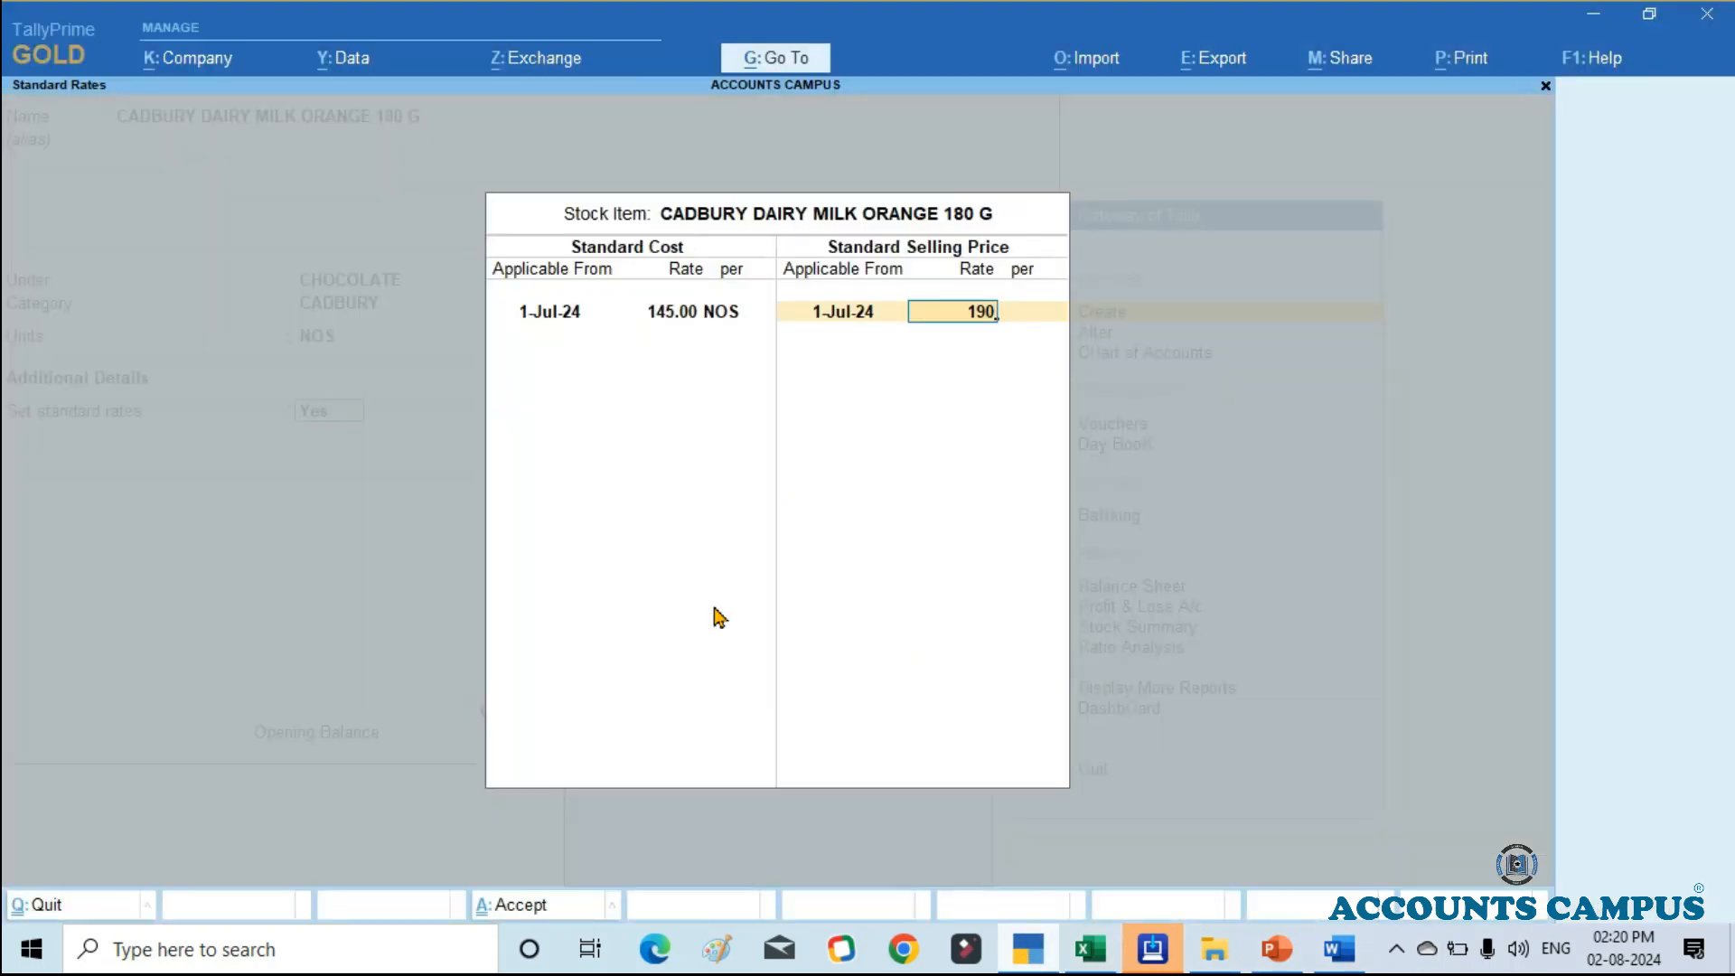
key("Return")
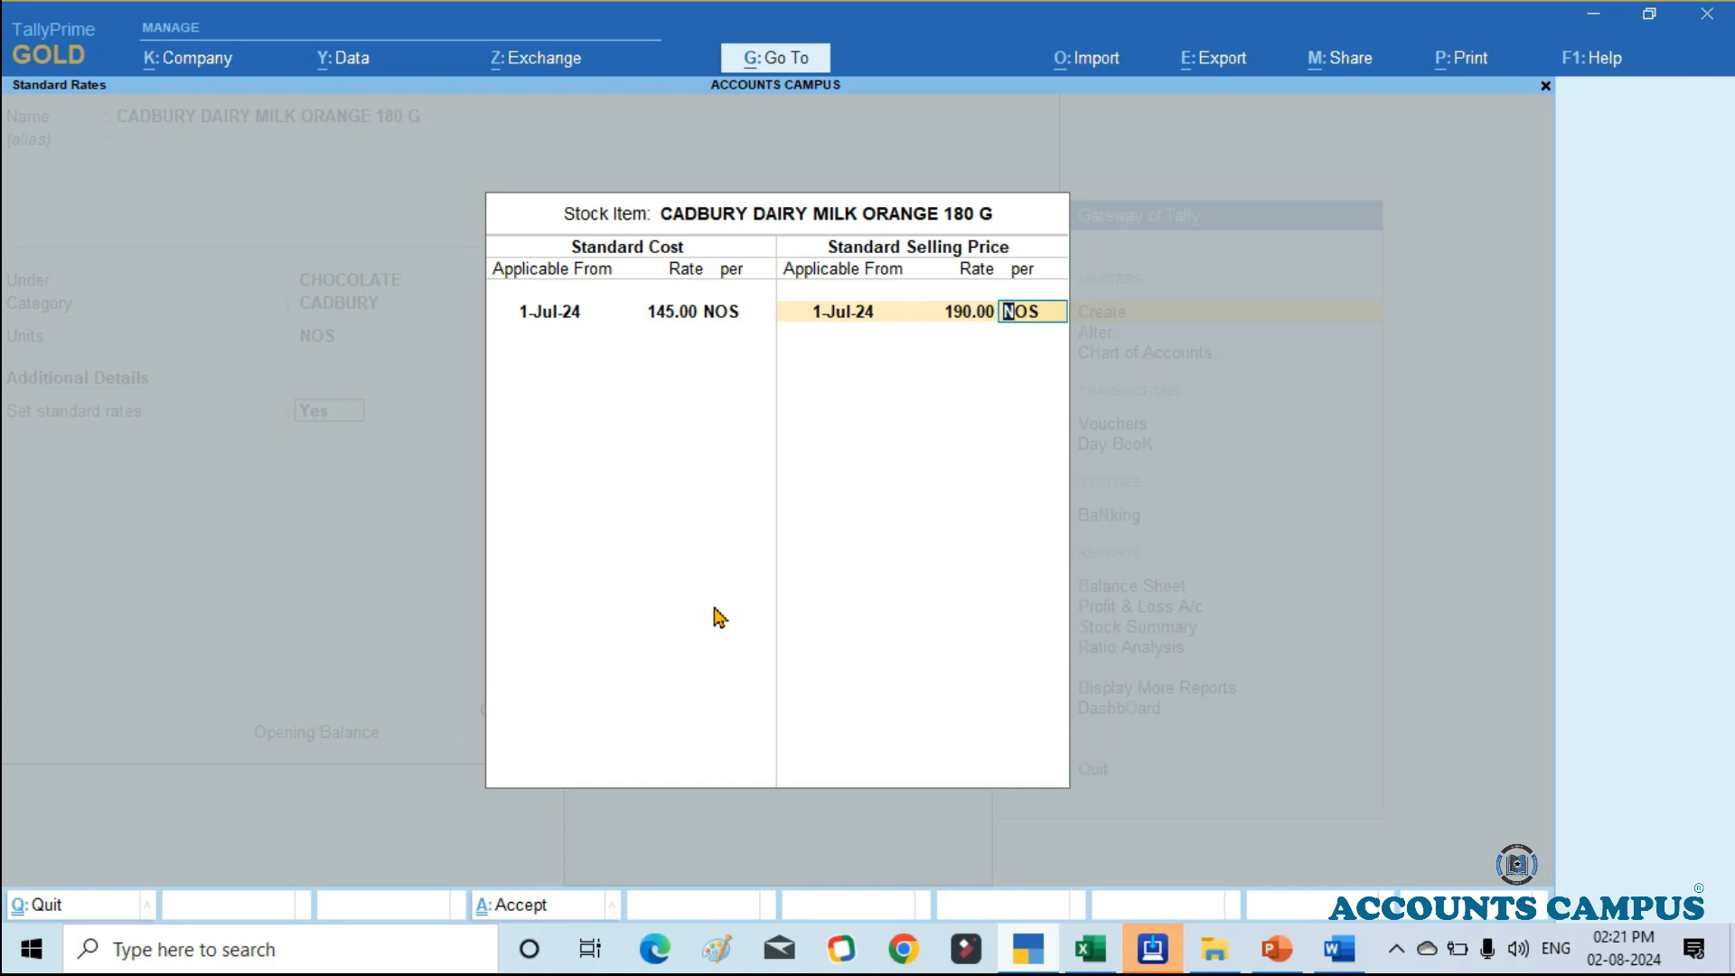
key("Return")
key("Return")
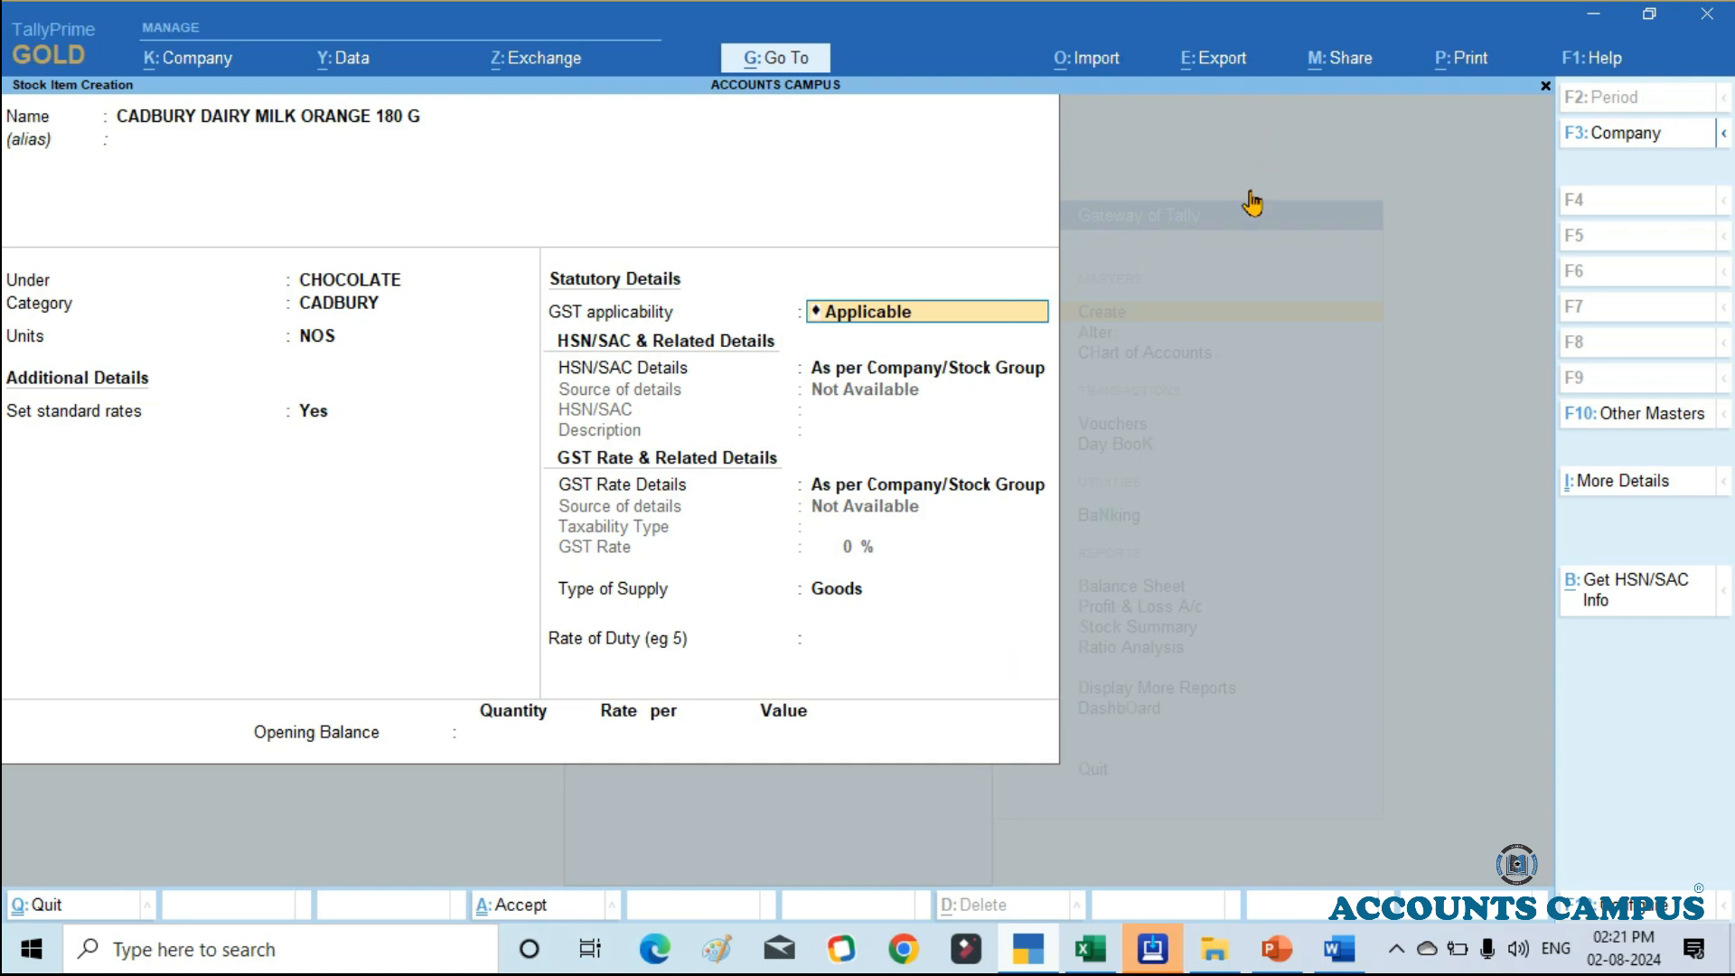
Step: Keep the default GST details with Goods as type of supply, leave the rate of duty at 0, and go to the opening balance
key("Return")
key("Return")
key("Return")
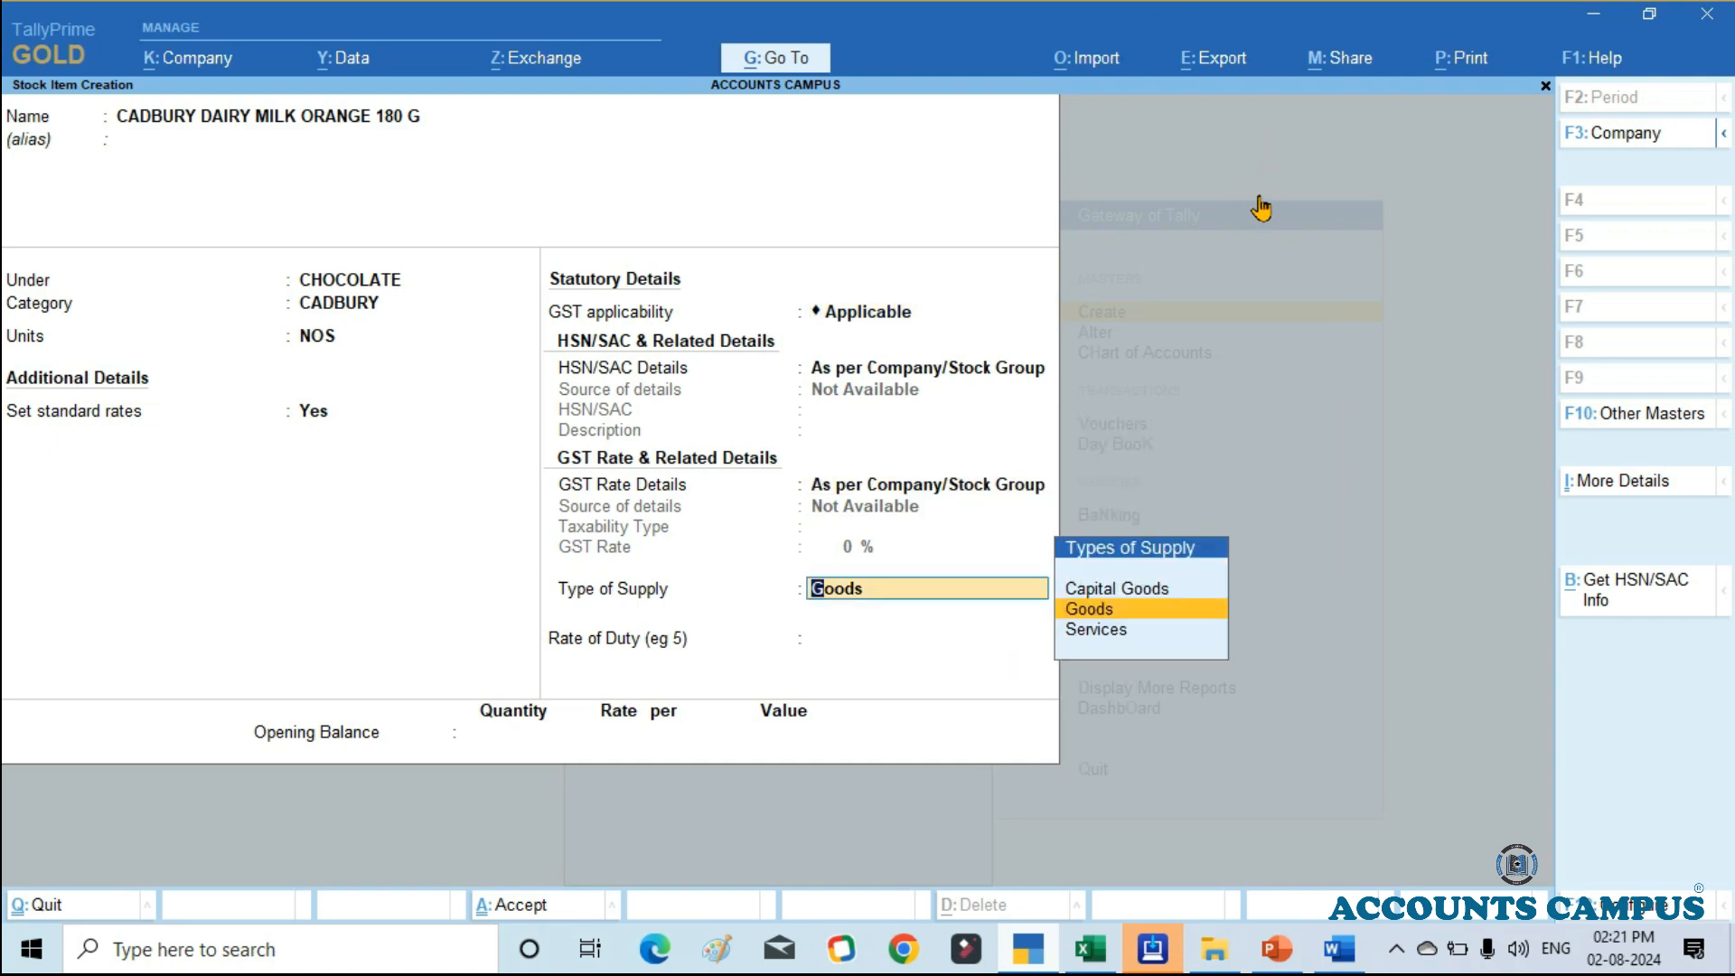
key("Return")
key("Return")
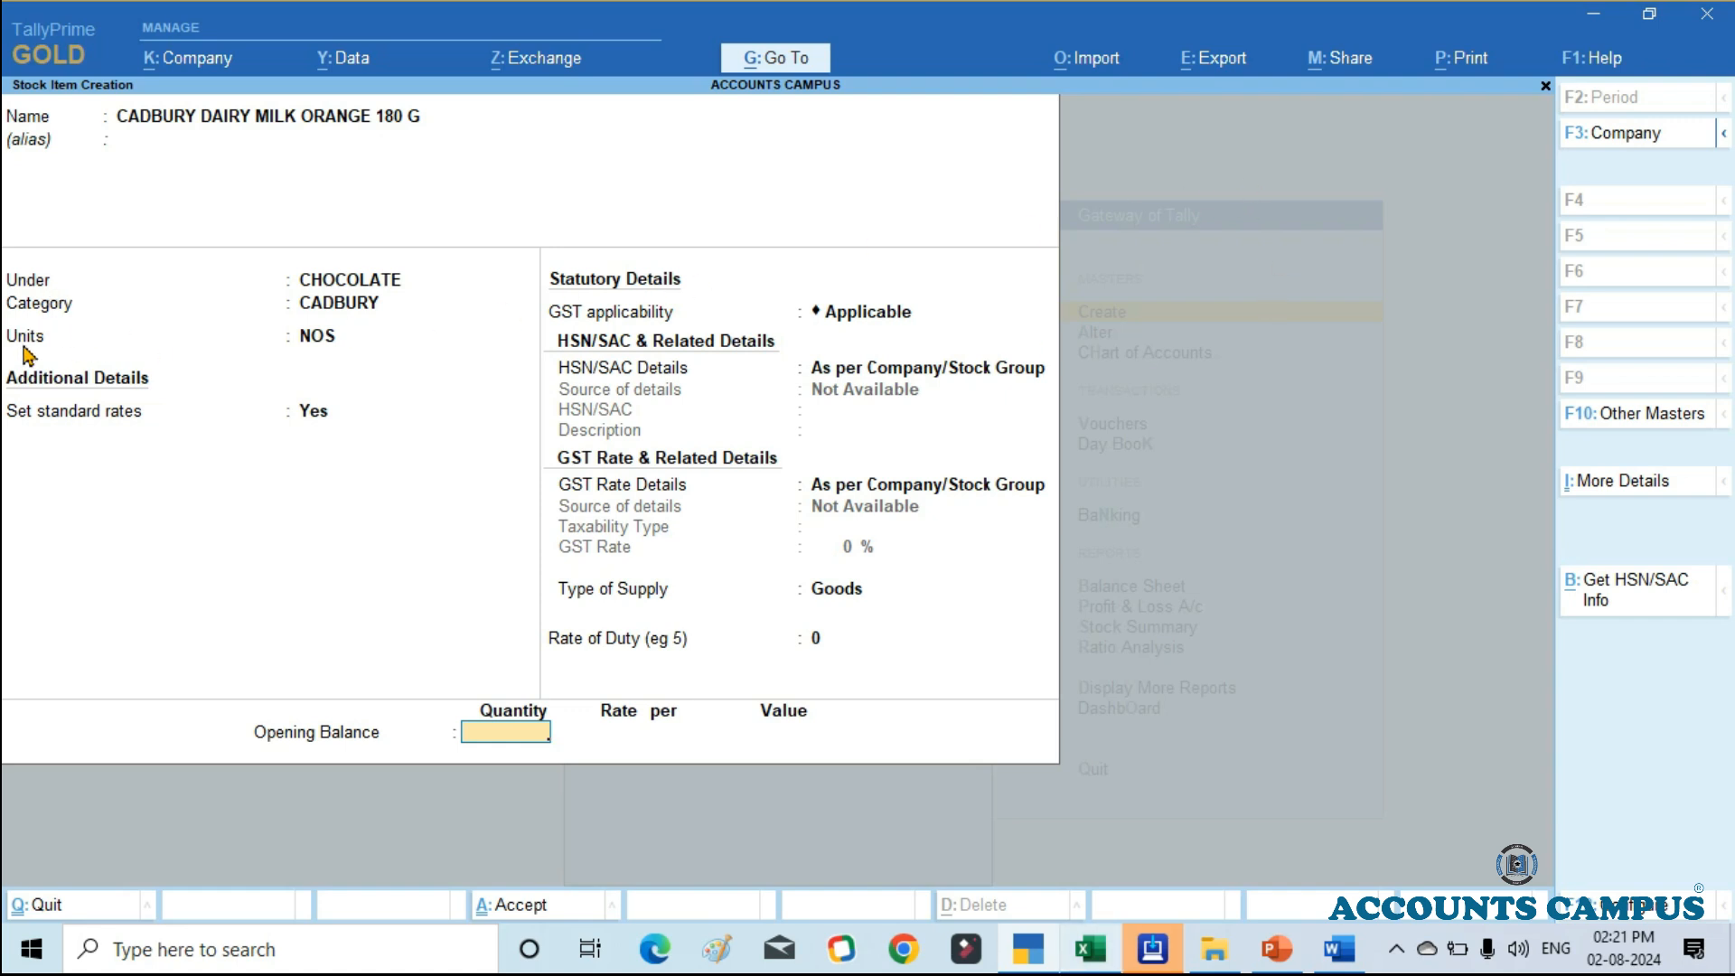
Step: Look up the product's quantity on hand in Excel and enter an opening balance quantity of 50 NOS in TallyPrime
key("alt+Tab")
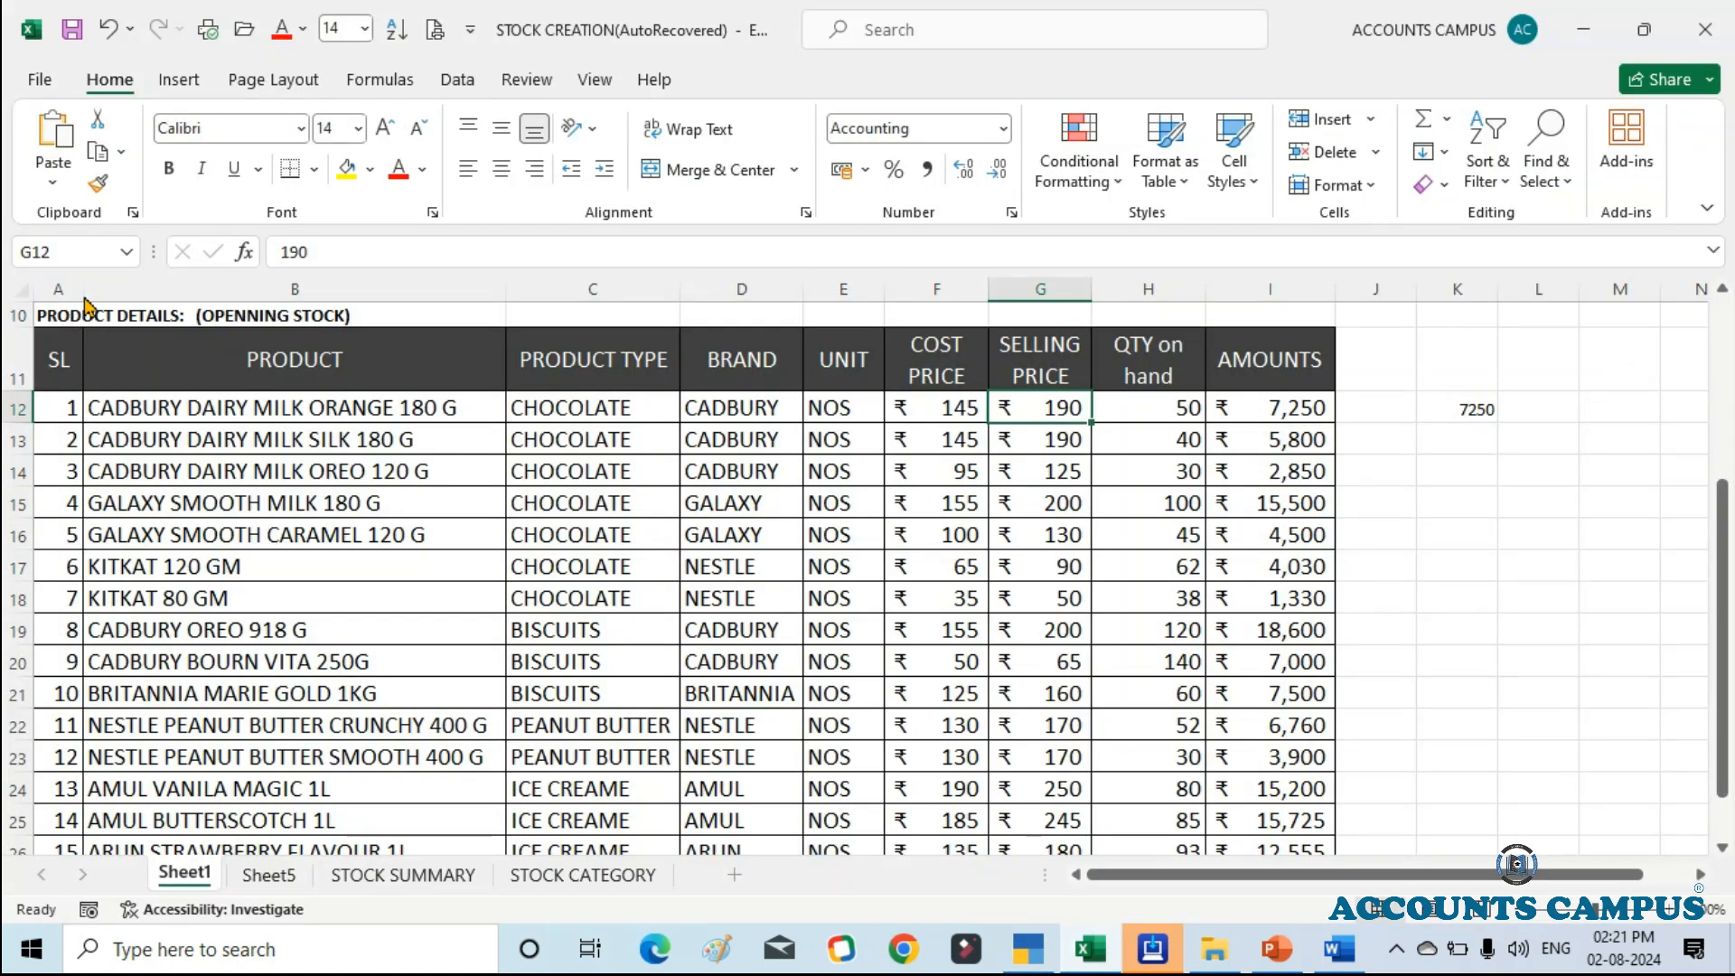
key("Right")
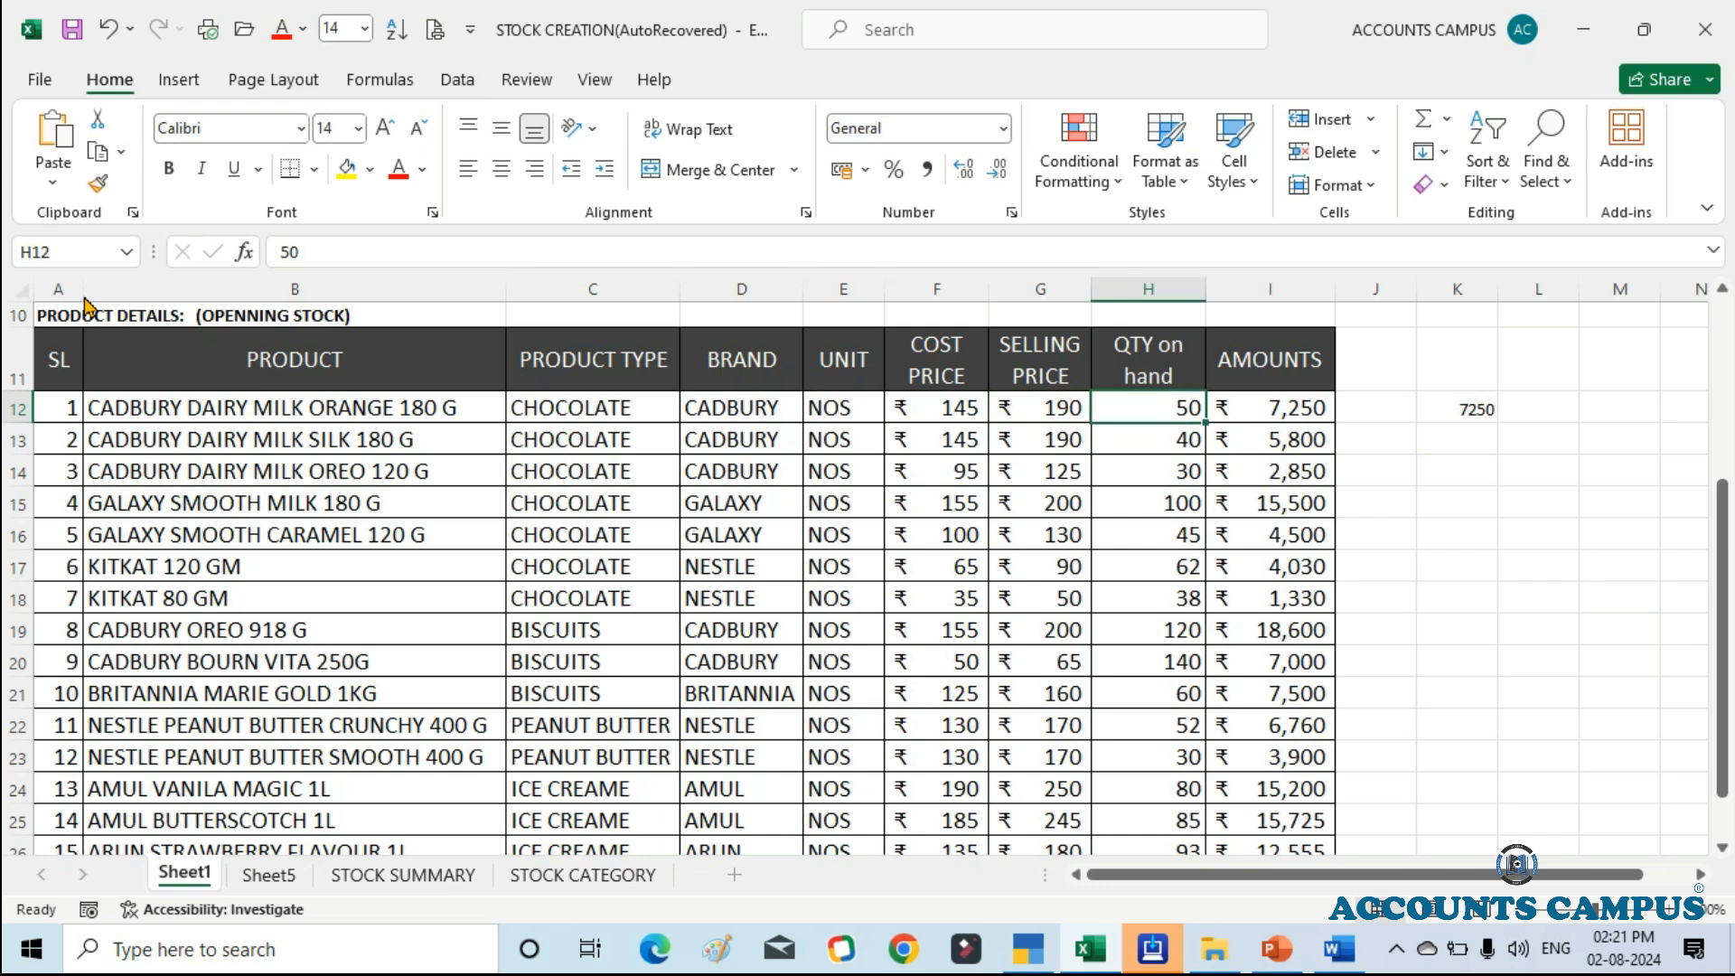
key("alt+Tab")
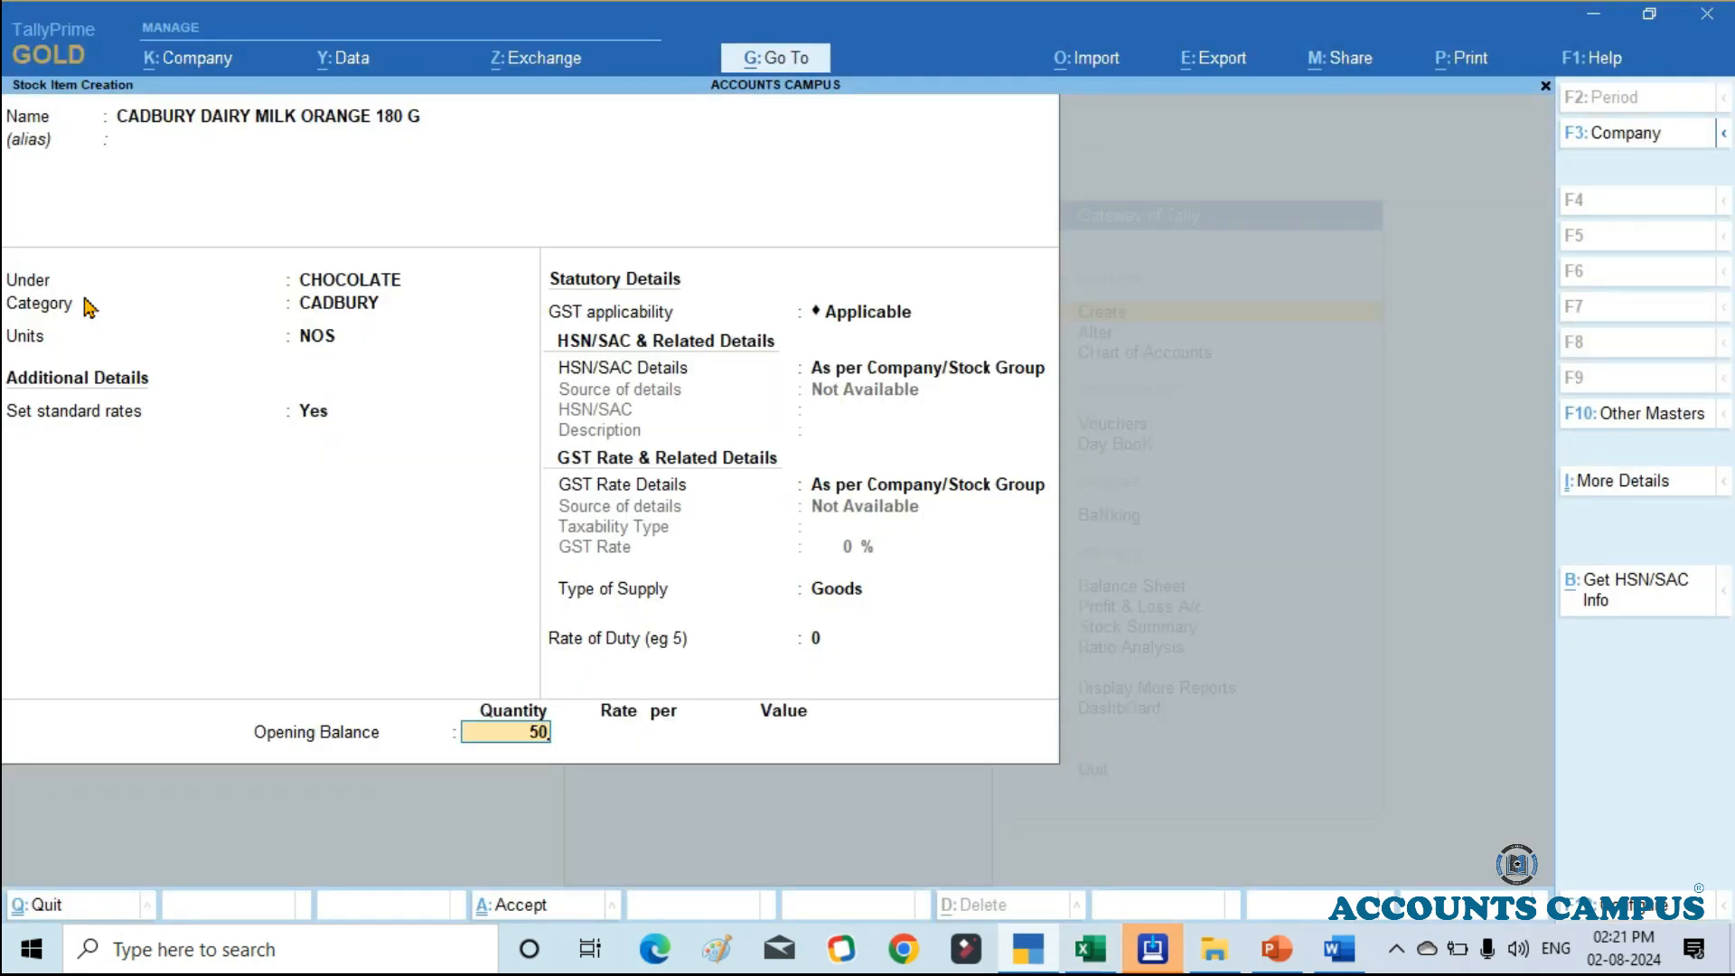
key("Return")
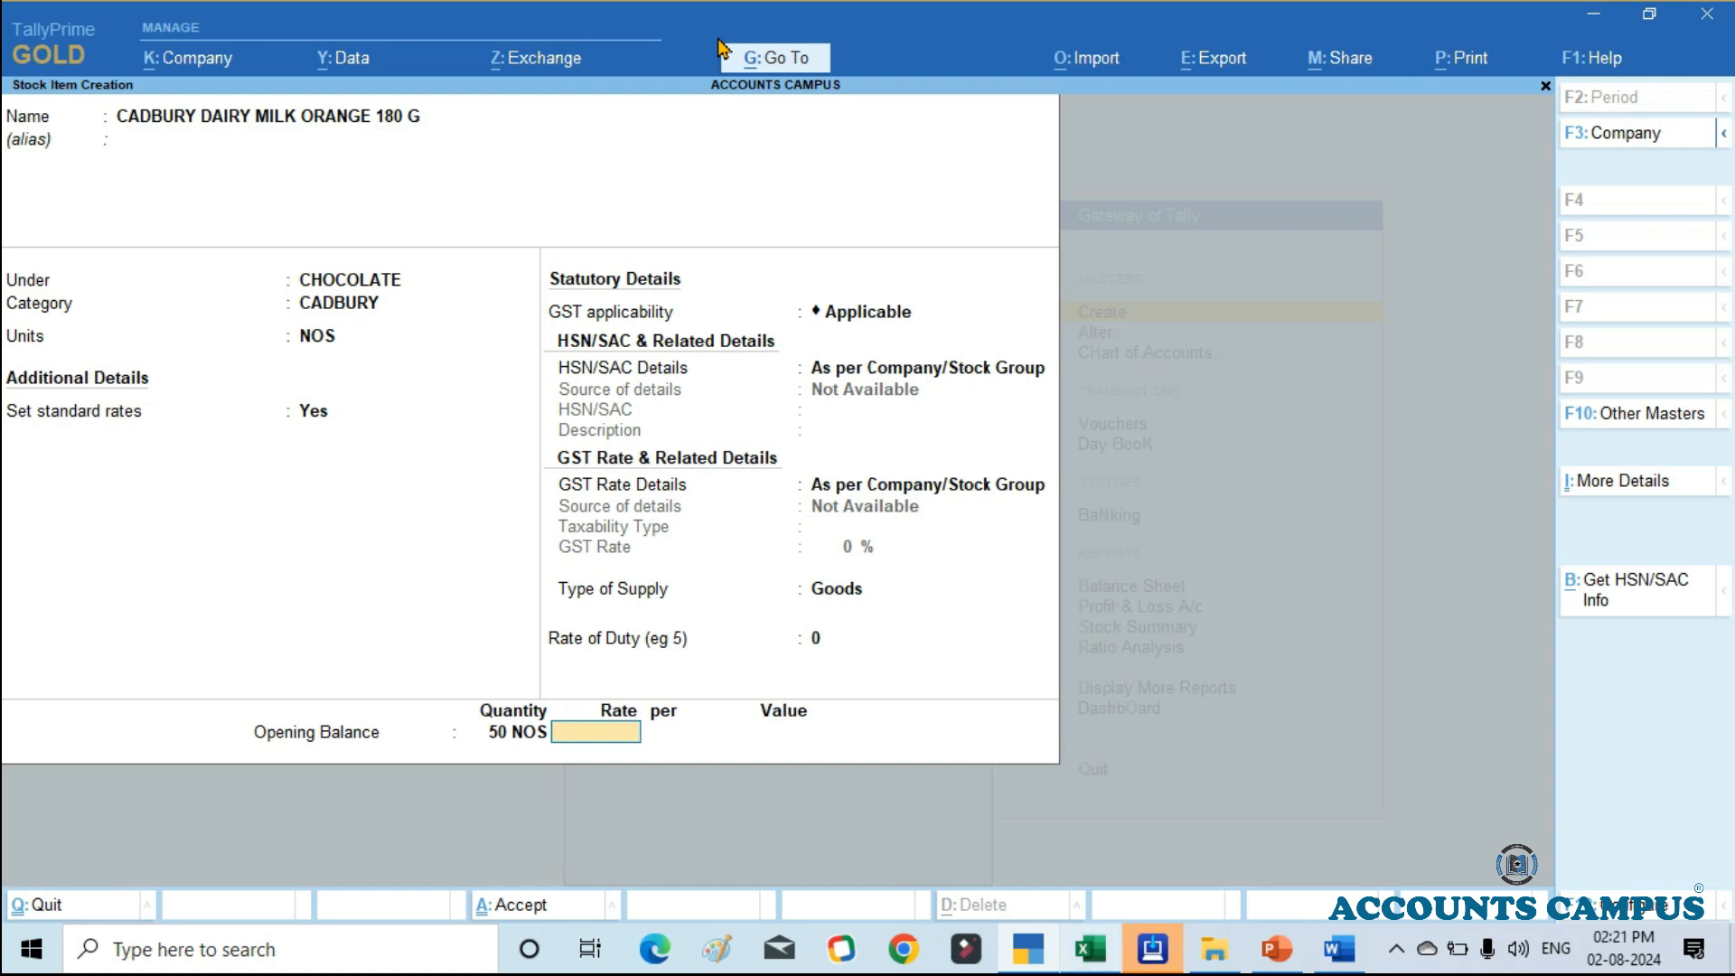
Step: Enter an opening balance rate of 145 from the Excel cost price, and compare the opening value with the Excel amount
key("alt+Tab")
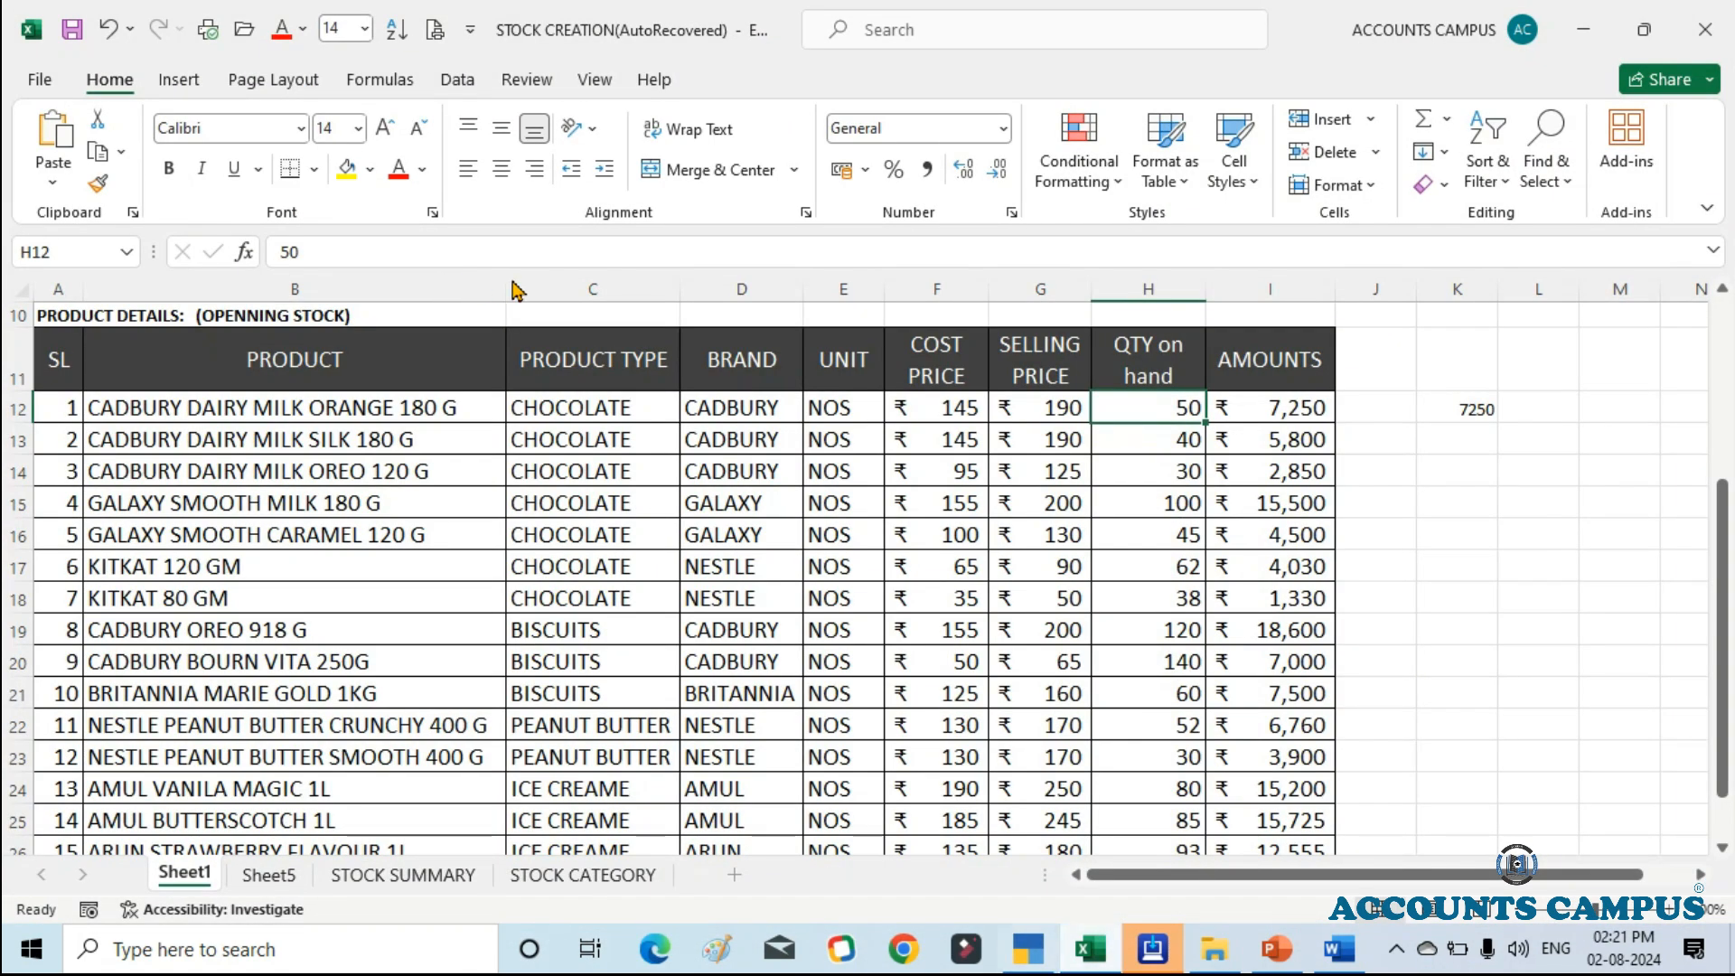
key("alt+Tab")
type("145")
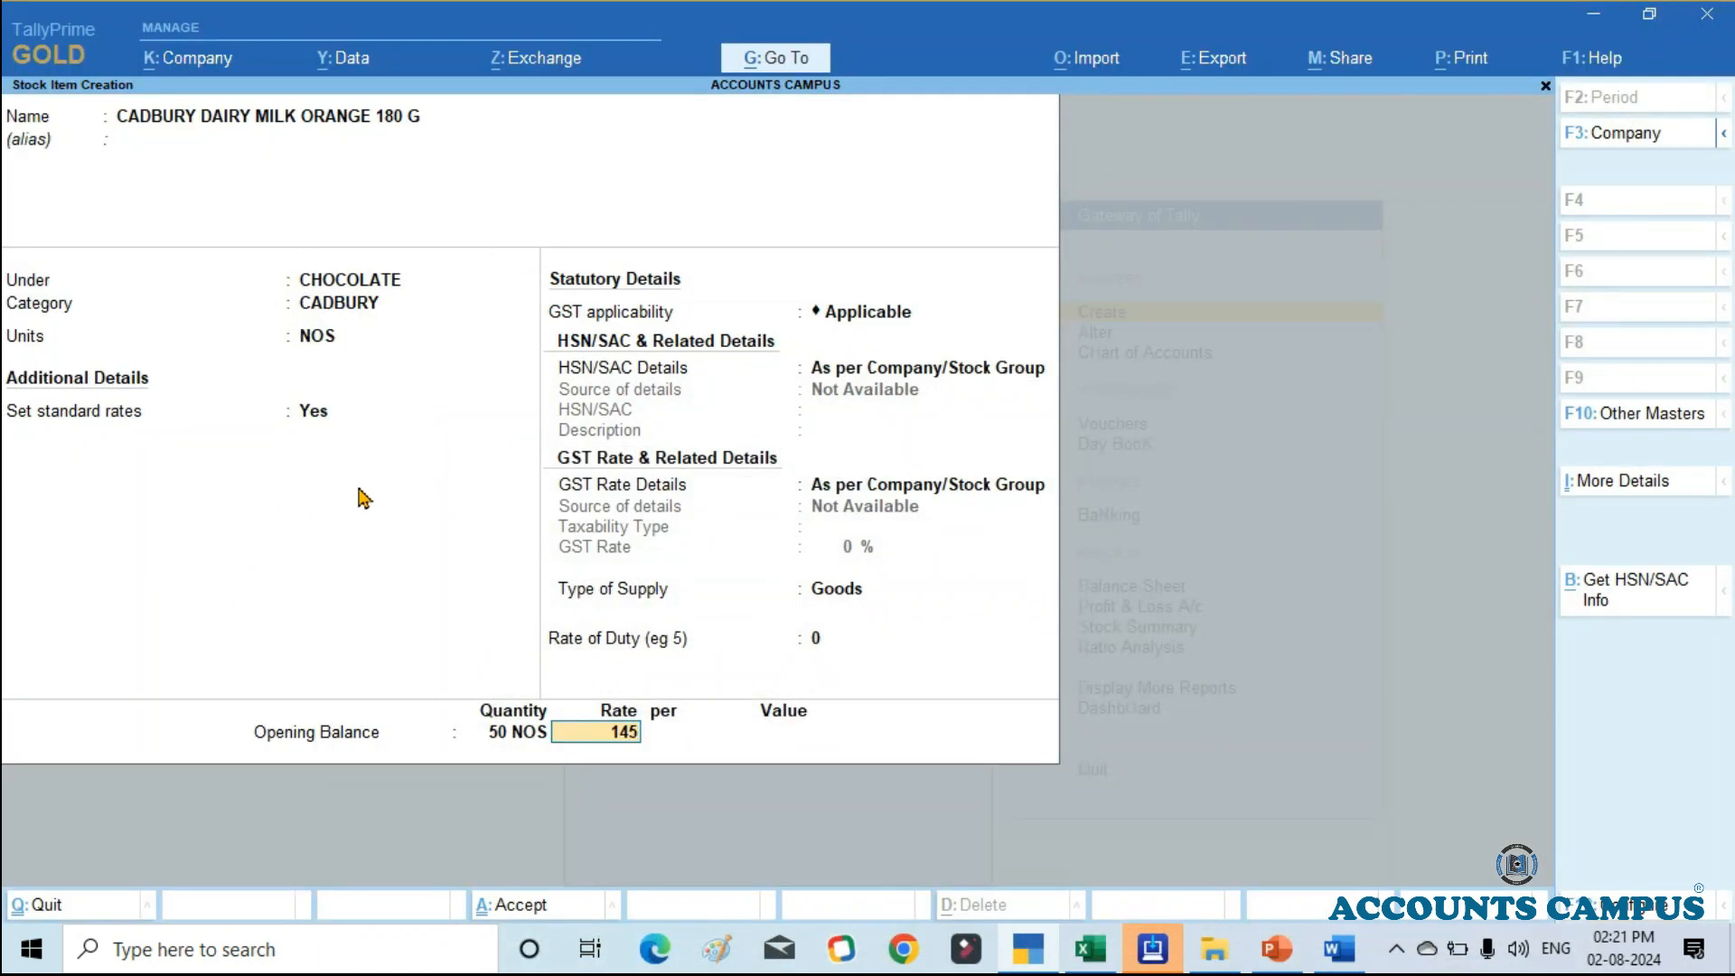
key("Return")
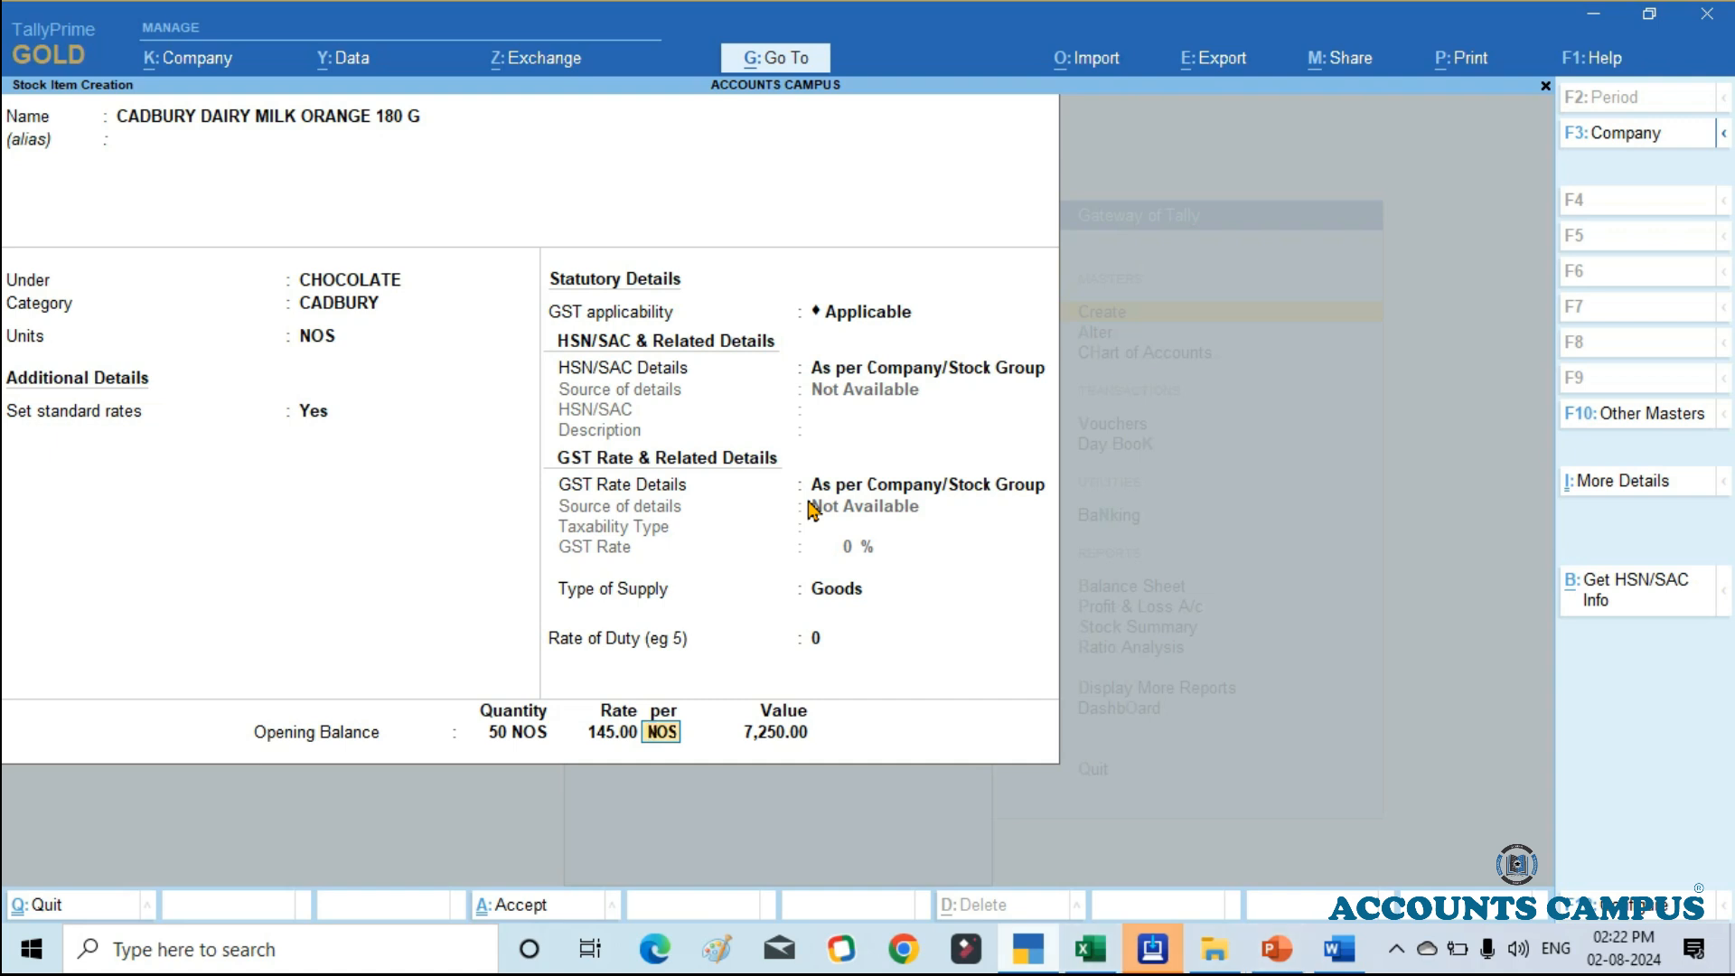
left_click(1089, 948)
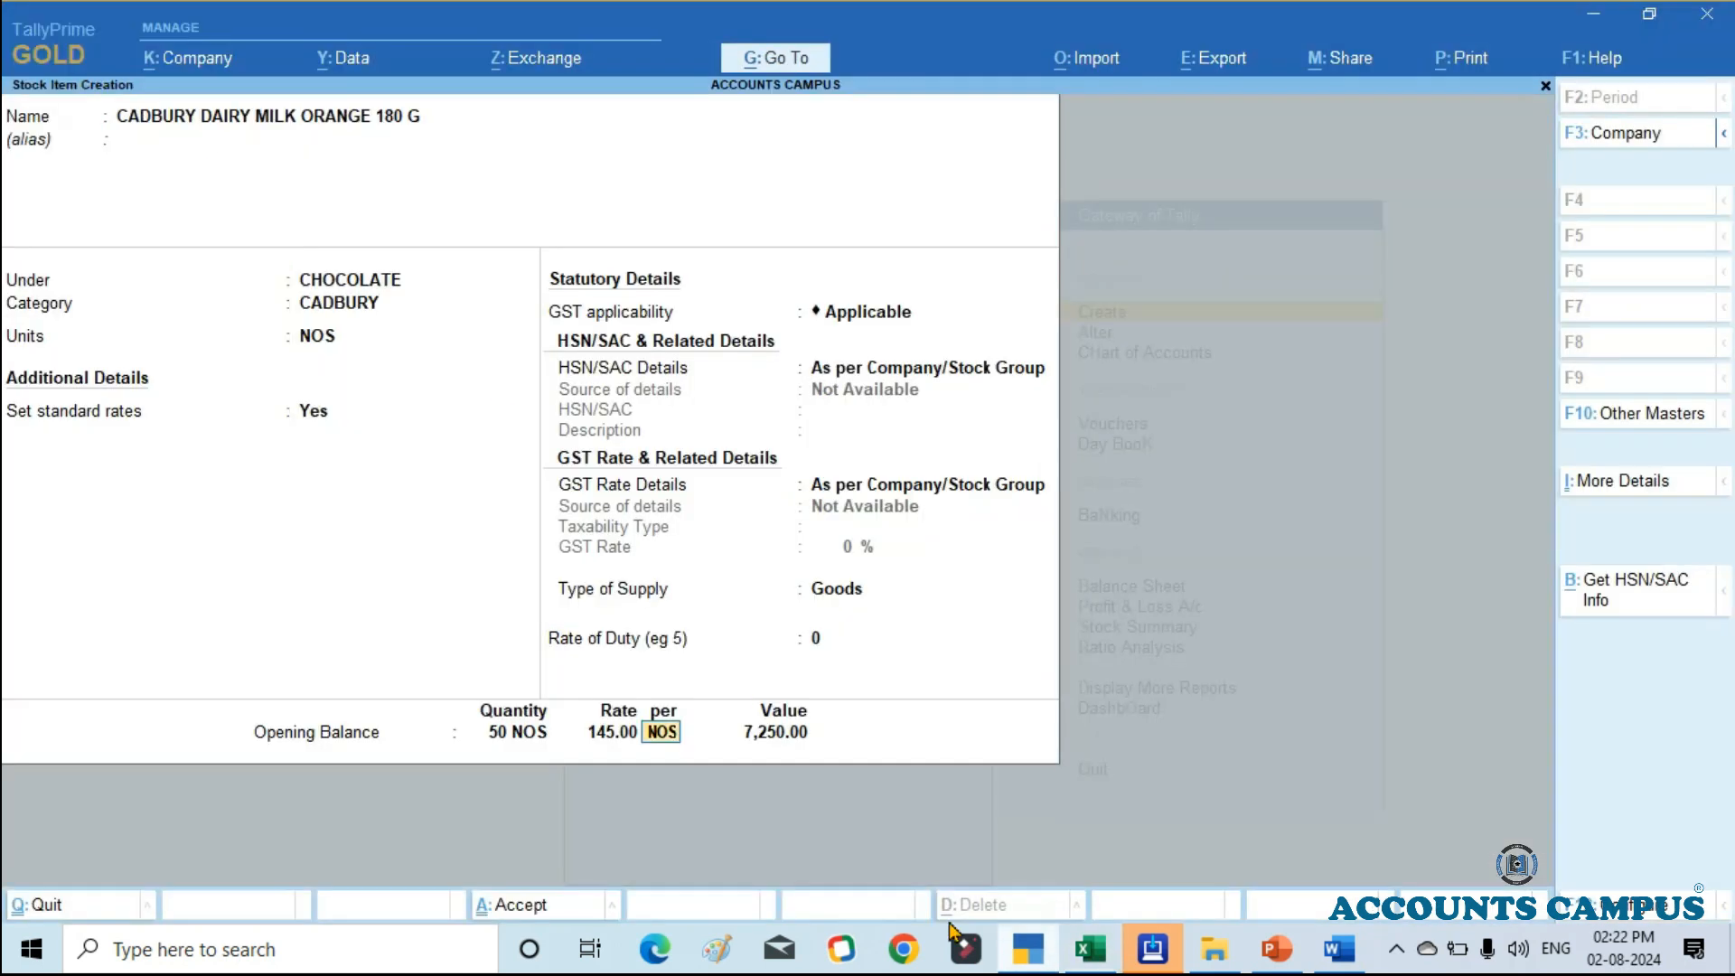
left_click(1164, 949)
Step: Save the CADBURY DAIRY MILK ORANGE 180 G stock item and reopen it for alteration
key("Return")
key("Return")
key("Return")
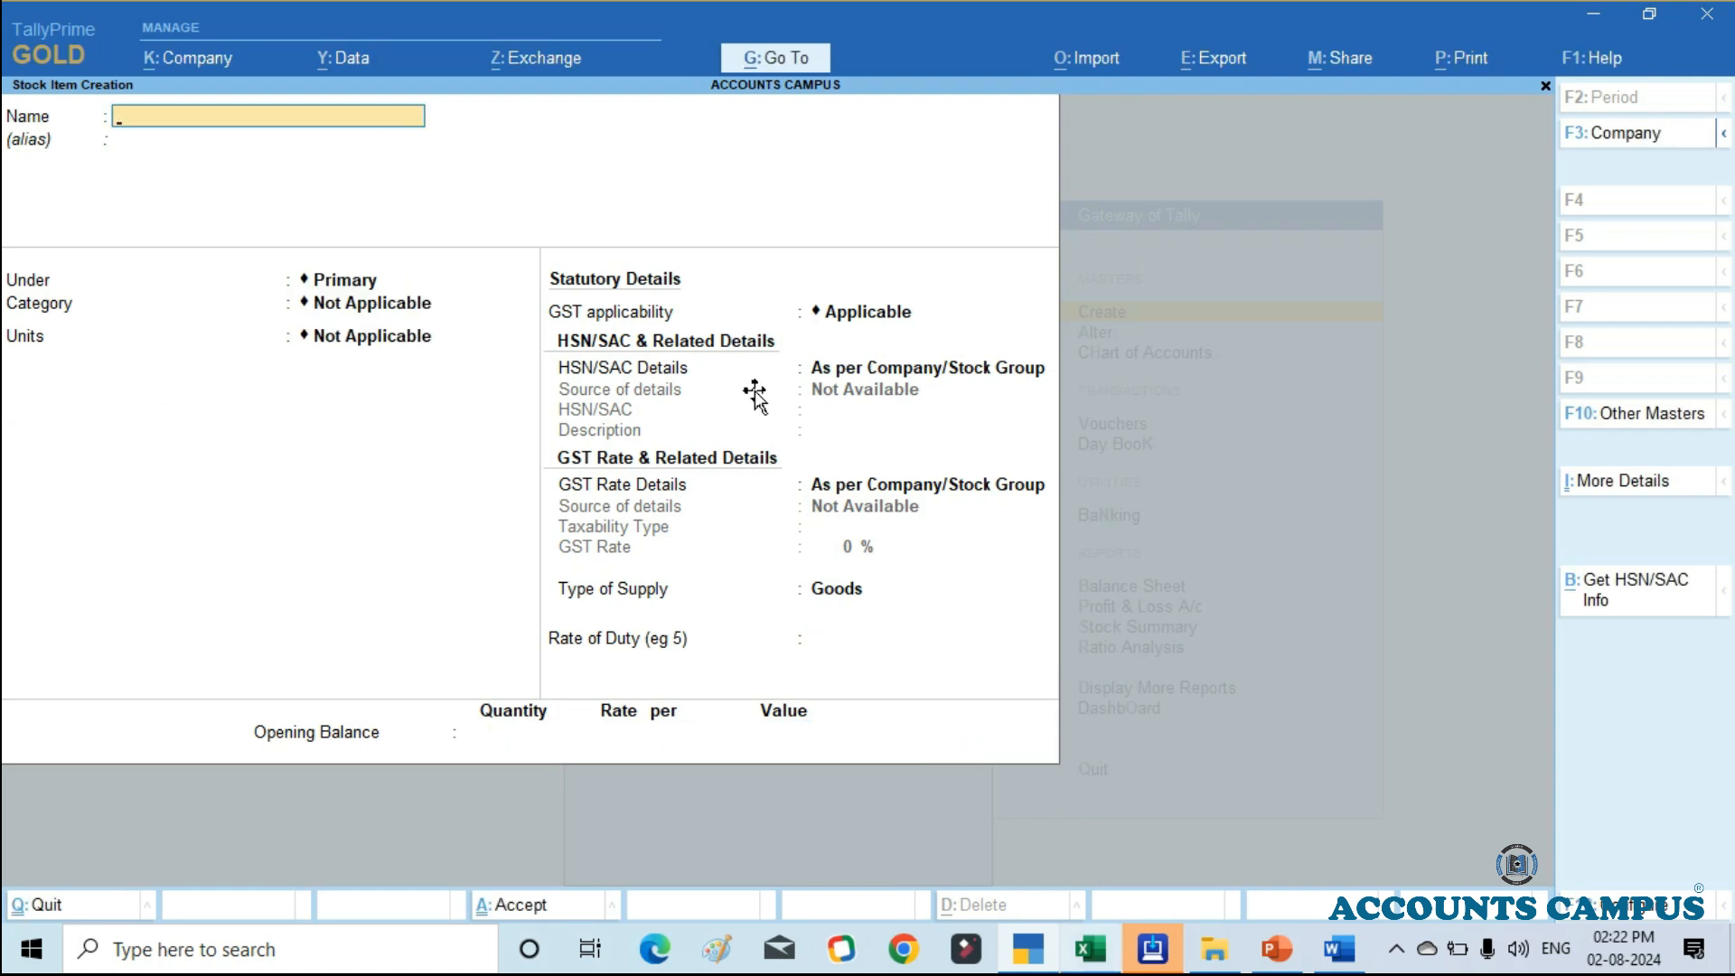
key("Page_Up")
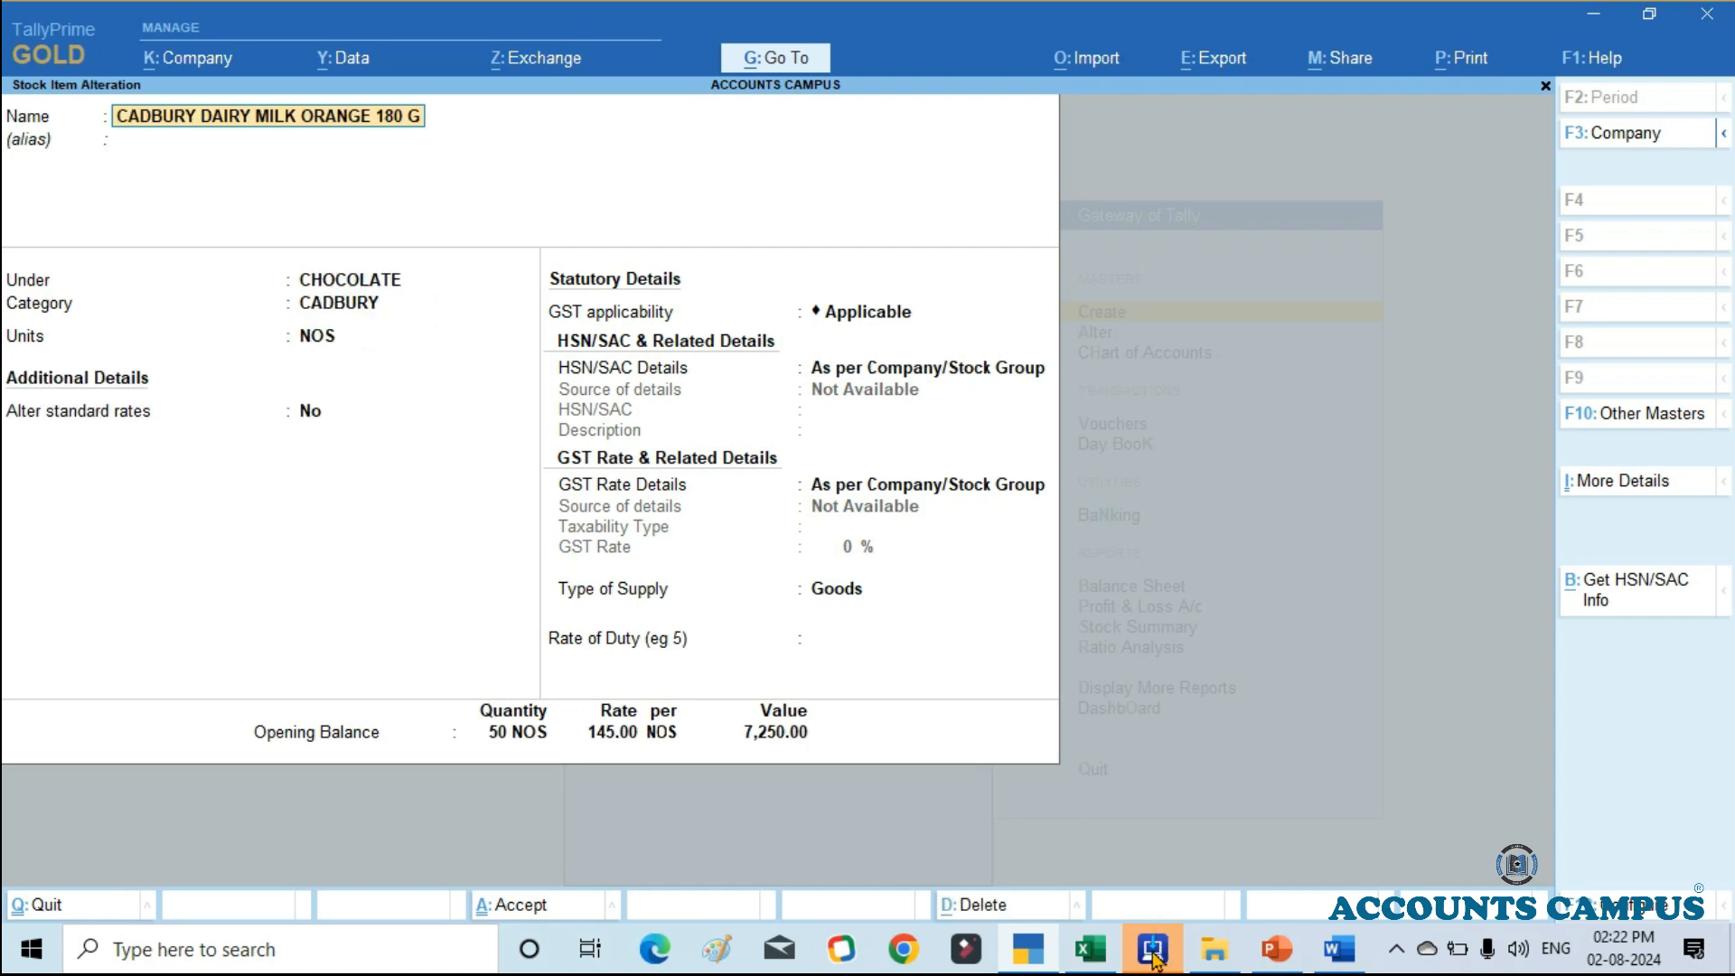
Step: Open a secondary stock group creation form from the item's Under field, and cancel it without creating a group
key("Return")
key("Return")
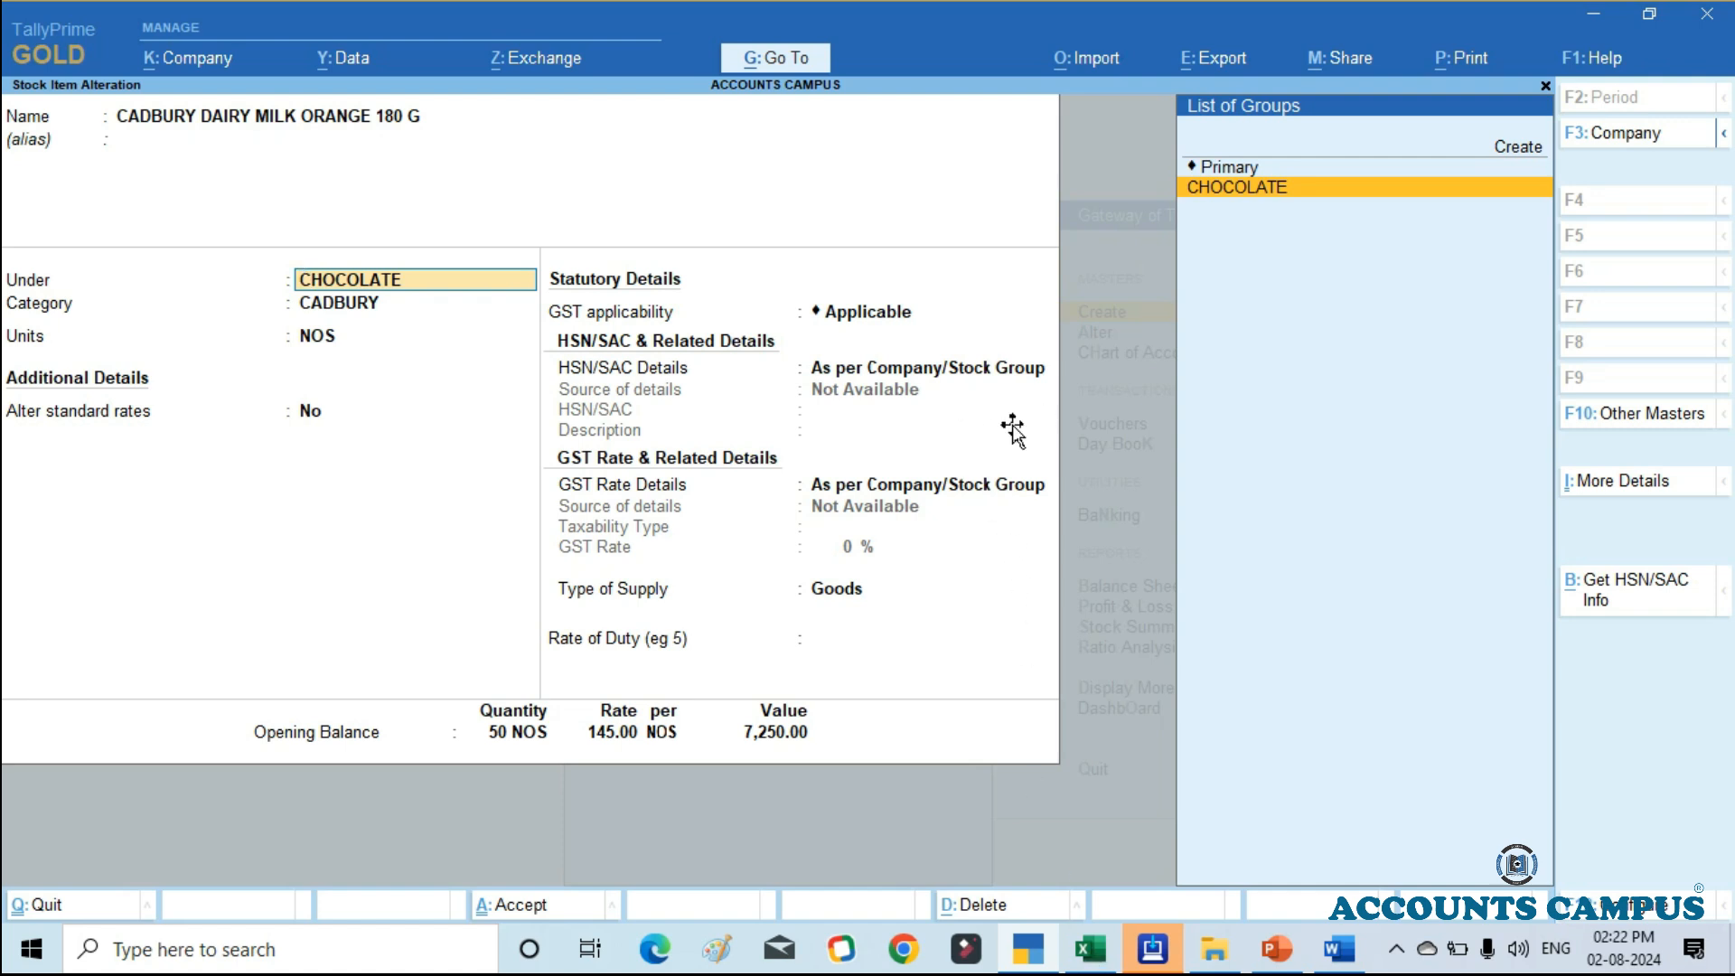
key("Up")
key("Up")
key("Down")
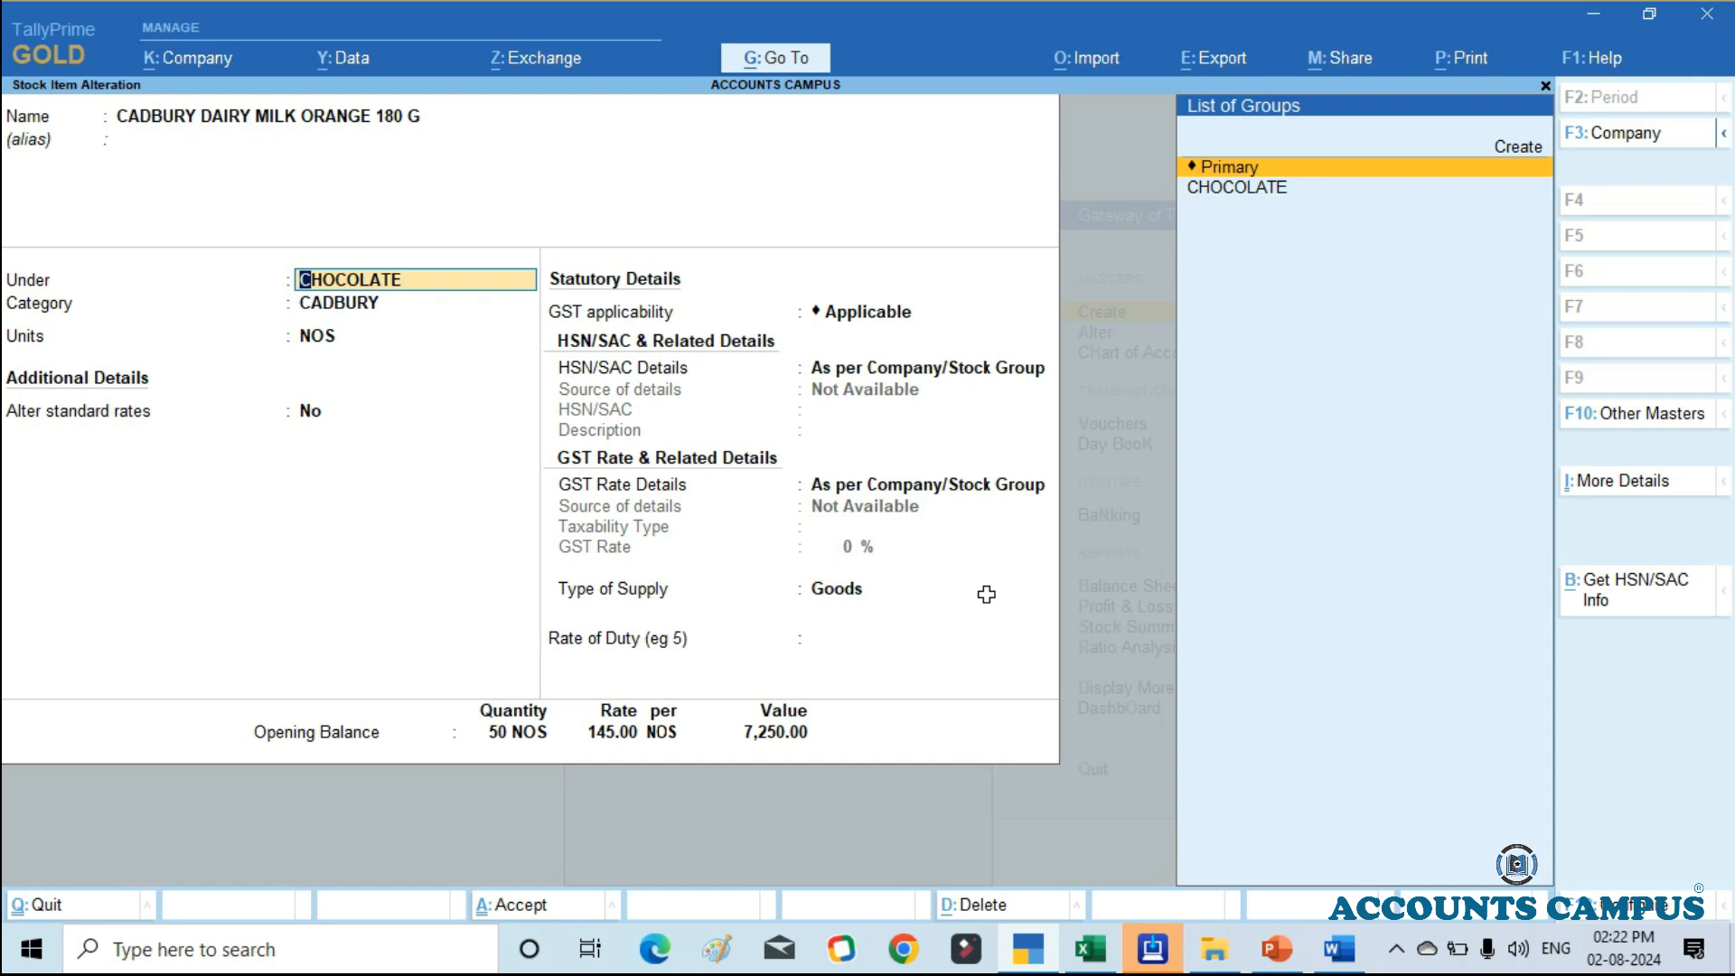
key("alt")
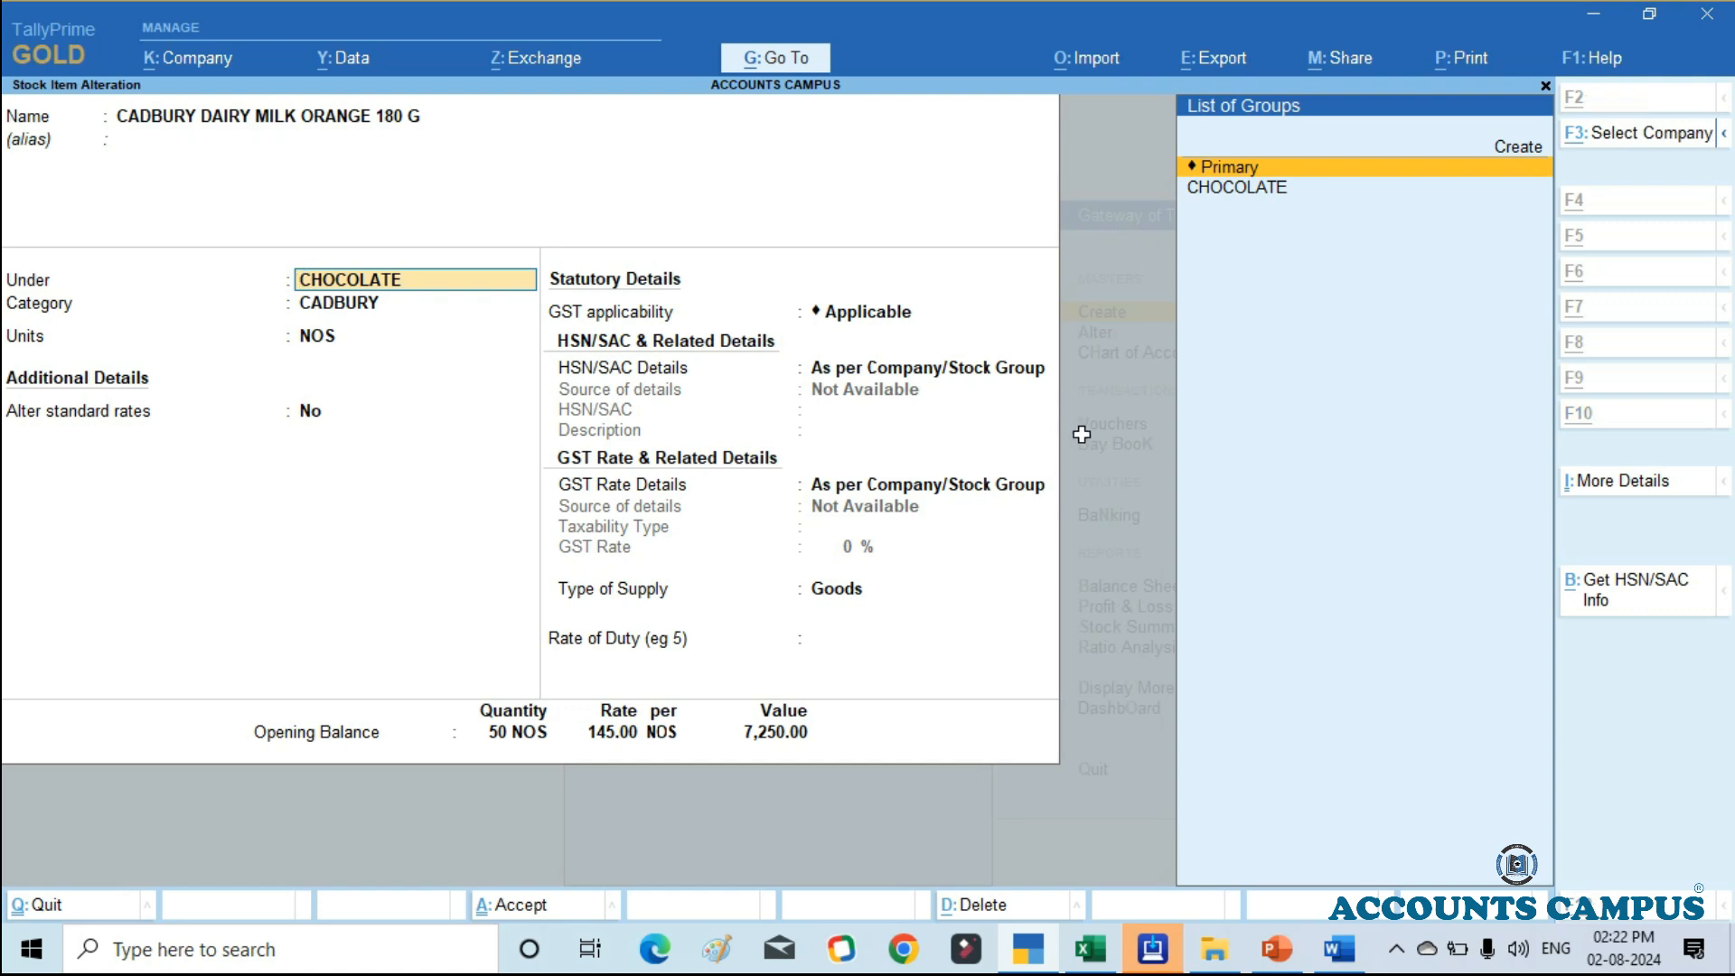
key("alt+c")
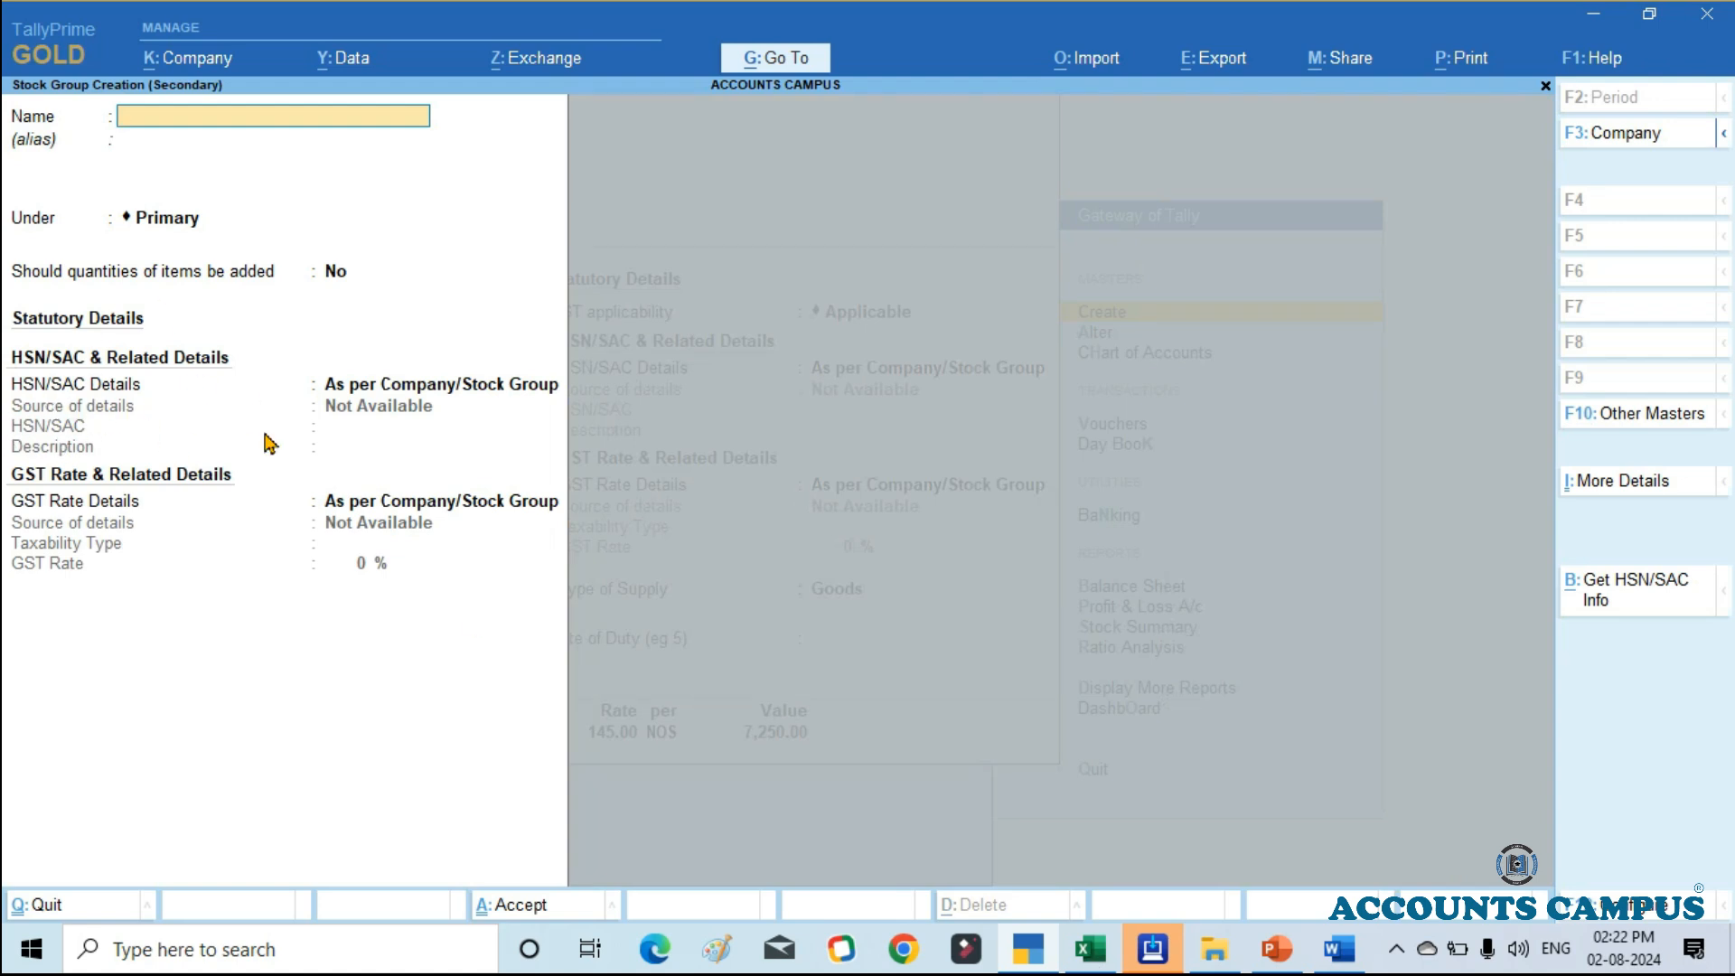
key("Escape")
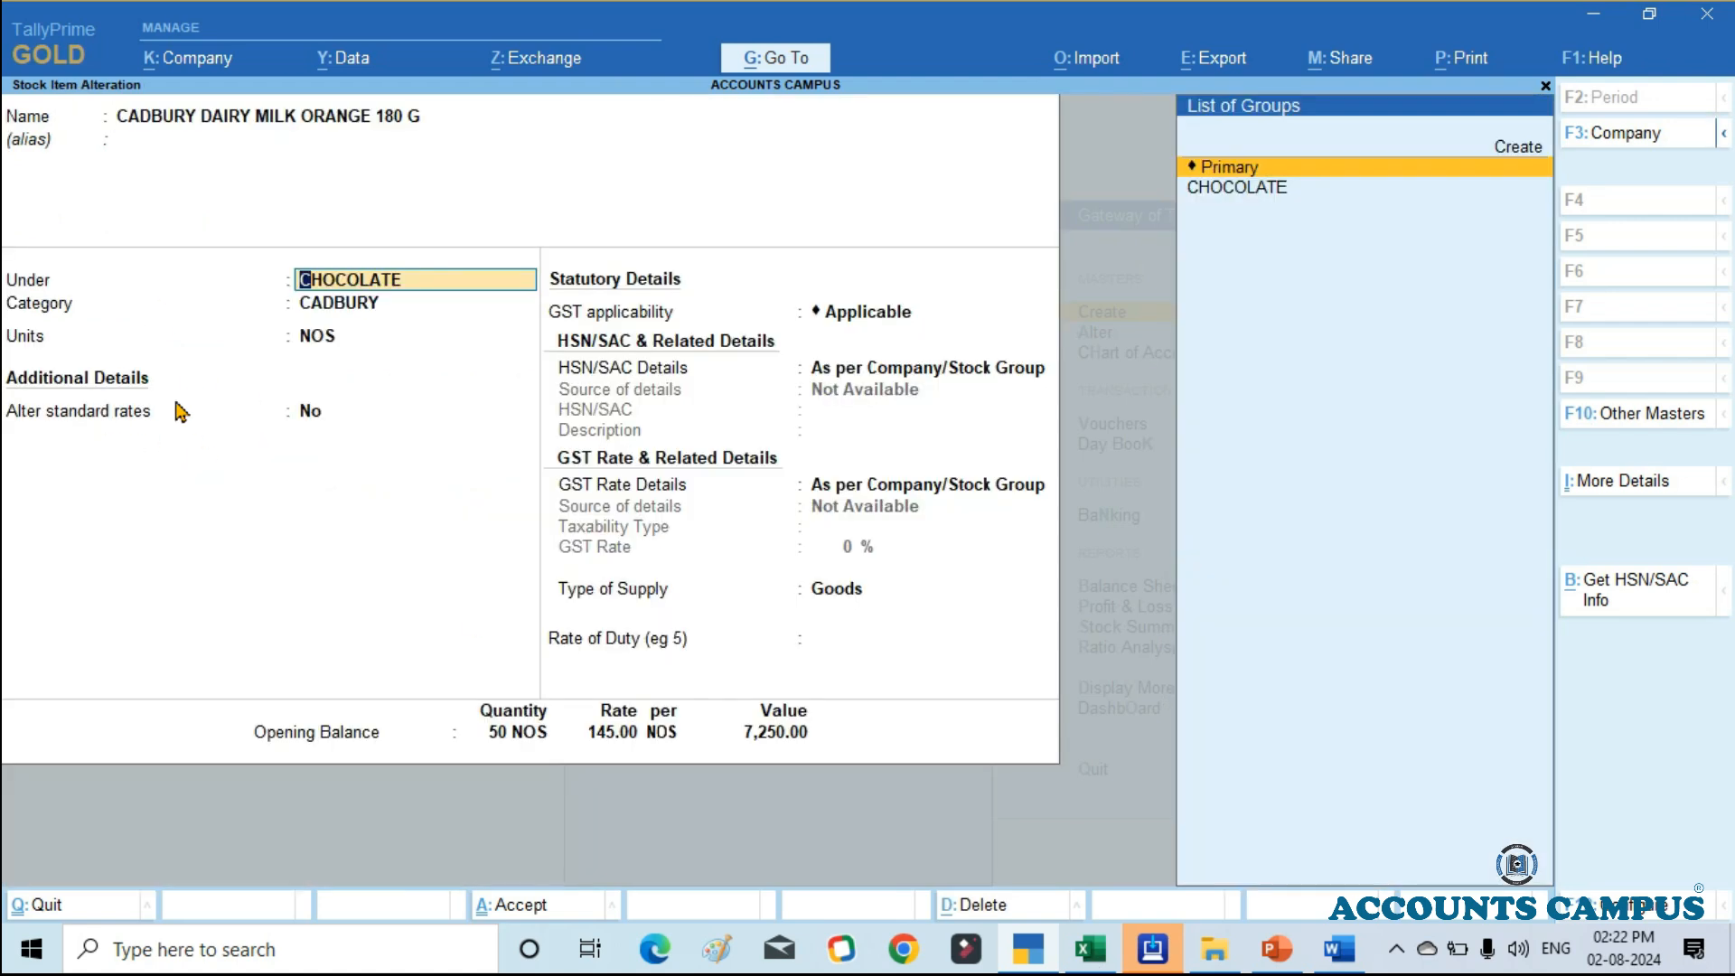
Step: Open a new stock category form from the item's Category field, and cancel it without creating a category
key("Return")
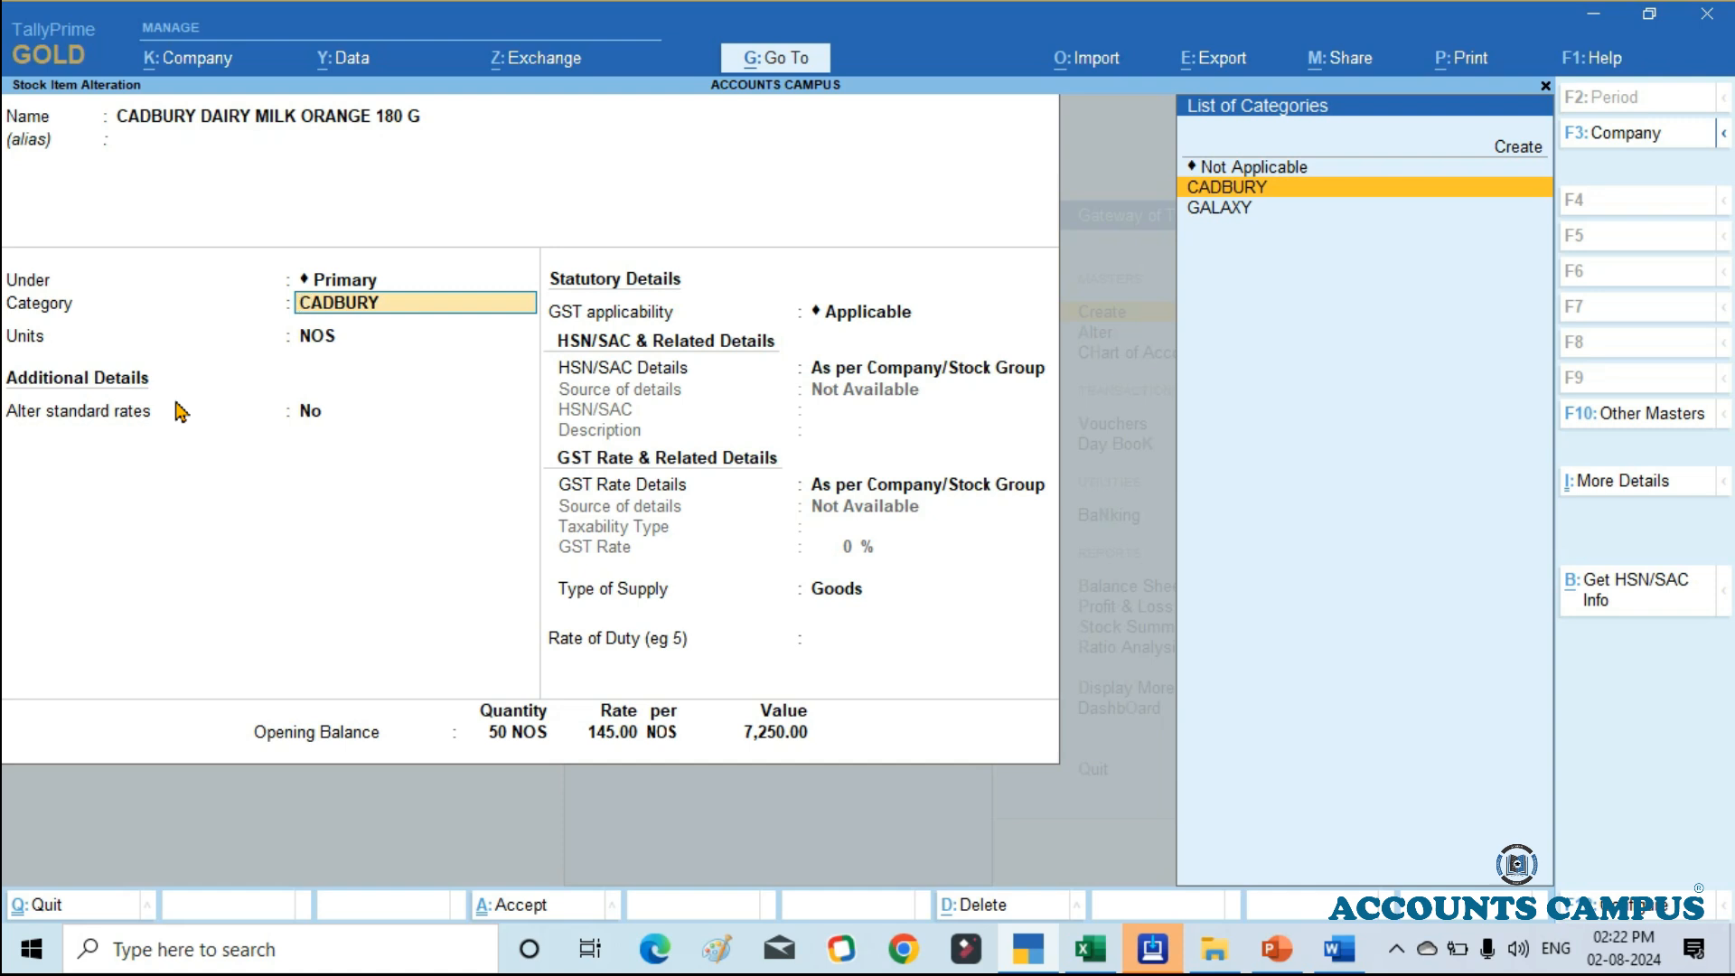
key("alt")
key("alt")
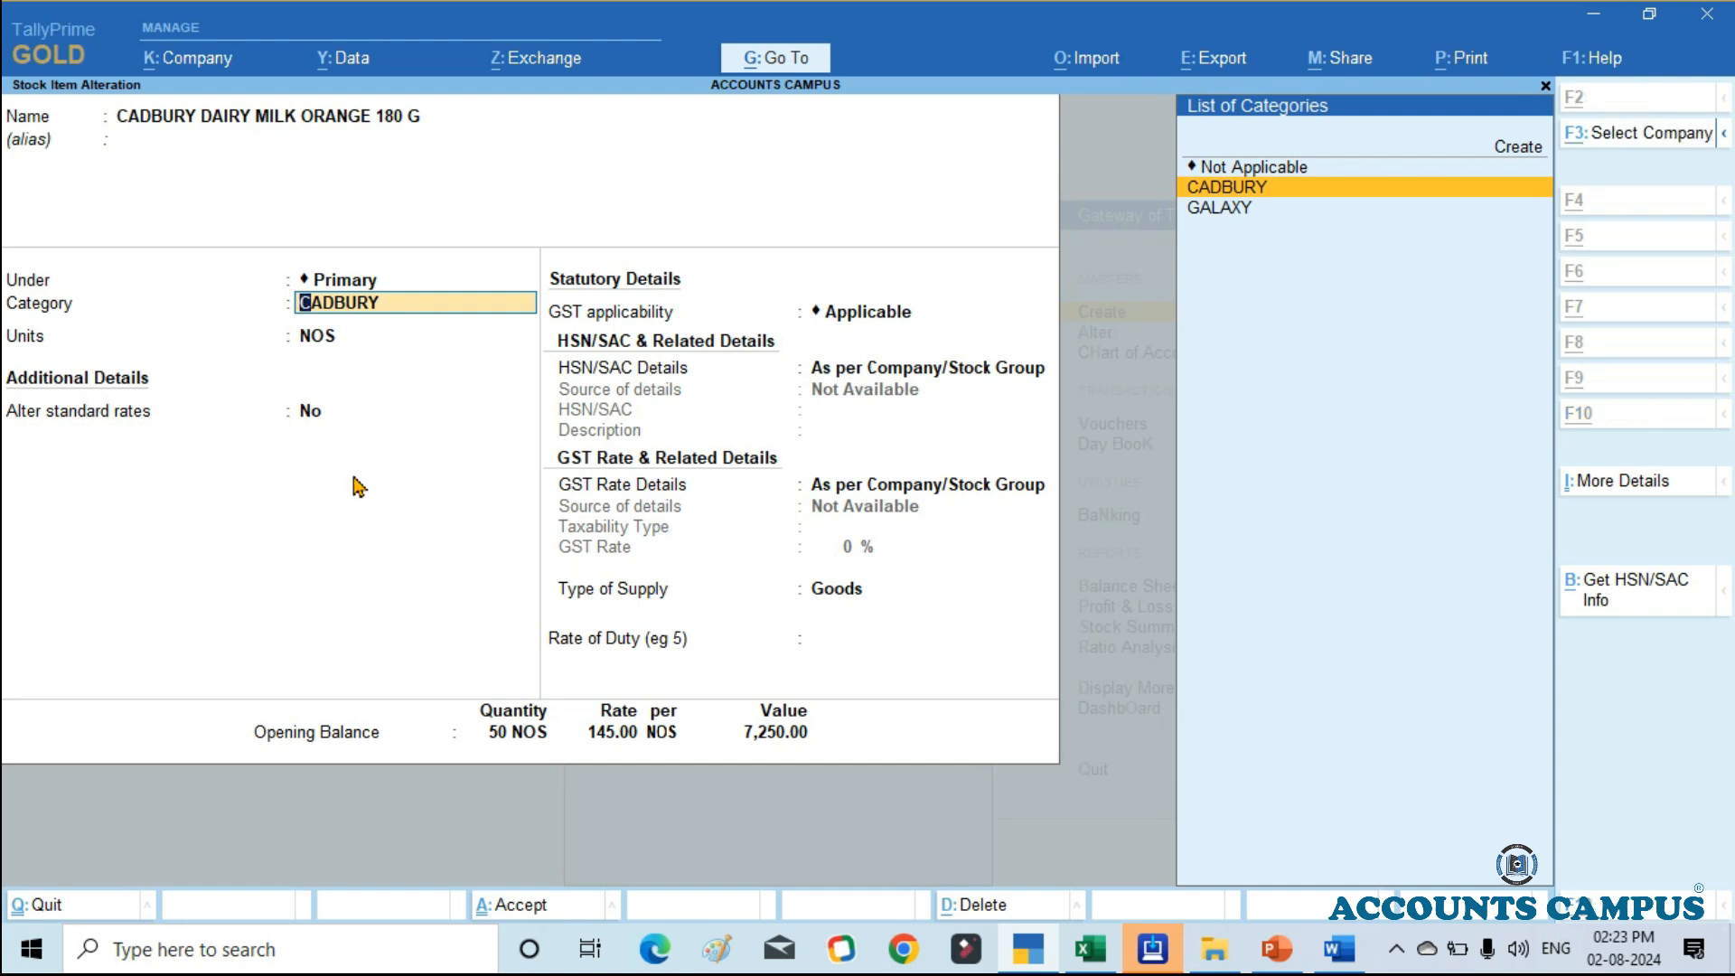
key("alt+c")
key("Escape")
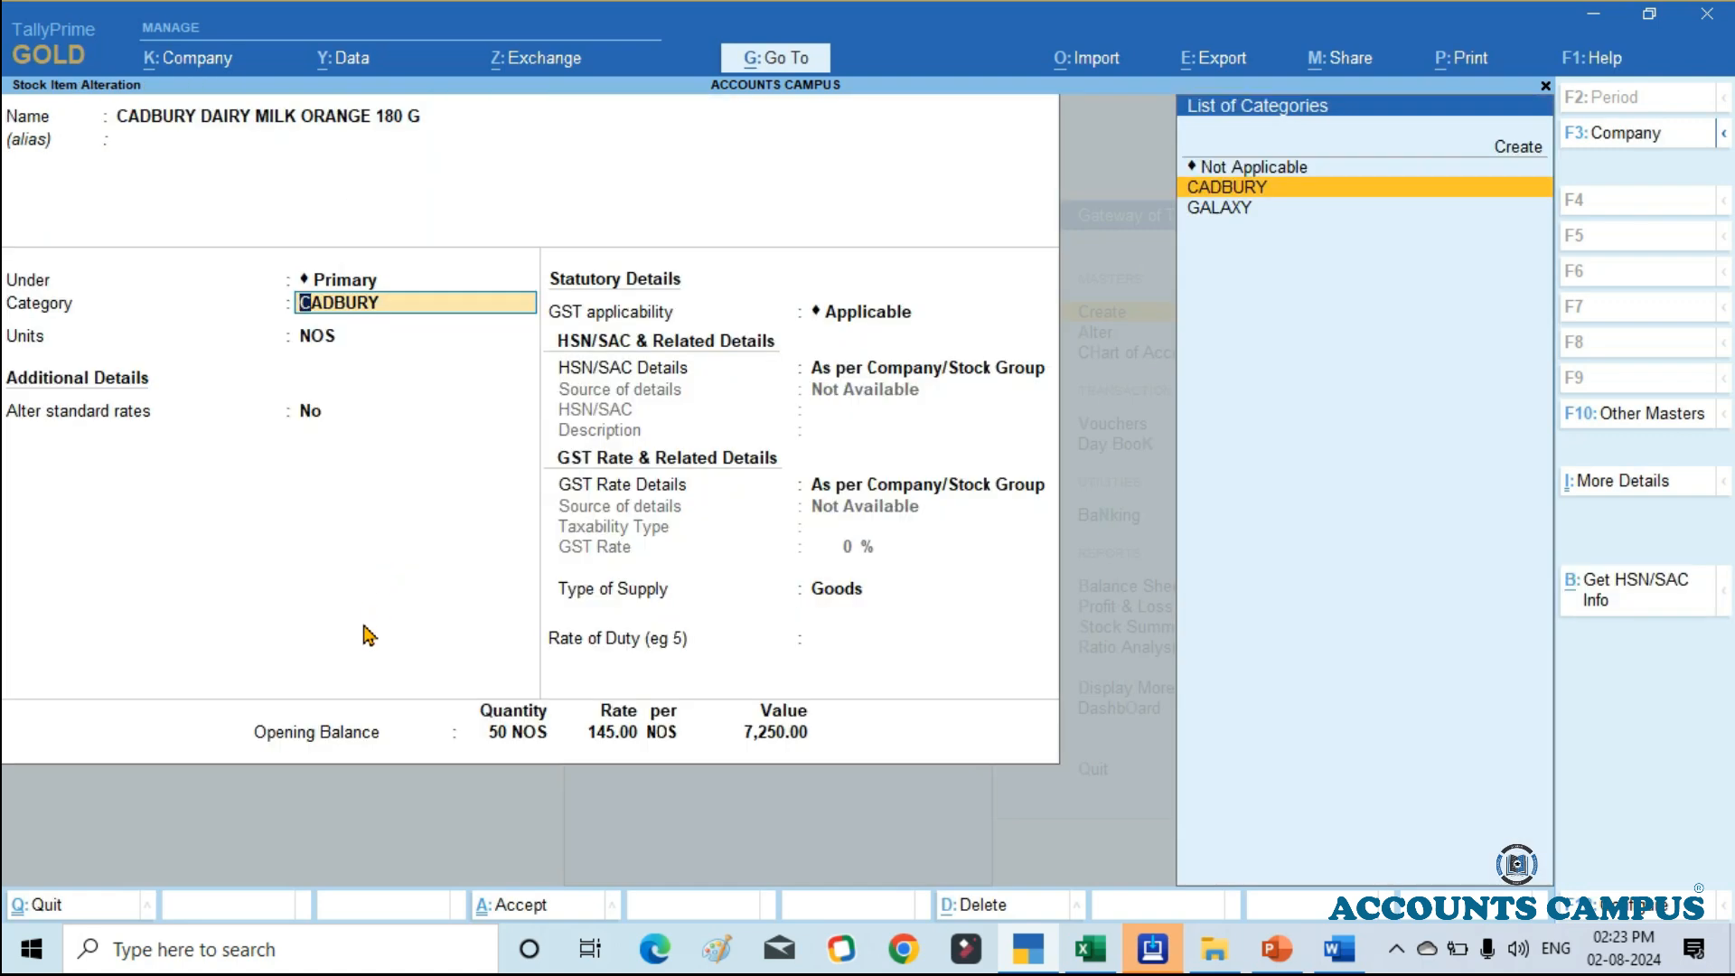
Step: Quit the stock item alteration and creation forms without saving, and return to the Gateway of Tally
key("Escape")
key("Escape")
key("y")
key("Escape")
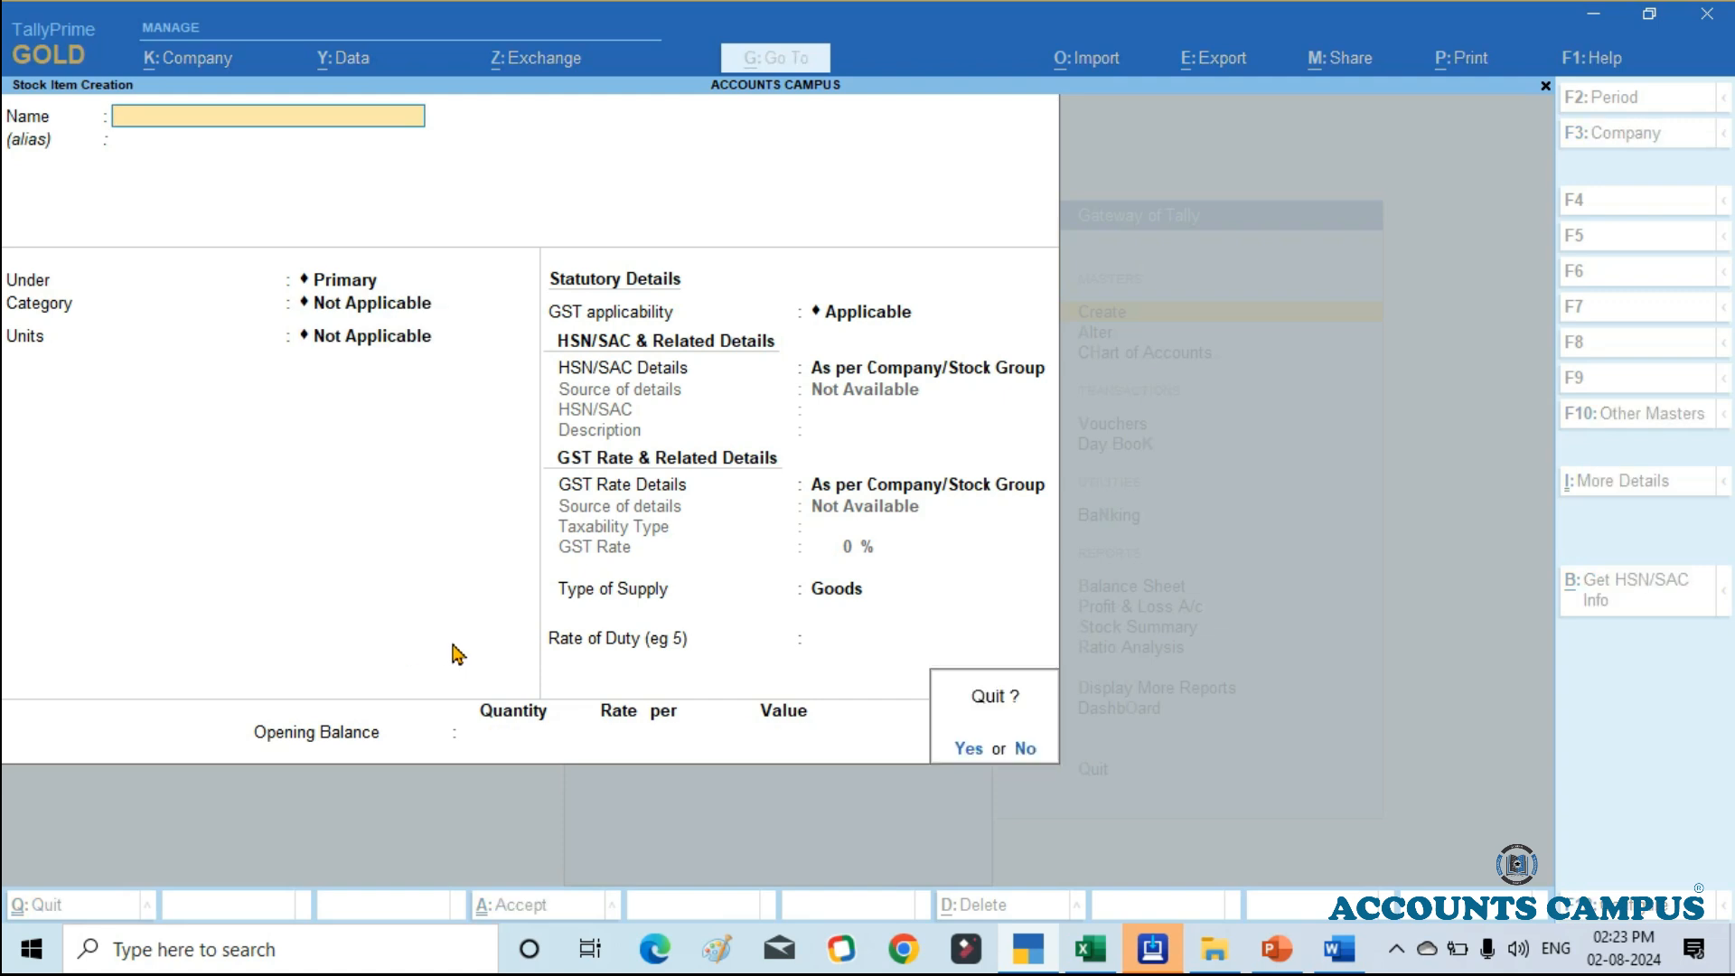
key("y")
key("Escape")
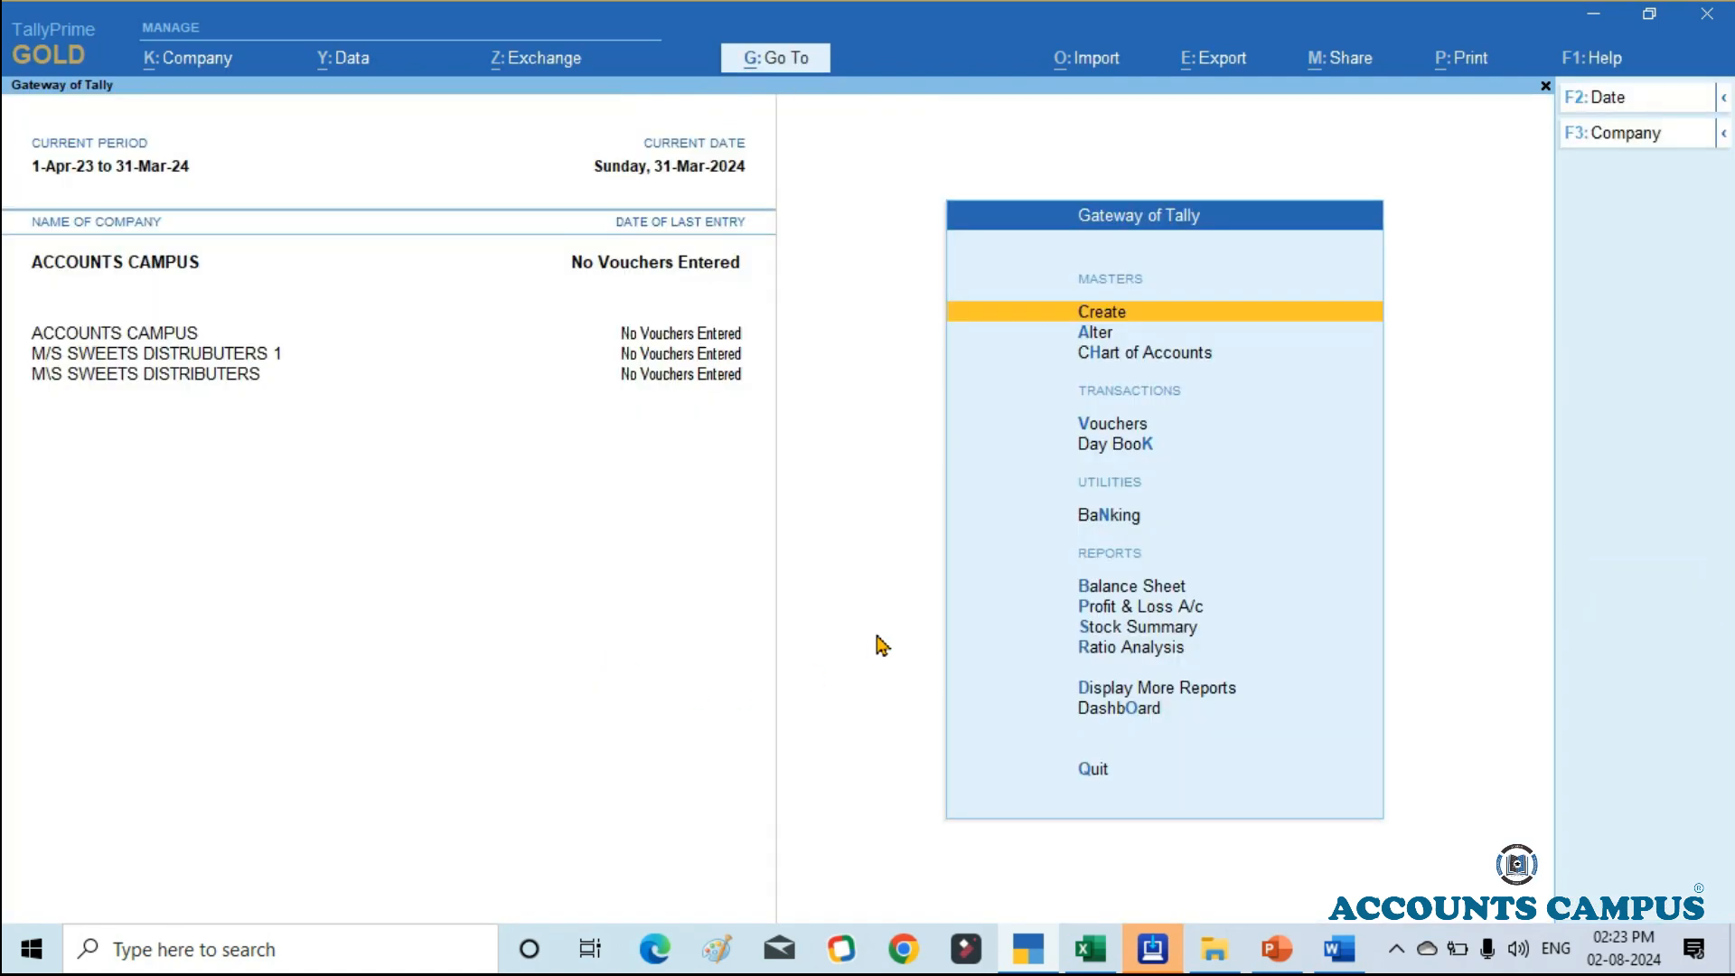
Step: View the Stock Summary of ACCOUNTS CAMPUS, look into the CHOCOLATE group's items, and return to the Gateway of Tally
key("Down")
key("Down")
key("Down")
key("Down")
key("Down")
key("Down")
key("Down")
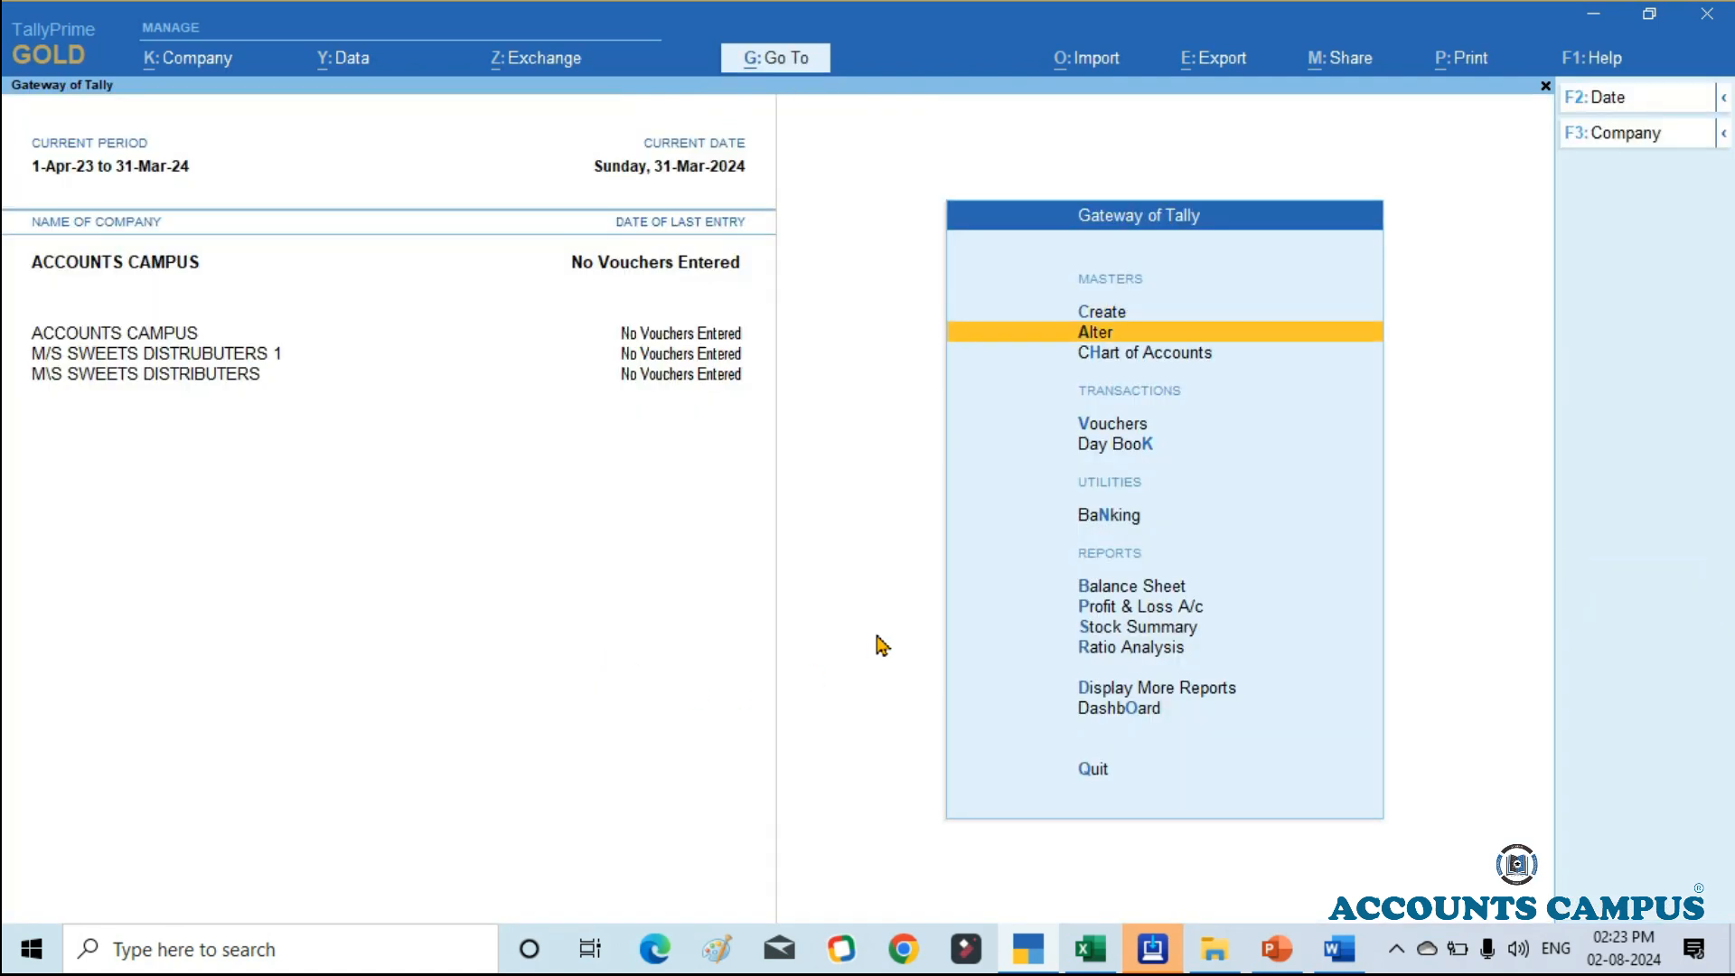
key("Down")
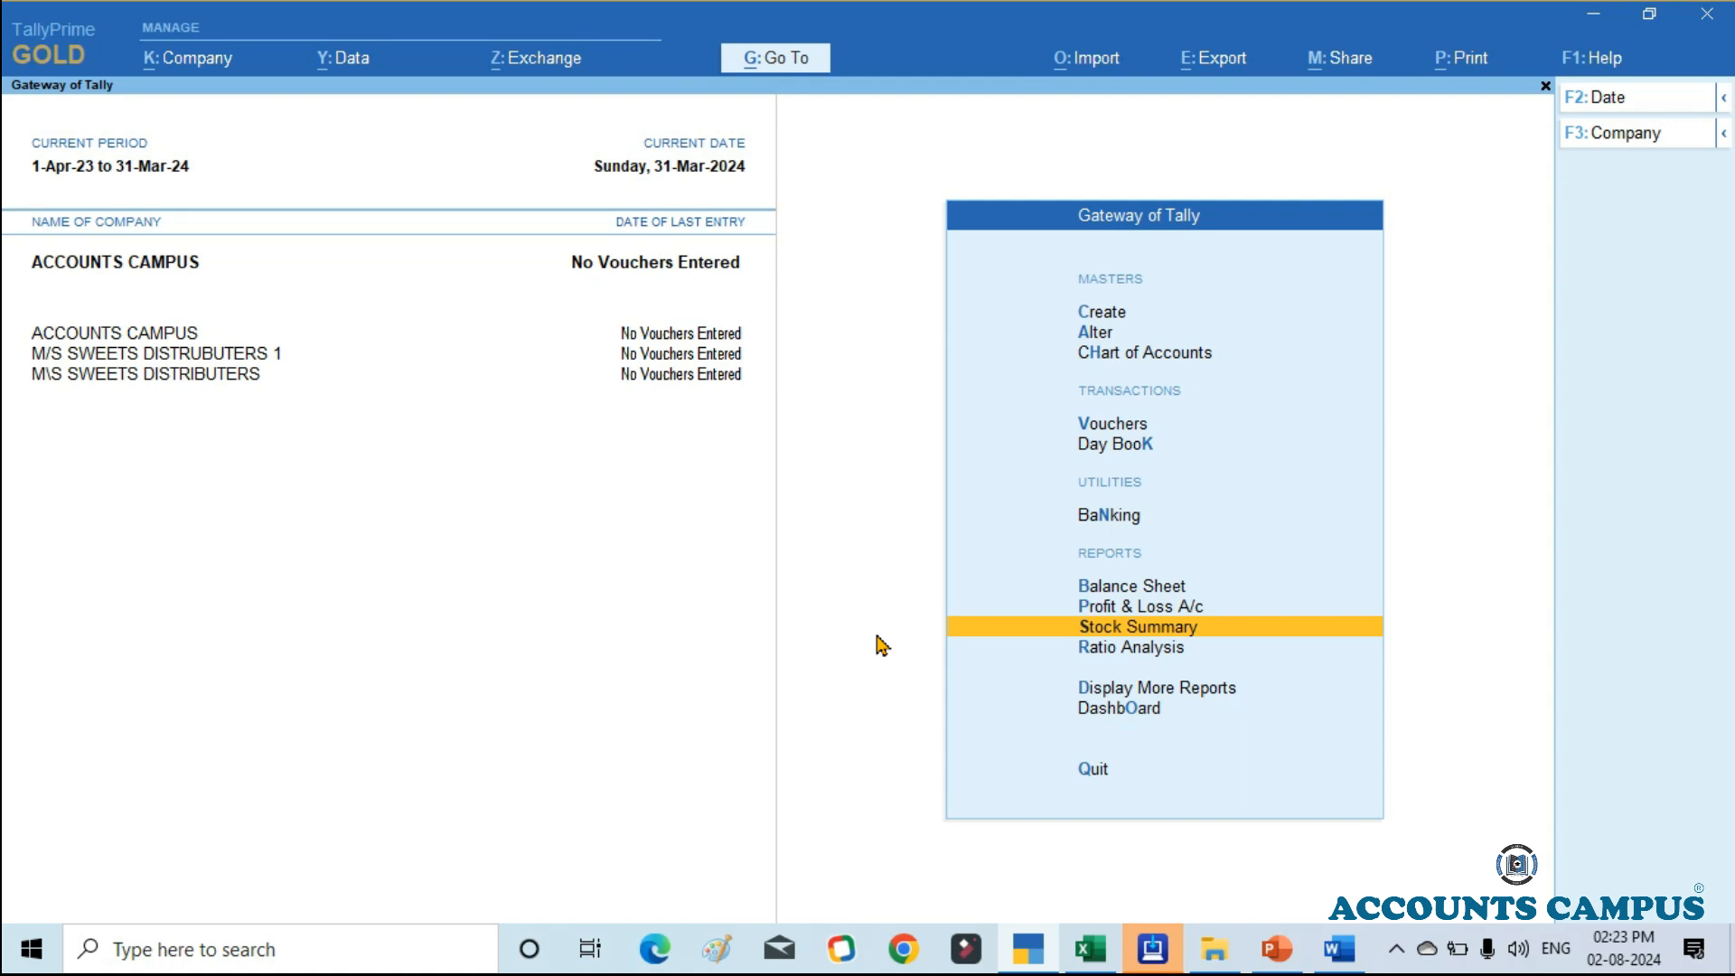
key("Return")
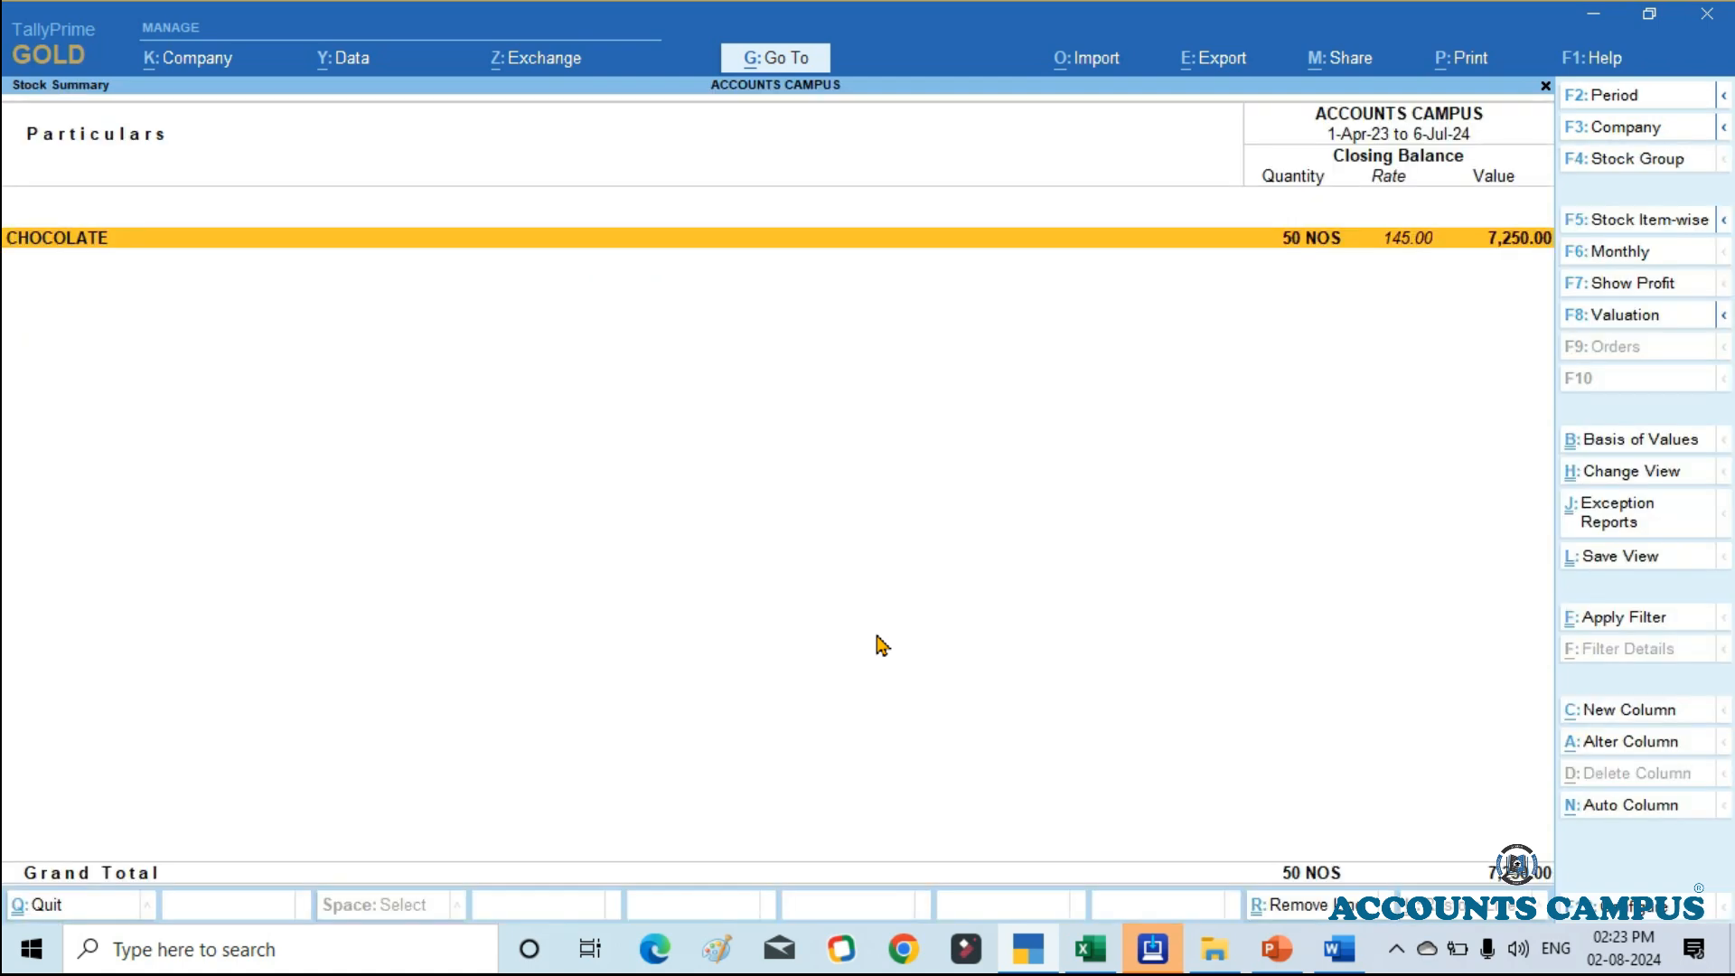
key("Return")
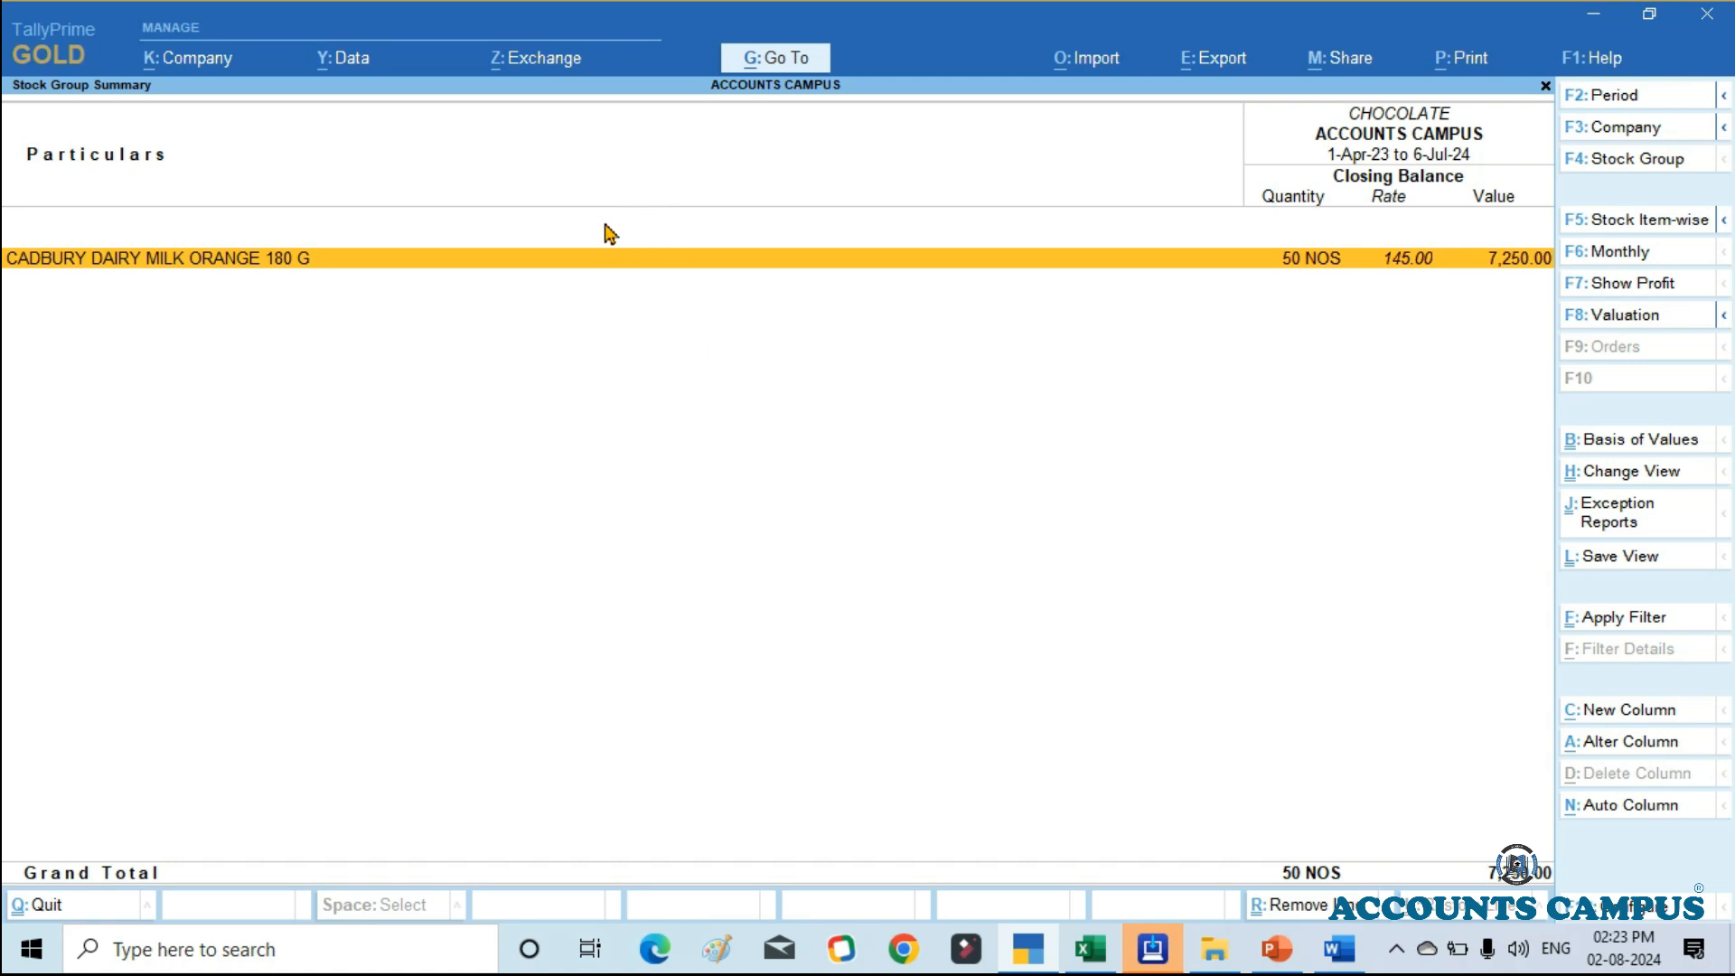
key("Escape")
key("Escape")
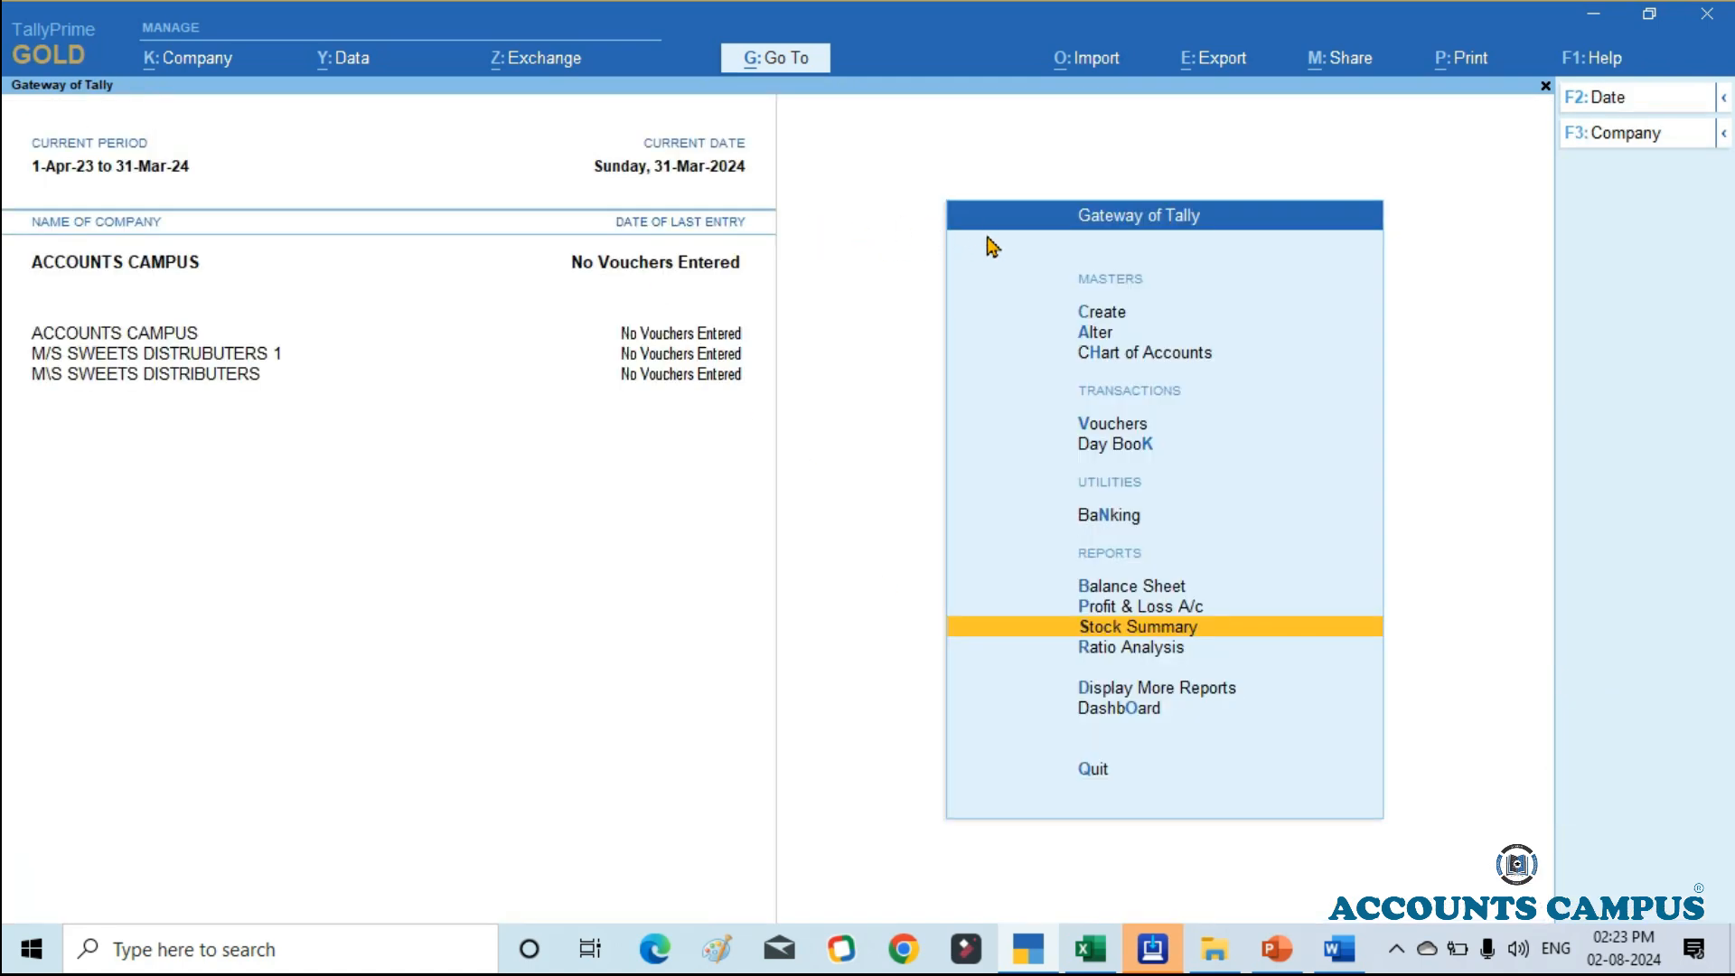
Step: Review the Stock Summary in detailed format with the items listed under each stock group, and close the report
key("Return")
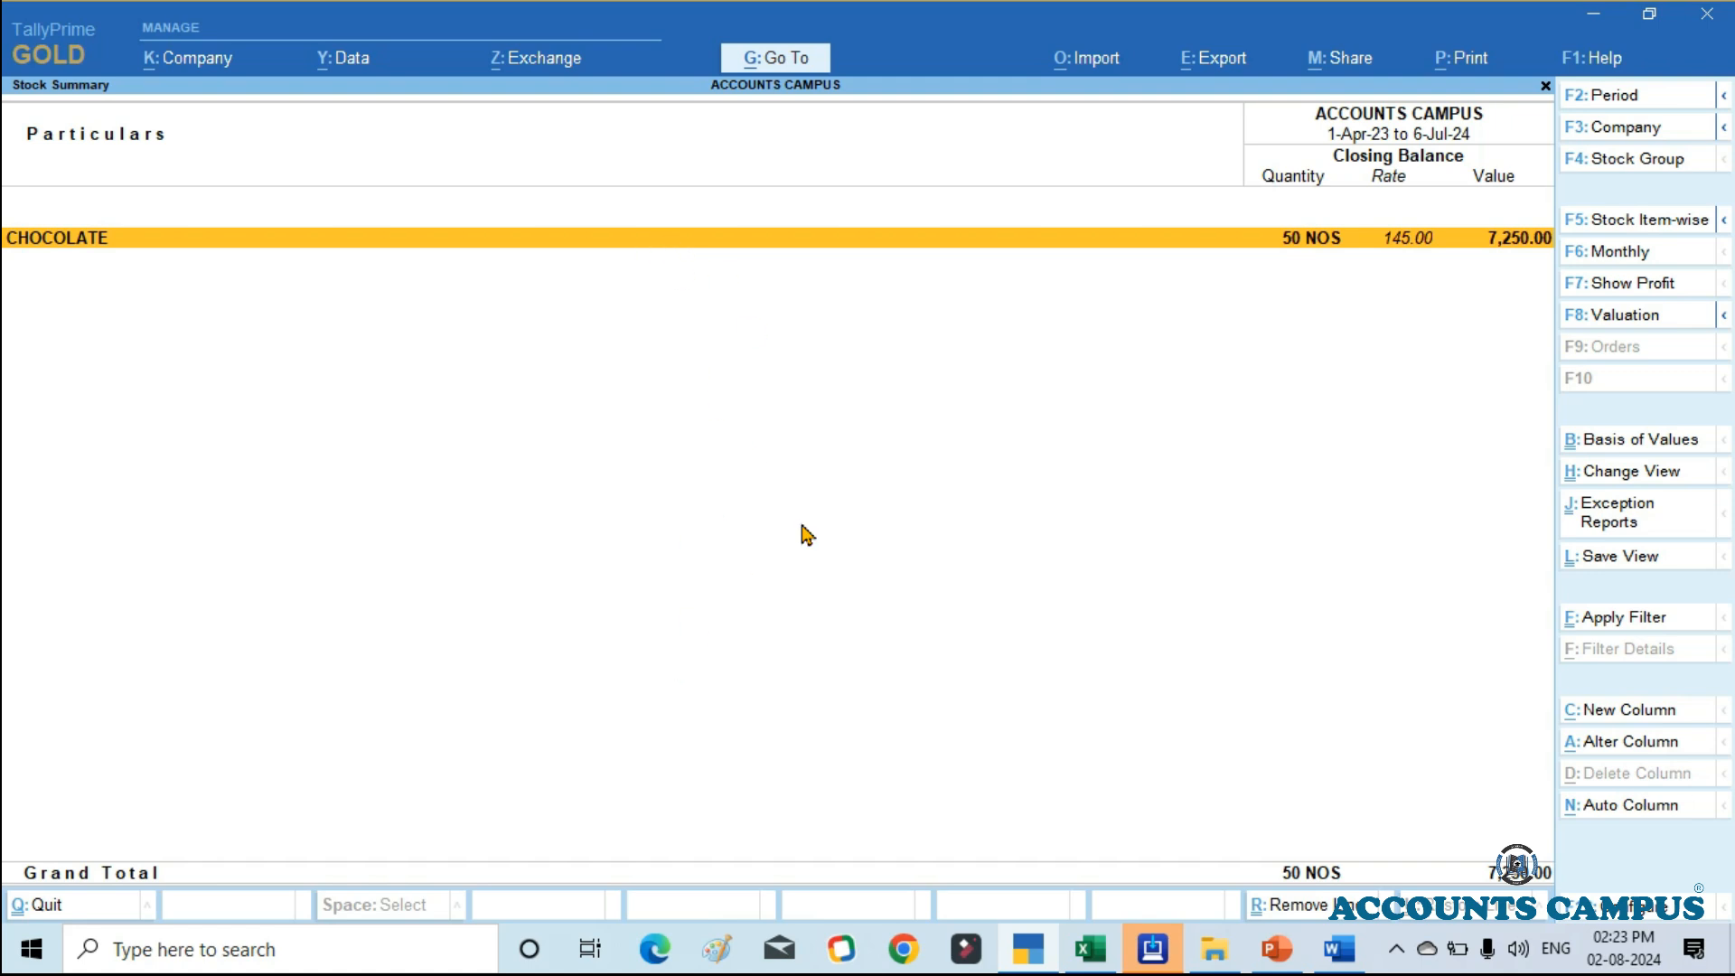
key("alt")
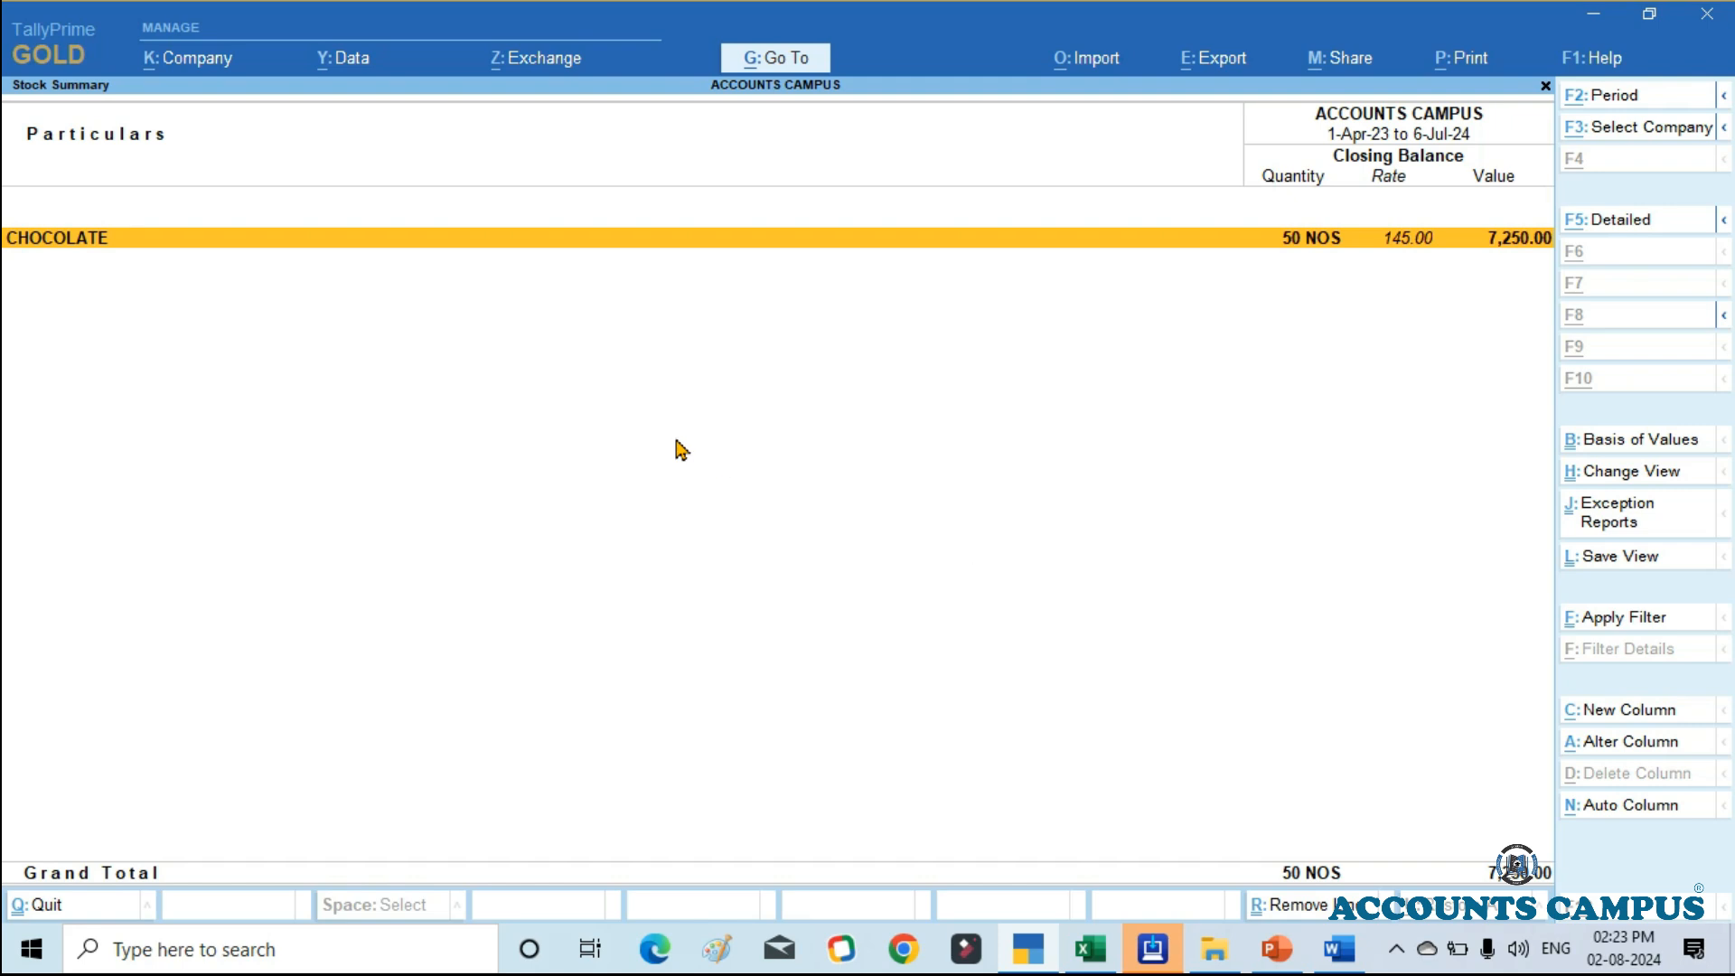
key("alt+F5")
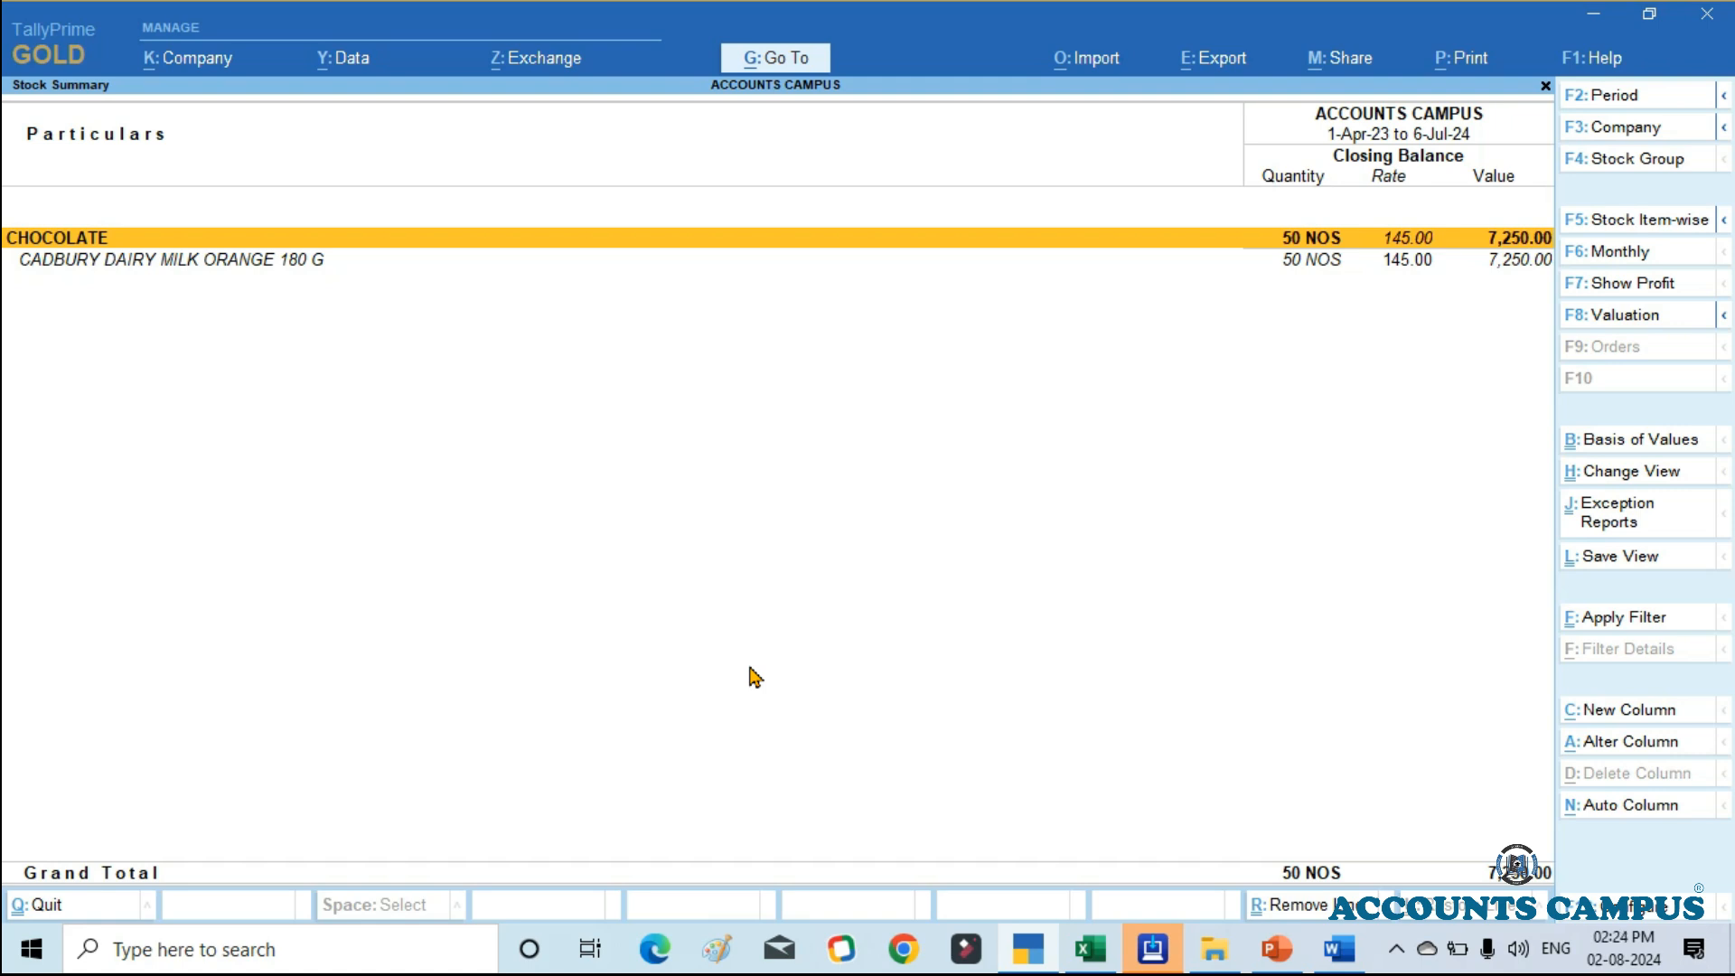
key("Escape")
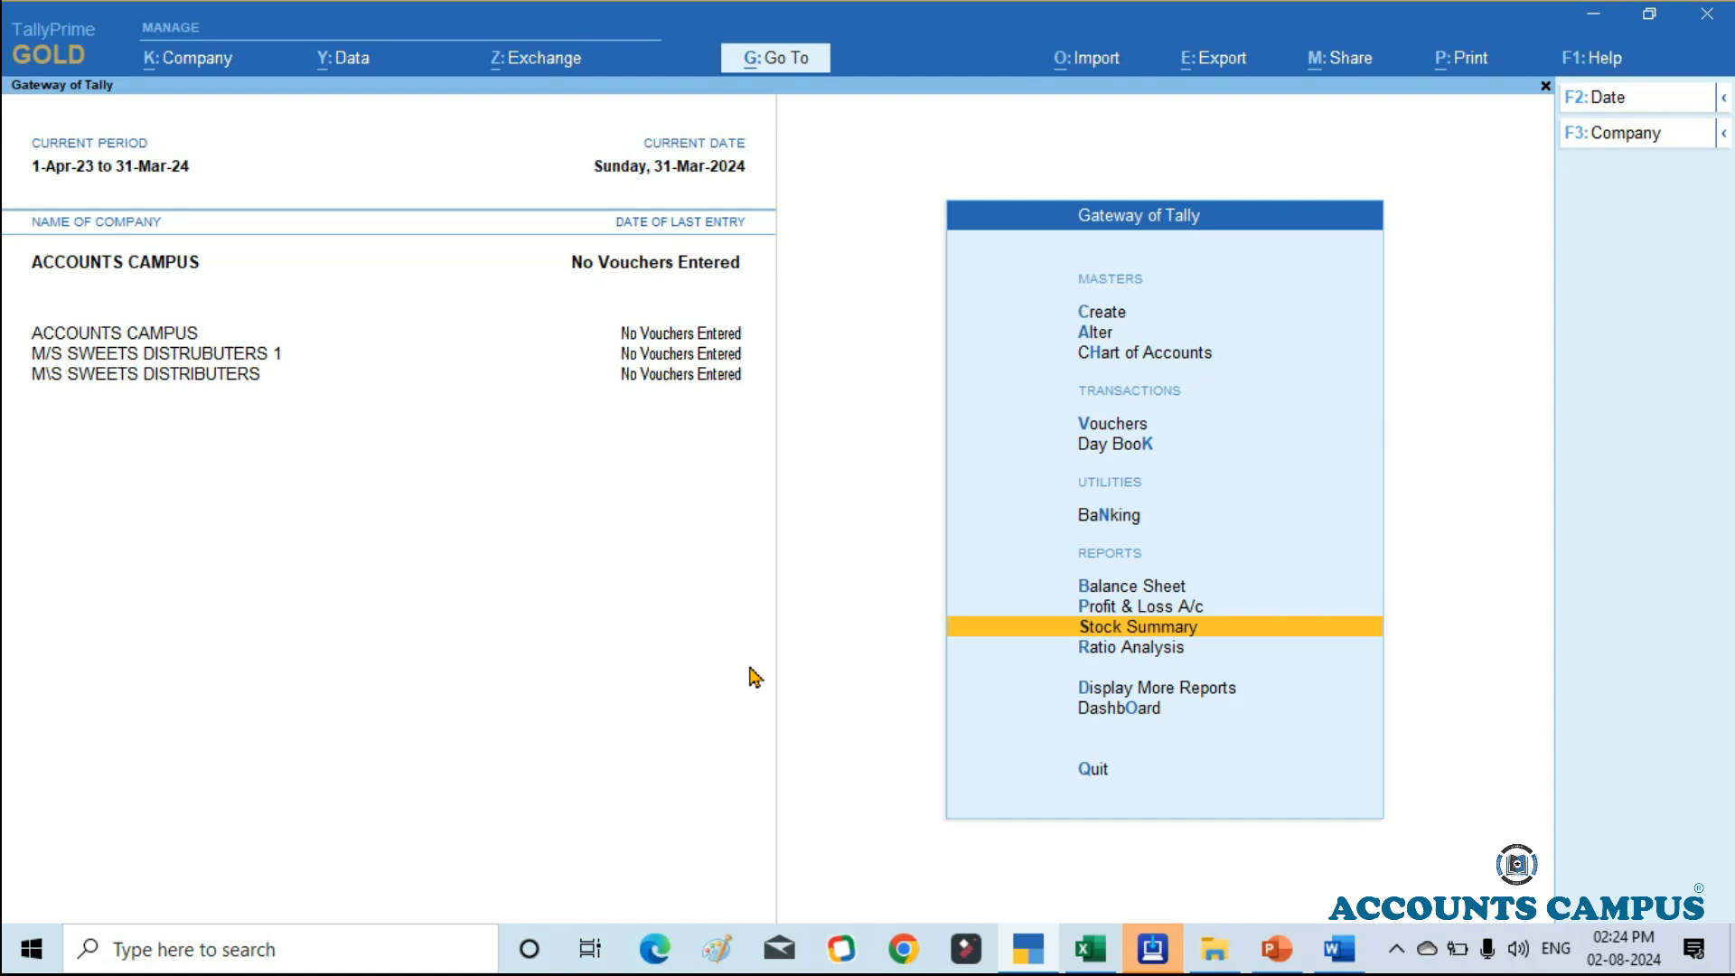
Step: Switch to the company M\S SWEETS DISTRIBUTERS and display its Stock Summary in detailed format
key("Left")
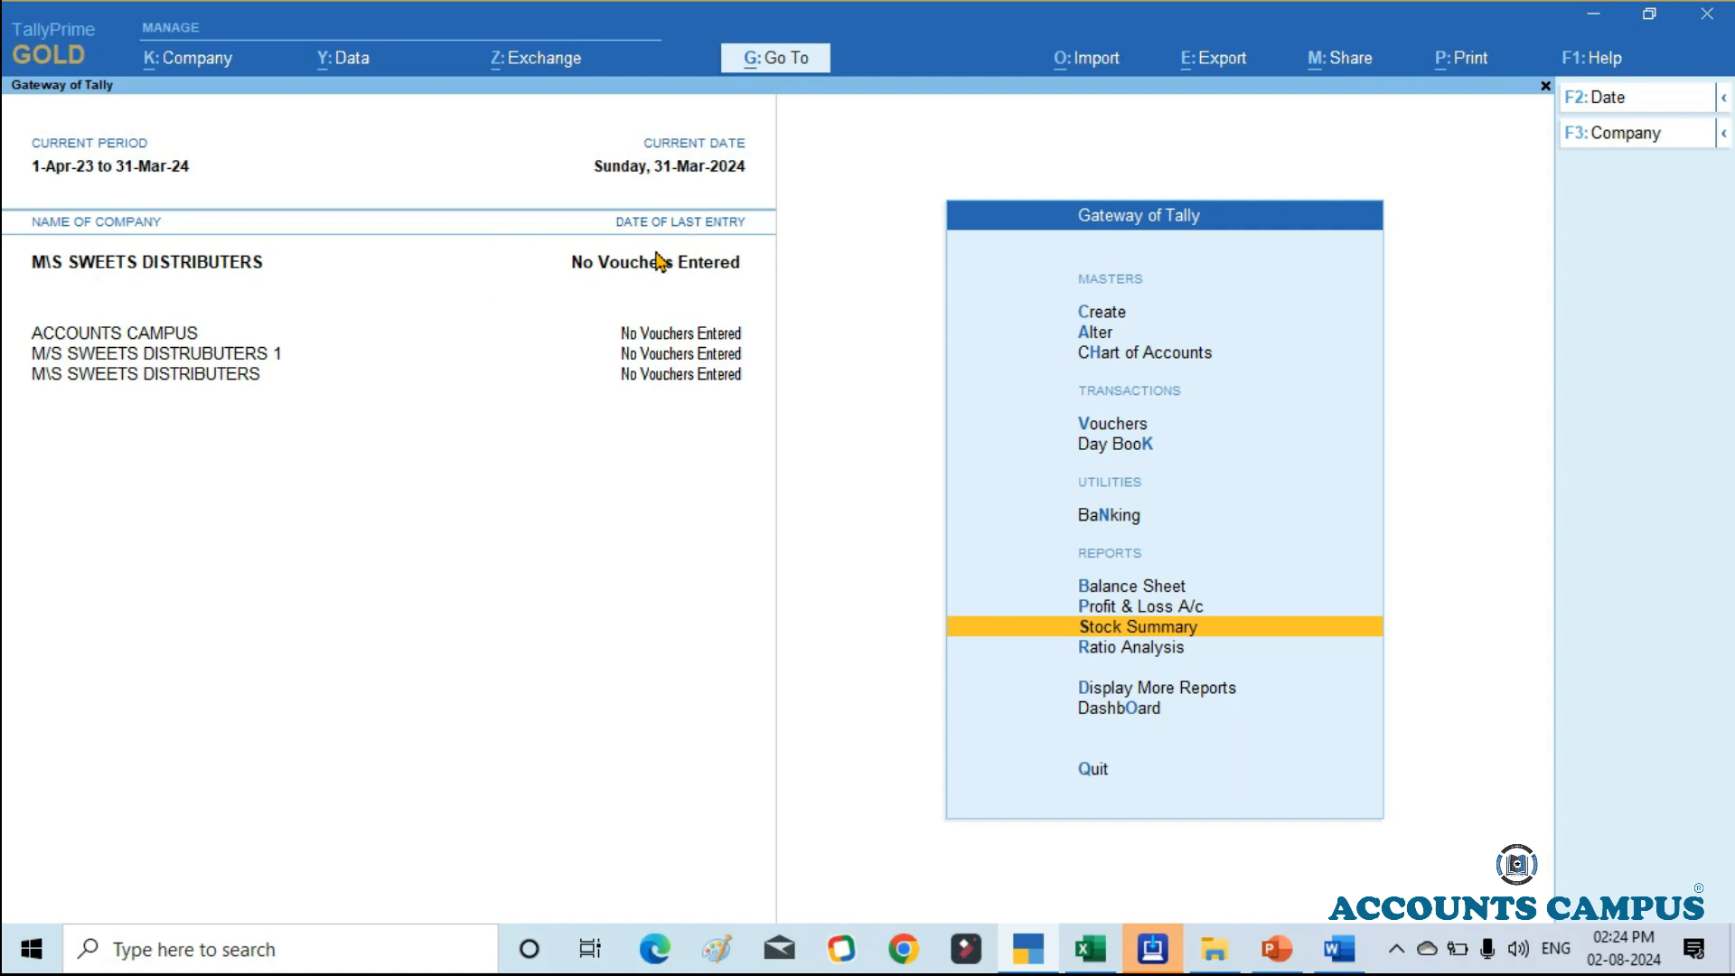
key("Return")
key("alt")
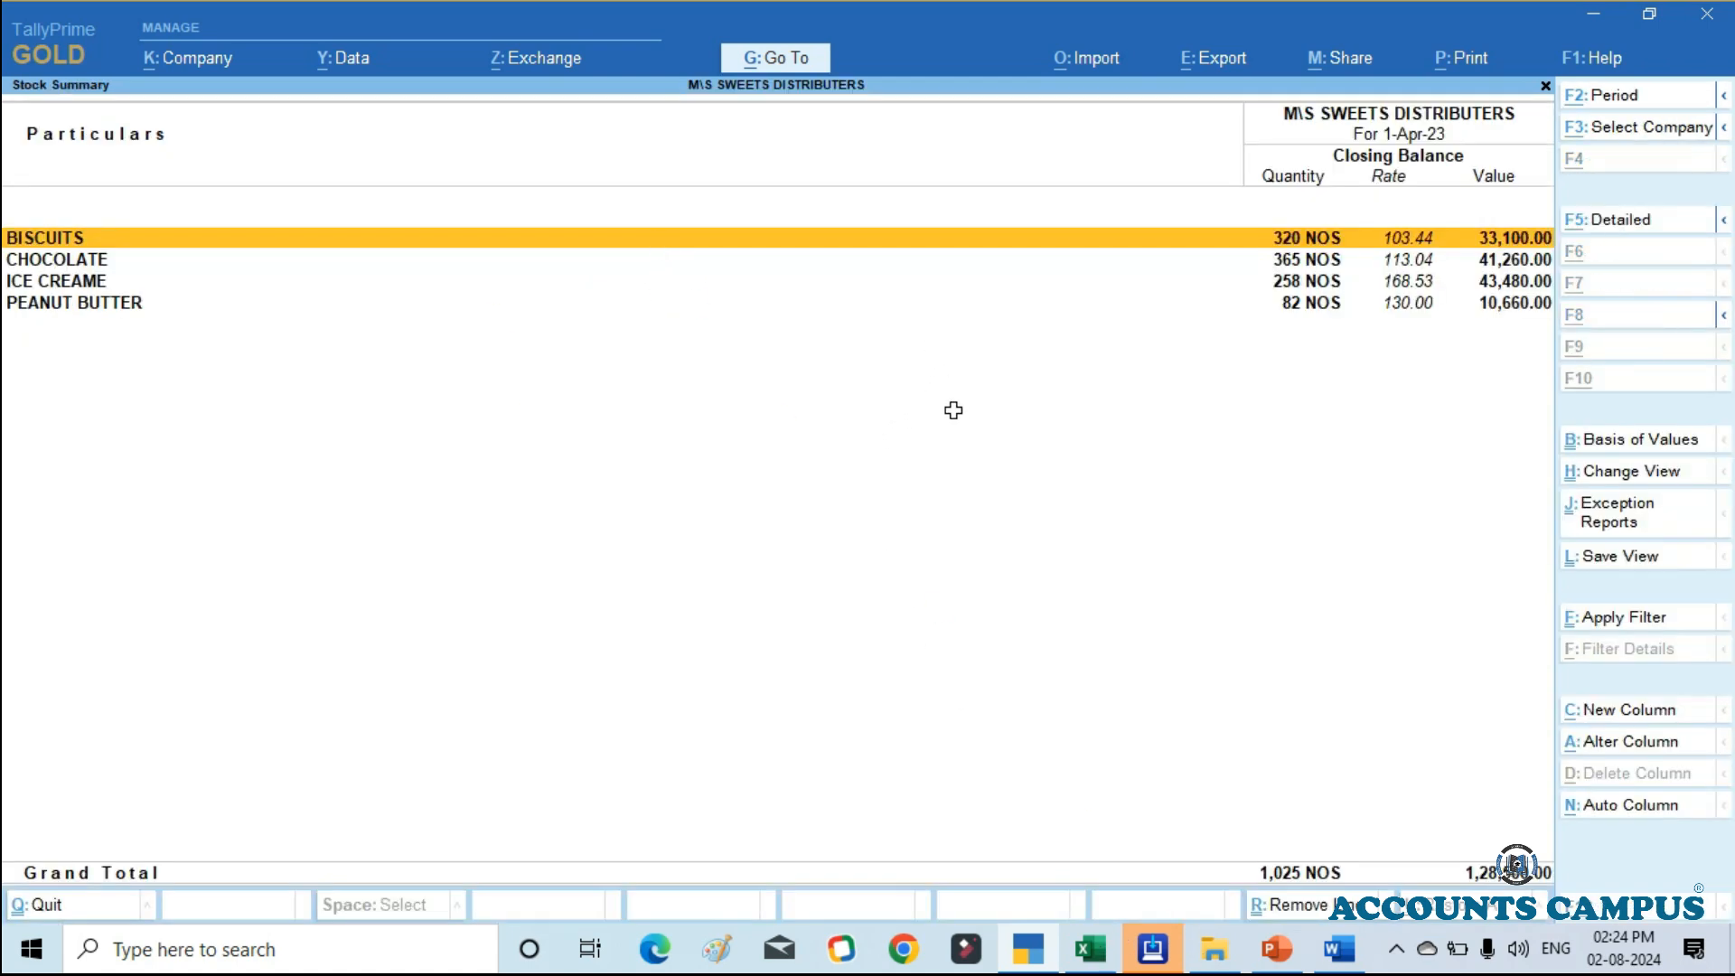
key("alt+F5")
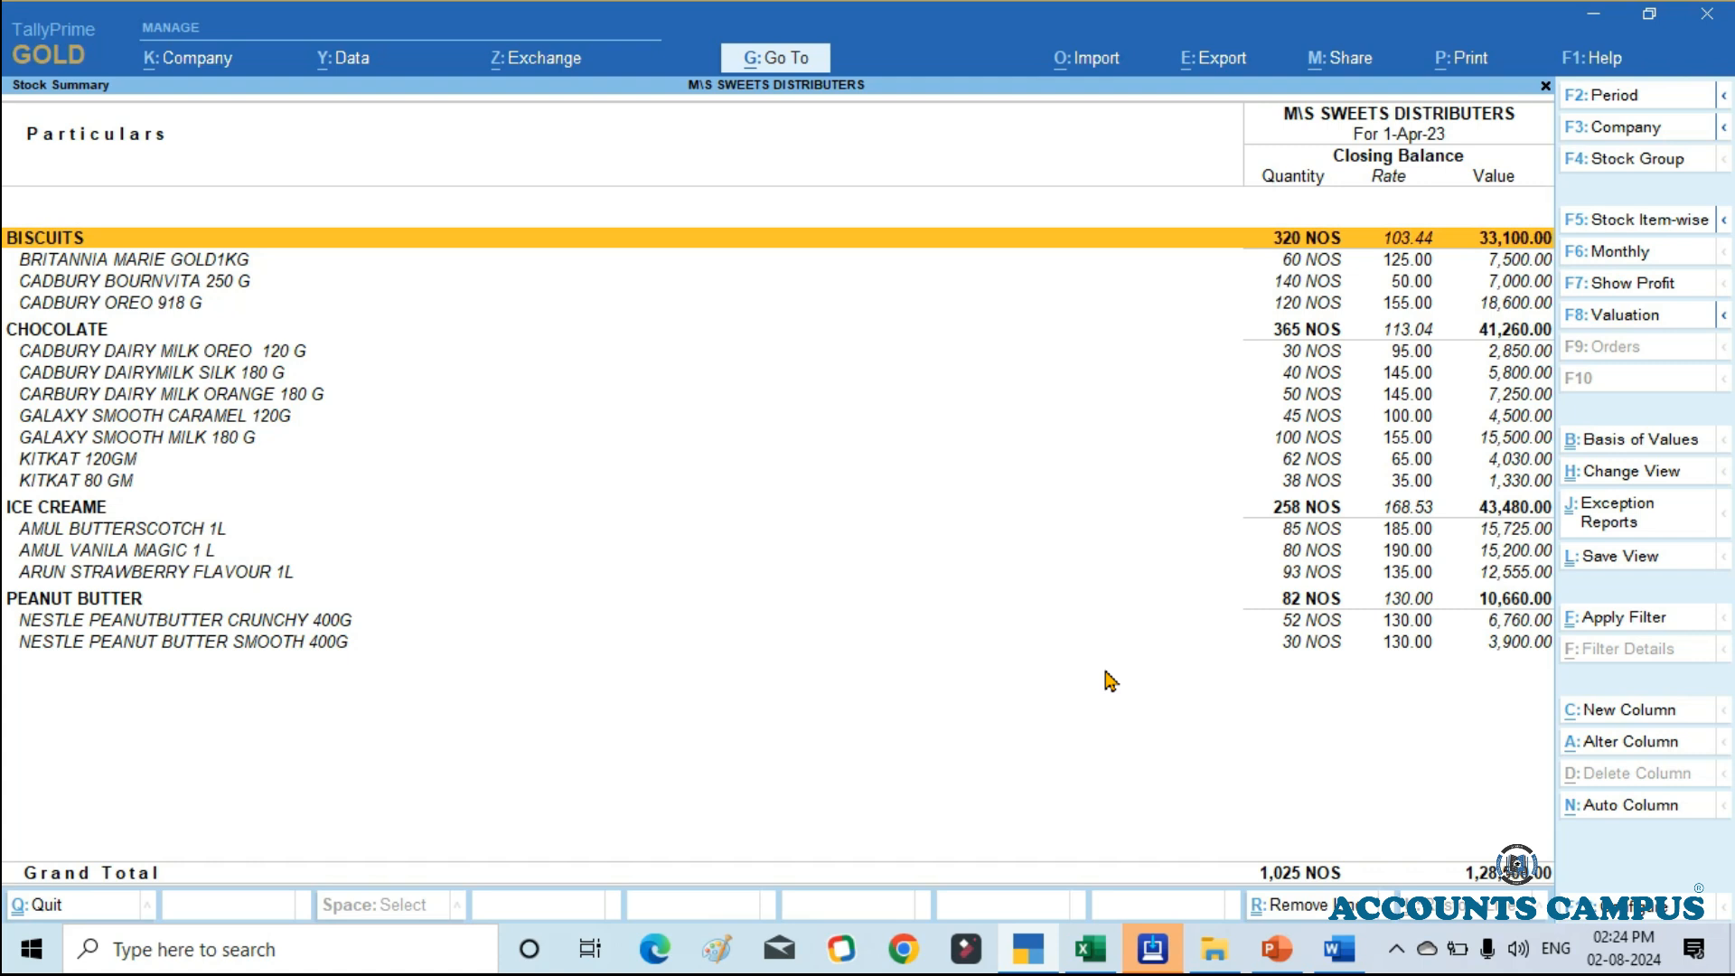
Step: Find the Stock Category Summary report by searching for CATEG, and open it for the AMUL category
key("alt+g")
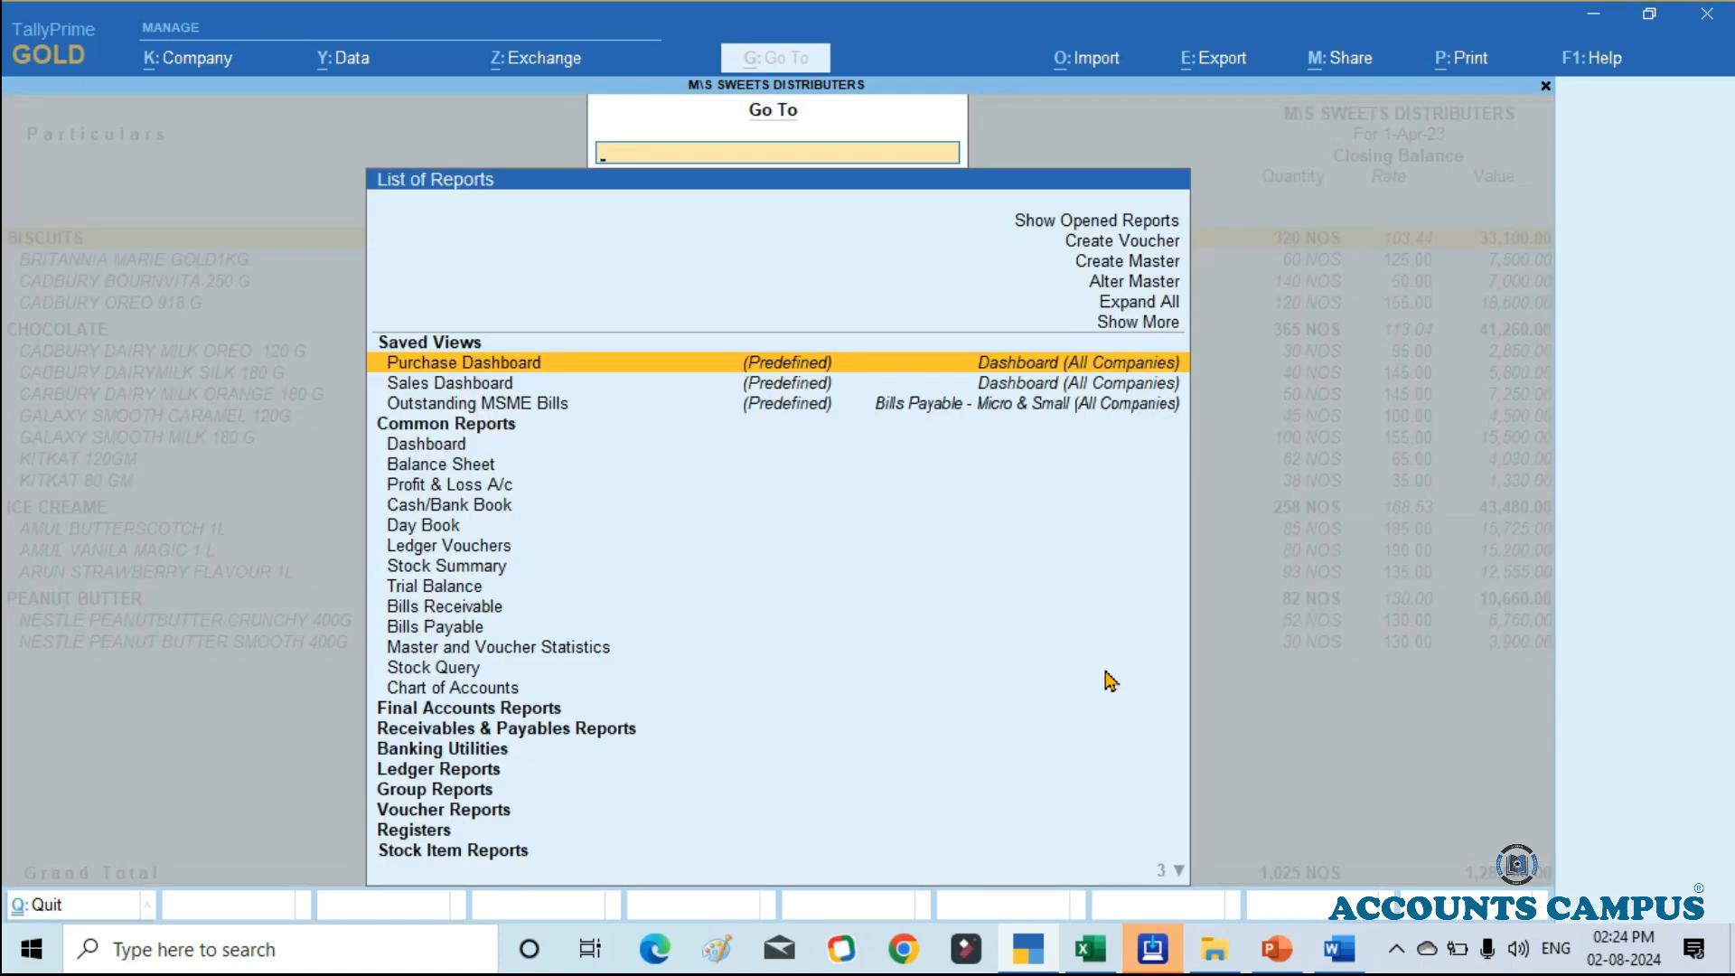
type("CAT")
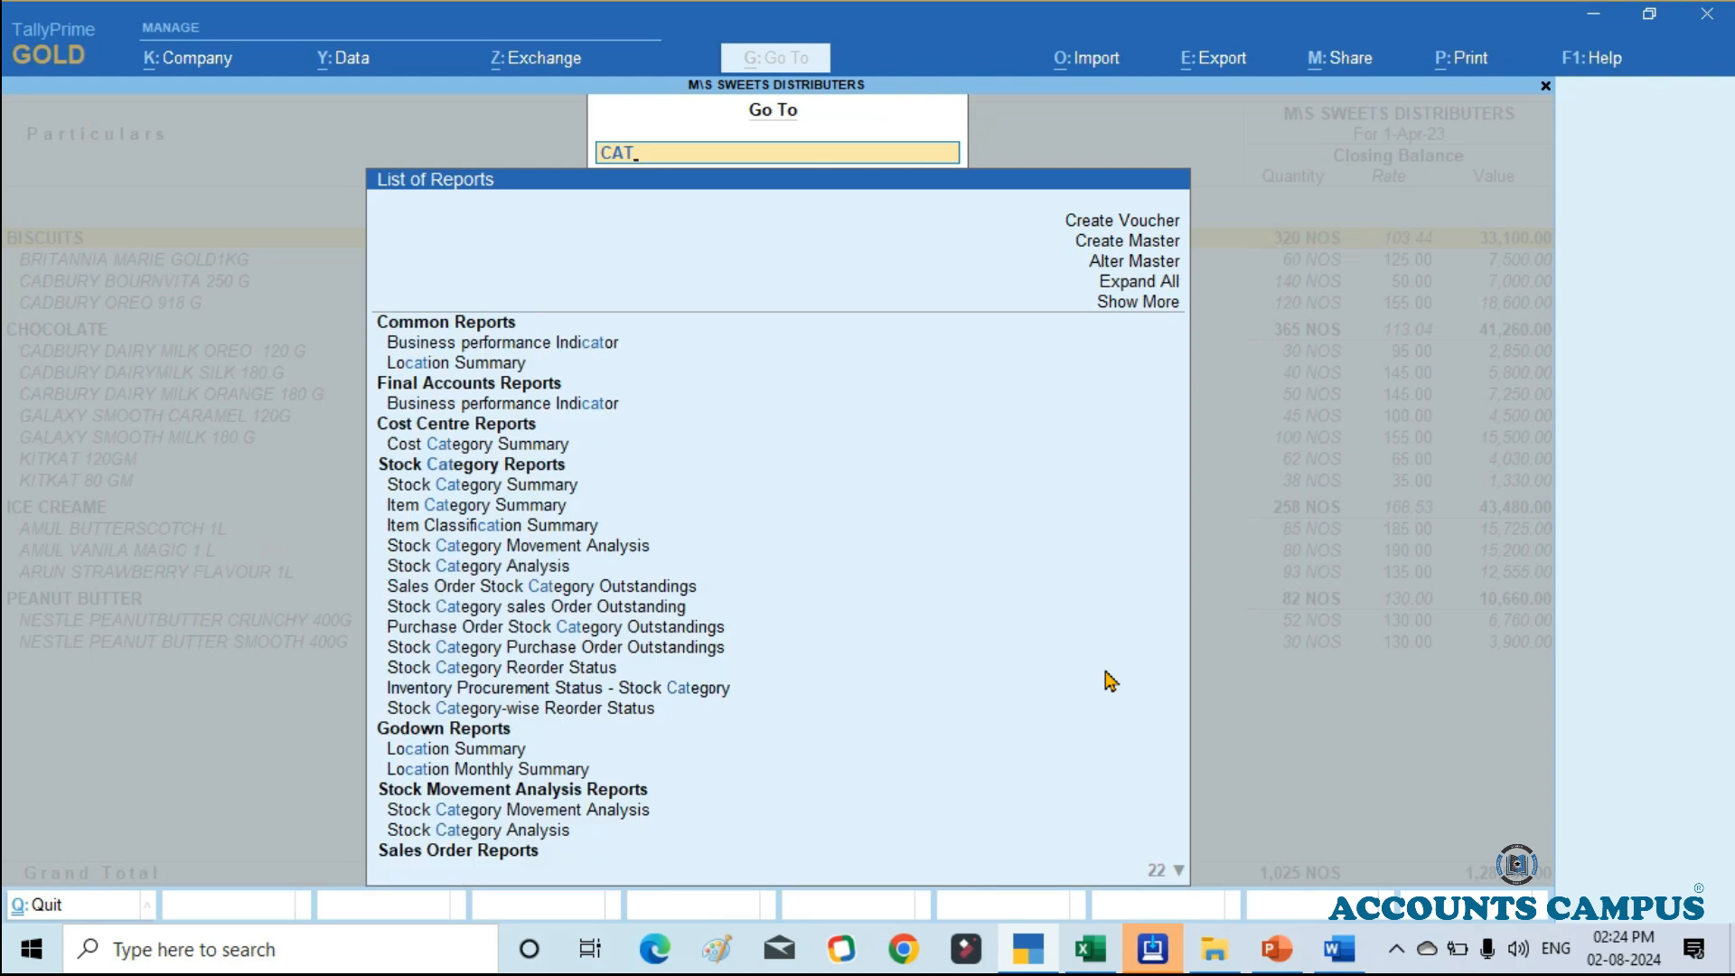
type("EG")
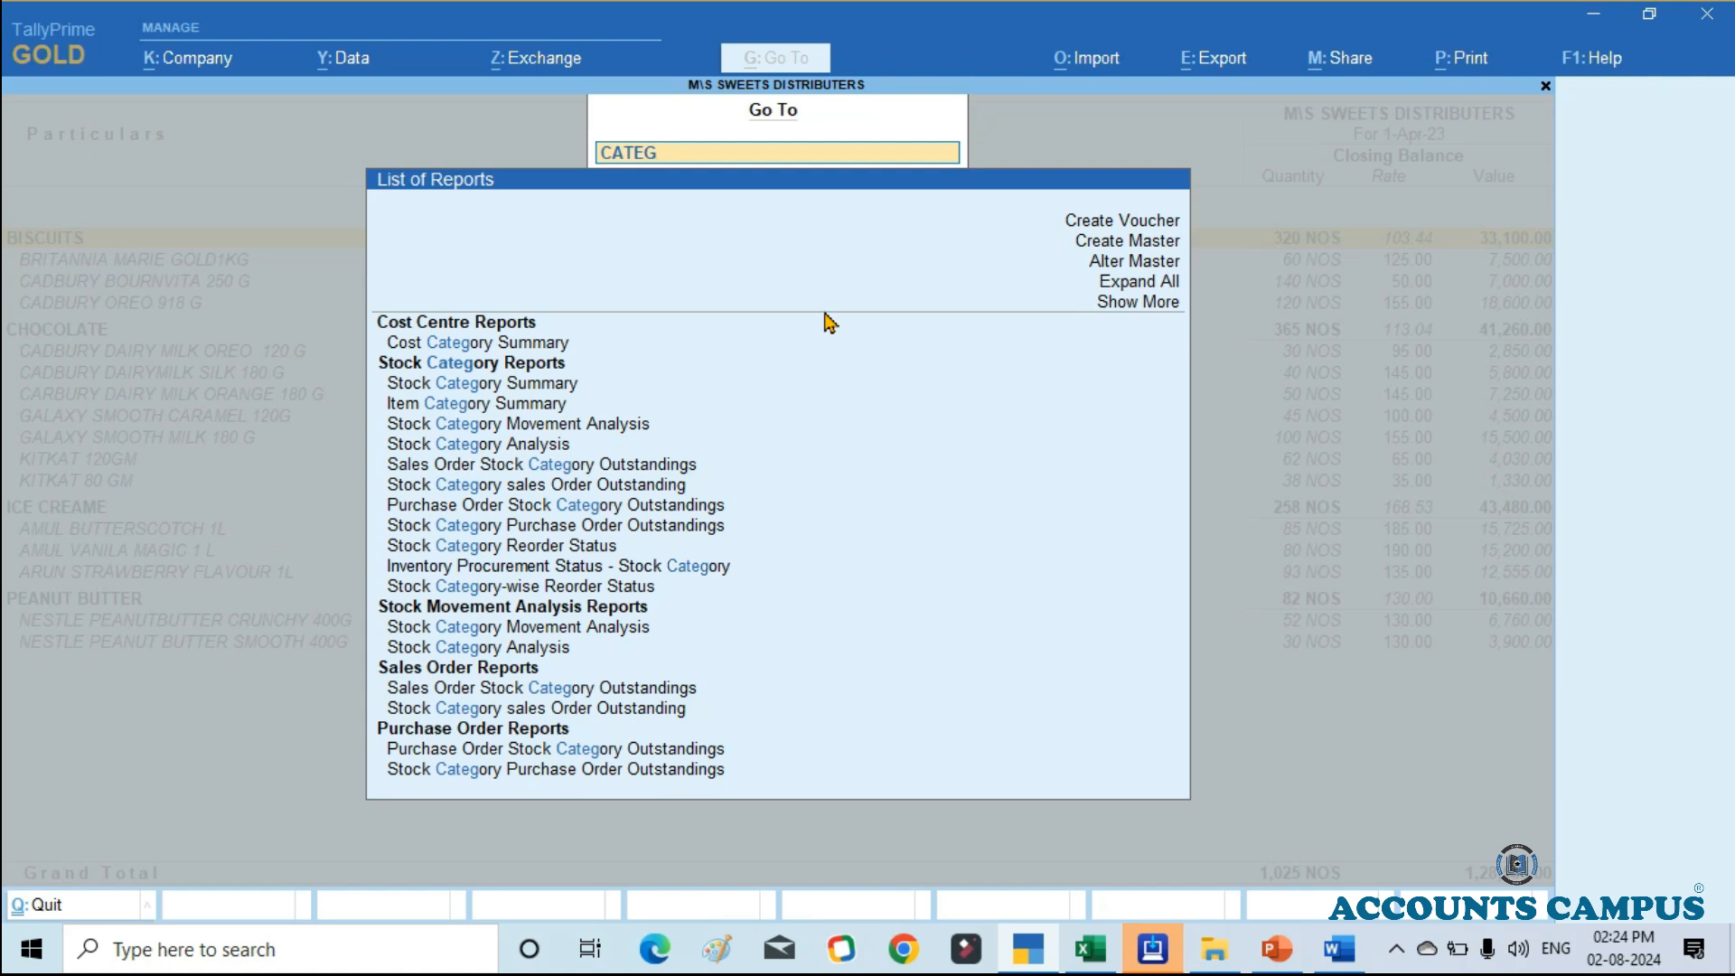
key("Down")
key("Down")
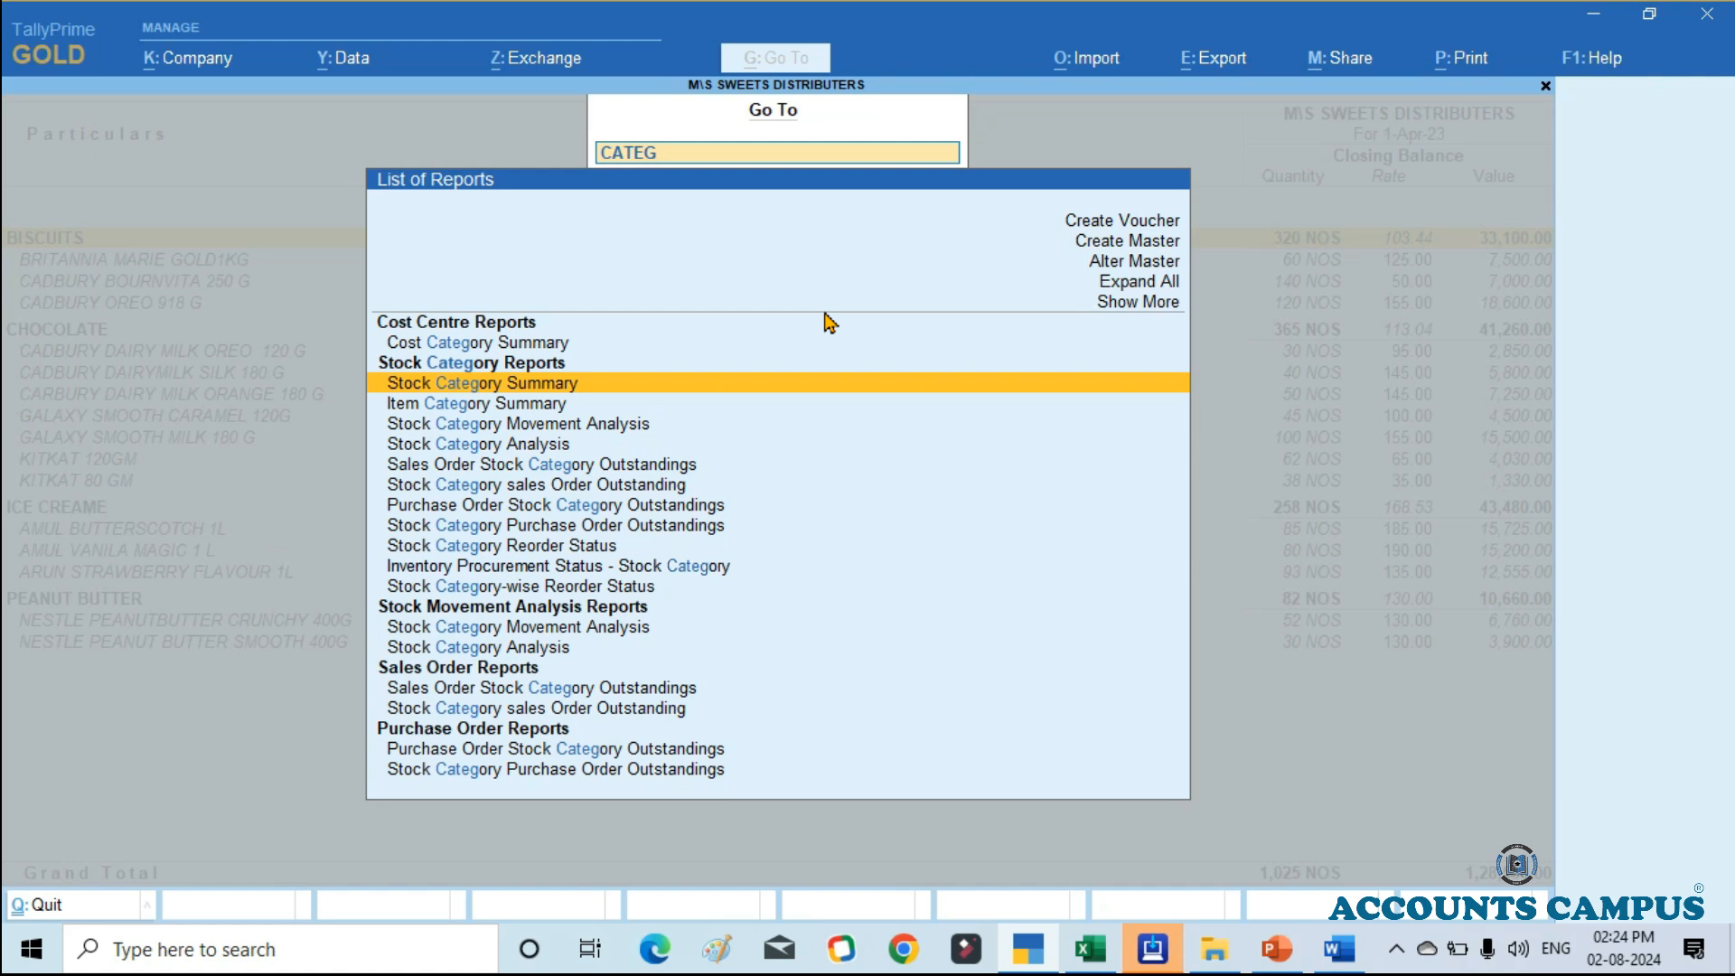
key("Return")
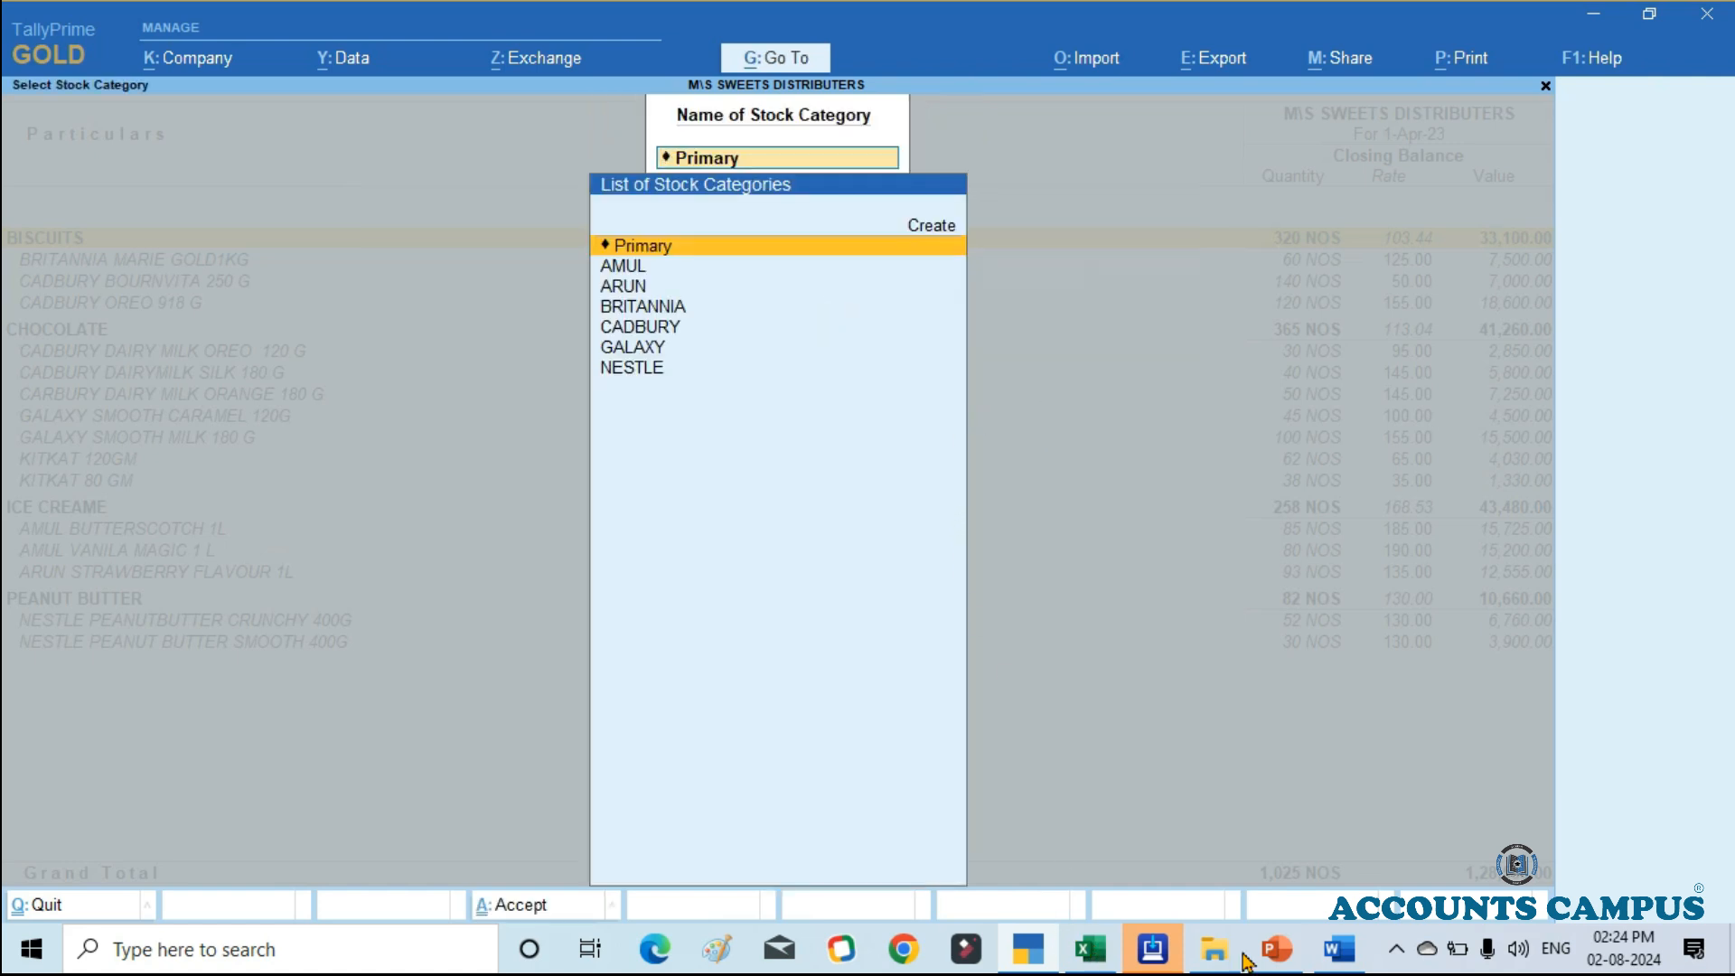
key("Down")
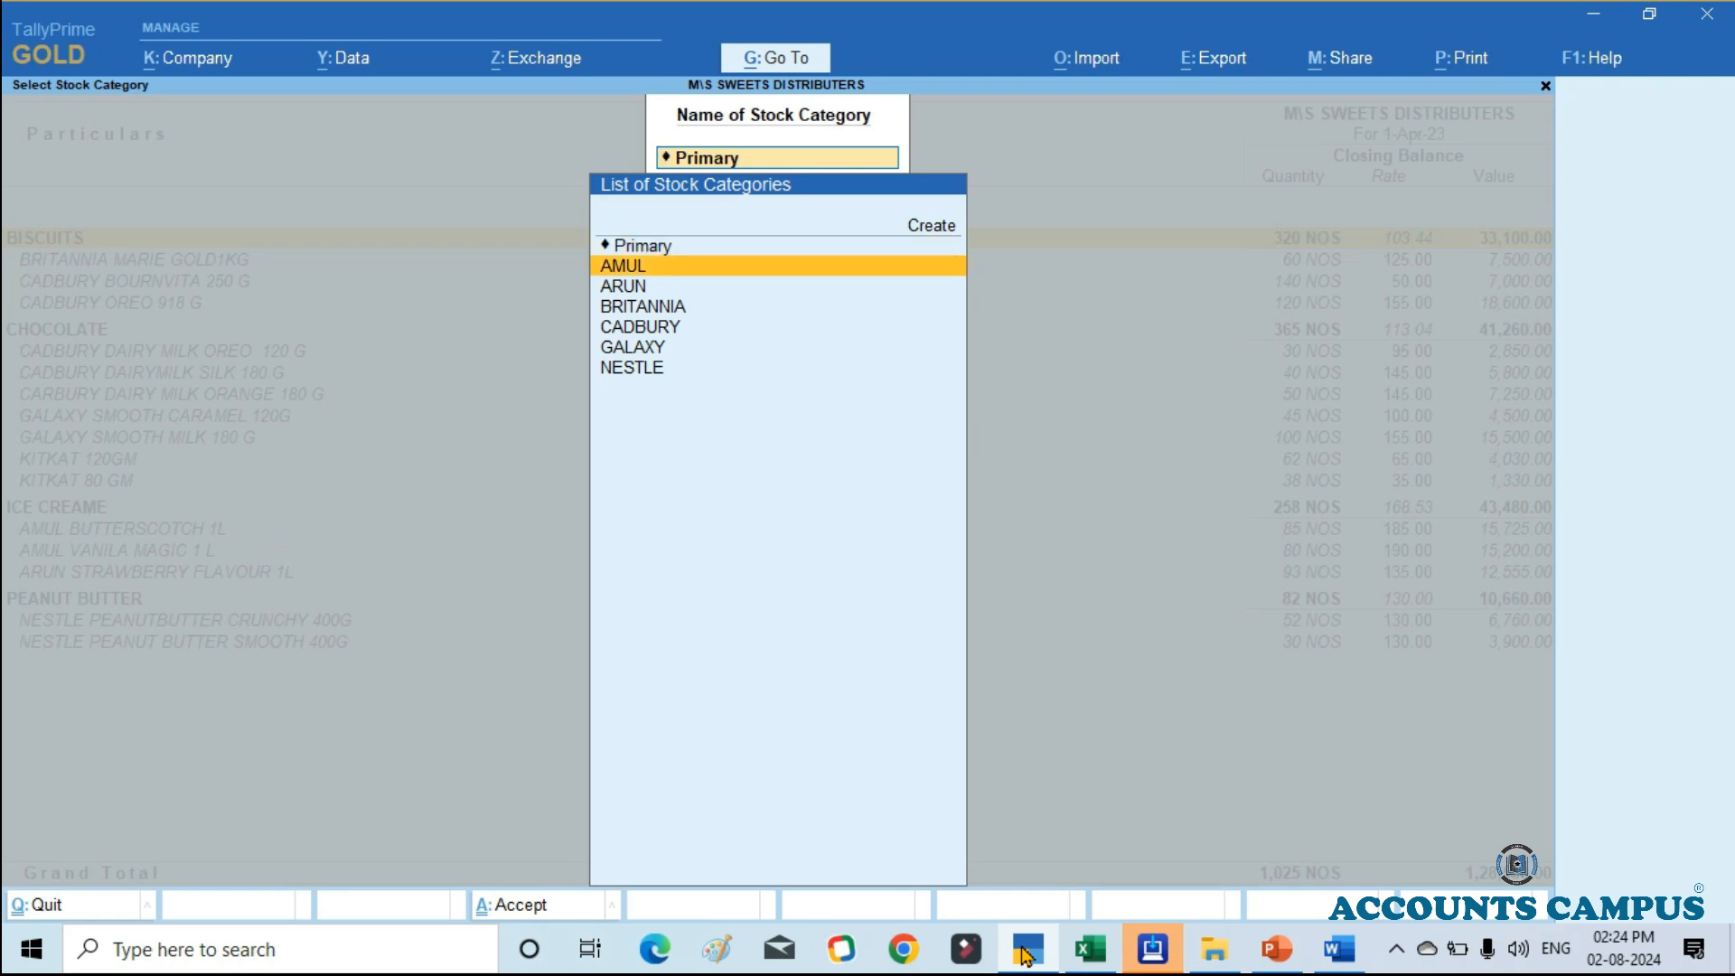
key("Return")
Step: Switch the Stock Category Summary to the CADBURY category
key("F4")
key("Down")
key("Down")
key("Down")
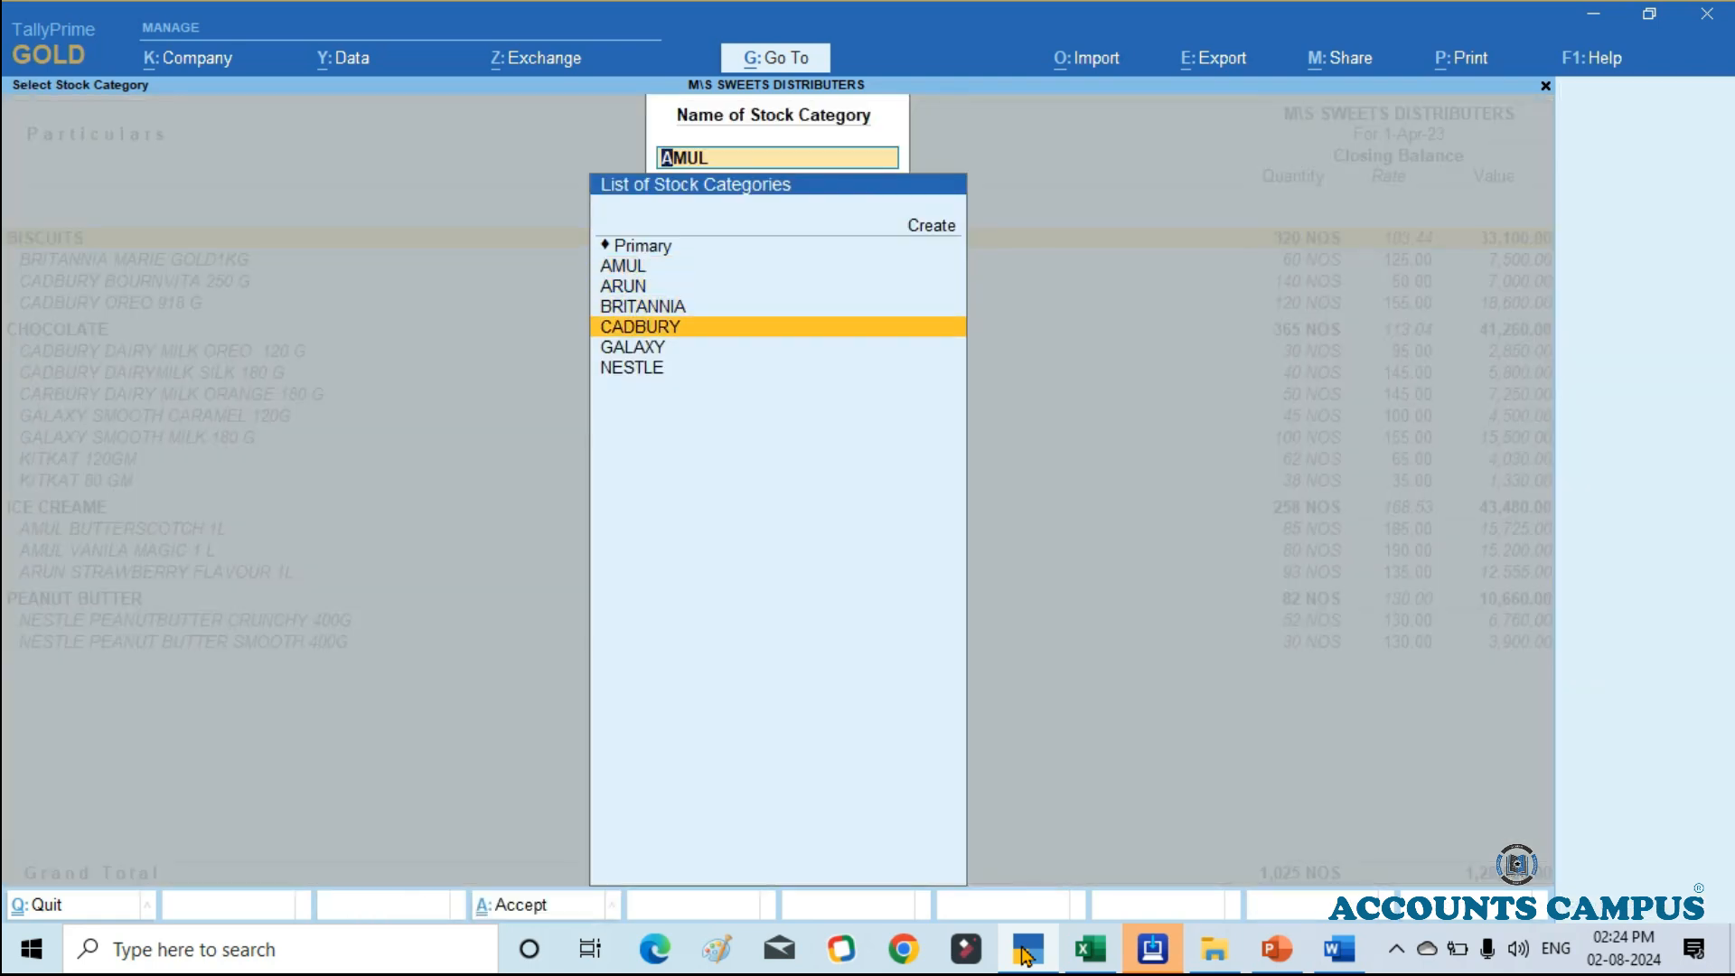
key("Return")
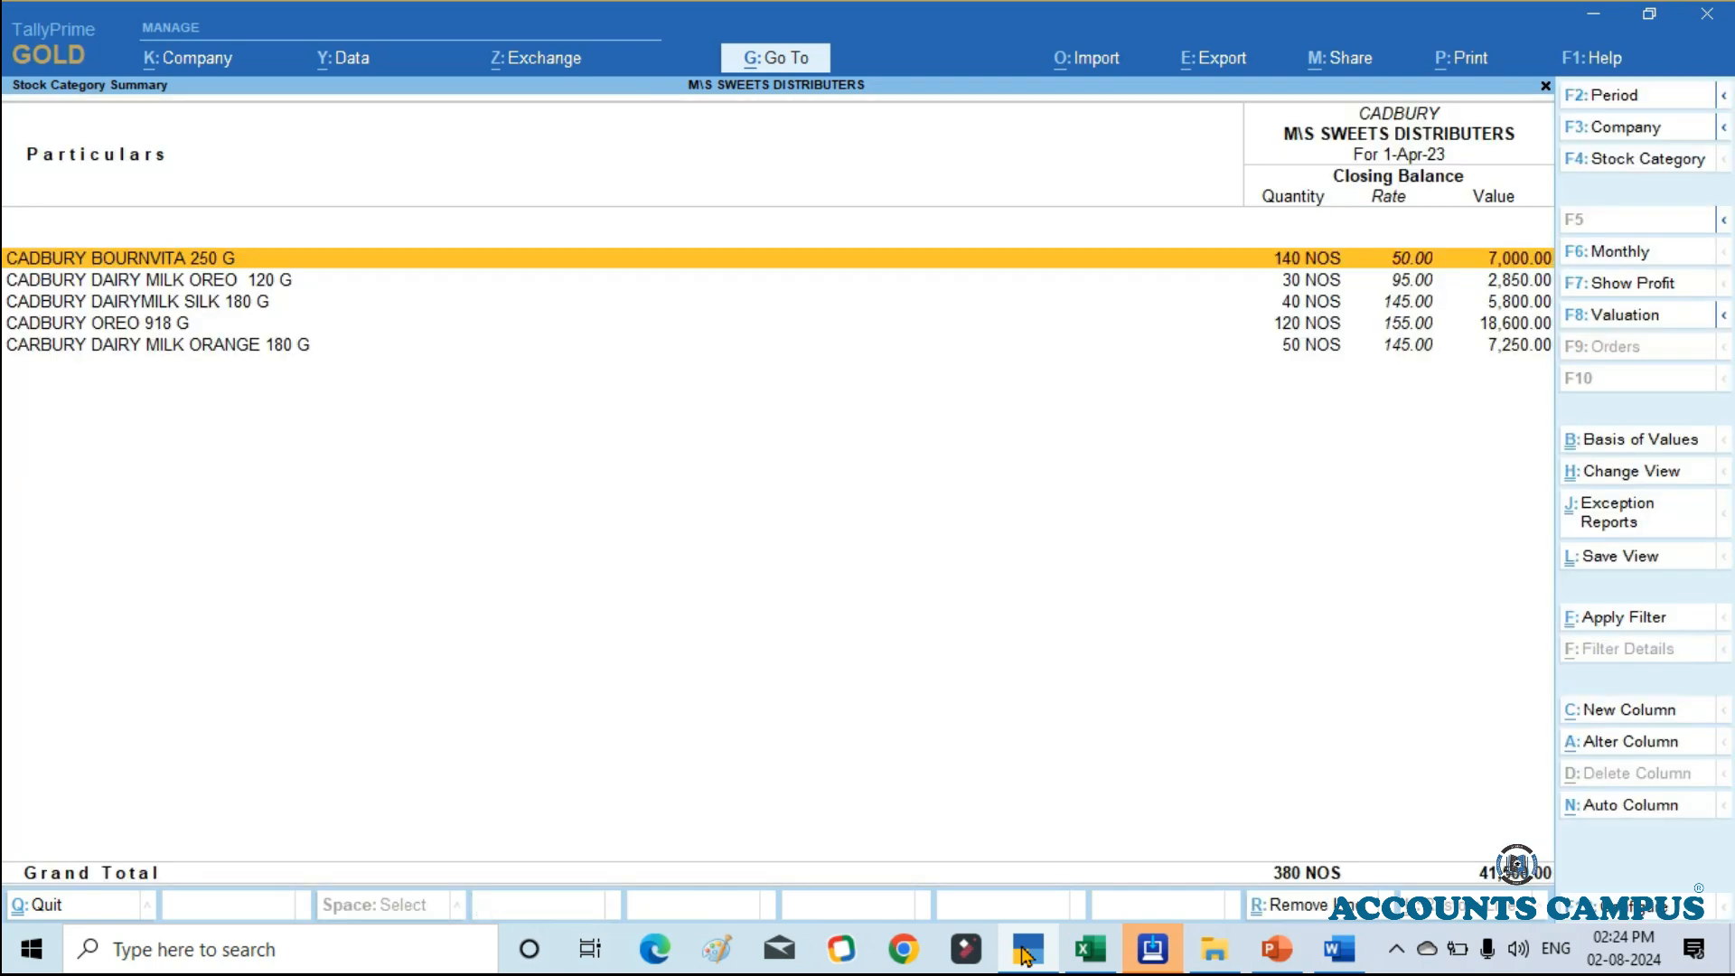
Step: Switch the Stock Category Summary to Primary and display it in detailed format with the items under each category
key("F4")
key("Up")
key("Up")
key("Up")
key("Up")
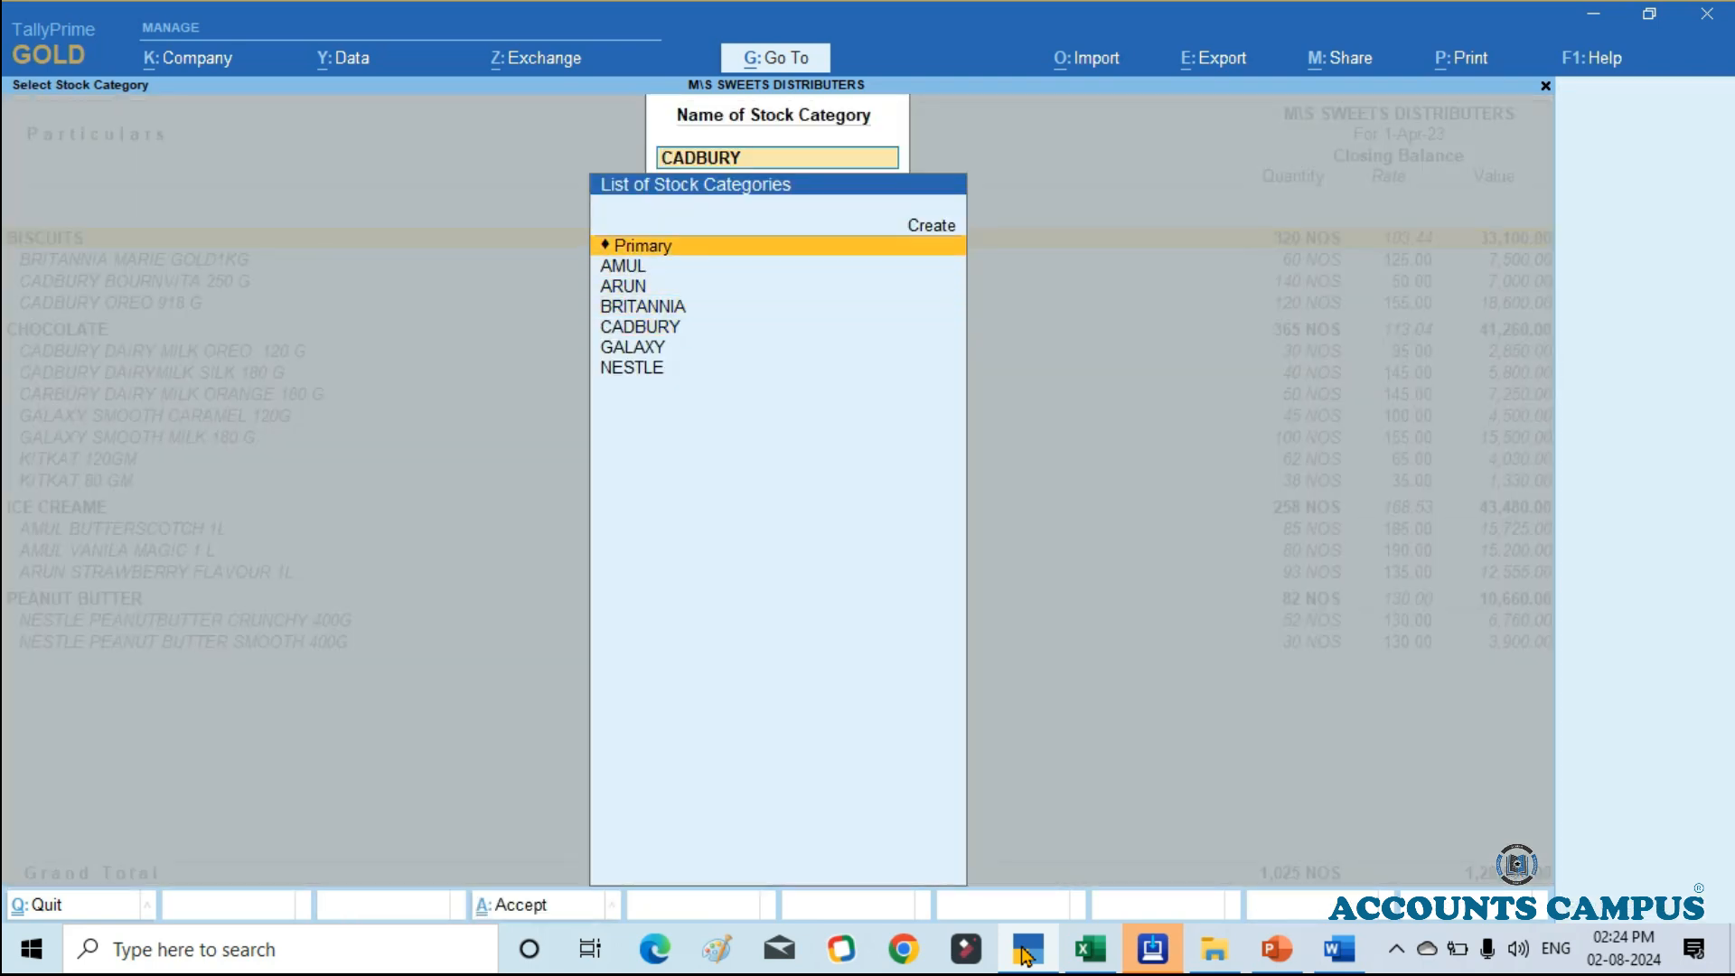
key("Return")
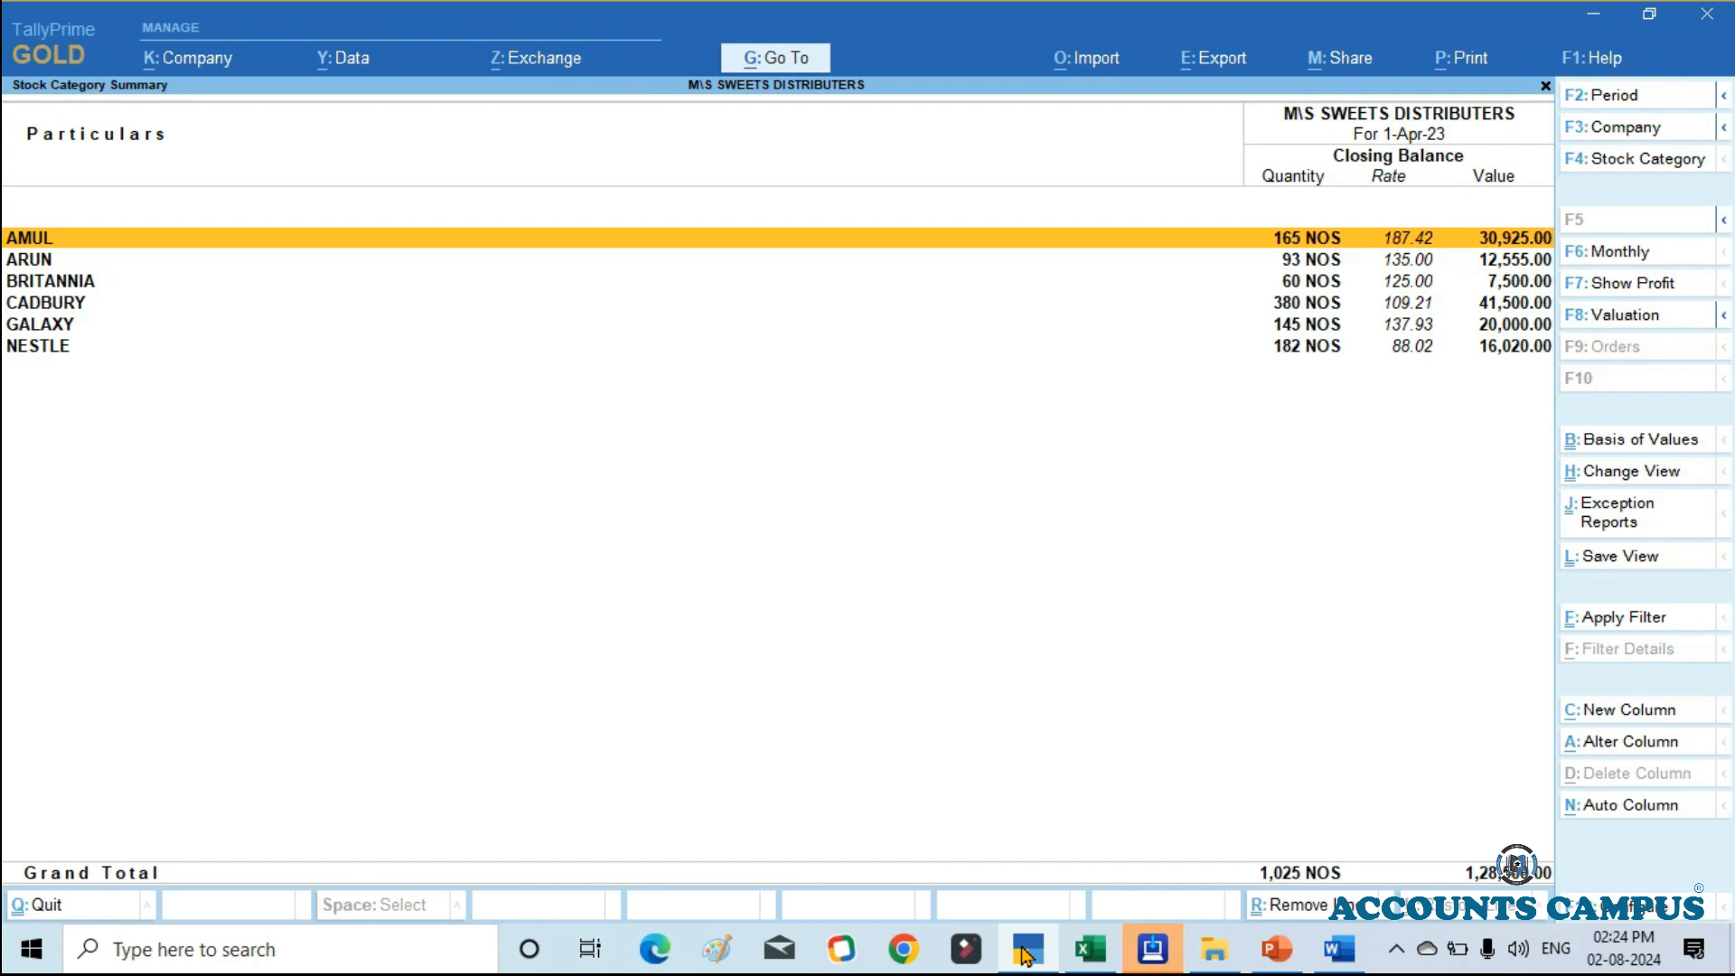
key("alt")
key("alt+F5")
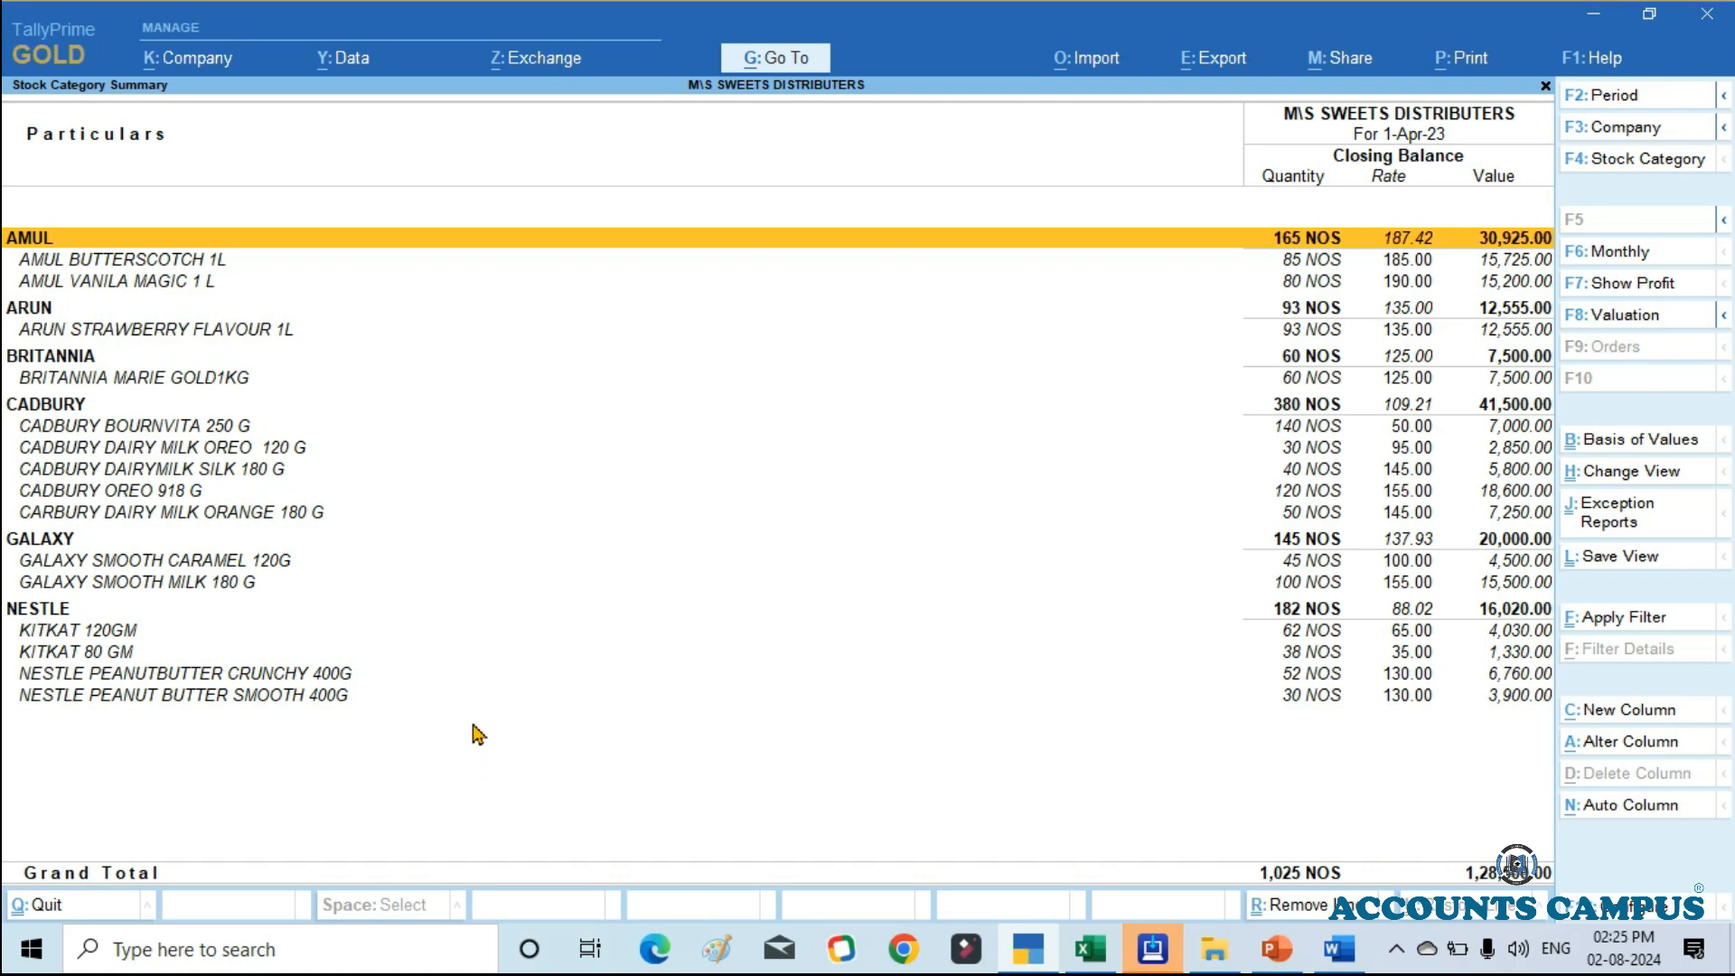
Step: Close the stock category and stock summary reports, and return to the Gateway of Tally without quitting
key("F4")
key("Return")
key("Escape")
key("Escape")
key("n")
Step: Open the list of stock items available for alteration from the Gateway of Tally
key("Down")
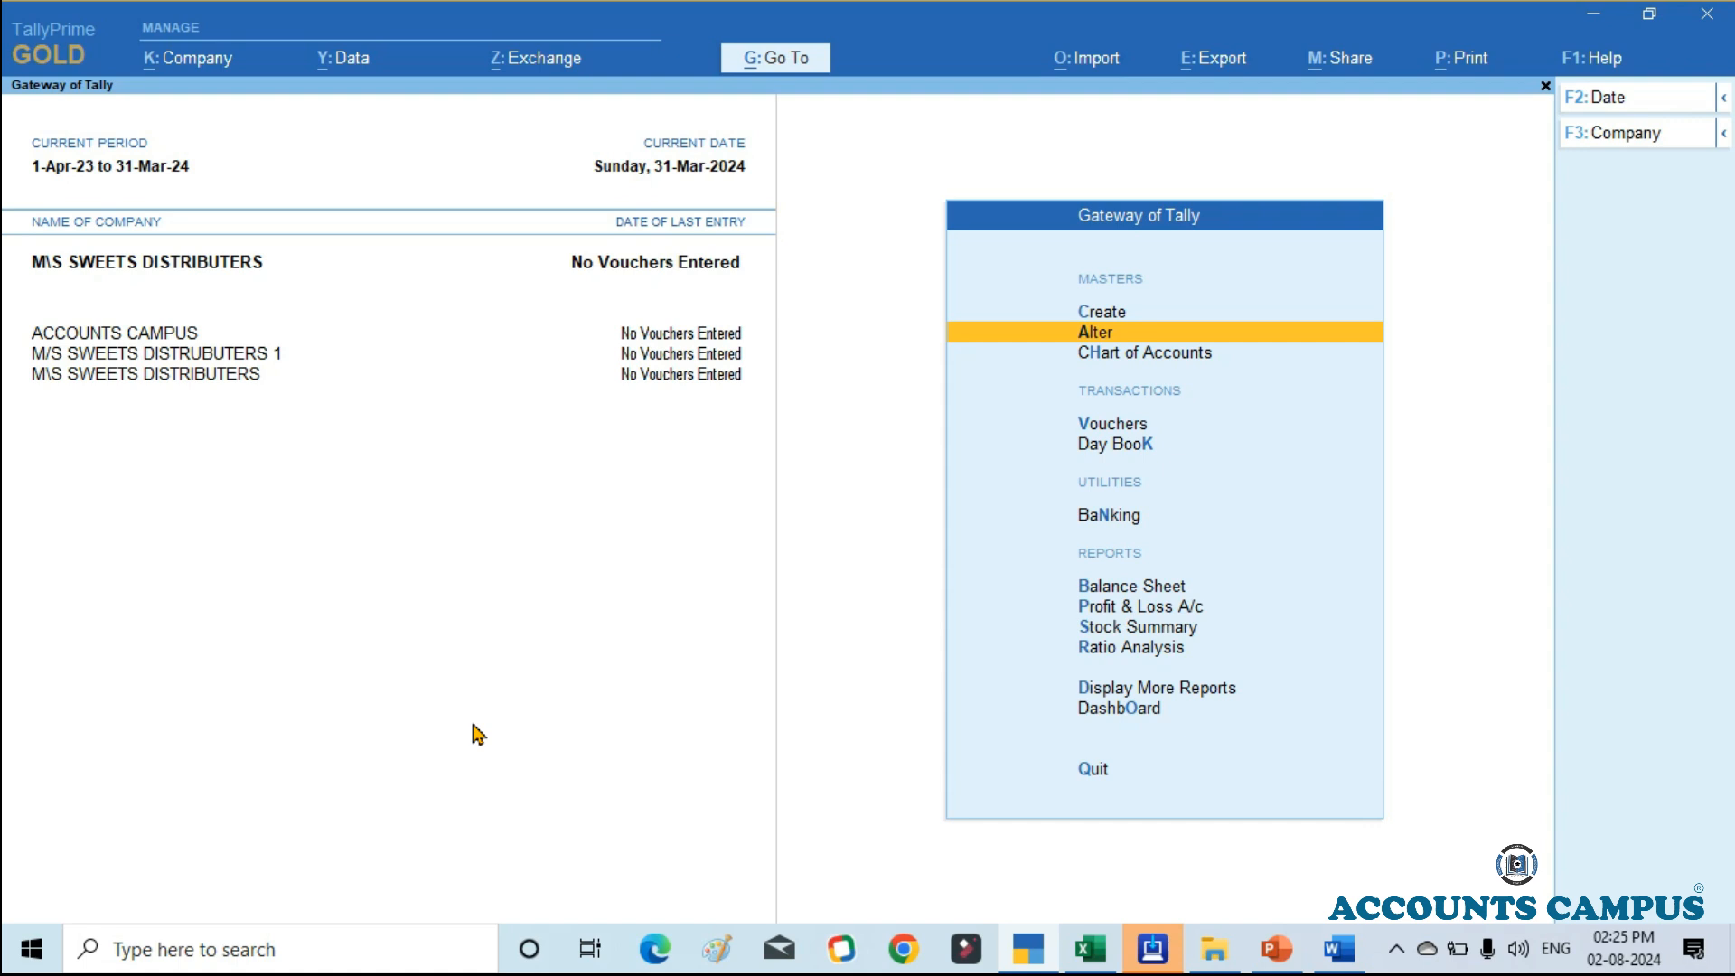
key("Return")
key("Down")
key("Down")
key("Down")
key("Down")
key("Down")
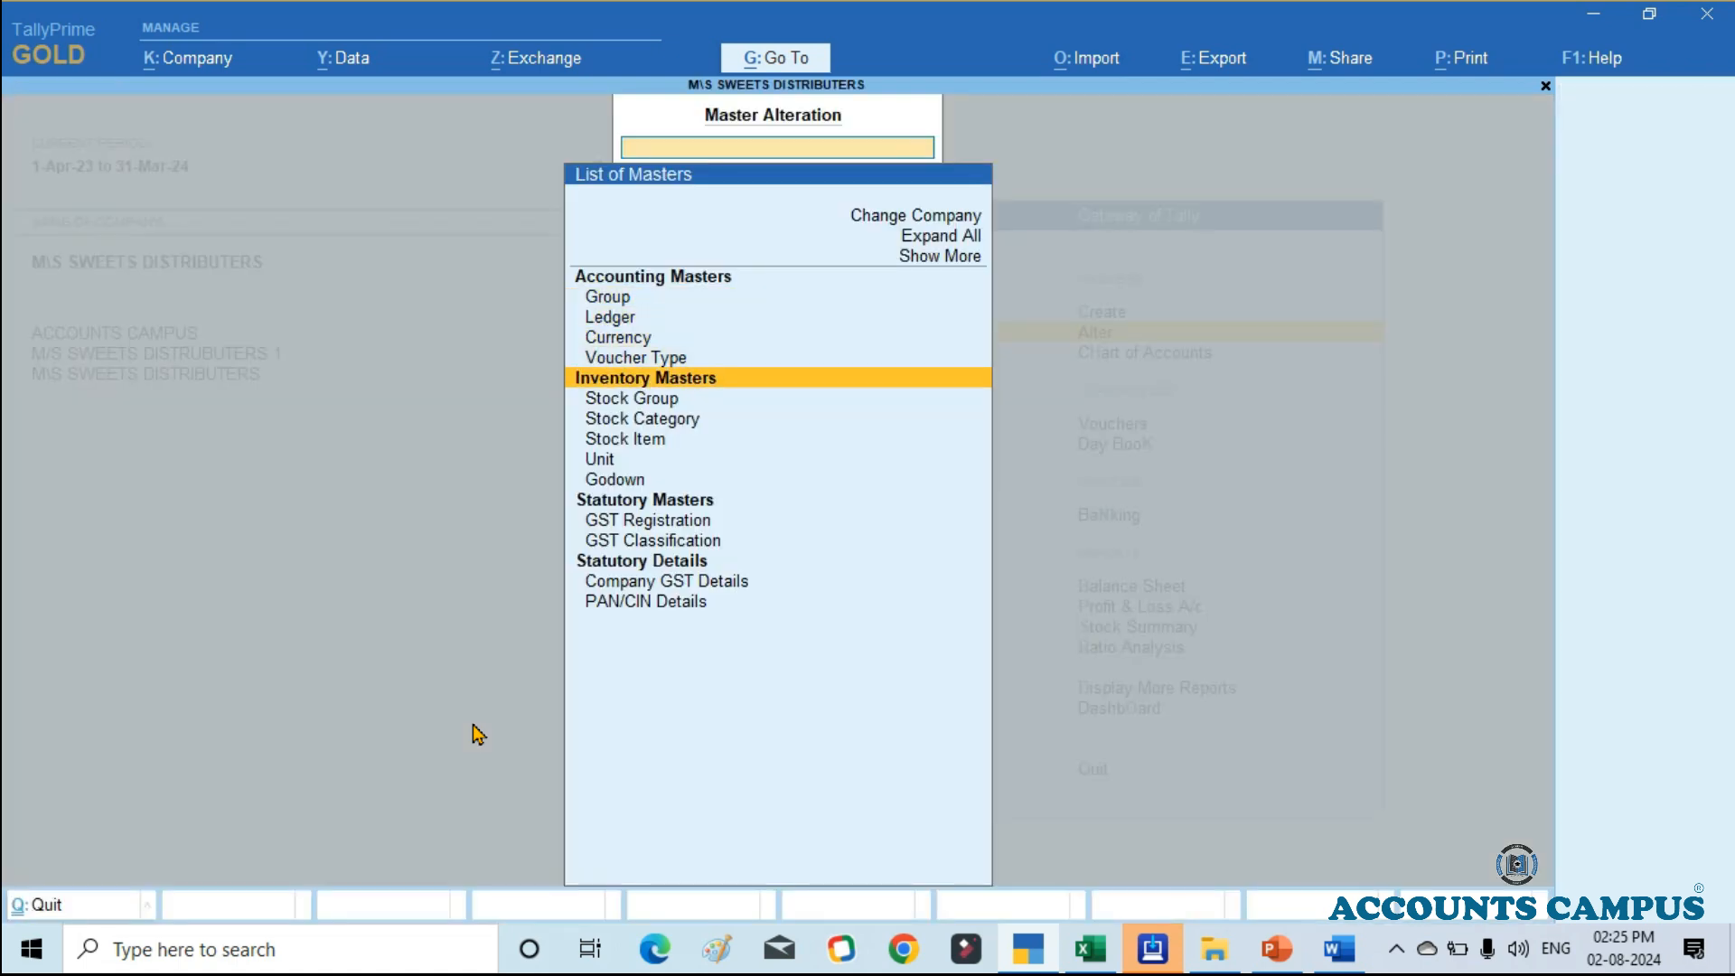
key("Down")
key("Return")
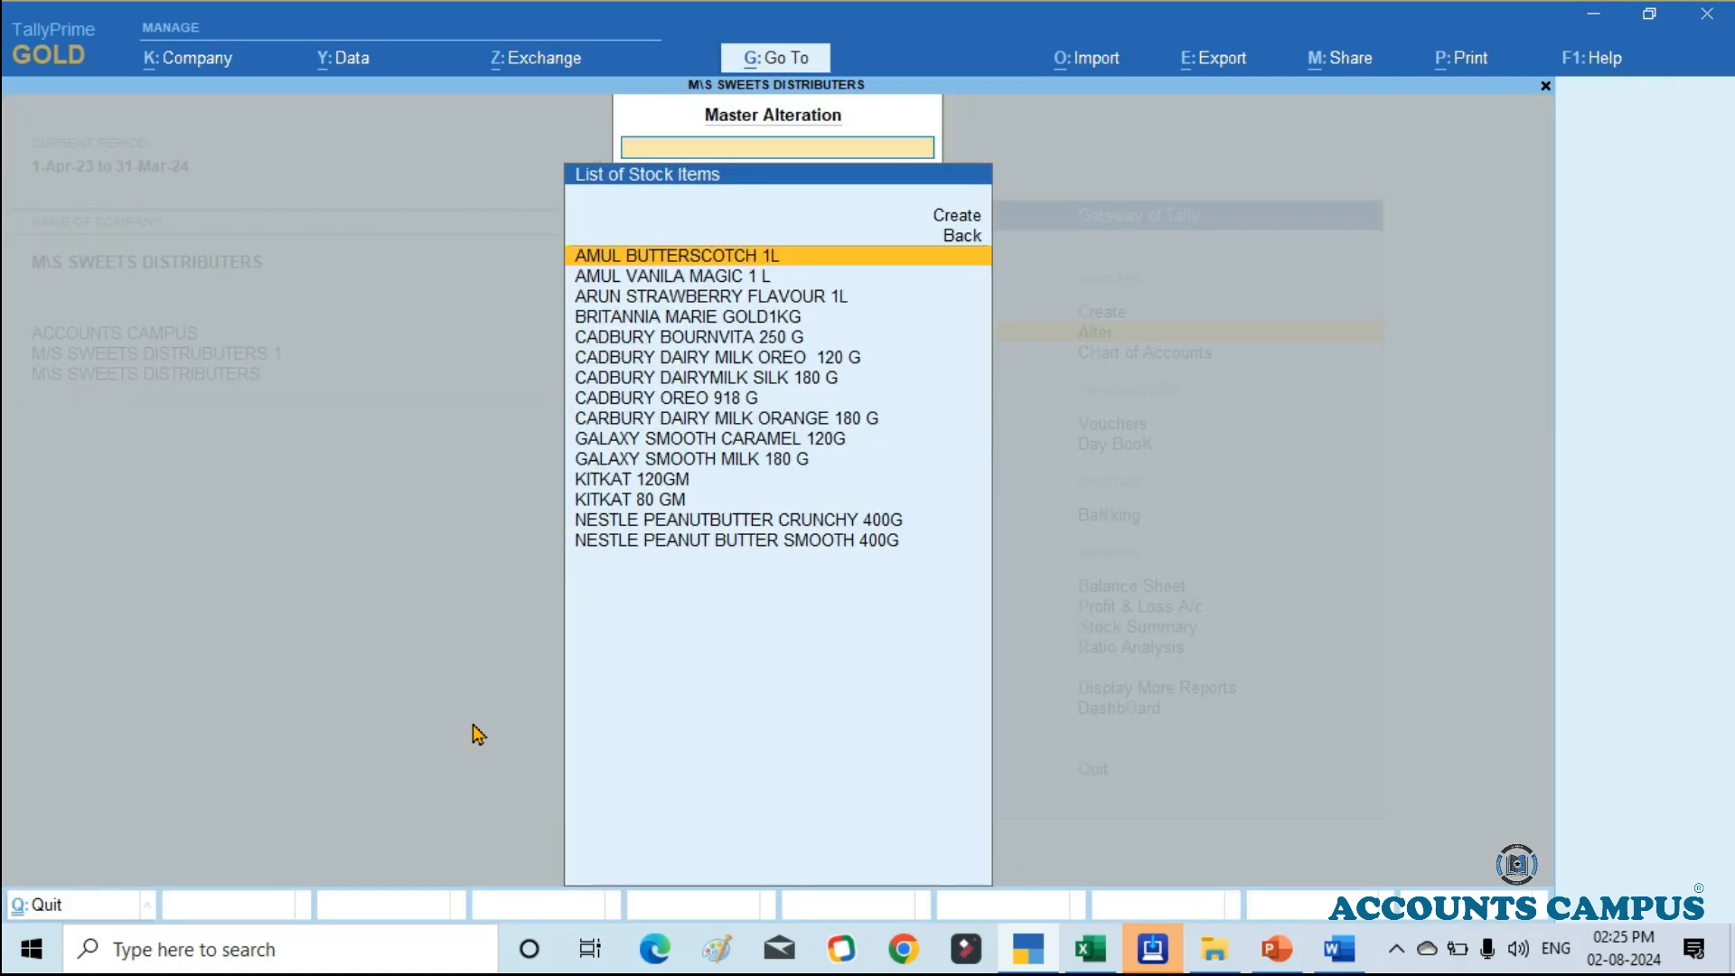
Step: Open the AMUL BUTTERSCOTCH 1L stock item for alteration, and return to the Gateway of Tally without changing it
key("Return")
Step: Open the Stock Summary and display it in detailed format with the items under each stock group
key("Return")
key("Return")
key("BackSpace")
key("Escape")
key("Escape")
key("Down")
key("Down")
key("Down")
key("Down")
key("Down")
key("Down")
key("Down")
key("Return")
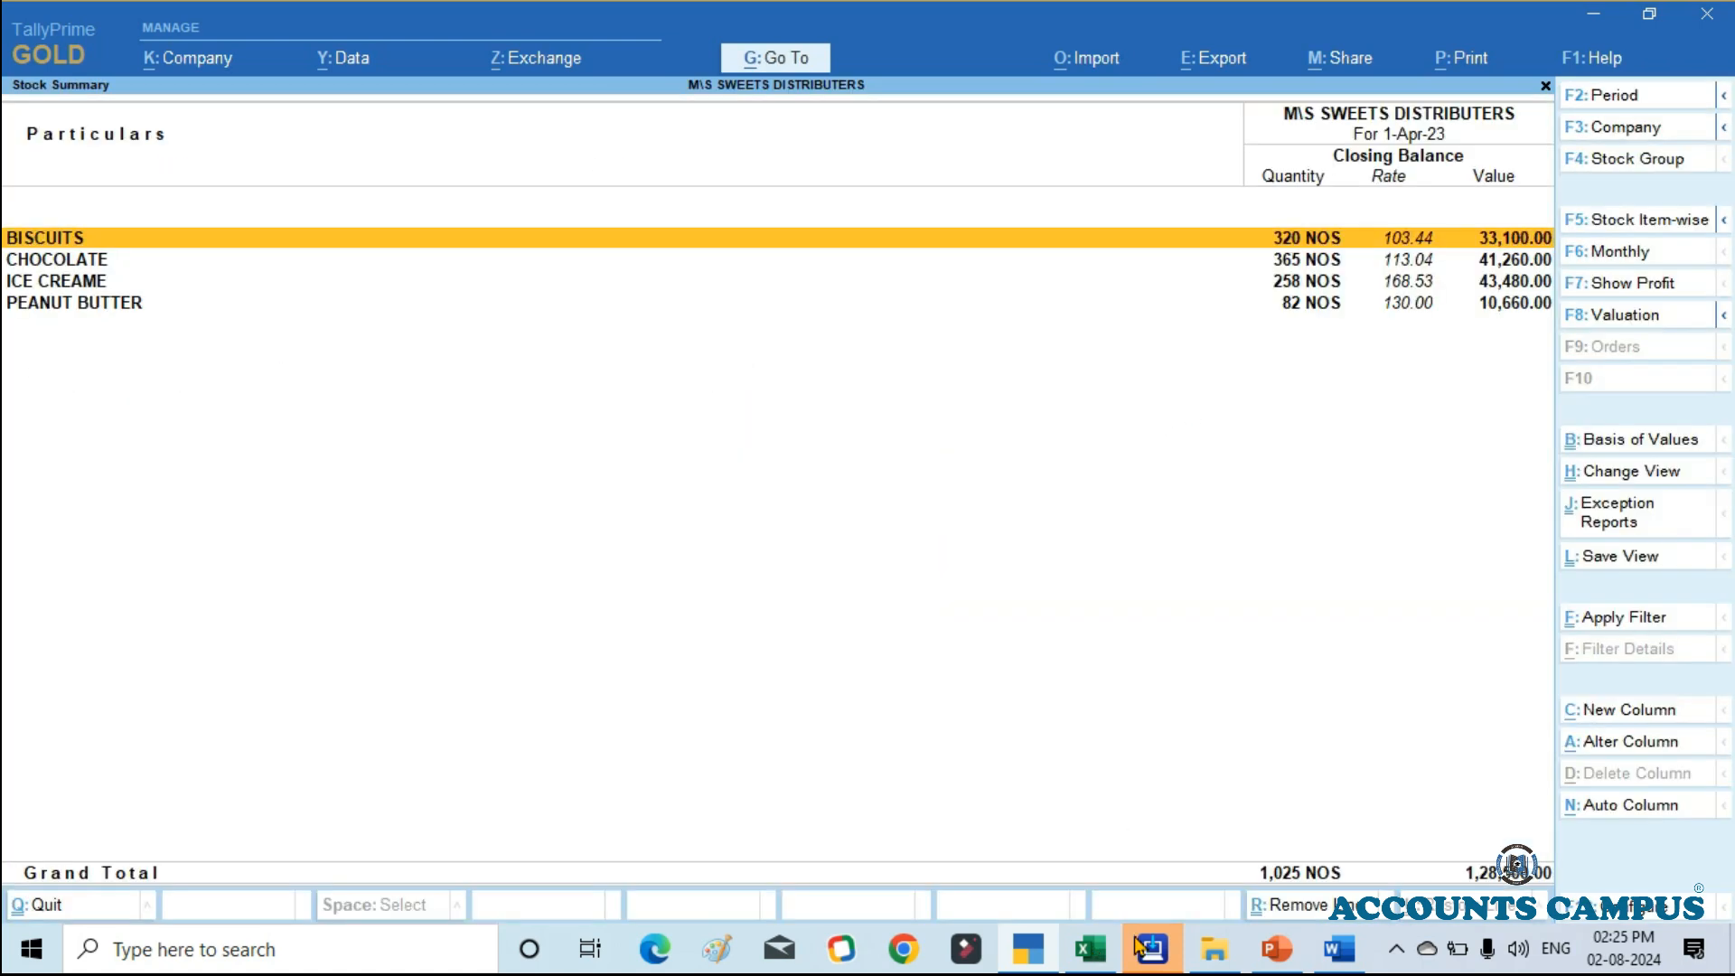
key("alt+F5")
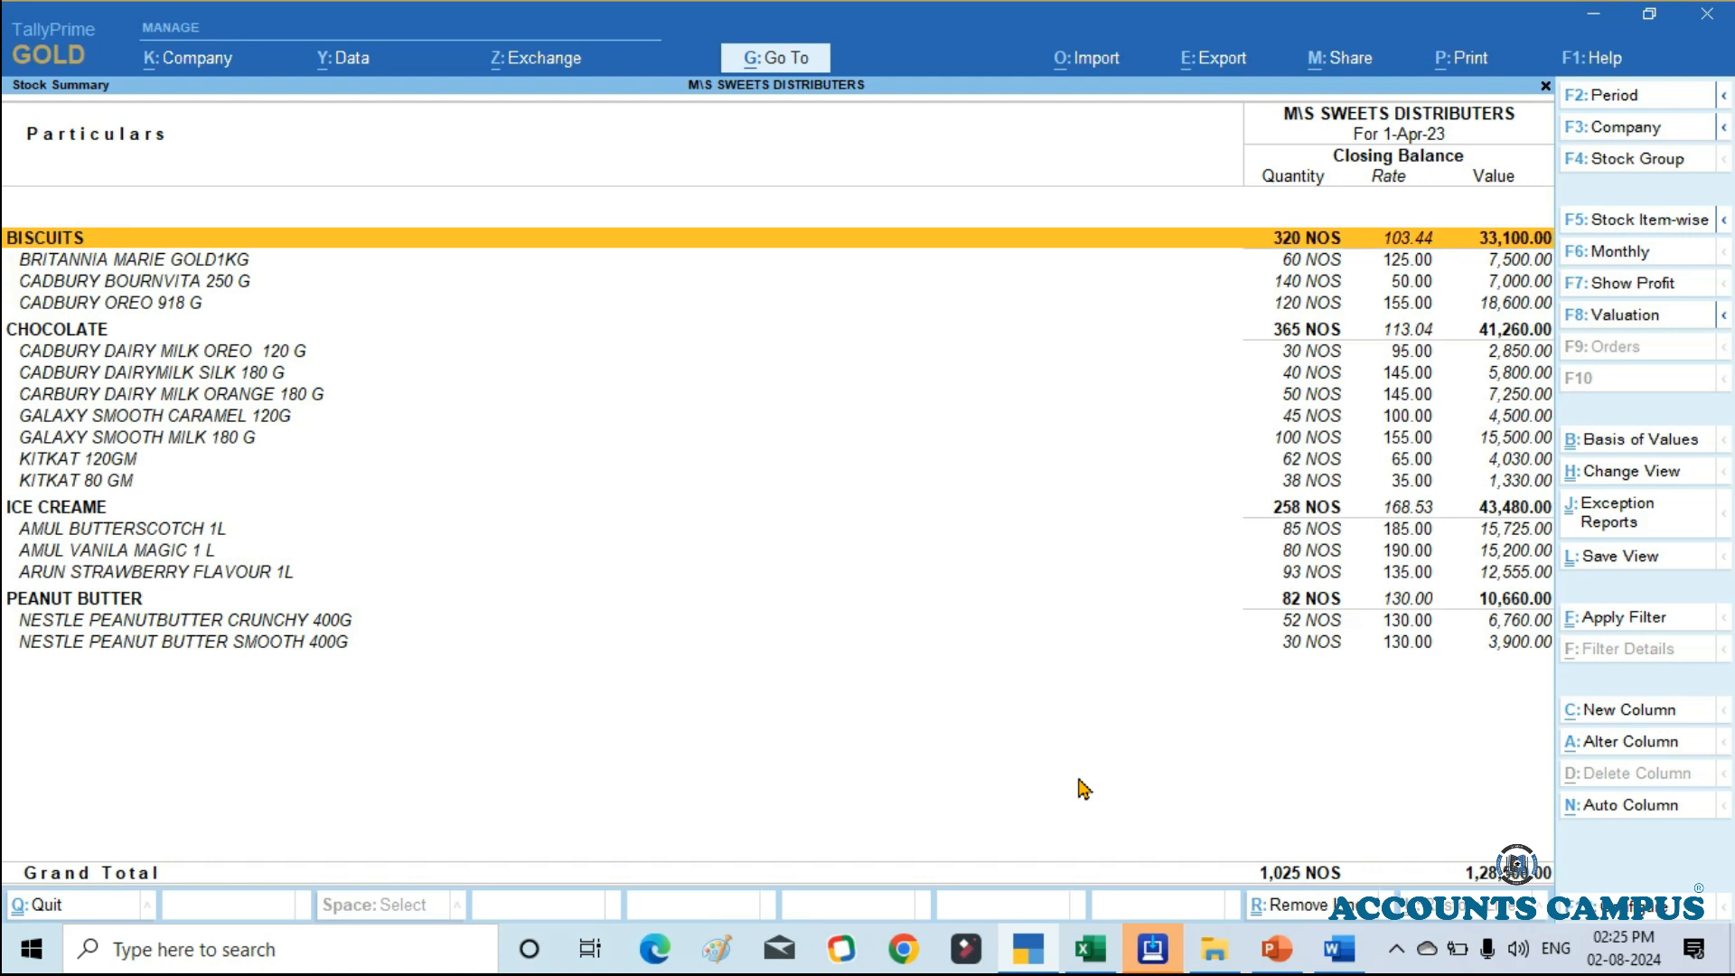
Step: Open the BRITANNIA MARIE GOLD1KG stock item for alteration directly from the Stock Summary
key("Down")
key("Up")
key("Down")
key("Down")
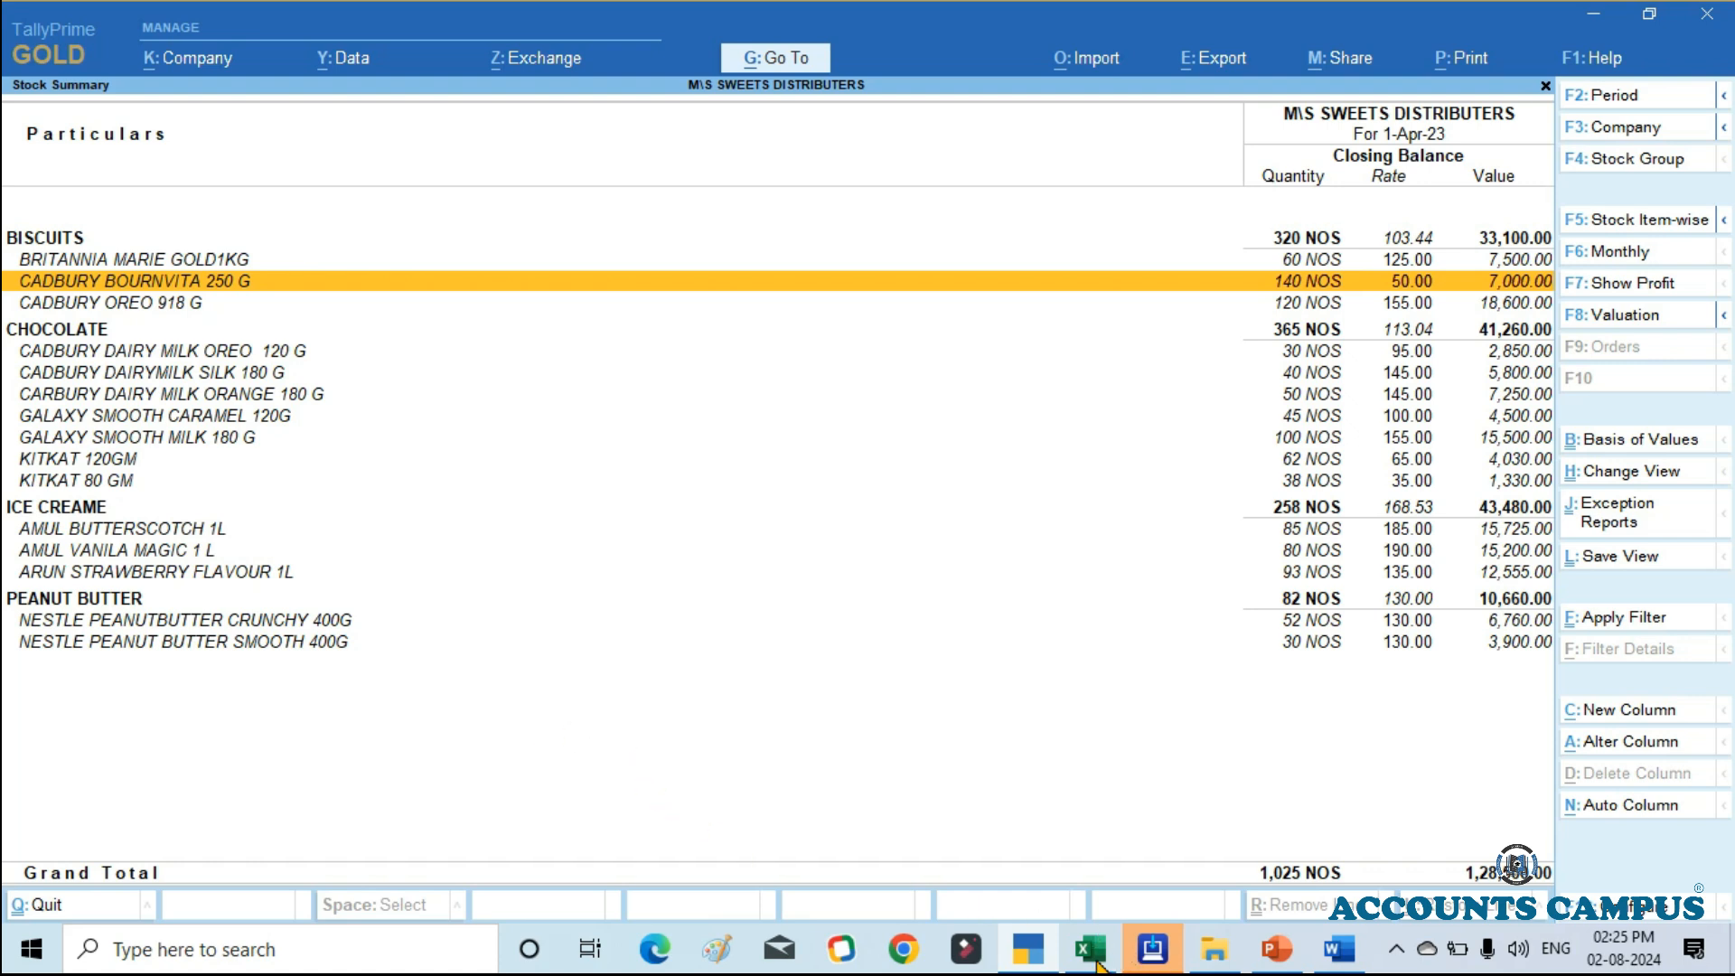
key("Up")
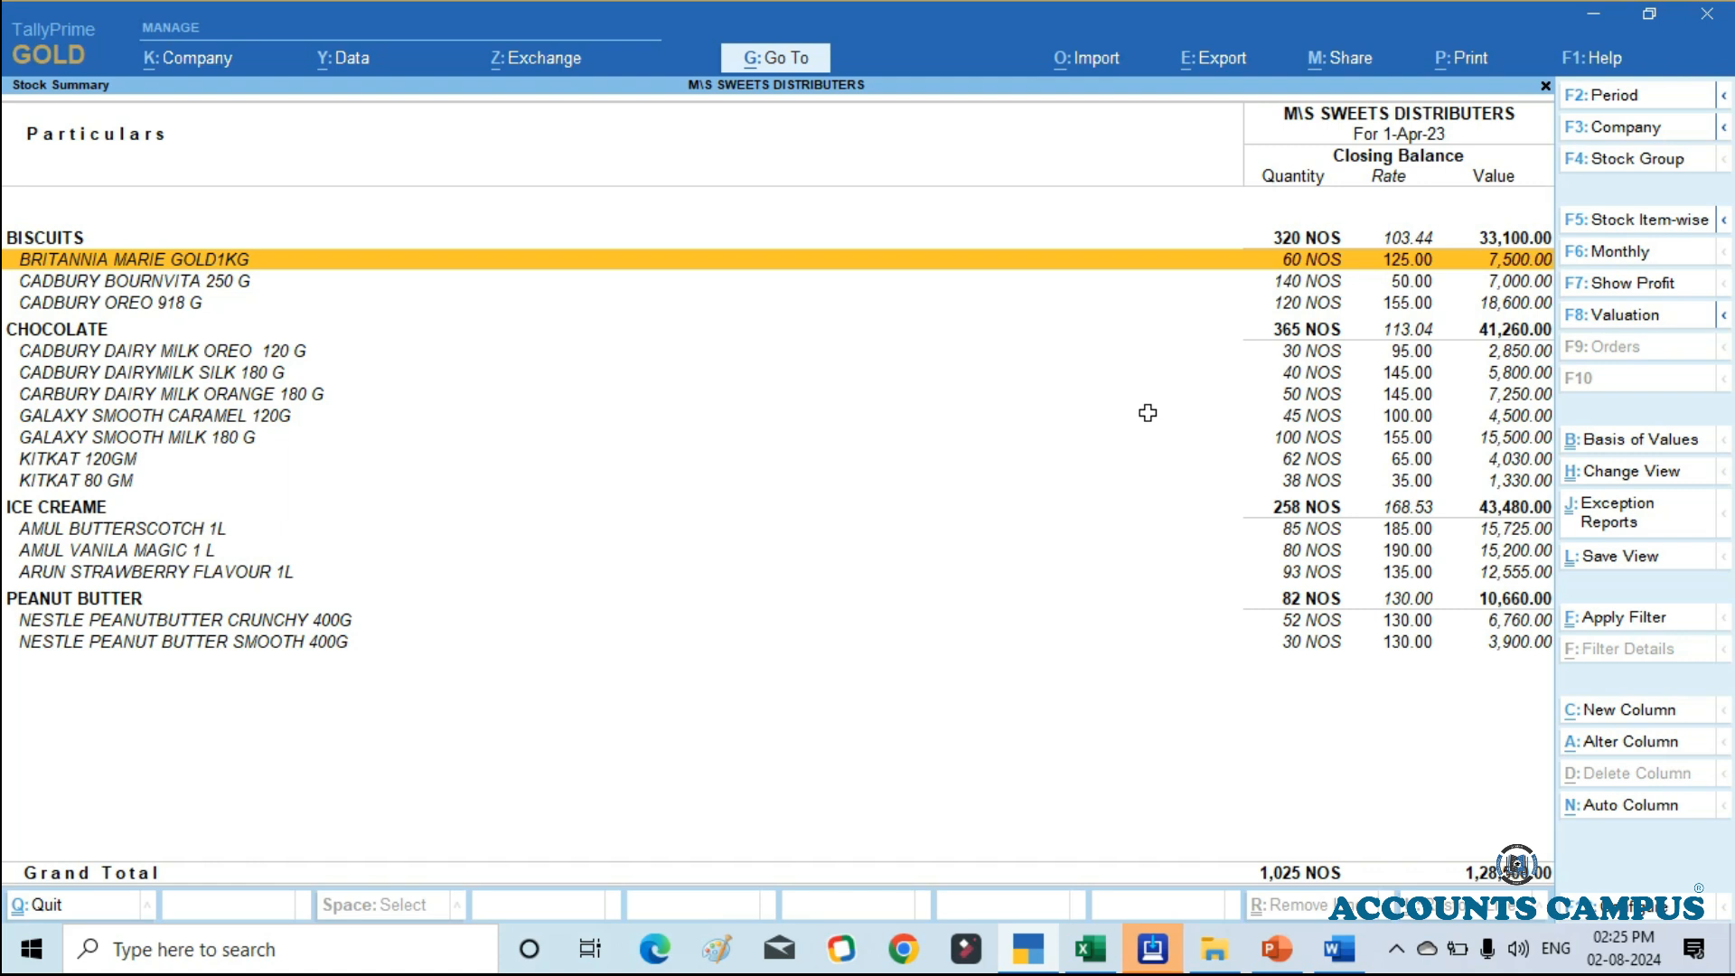
key("ctrl")
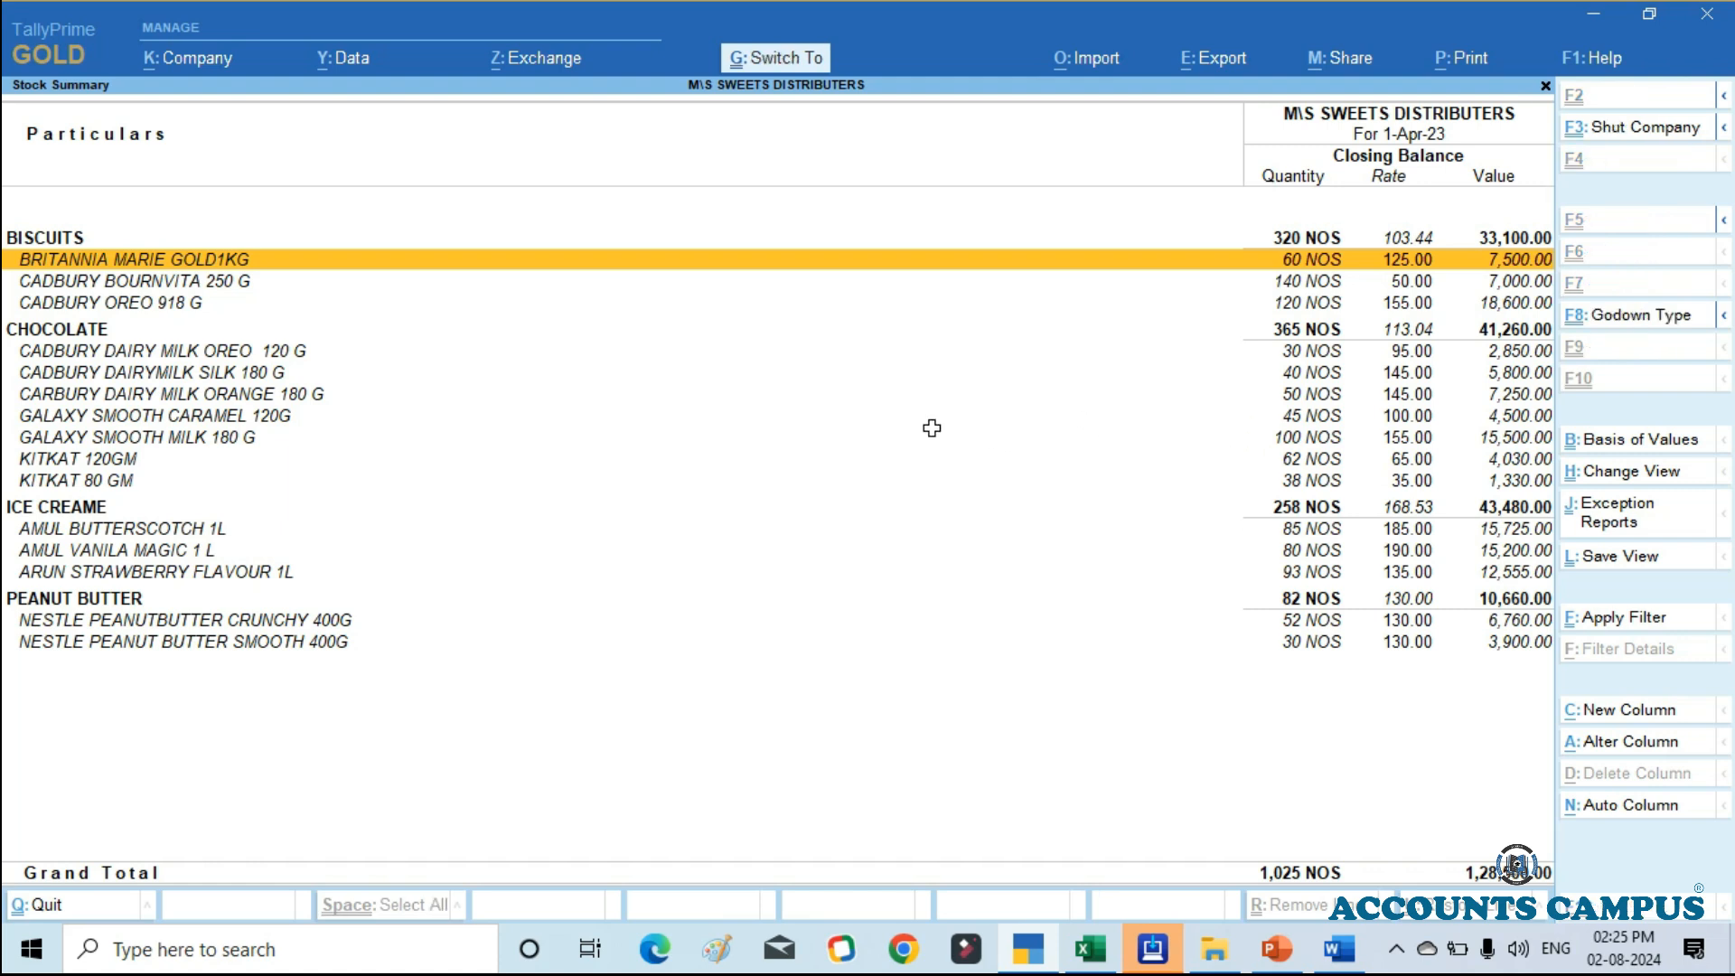
key("ctrl+Return")
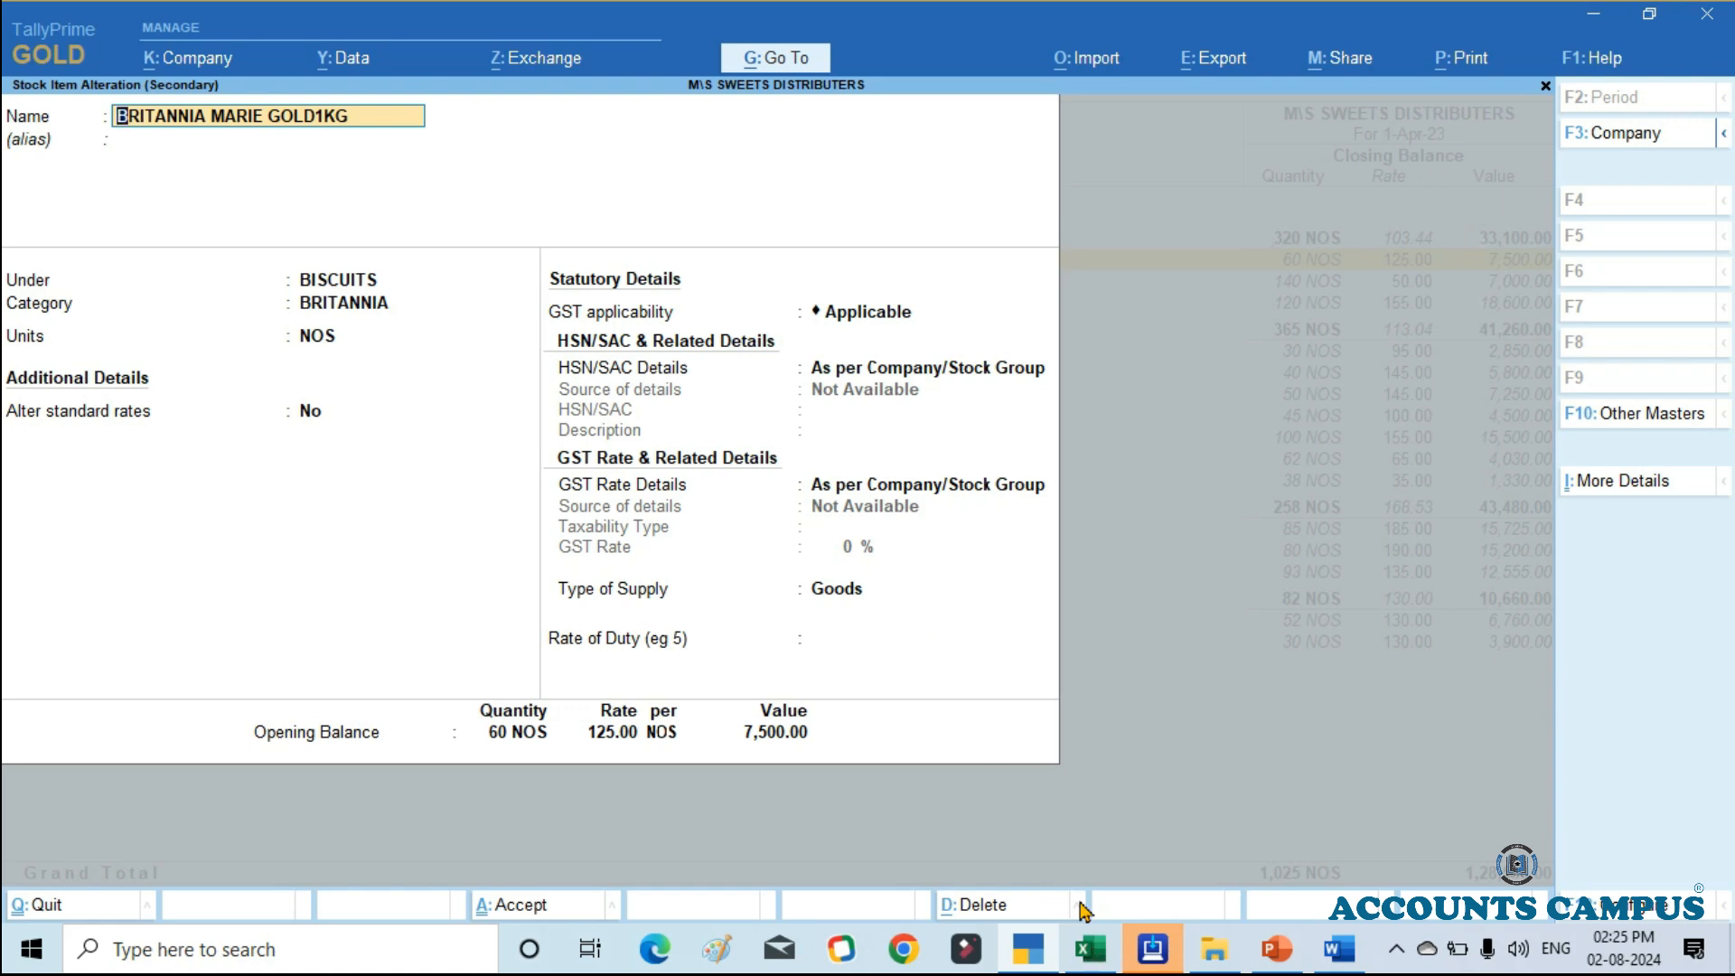
Step: Open the BISCUITS stock group for alteration from the item's Under field, and return to the item without saving
key("Return")
key("Return")
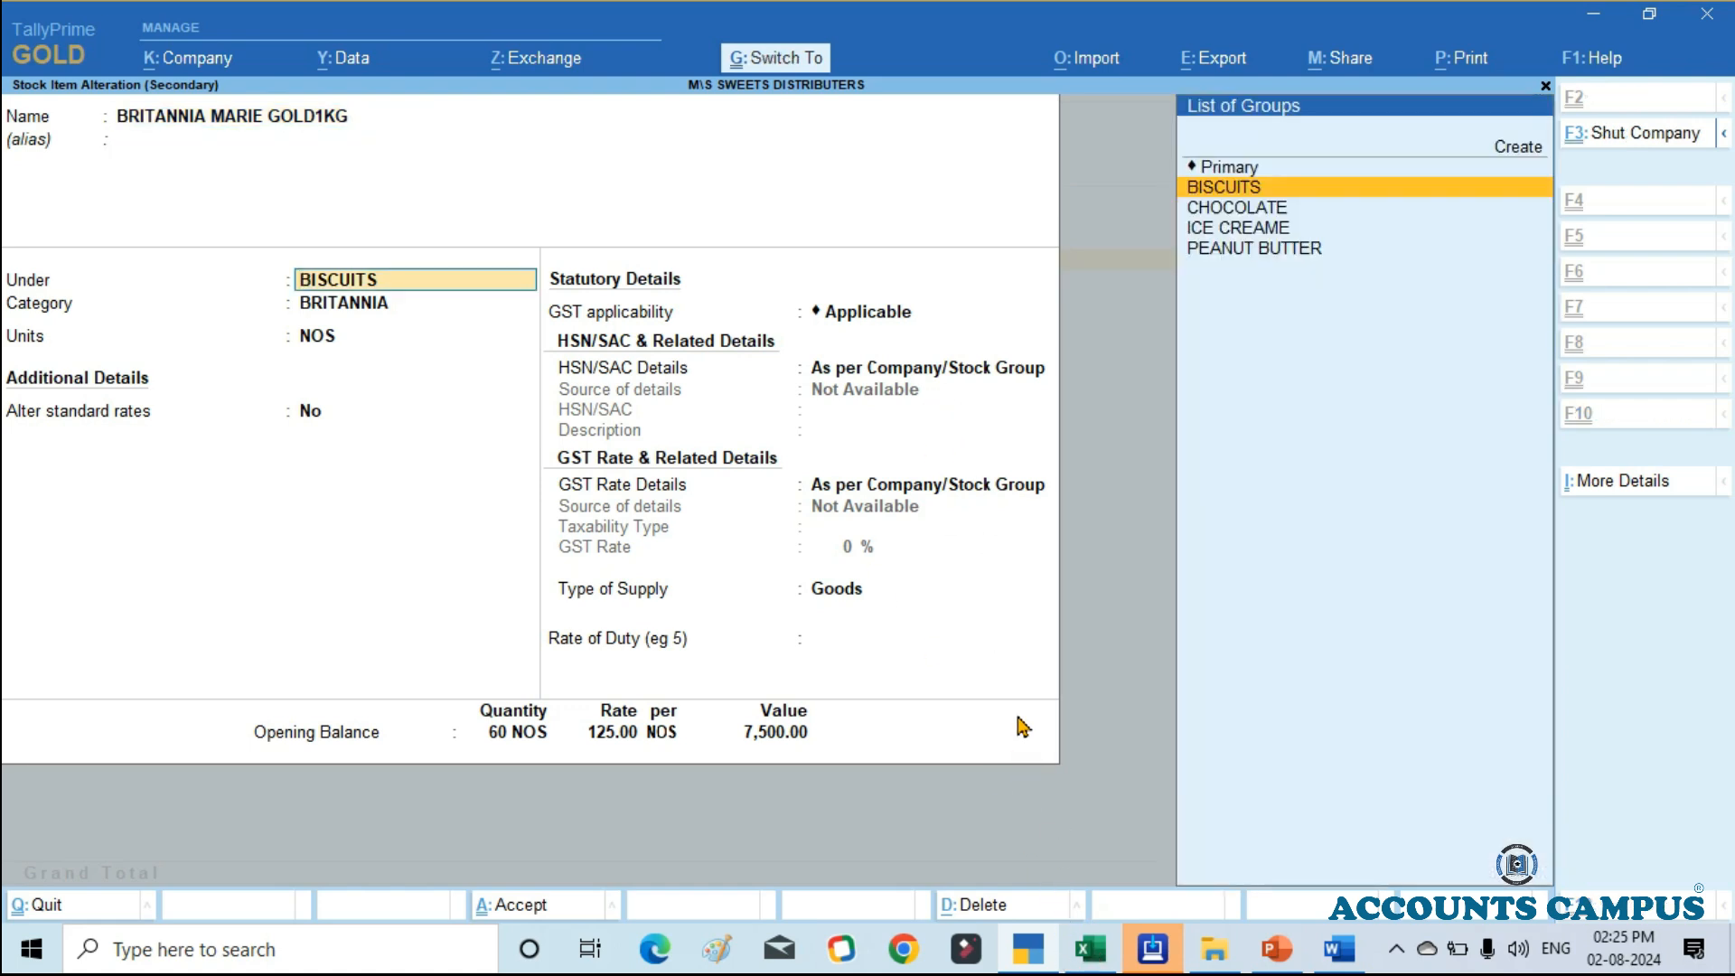
key("ctrl+Return")
key("BackSpace")
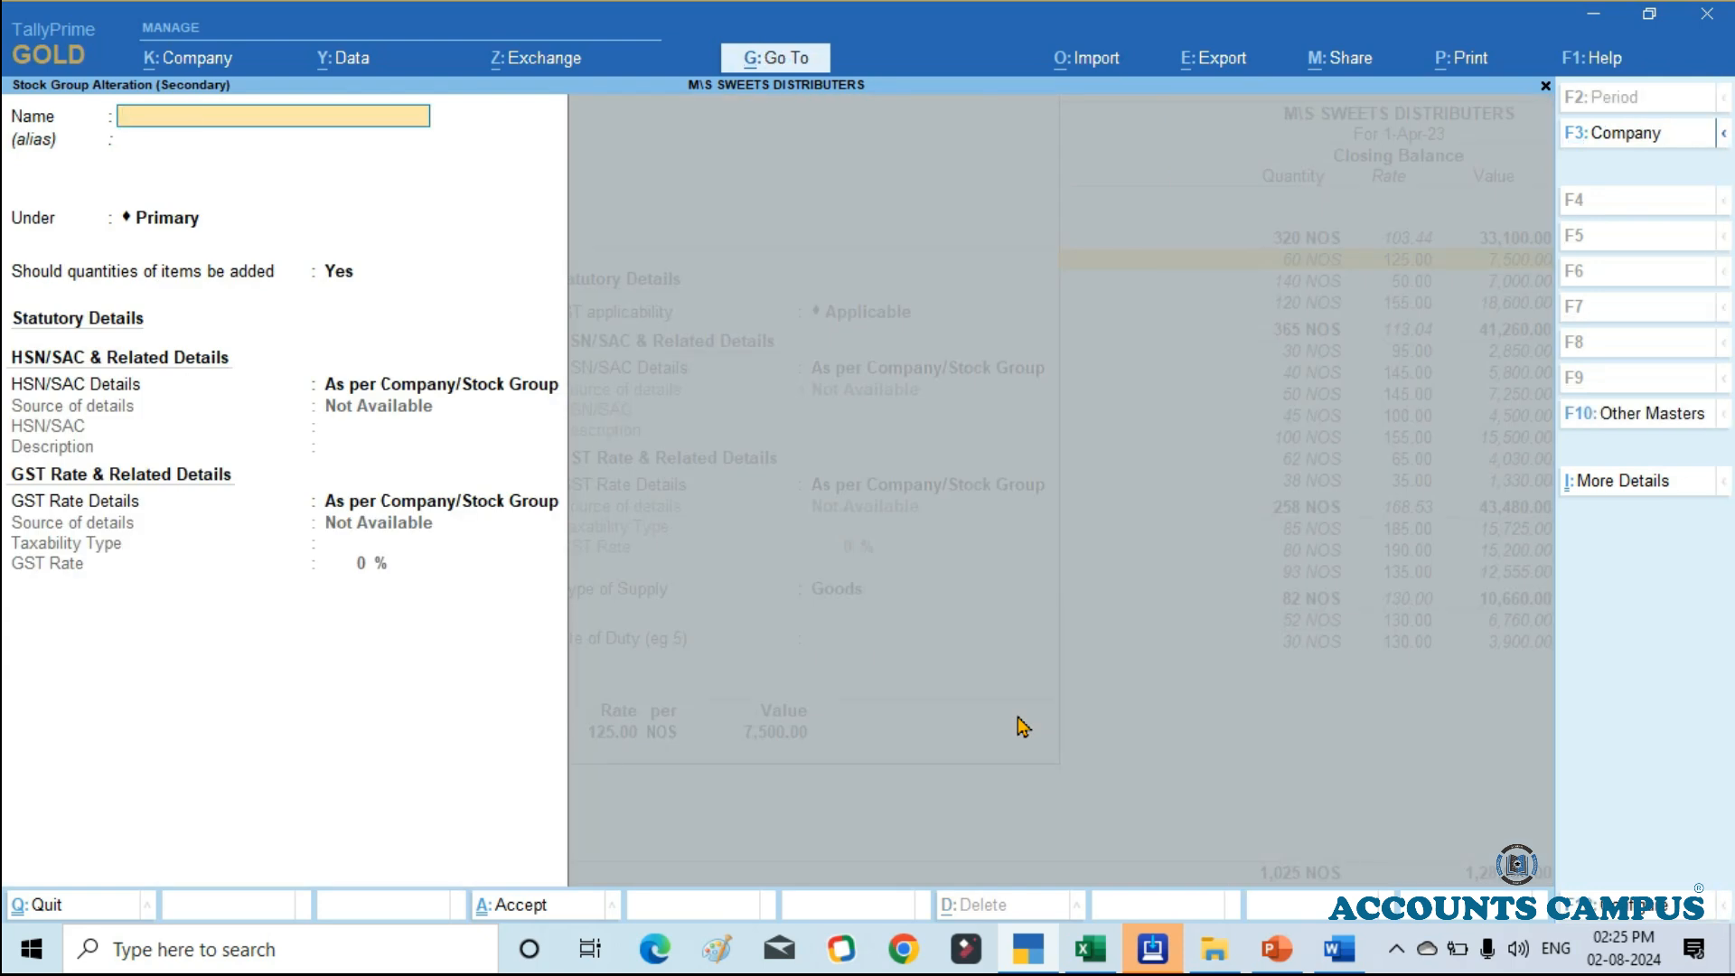
key("Escape")
key("BackSpace")
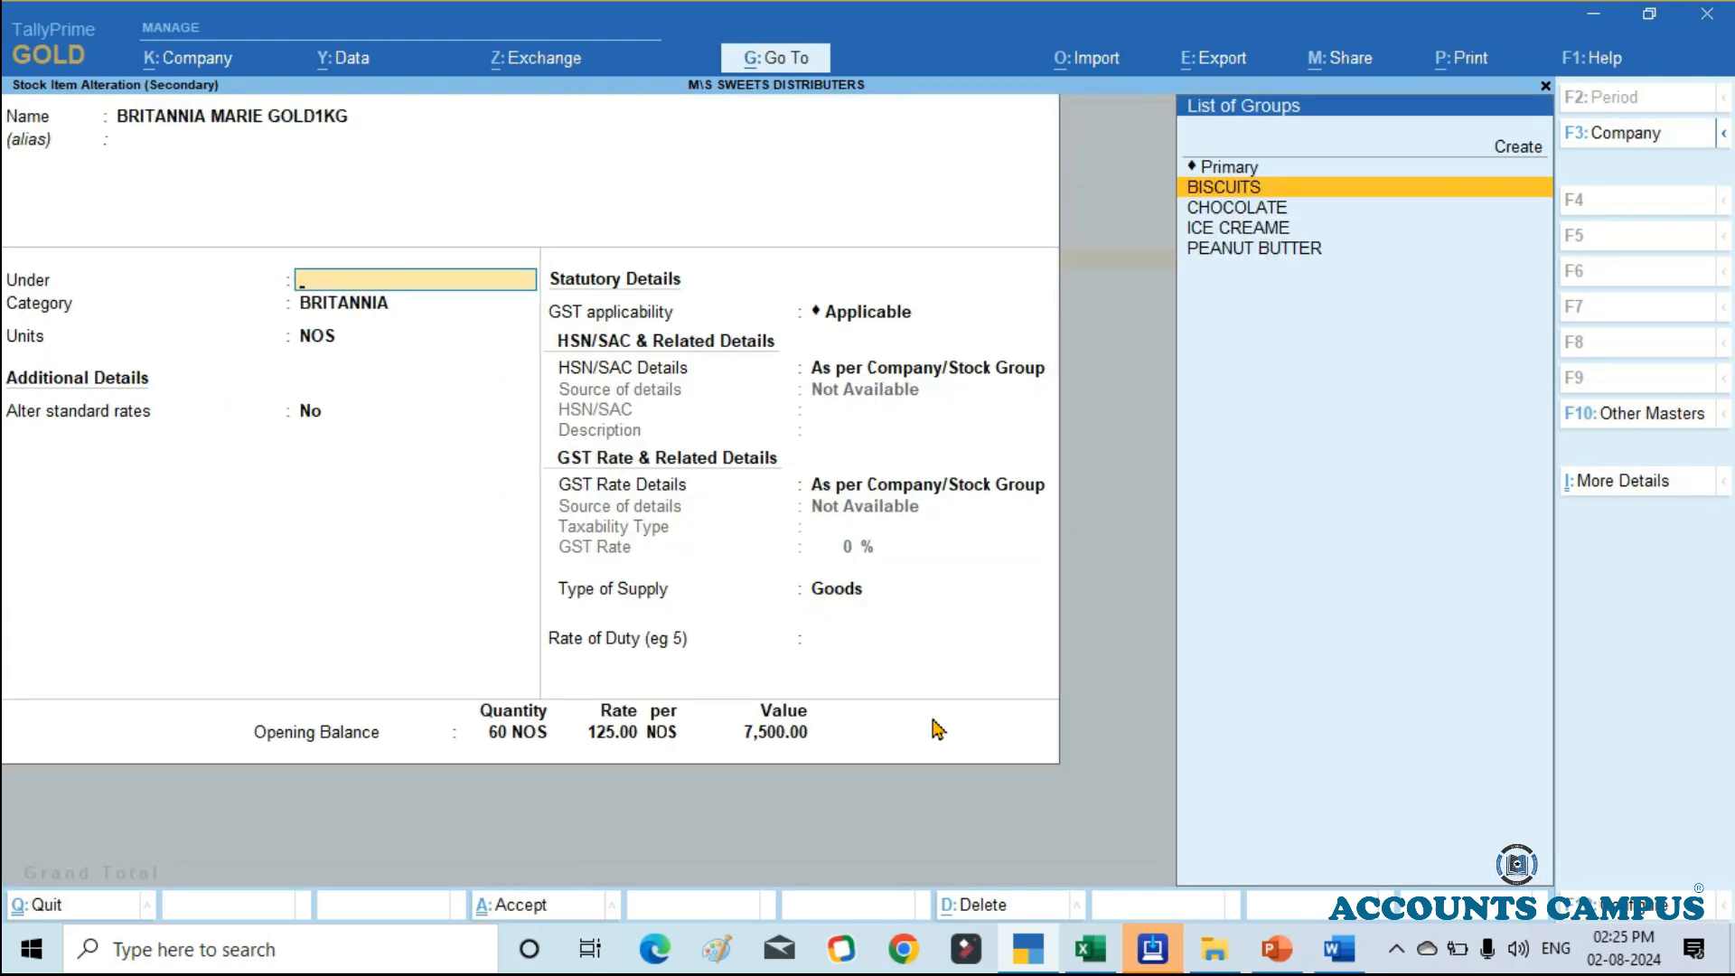
Step: Quit the stock item alteration without saving, and close the Stock Summary to return to the Gateway of Tally
key("Escape")
key("y")
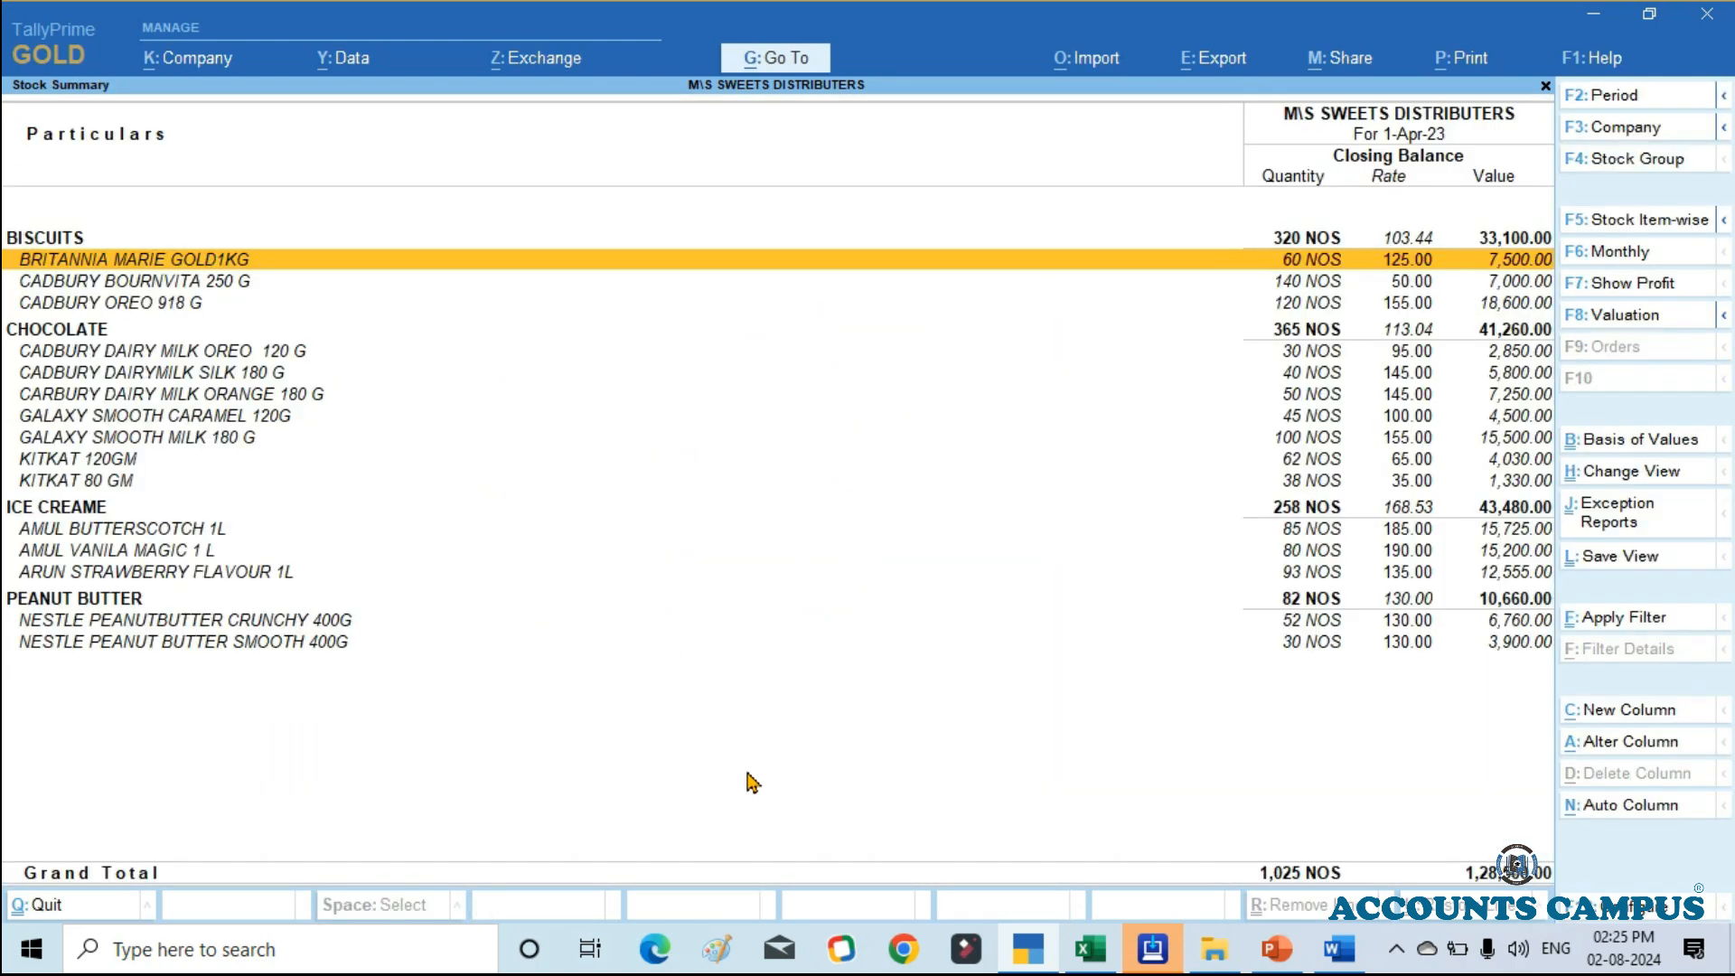
key("Escape")
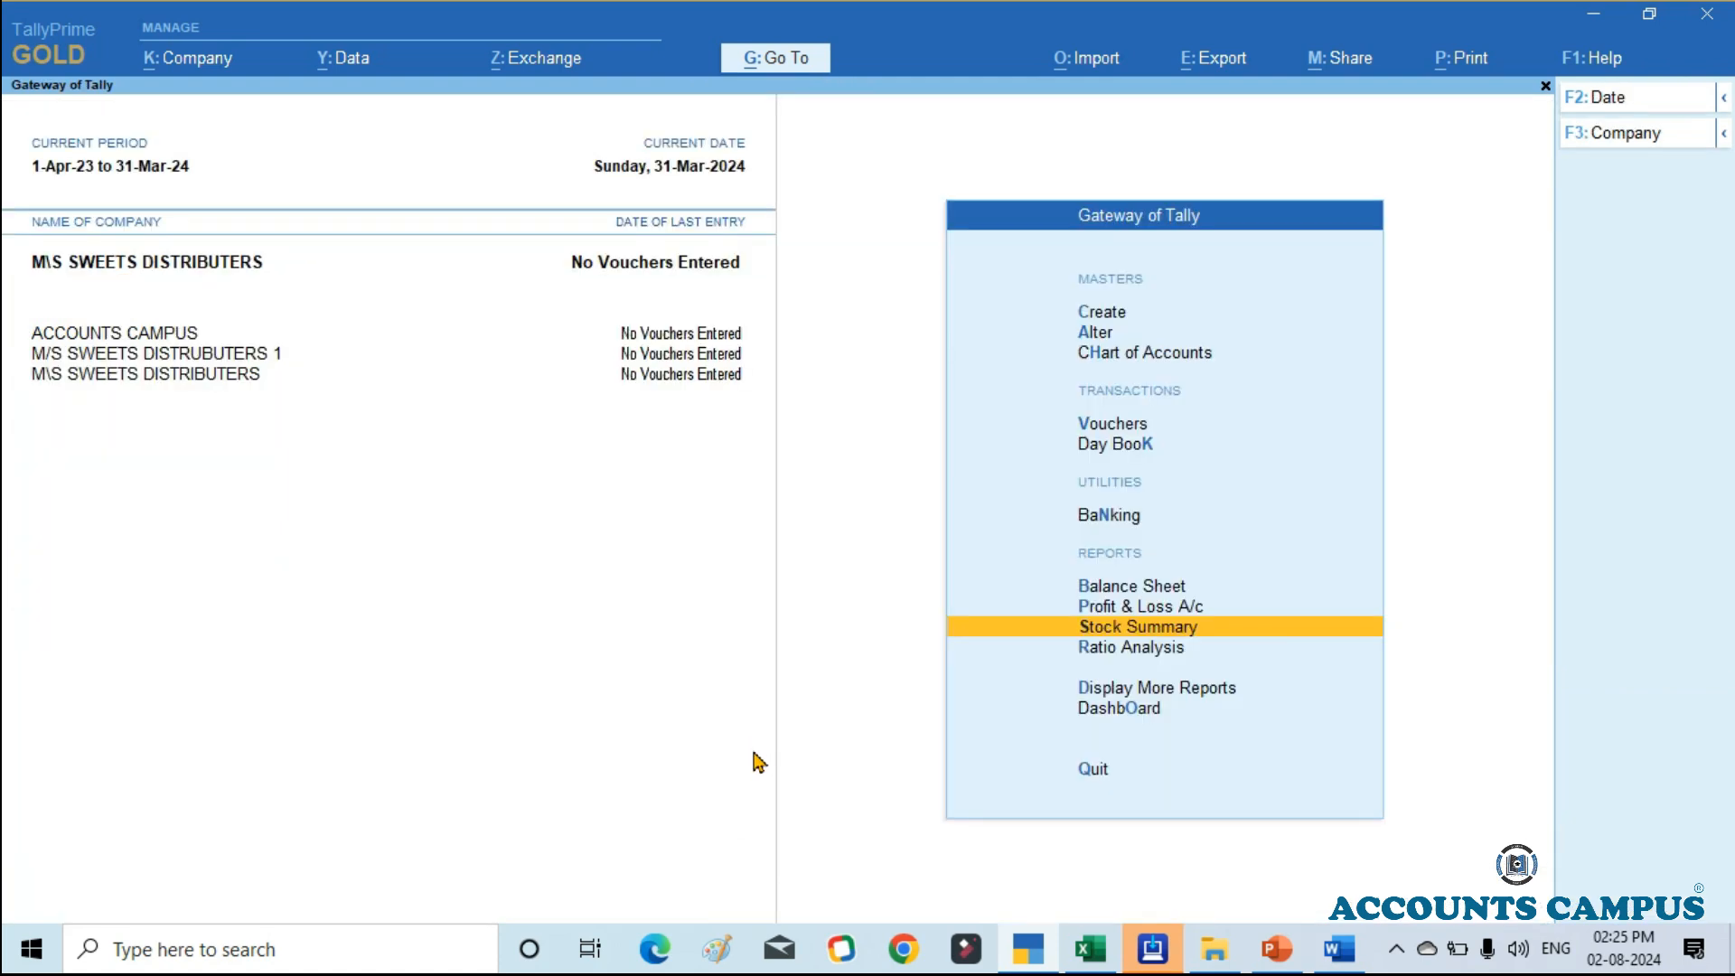